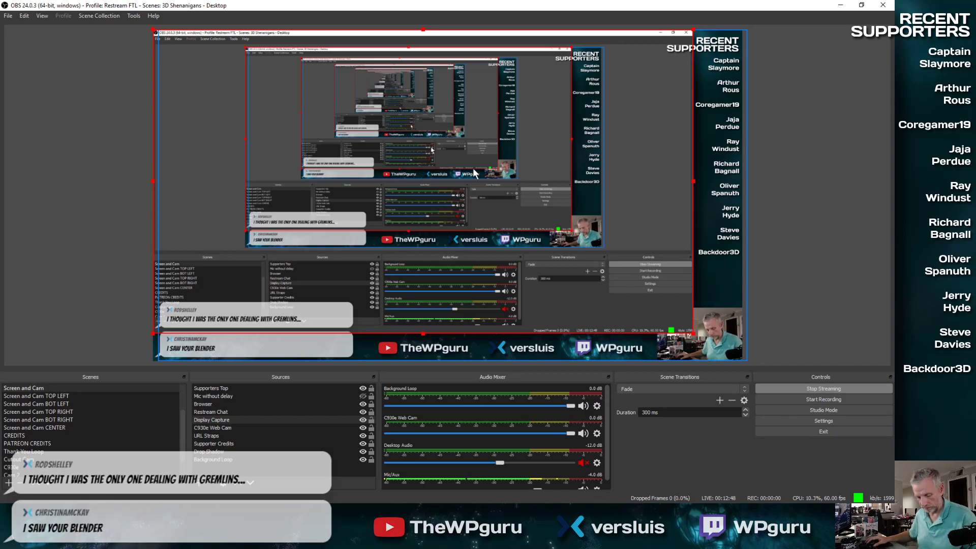
Switch from OBS to Blender and turn on the PointerFocus cursor highlight.
left_click(840, 5)
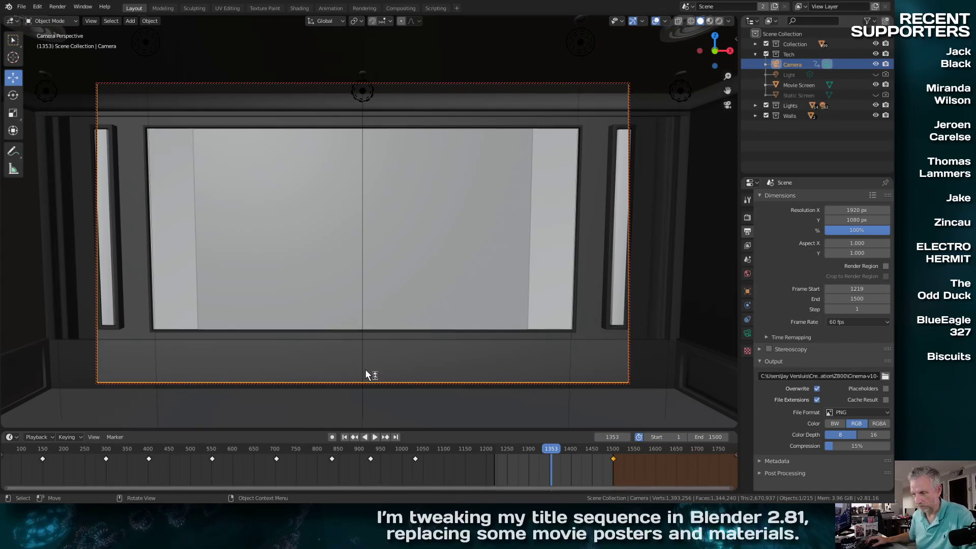
left_click(388, 381)
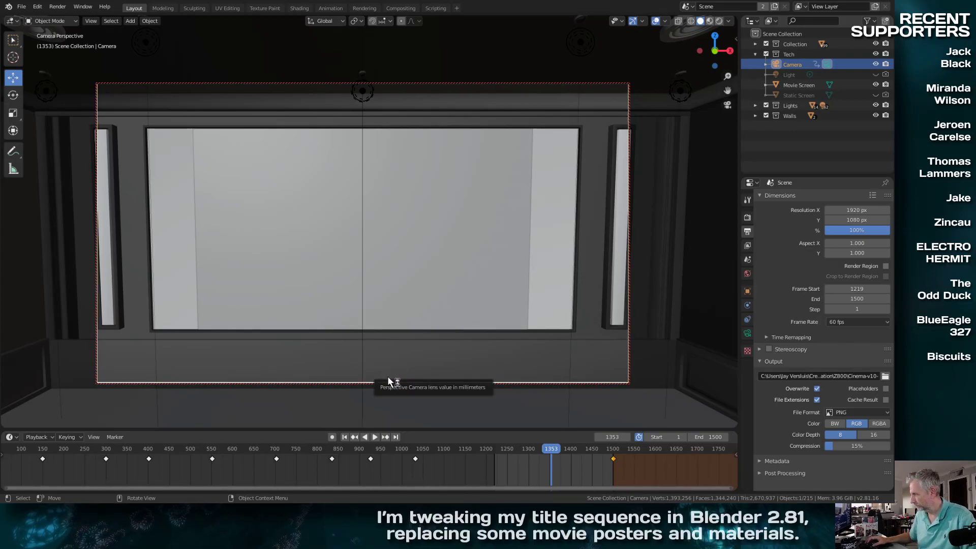
key("F9")
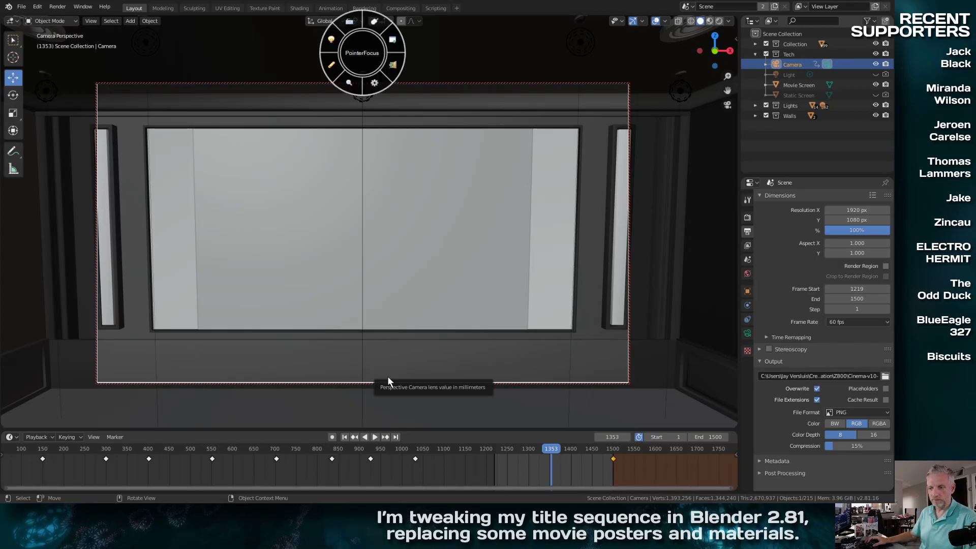
left_click(397, 46)
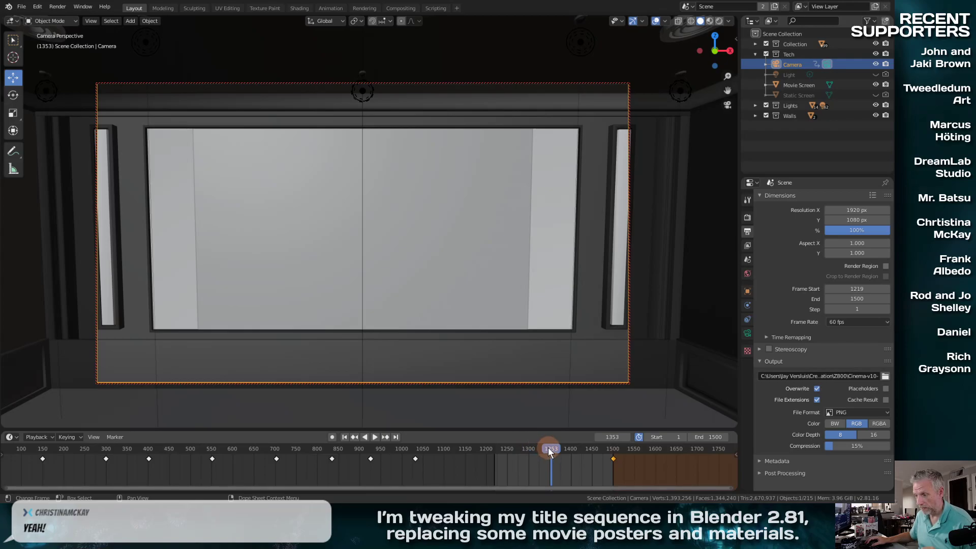
Review the auditorium camera animation from frame 1021 forward to frame 1184.
left_click_drag(548, 448, 410, 441)
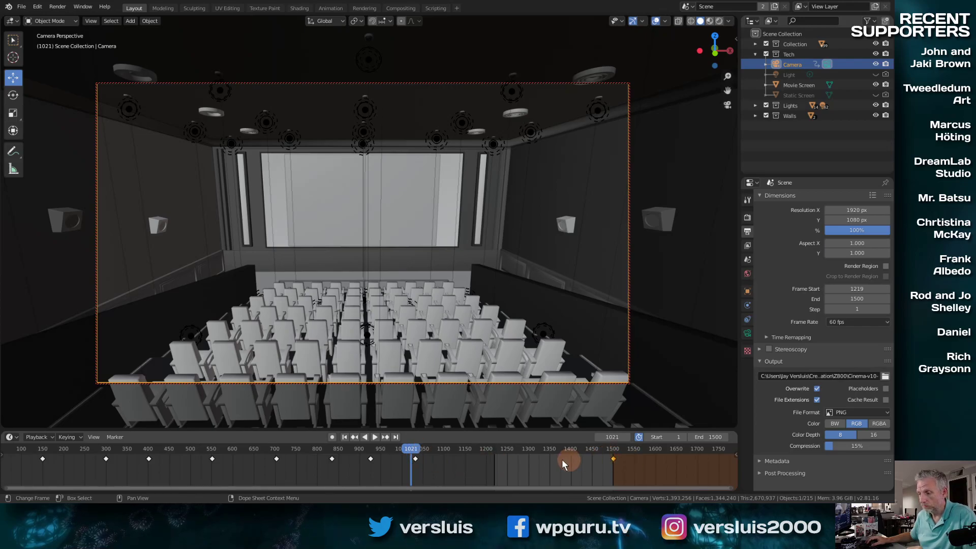
left_click_drag(413, 448, 449, 468)
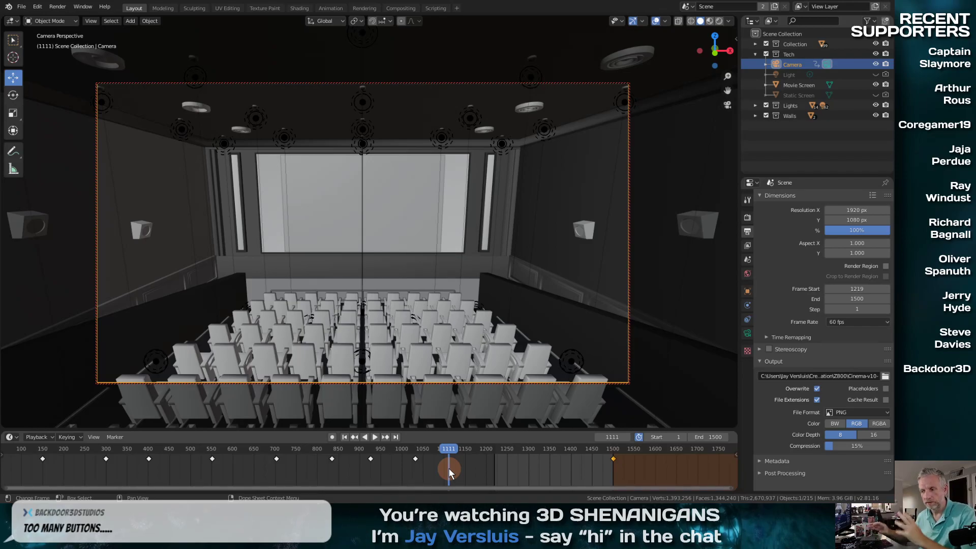
left_click_drag(447, 444, 465, 453)
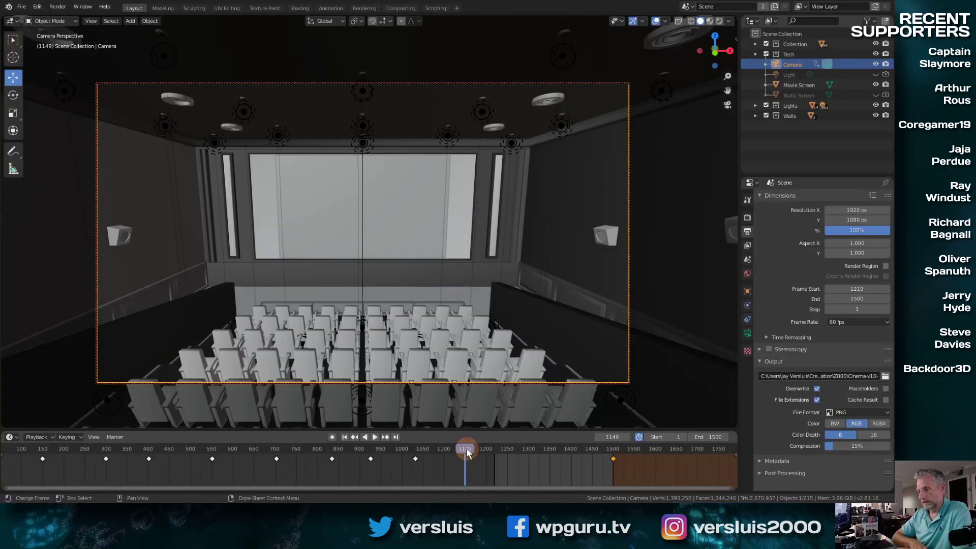
key("space")
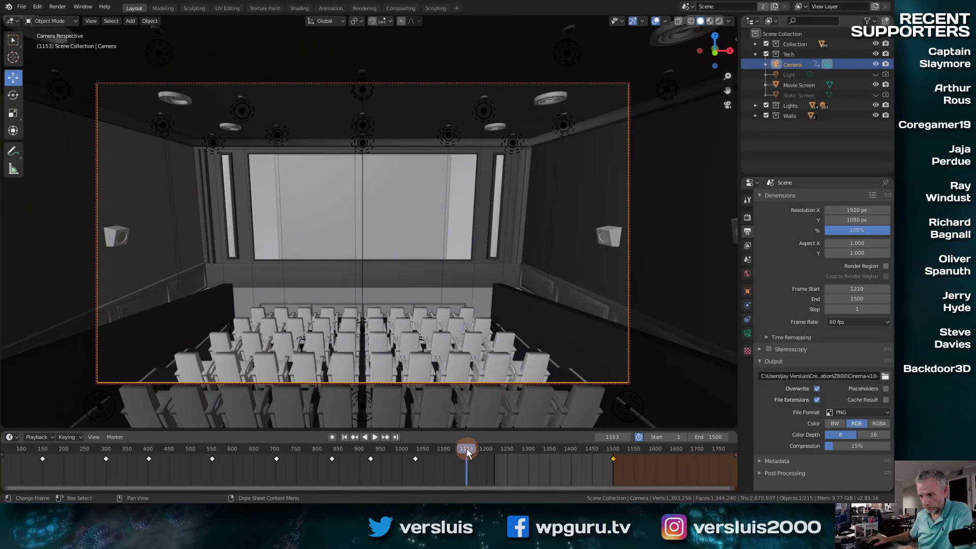
mouse_move(480, 447)
left_mouse_down()
mouse_move(598, 456)
mouse_move(480, 466)
left_mouse_up()
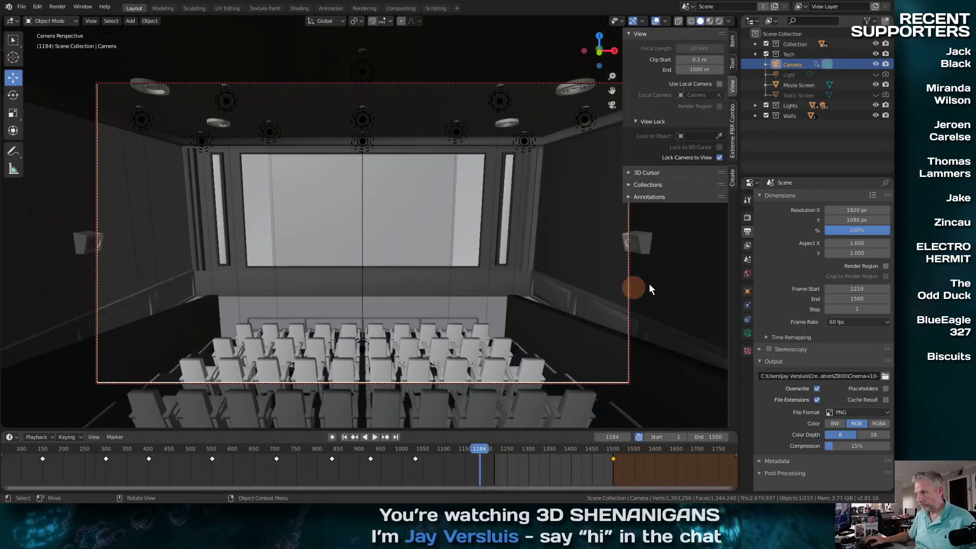
Turn off Lock Camera to View for the 3D viewport.
key("n")
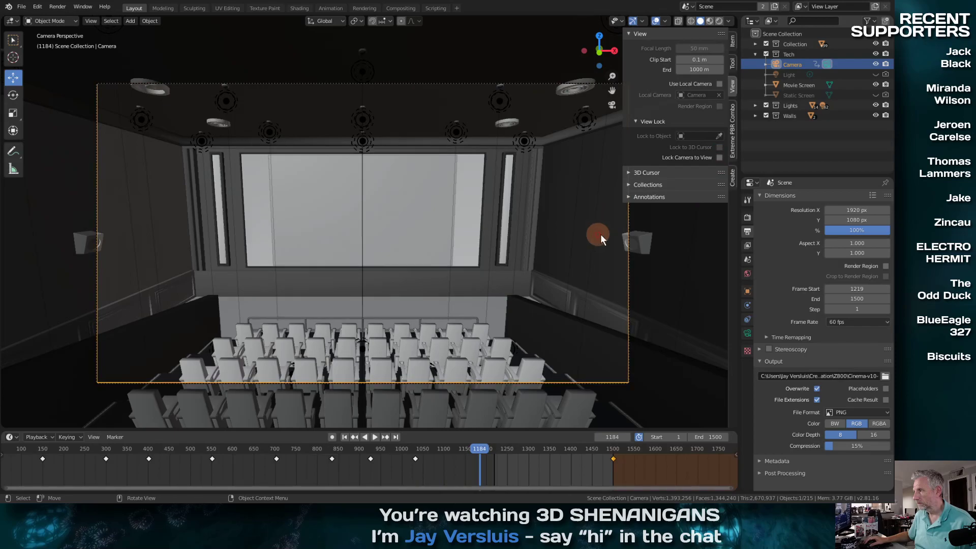
key("n")
Show the scene in Material Preview shading and go back through the camera animation to frame 211 outside the theatre.
left_click_drag(482, 450, 189, 465)
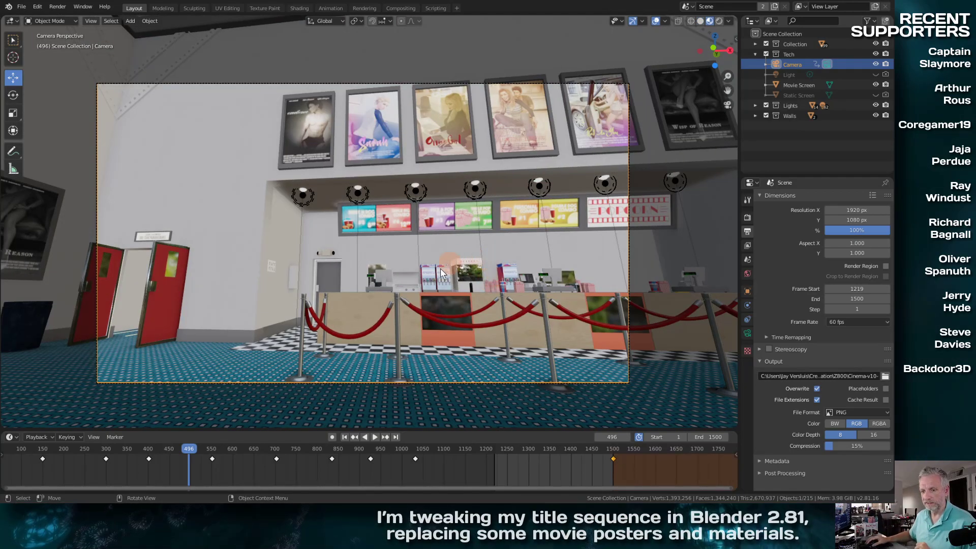
scroll(294, 377, "up", 2)
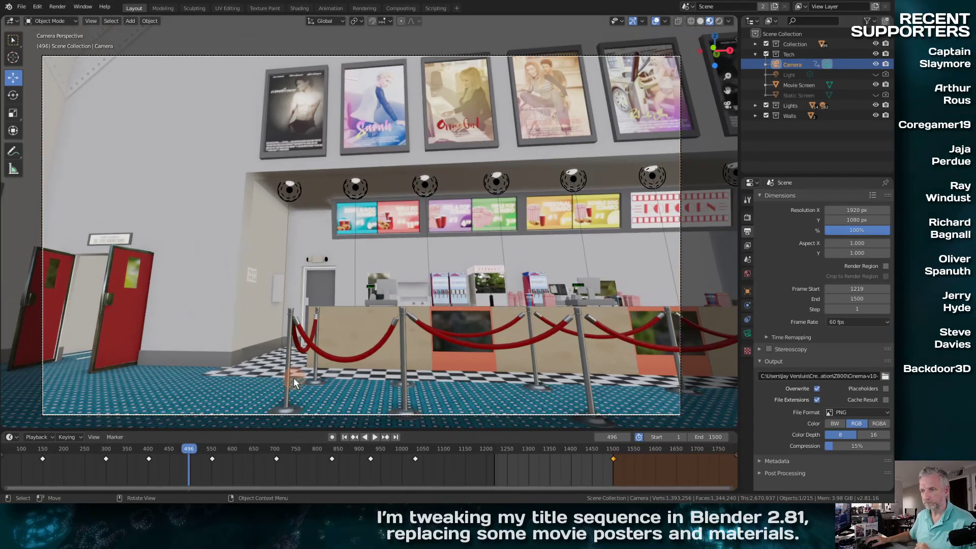
left_click_drag(189, 449, 69, 448)
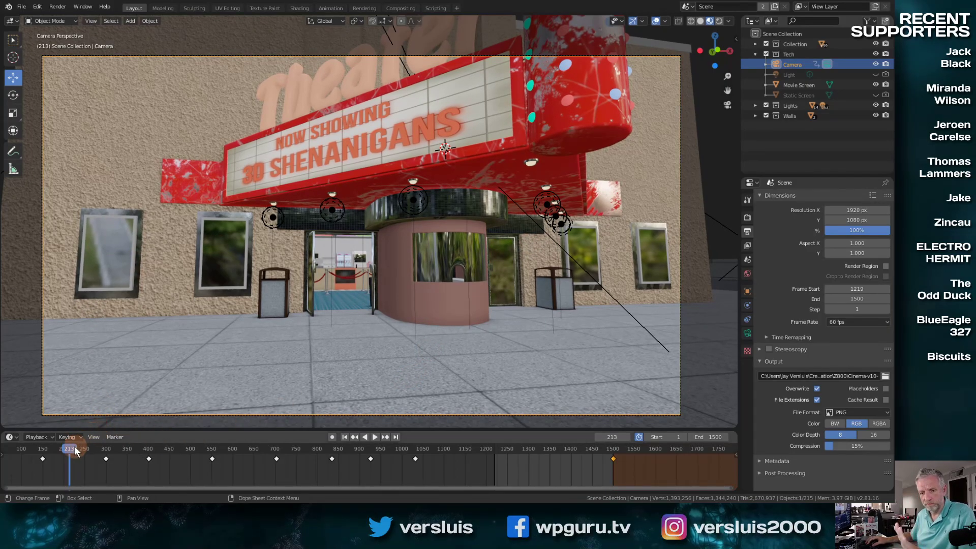
mouse_move(71, 449)
left_mouse_down()
mouse_move(100, 447)
mouse_move(68, 451)
left_mouse_up()
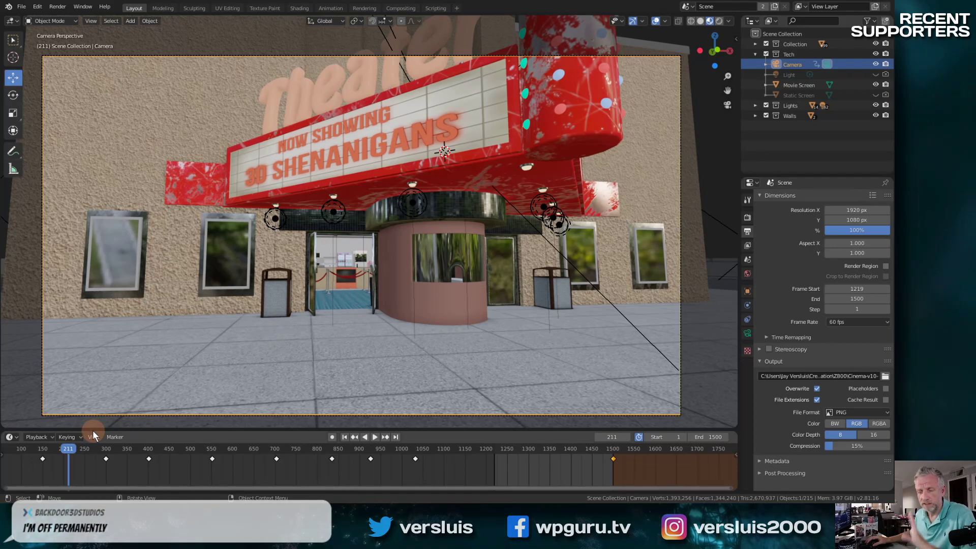
Play and scrub the camera move from the theatre entrance through the lobby, from frame 211 to about frame 662.
key("space")
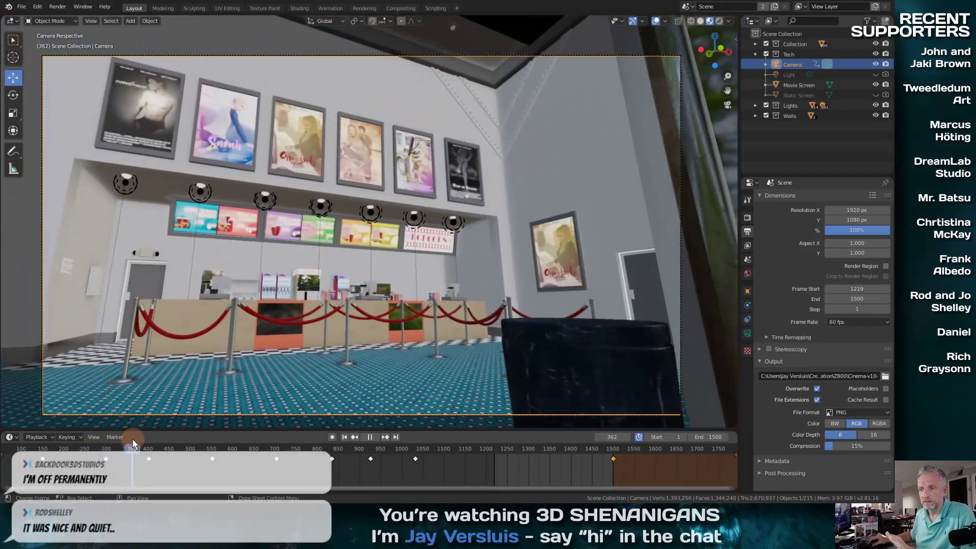
key("space")
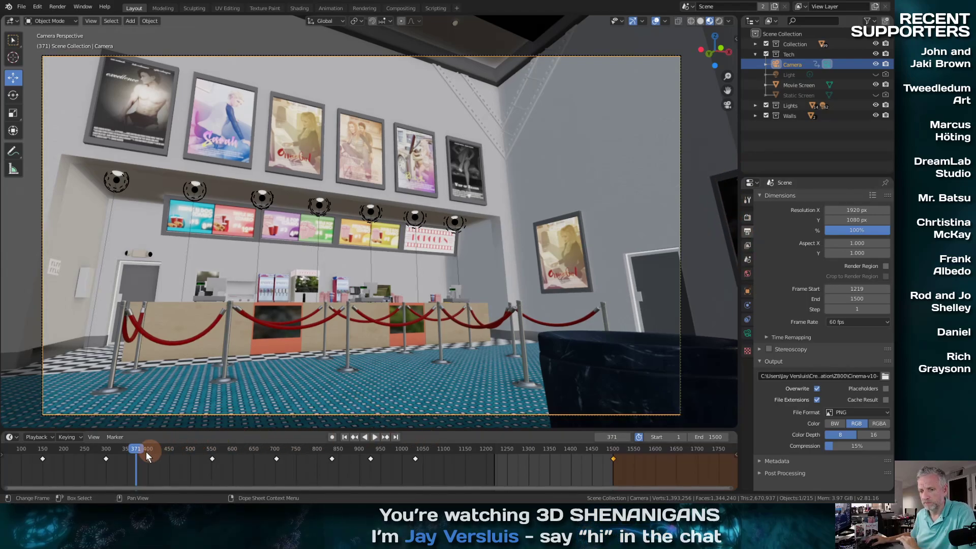
left_click_drag(140, 453, 171, 447)
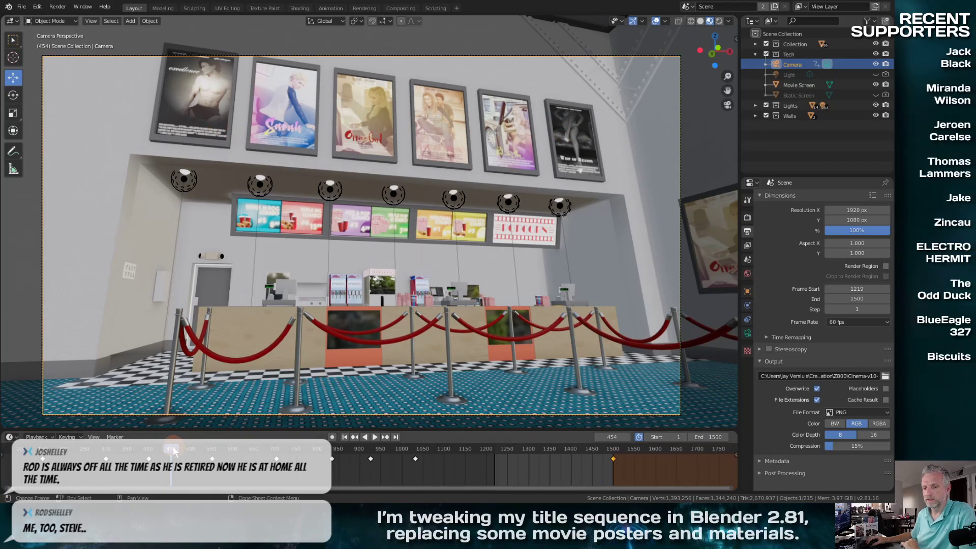
key("space")
left_click_drag(175, 448, 236, 442)
key("space")
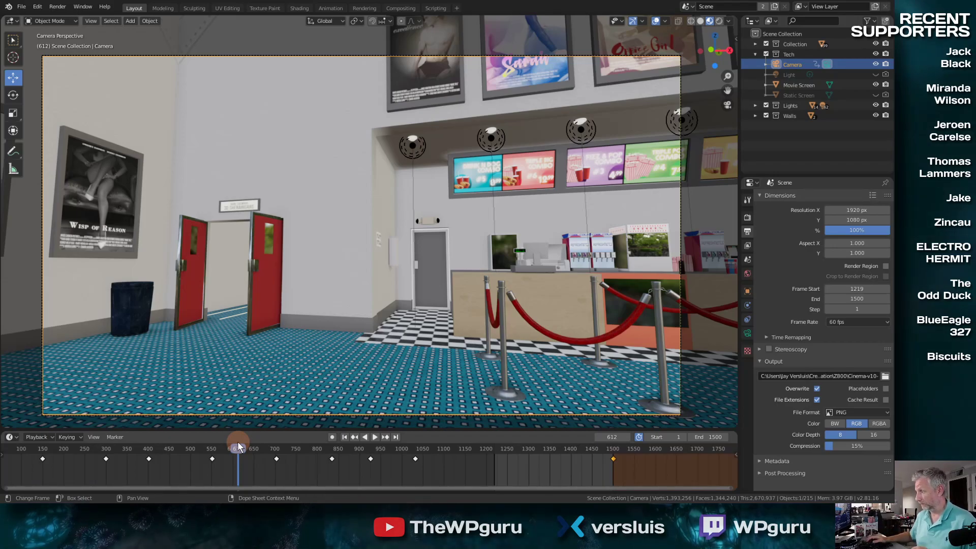
key("space")
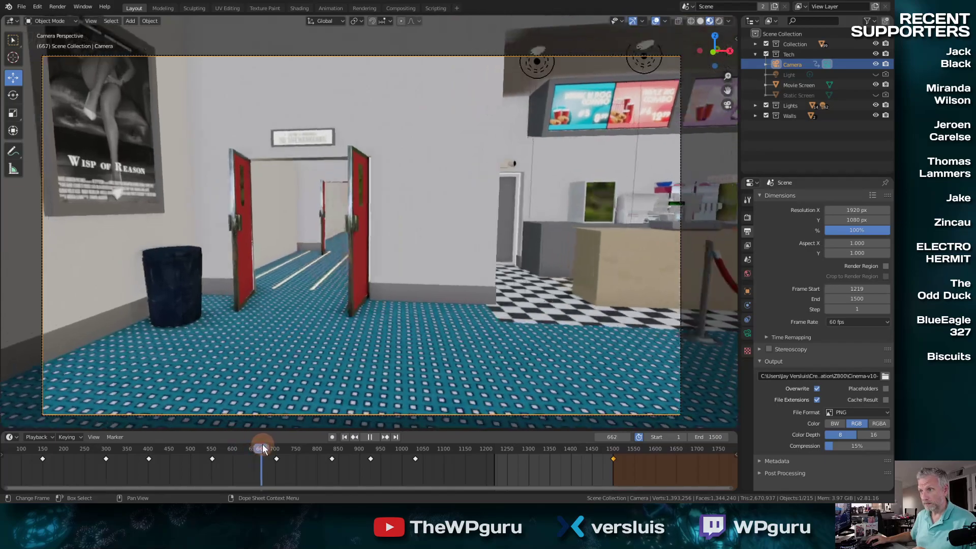
Return to frame 453 and check the individual movie posters above the concession counter.
left_click_drag(262, 445, 176, 449)
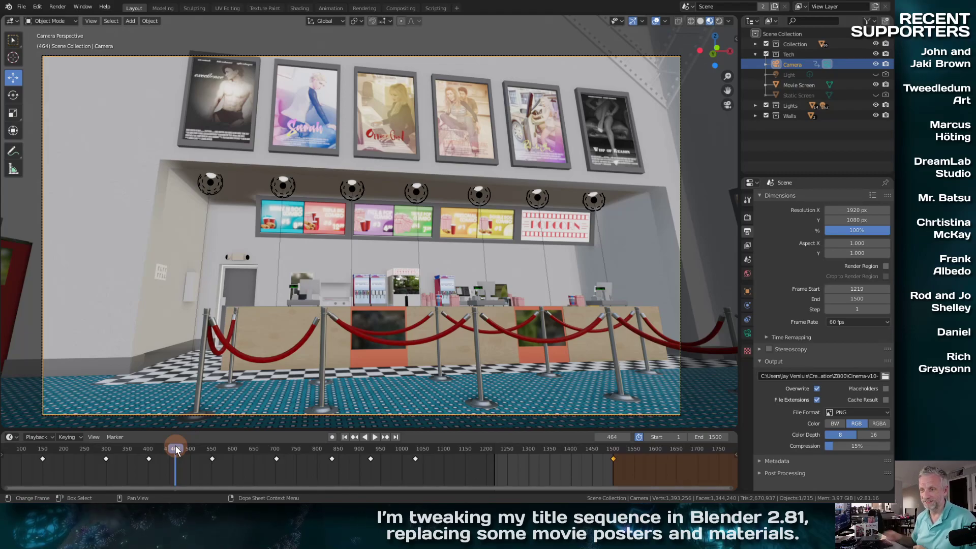
left_click_drag(175, 450, 170, 450)
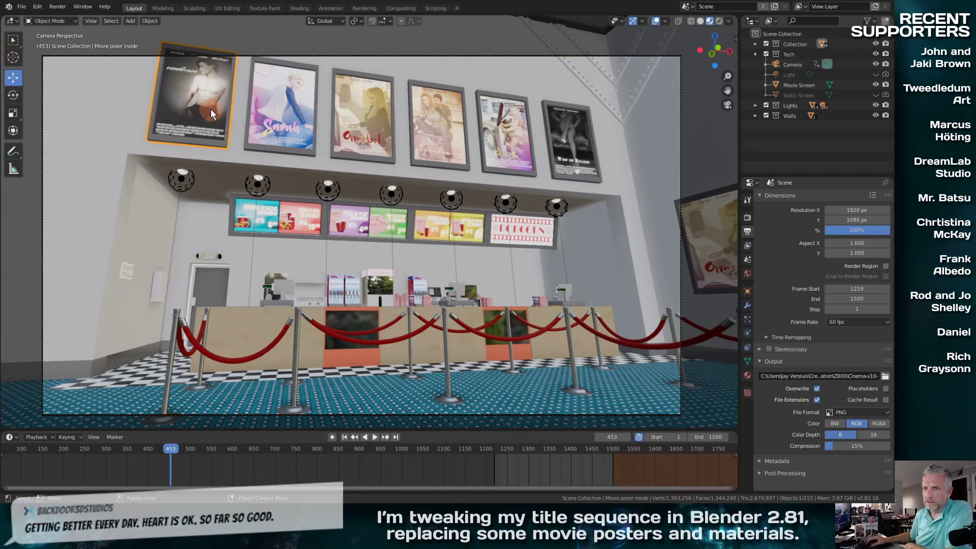
left_click(300, 111)
left_click(365, 118)
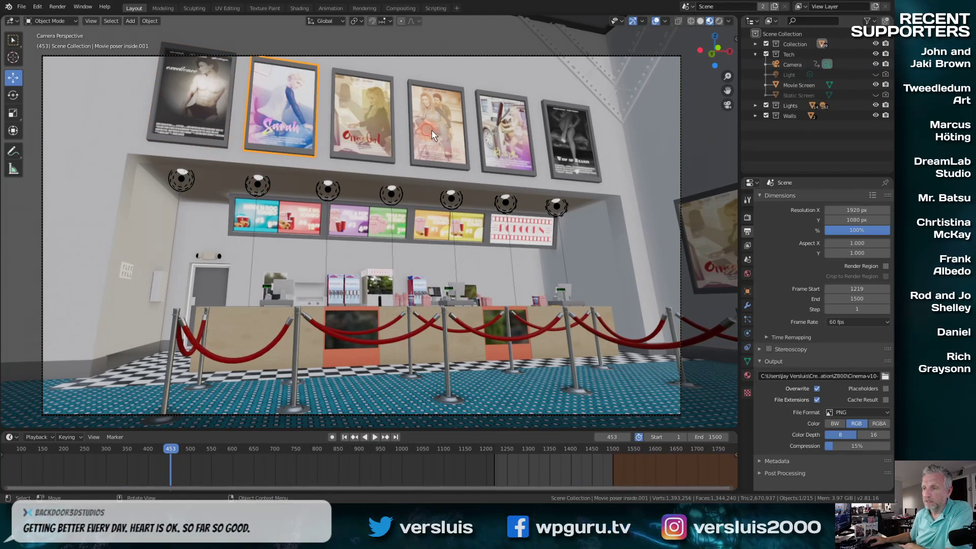
left_click(432, 130)
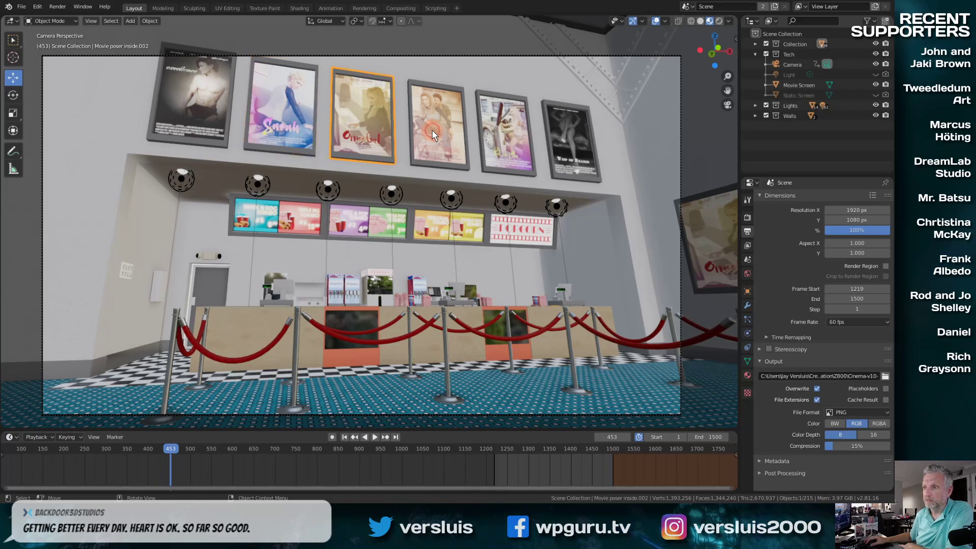
left_click(562, 132)
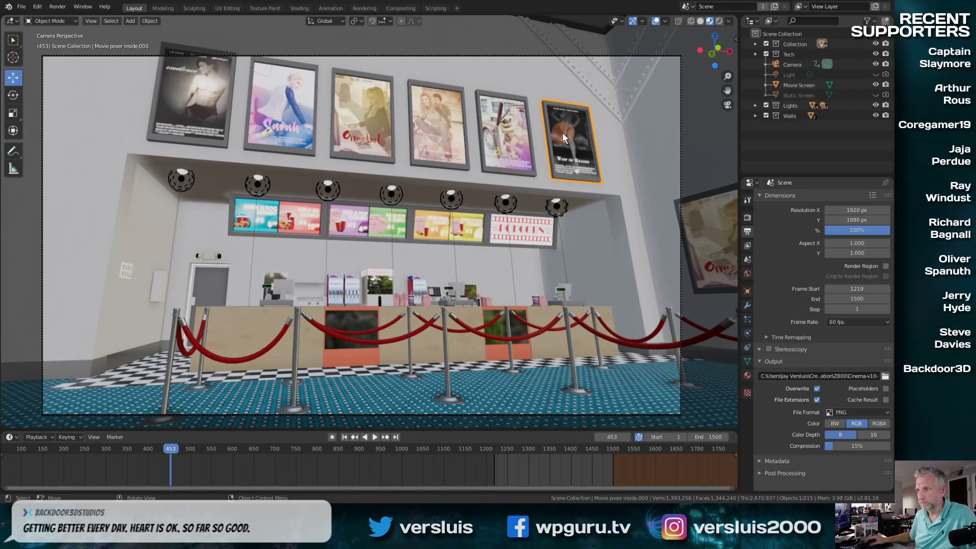
Open the leftmost movie poster's material in the Shading workspace with the viewport in Material Preview shading.
left_click(198, 111)
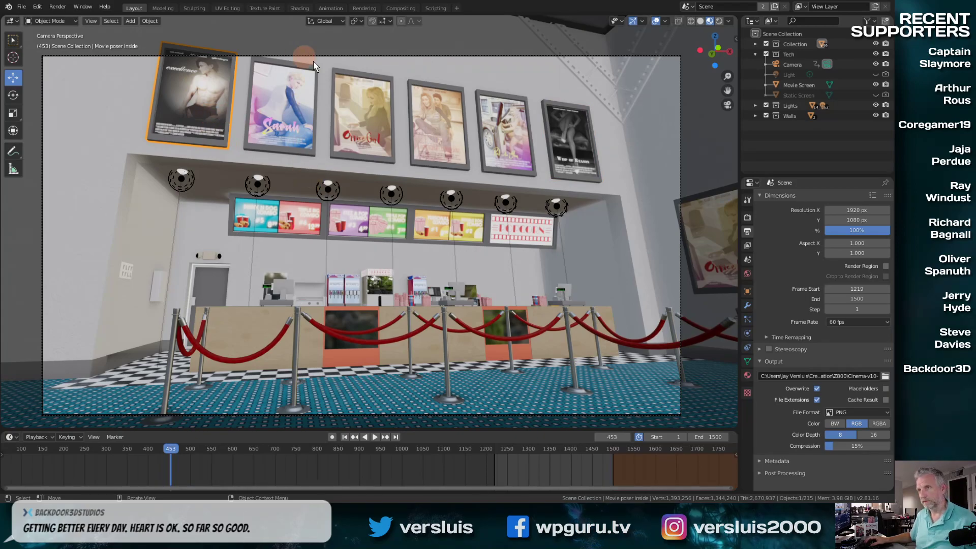
left_click(299, 9)
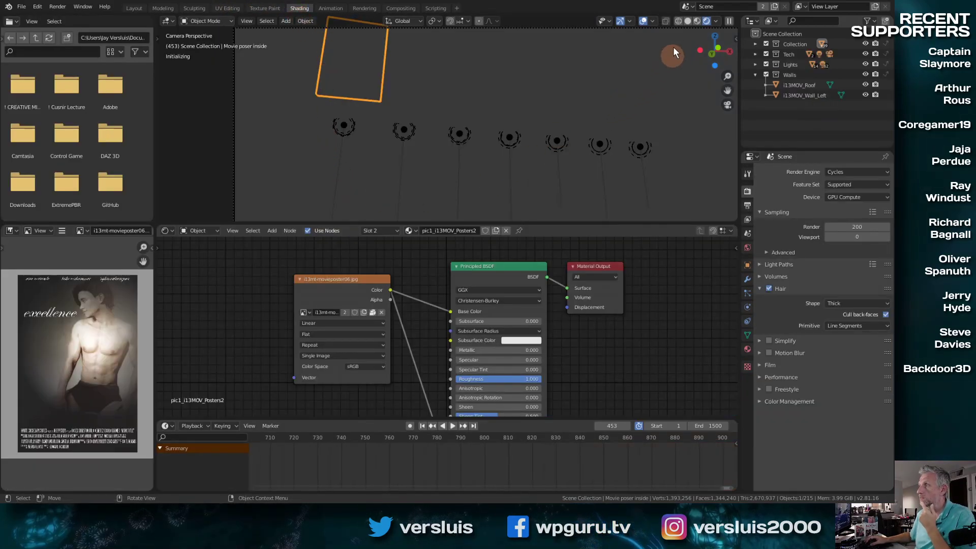
left_click(696, 21)
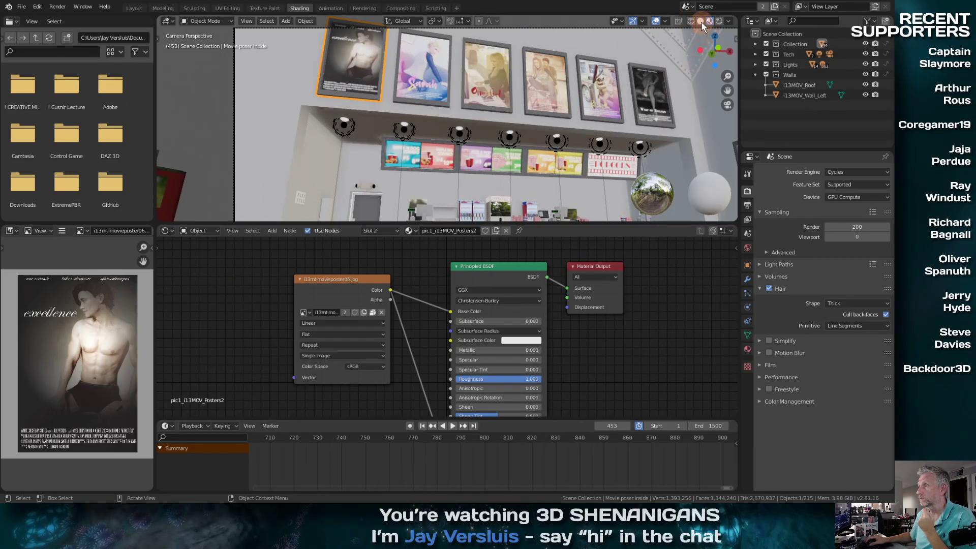
left_click(700, 21)
left_click(709, 22)
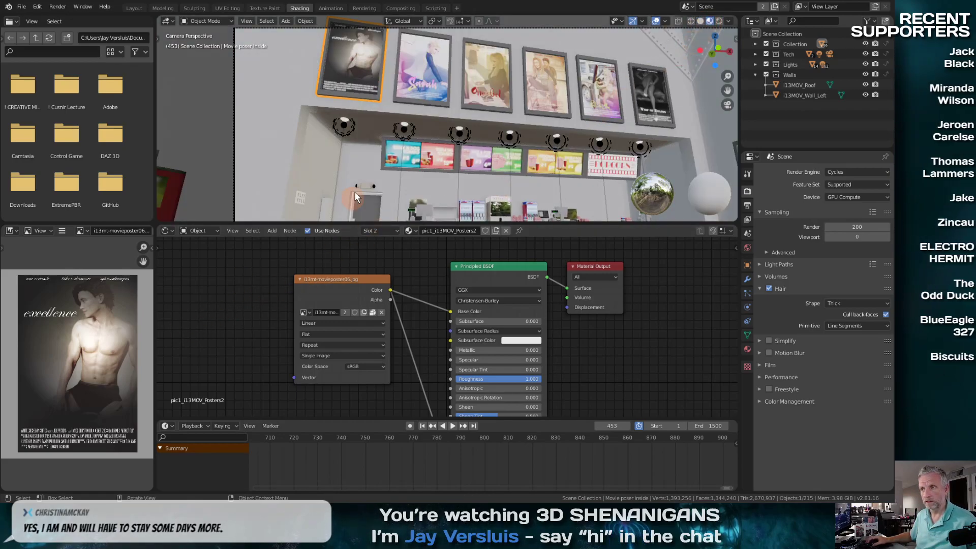
Examine the material nodes of the second movie poster, titled Sarah.
left_click(436, 63)
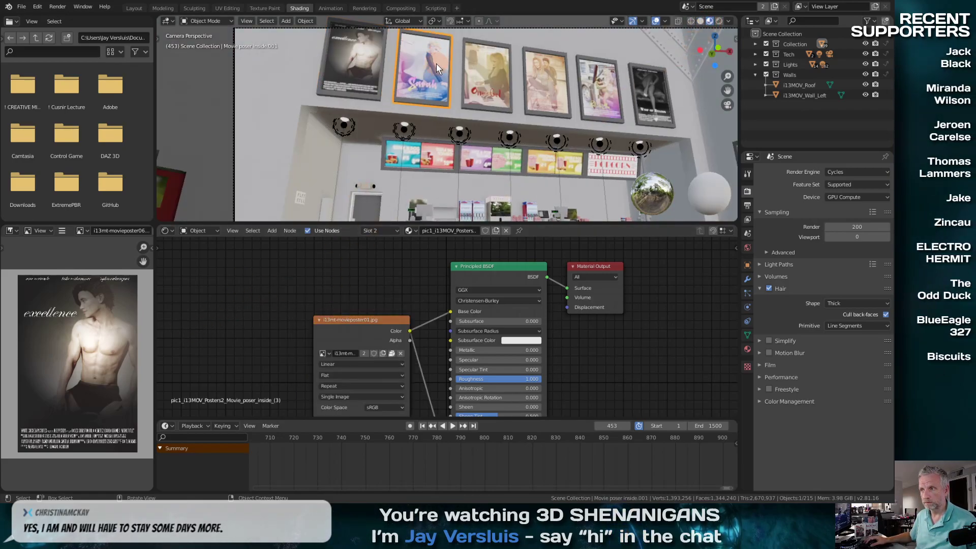
left_click(499, 67)
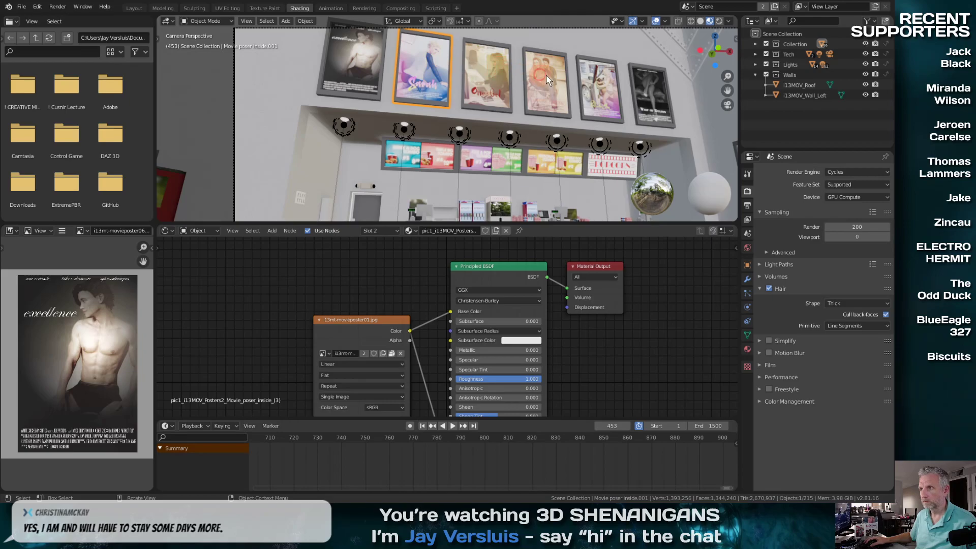
left_click(422, 81)
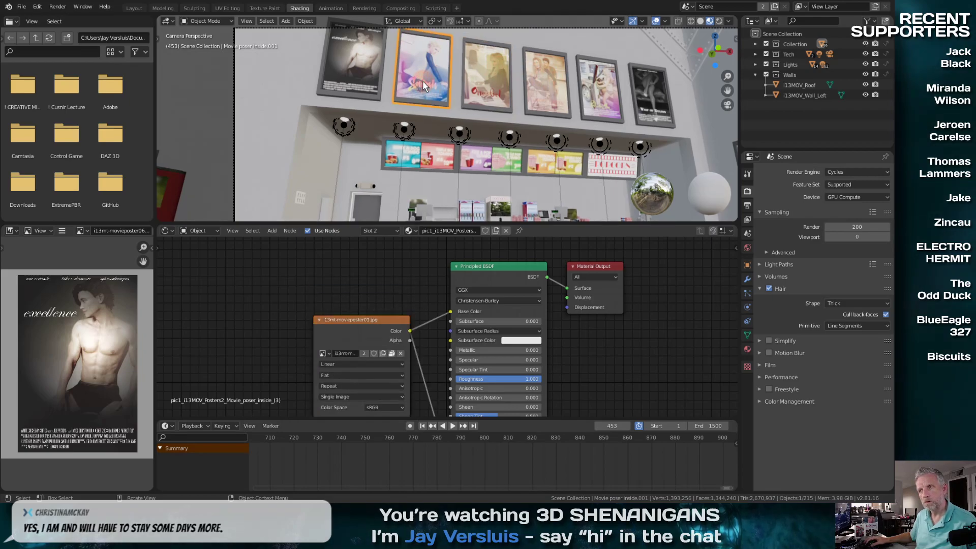
Replace the leftmost movie poster's image texture with i13mt-movieposter05.jpg.
left_click(358, 78)
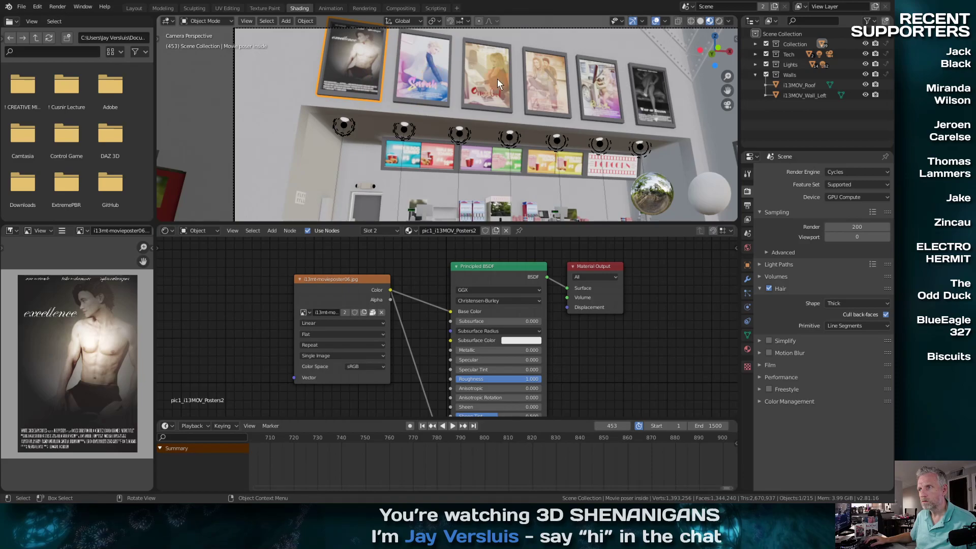
left_click(308, 311)
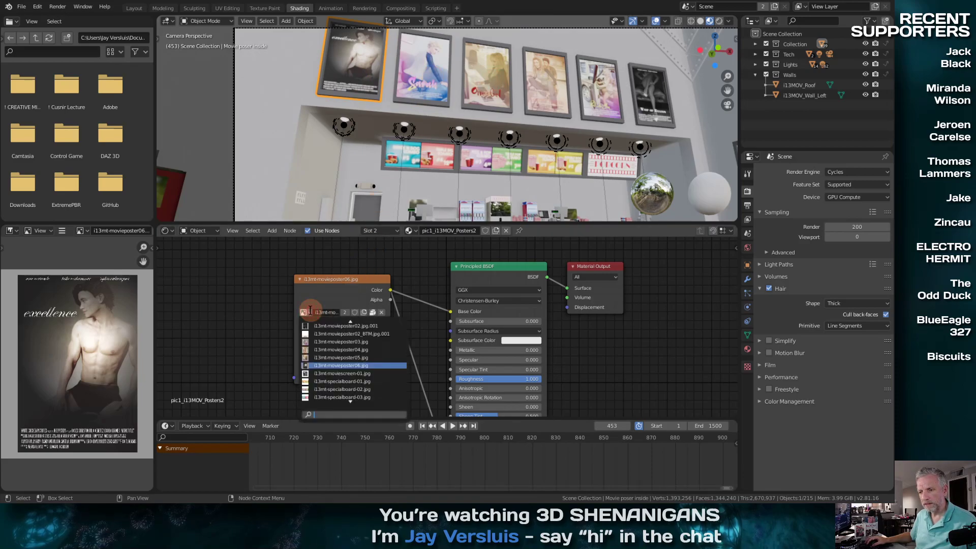
left_click(358, 358)
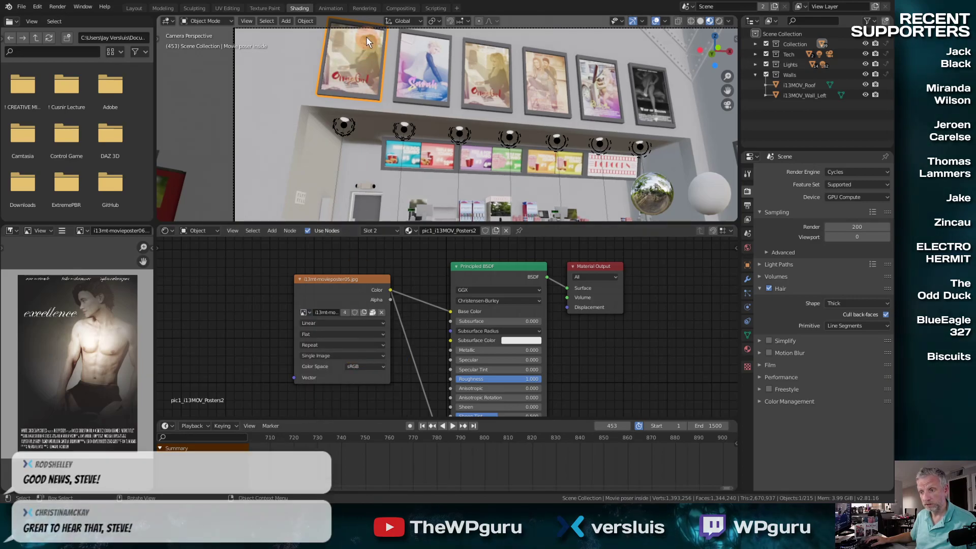
Set the leftmost movie poster's image texture to i13mt-movieposter06.jpg and check the materials of the third and second posters.
left_click(308, 312)
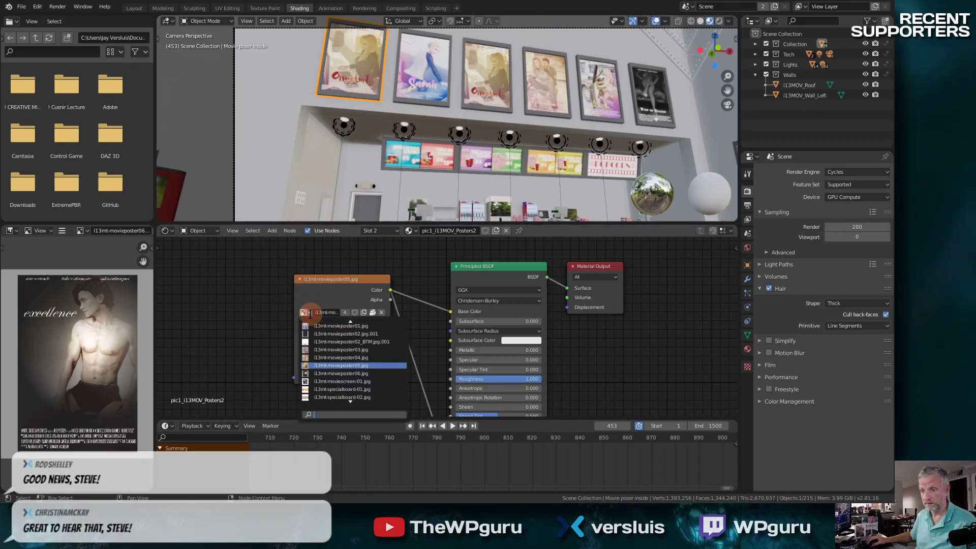
left_click(343, 373)
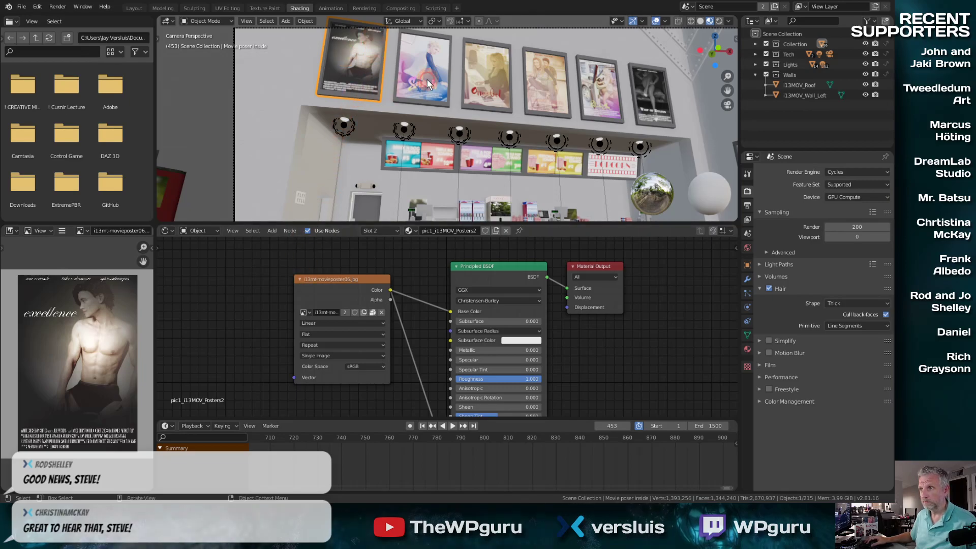
left_click(490, 78)
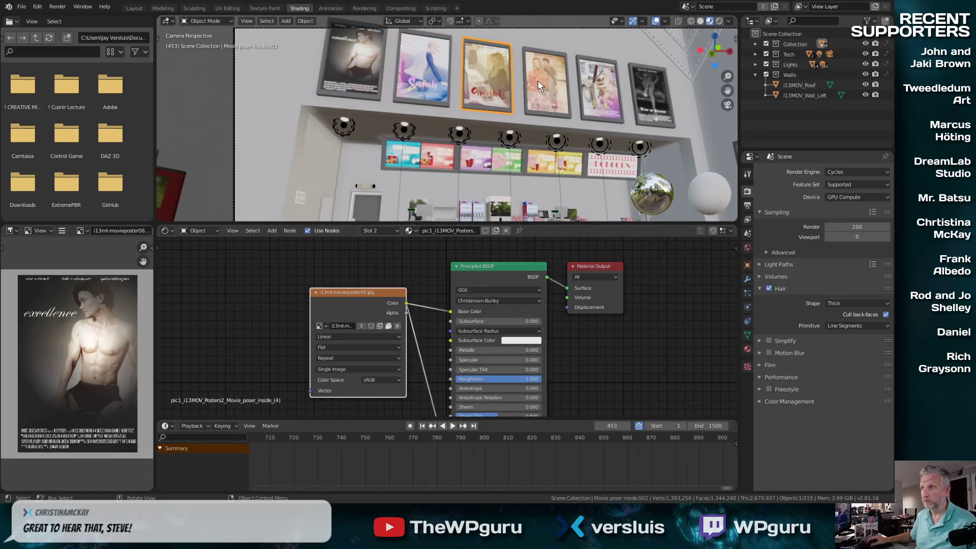
left_click(434, 77)
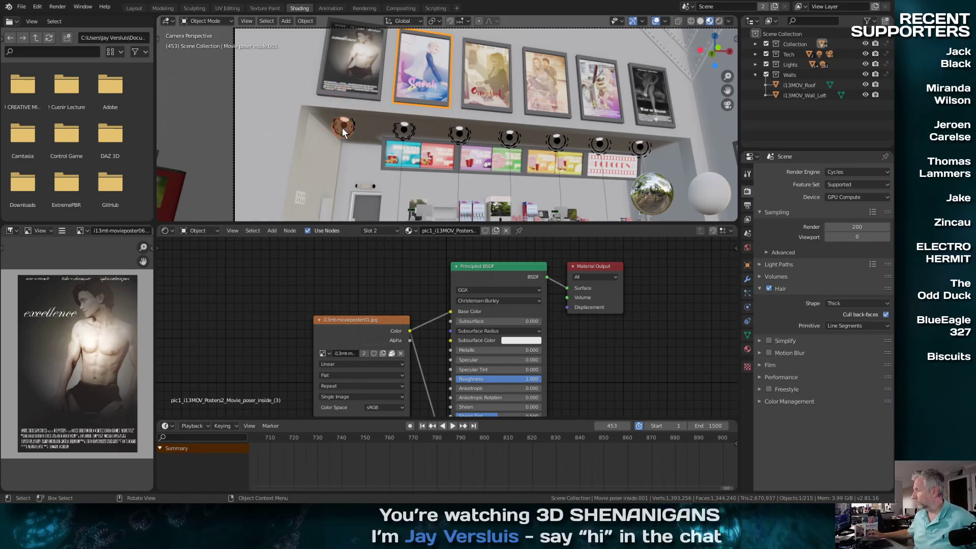
Take Blender out of full-screen mode and minimize its window to reach the desktop.
left_click(715, 270)
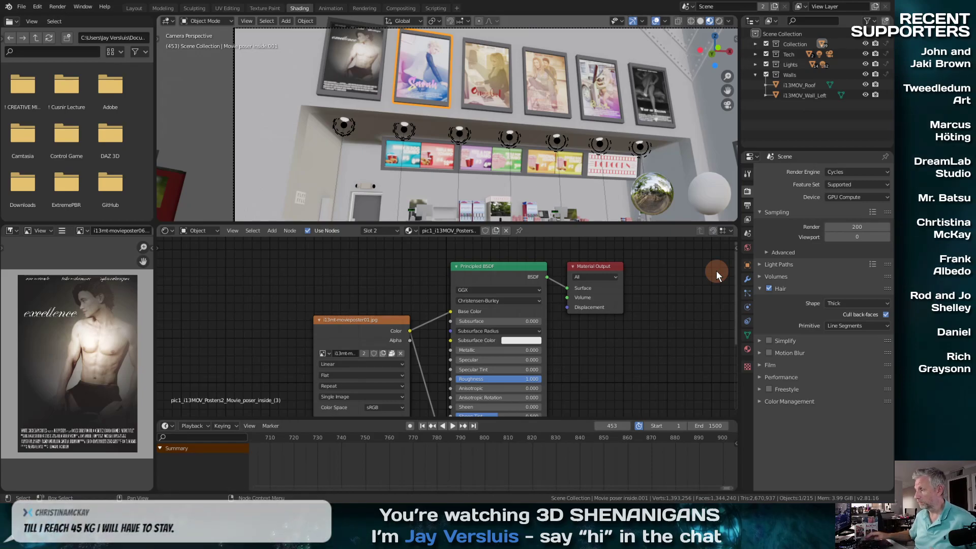
left_click(79, 7)
left_click(102, 42)
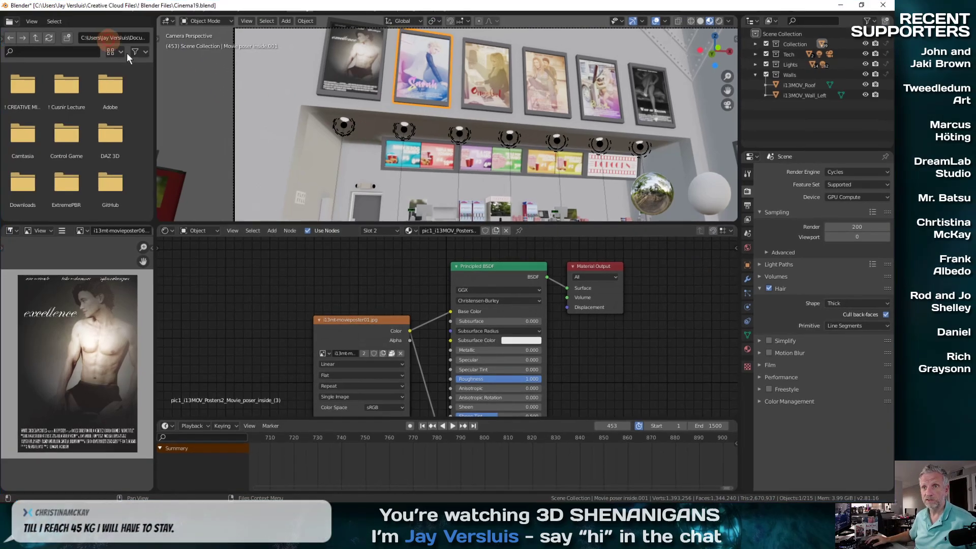
left_click(841, 12)
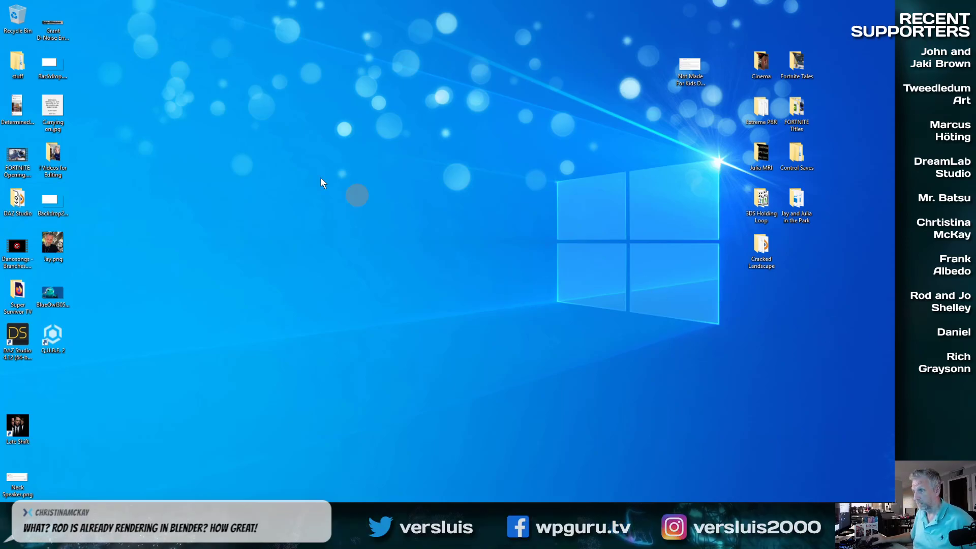
Paste the copied Movie Posters folder onto the desktop.
right_click(259, 134)
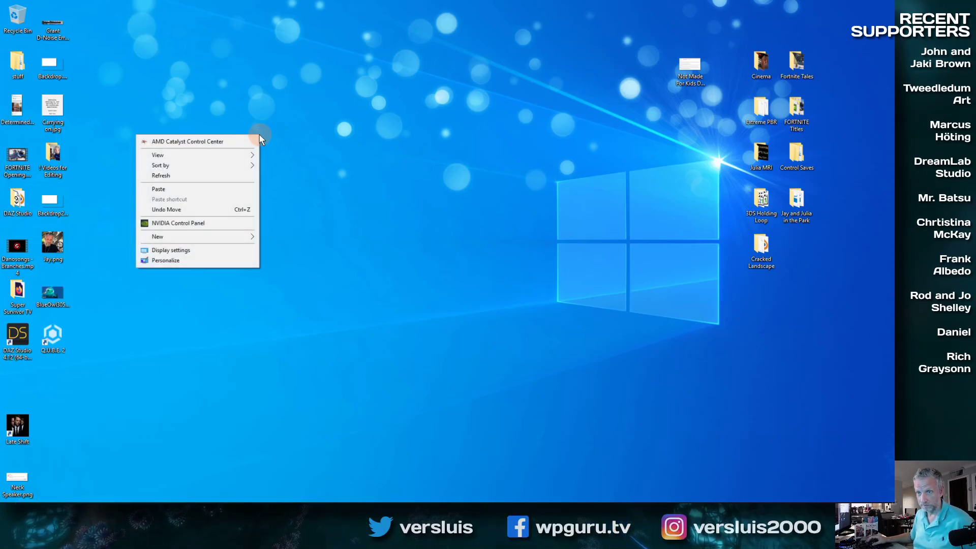
left_click(232, 189)
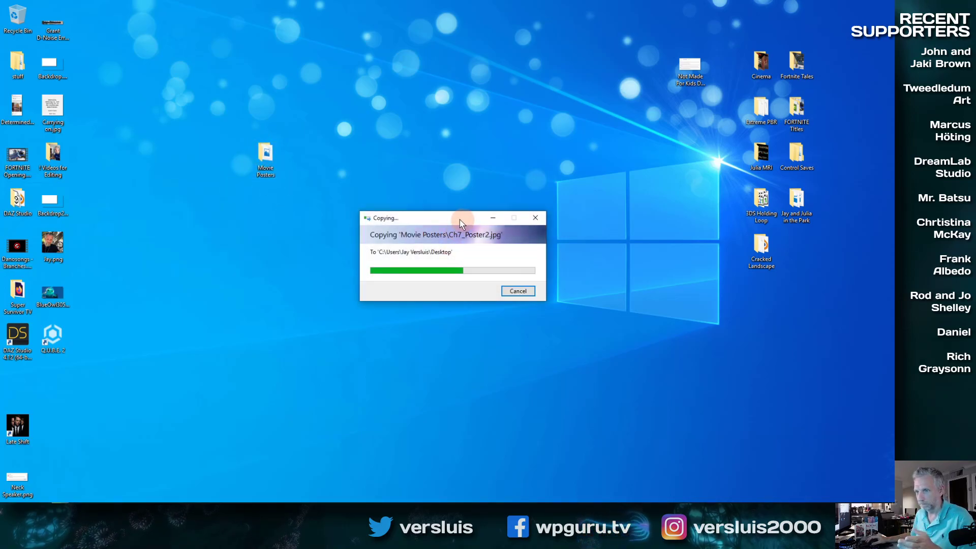
left_click_drag(440, 217, 384, 138)
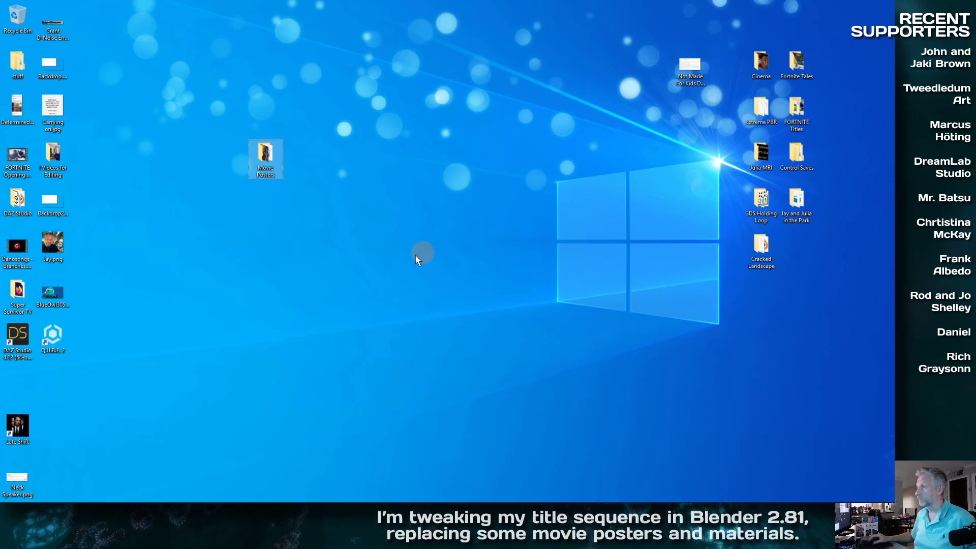
Paste First-Blender-Render.png onto the desktop and view it full screen in Photos.
right_click(370, 181)
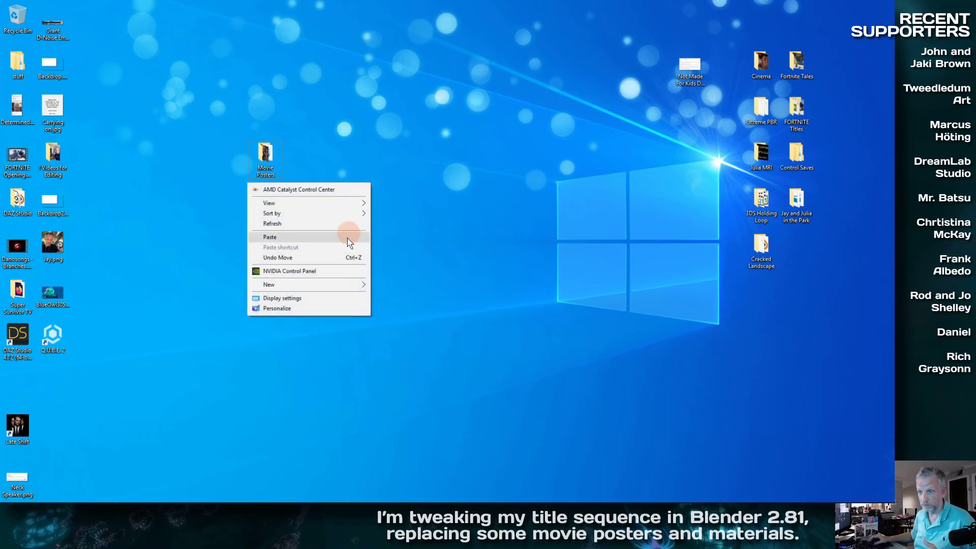
left_click(346, 237)
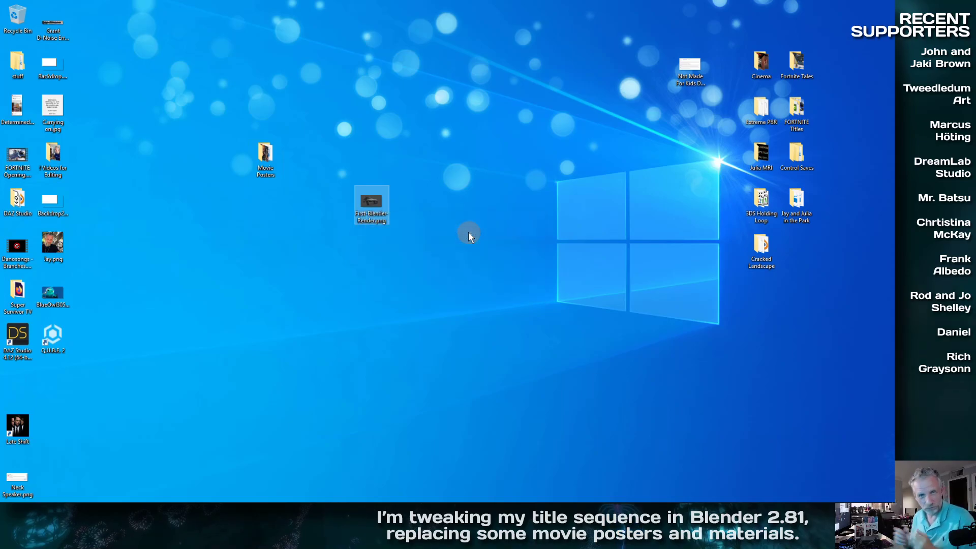
double_click(376, 205)
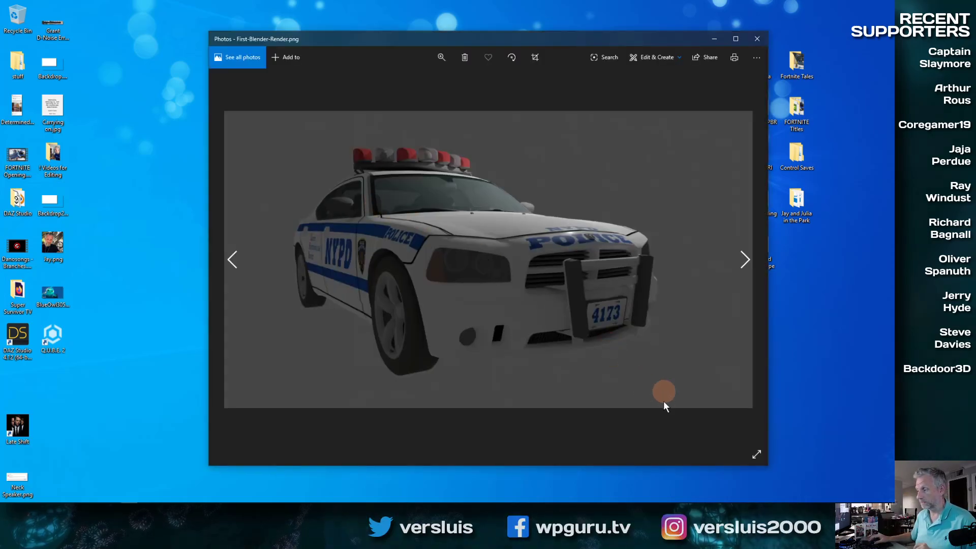
left_click(757, 453)
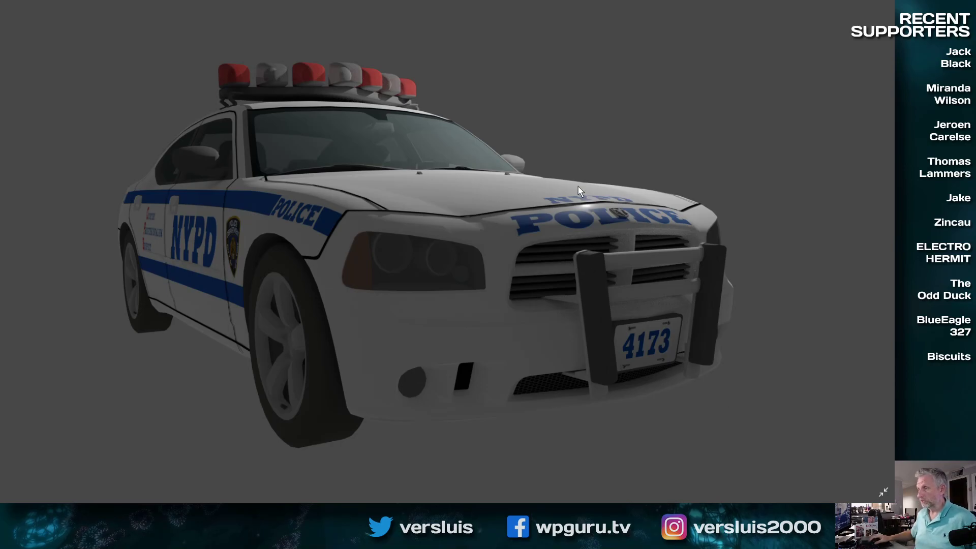
left_click(884, 489)
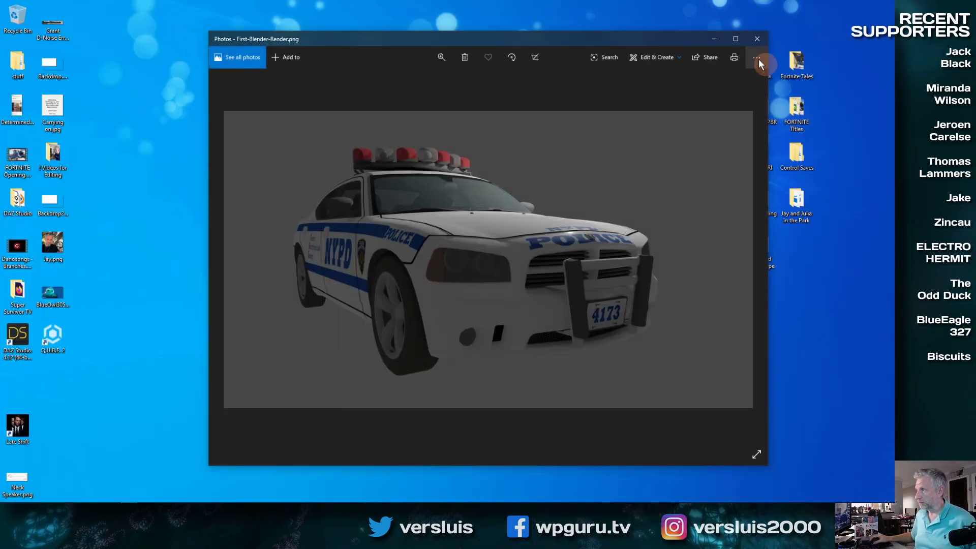
left_click(756, 39)
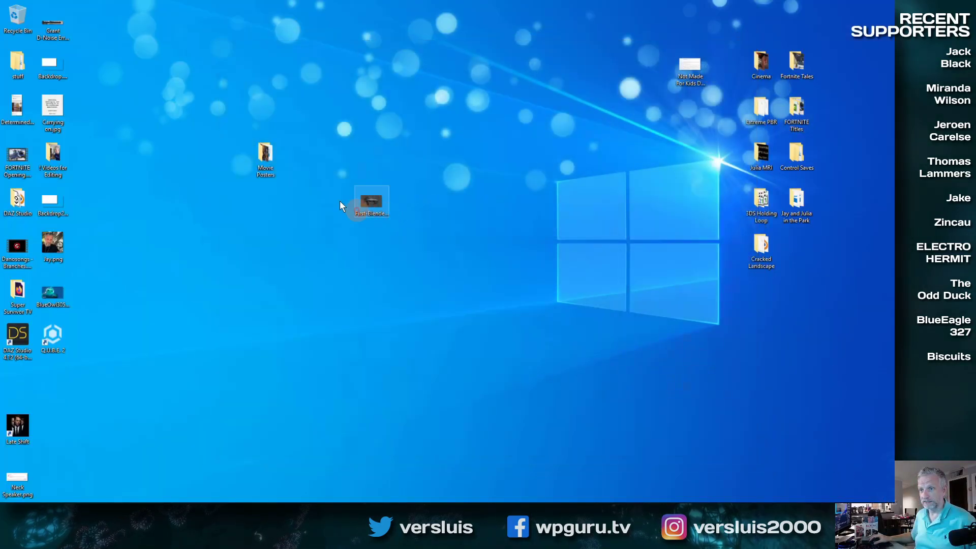
View the poster images in the desktop's Movie Posters folder full screen, starting with Ar_colombia.jpg, and return to the folder window.
double_click(265, 153)
double_click(213, 130)
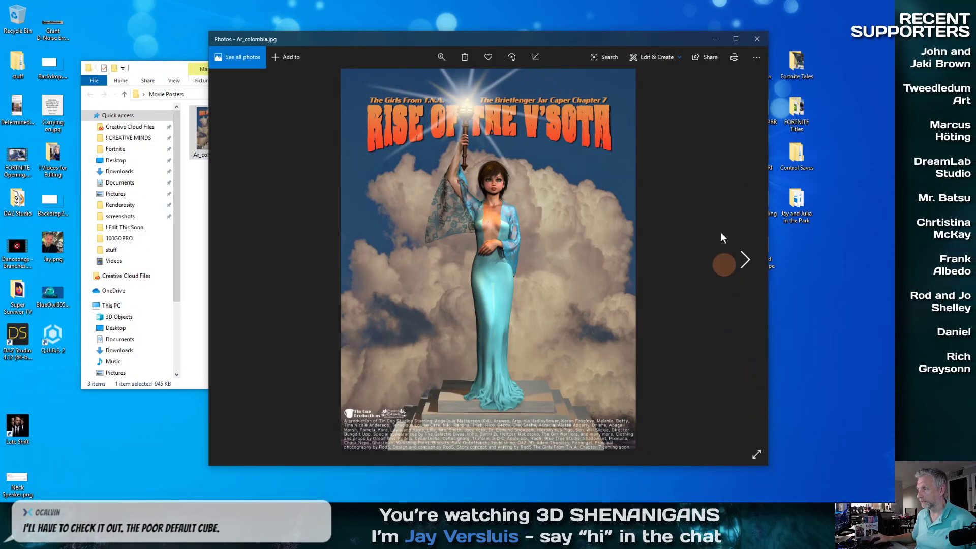
left_click(757, 454)
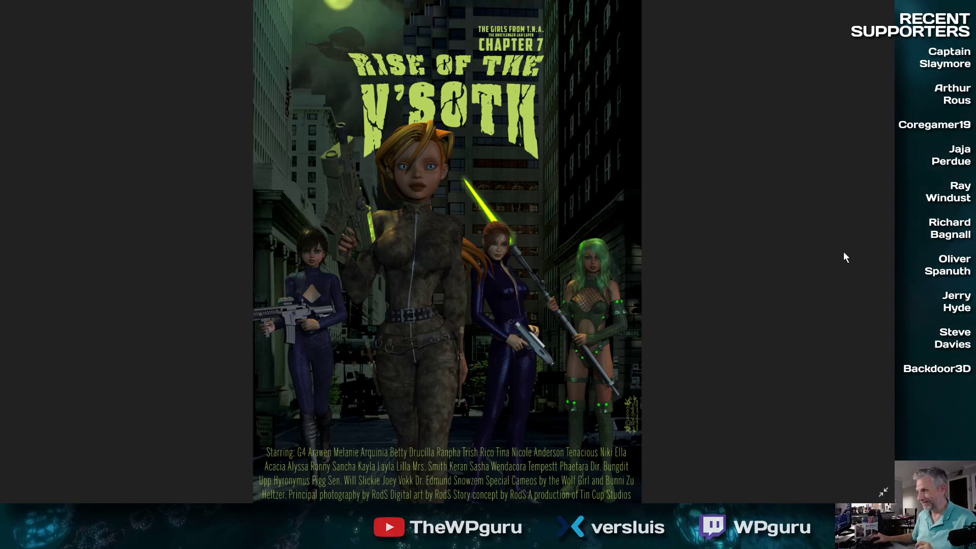
left_click(872, 246)
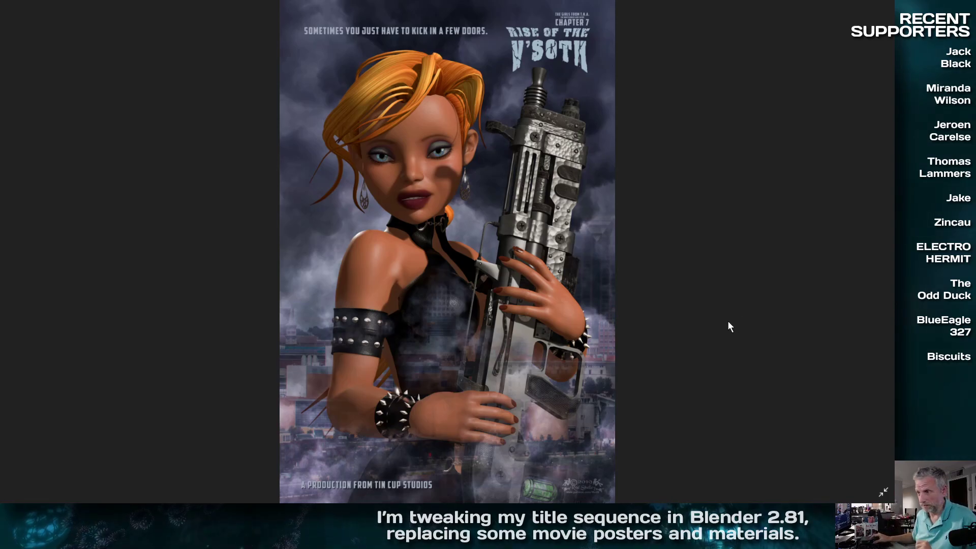
left_click(883, 492)
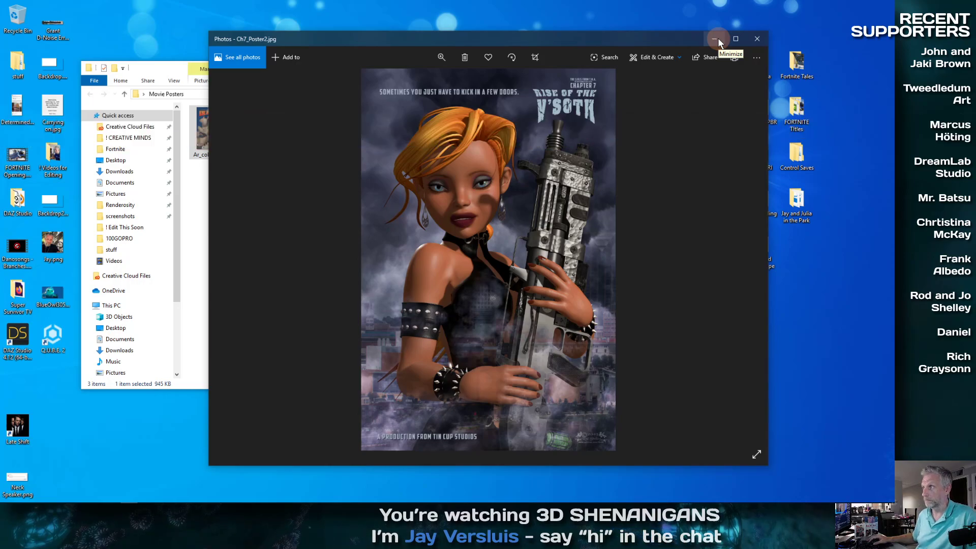
left_click(756, 39)
left_click_drag(385, 71, 511, 60)
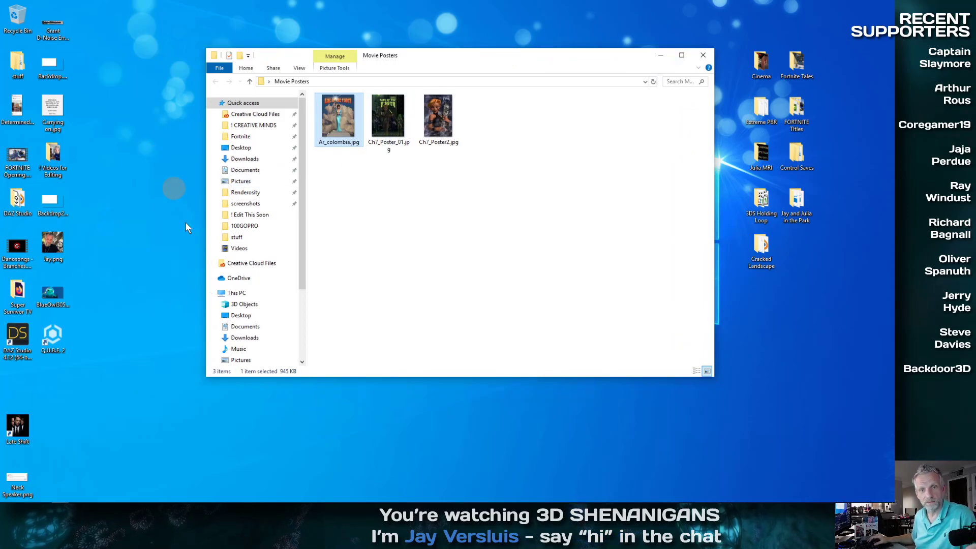
Switch to Firefox and open youtube.com in a new tab.
mouse_move(132, 499)
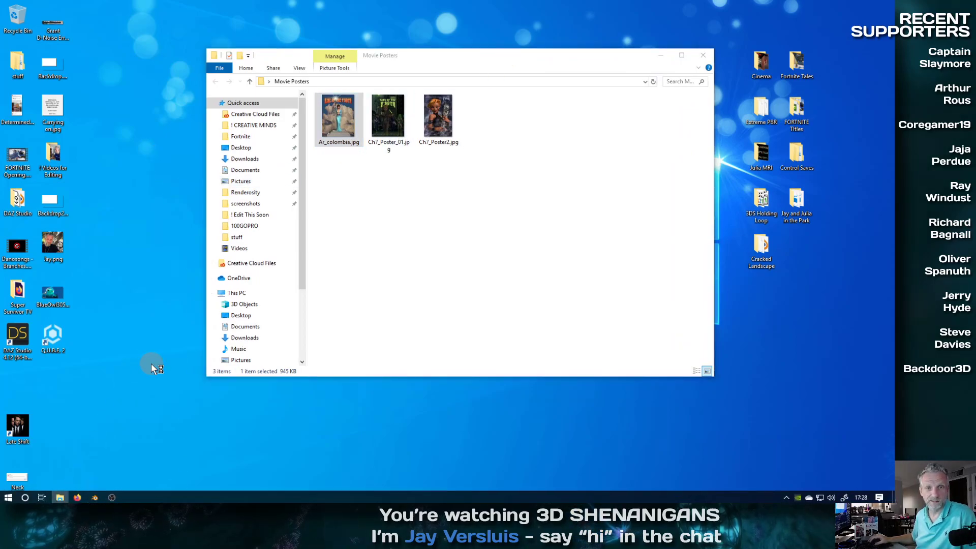
left_click(254, 197)
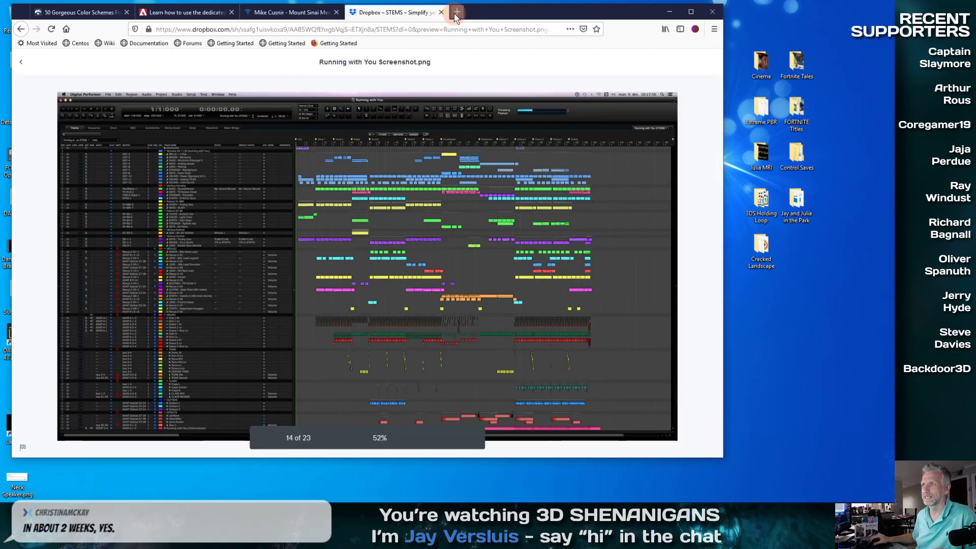
left_click(457, 11)
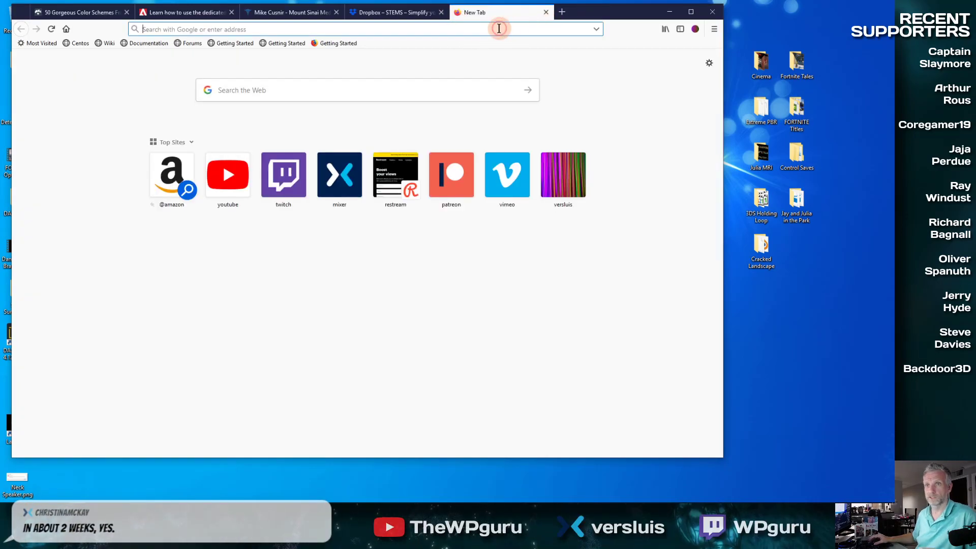
type("youtube.com")
key("Return")
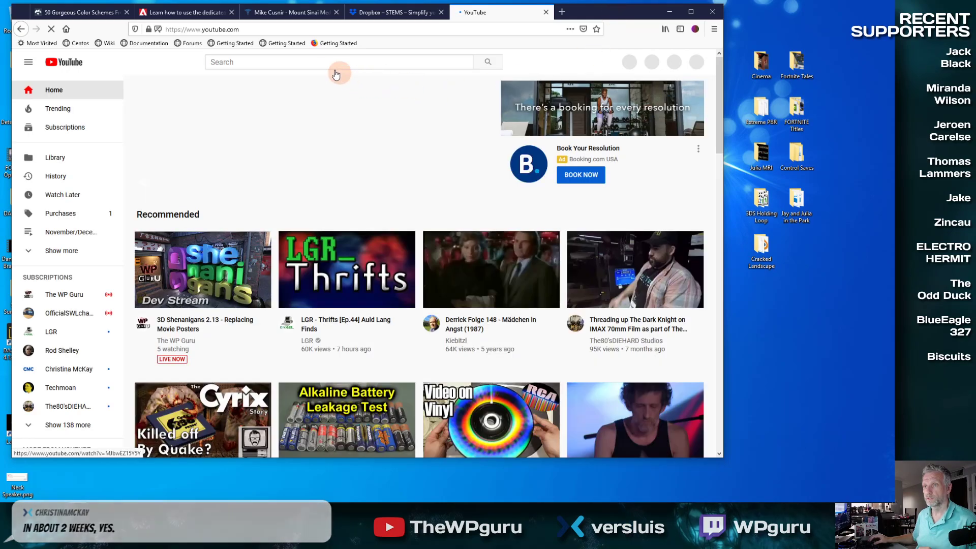
Search YouTube for "steven scott" and open the Steven Scott channel offering 3D News & Tutorials.
left_click(329, 62)
type("steven scott")
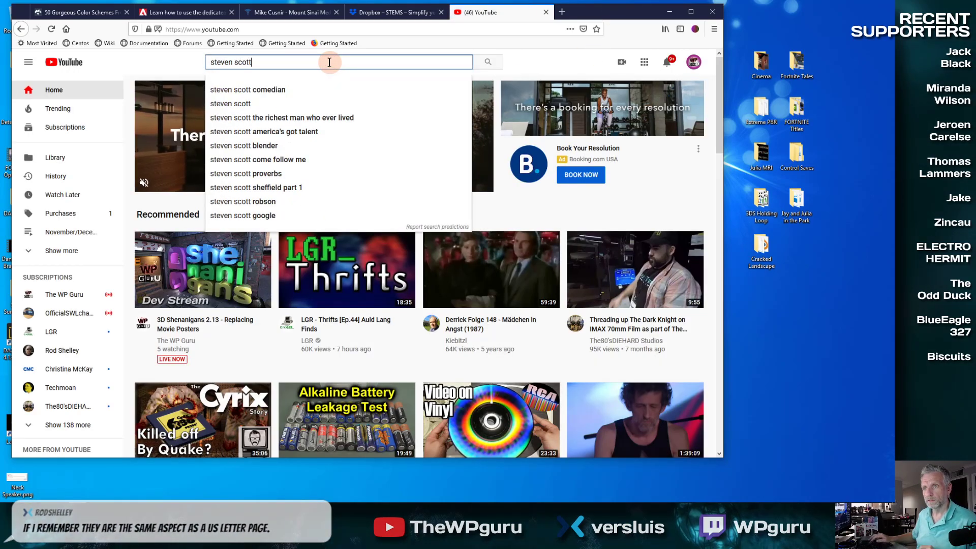
left_click(259, 104)
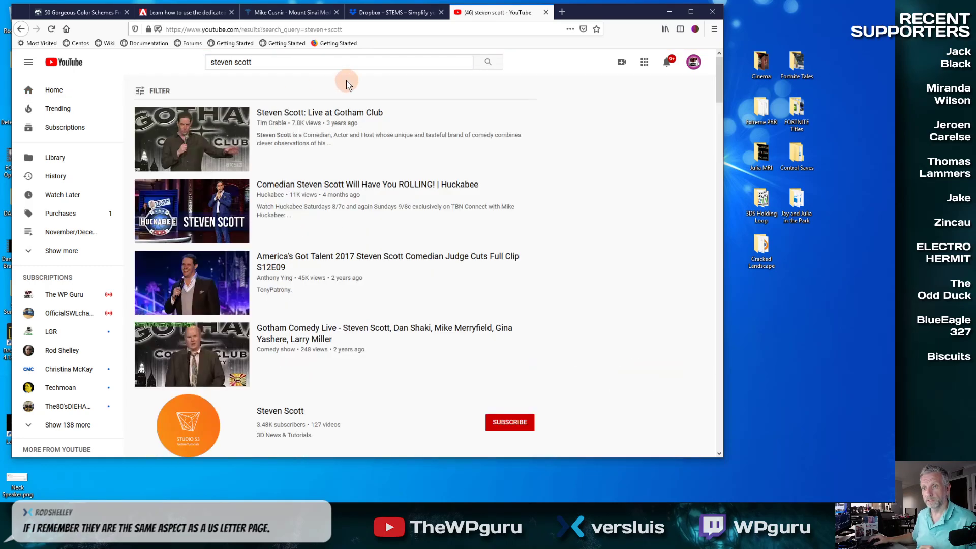
scroll(354, 260, "down", 3)
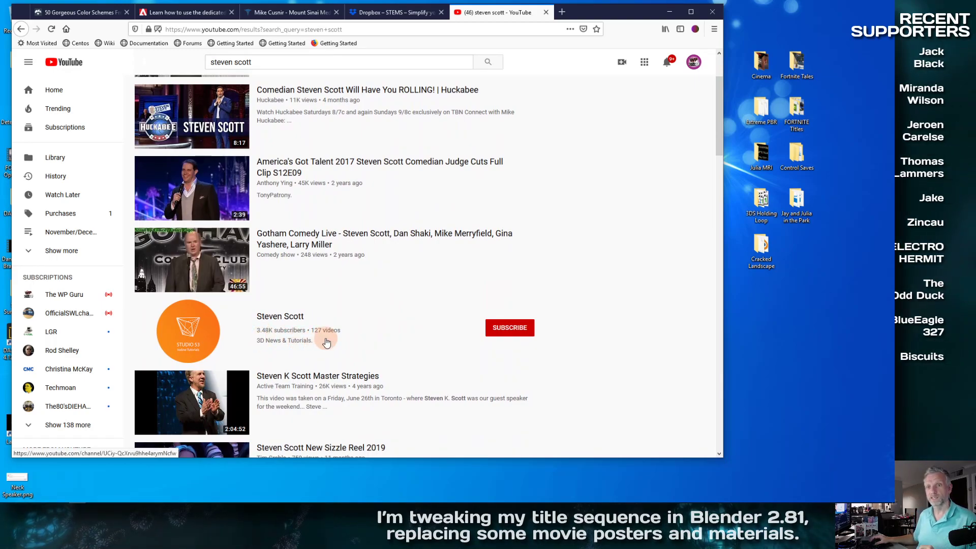
left_click(280, 326)
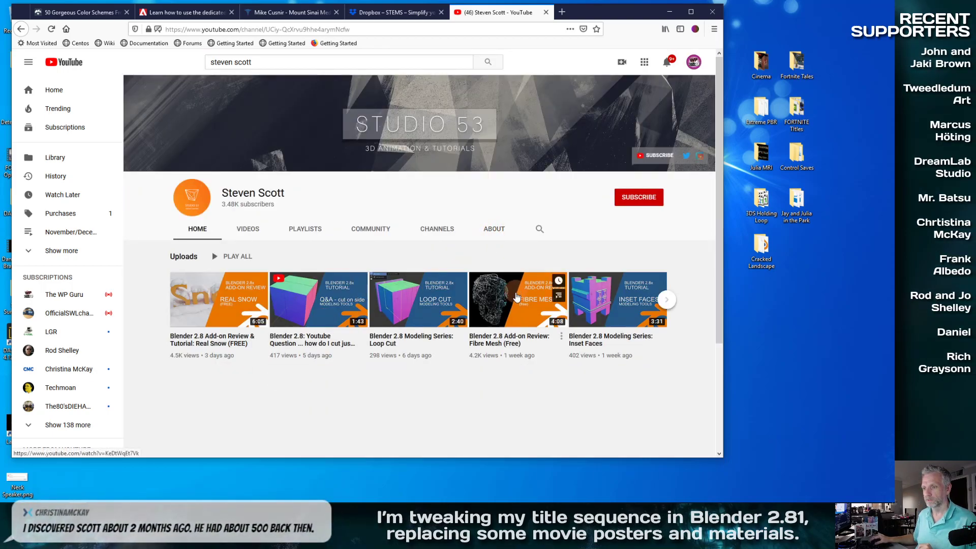
Browse the list of Blender tutorials and add-on reviews uploaded to the Studio 53 channel.
scroll(515, 284, "down", 2)
scroll(516, 295, "up", 2)
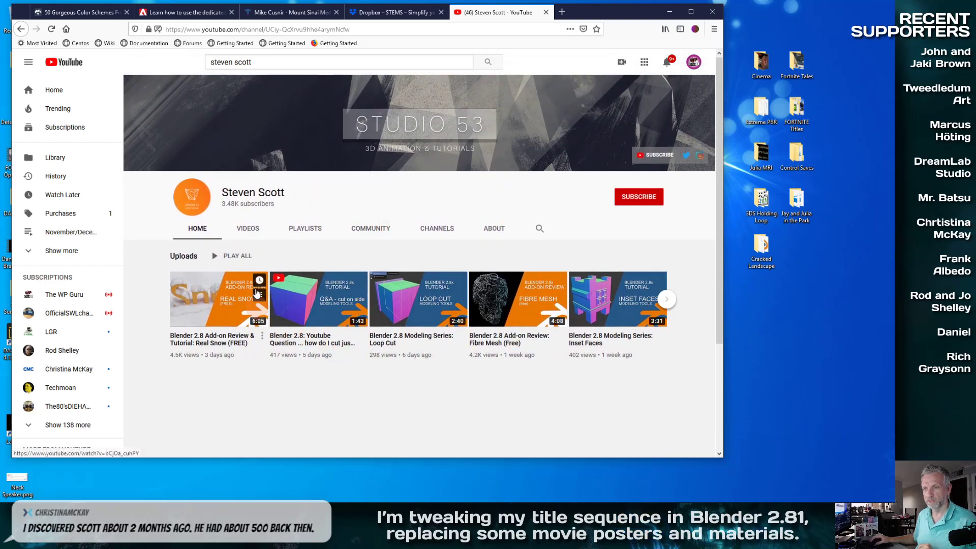
left_click(248, 228)
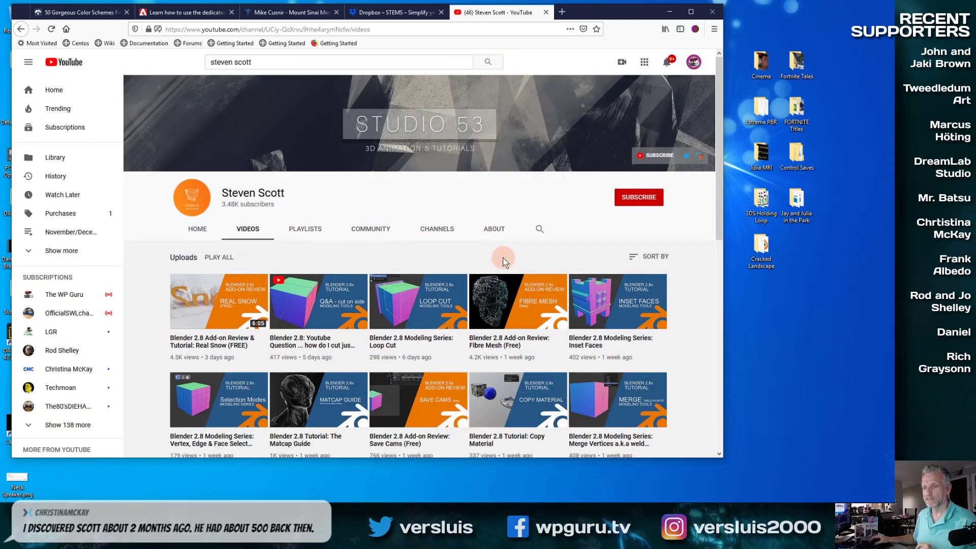
scroll(675, 304, "down", 2)
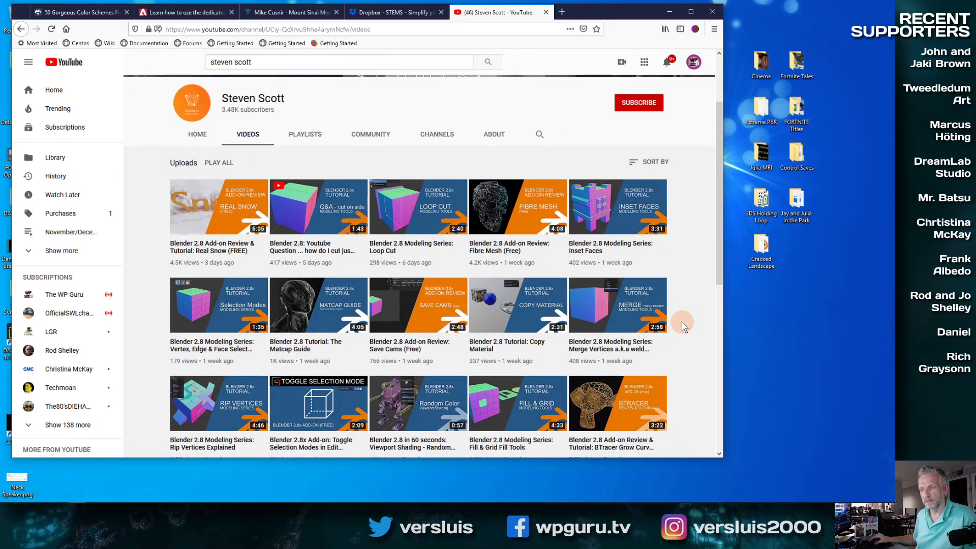
scroll(694, 371, "down", 1)
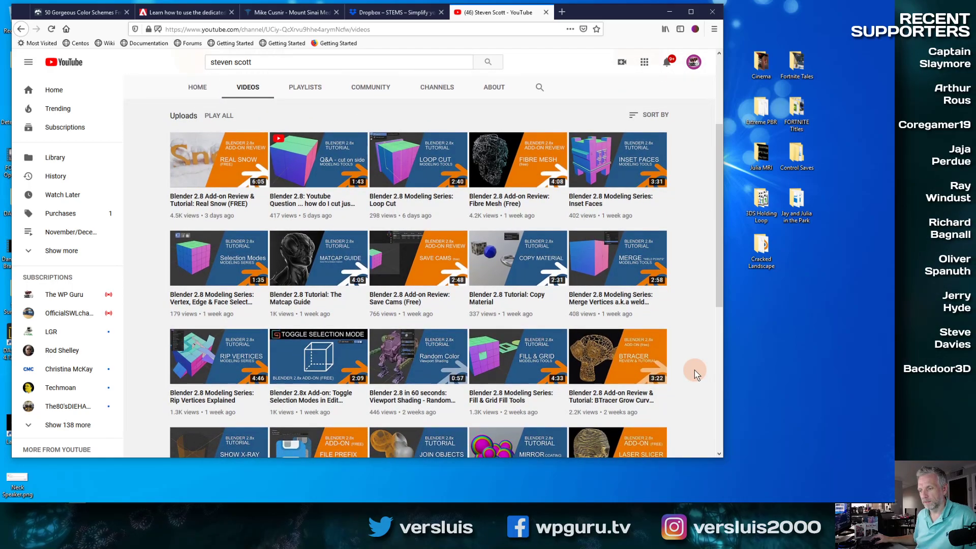
scroll(695, 374, "down", 1)
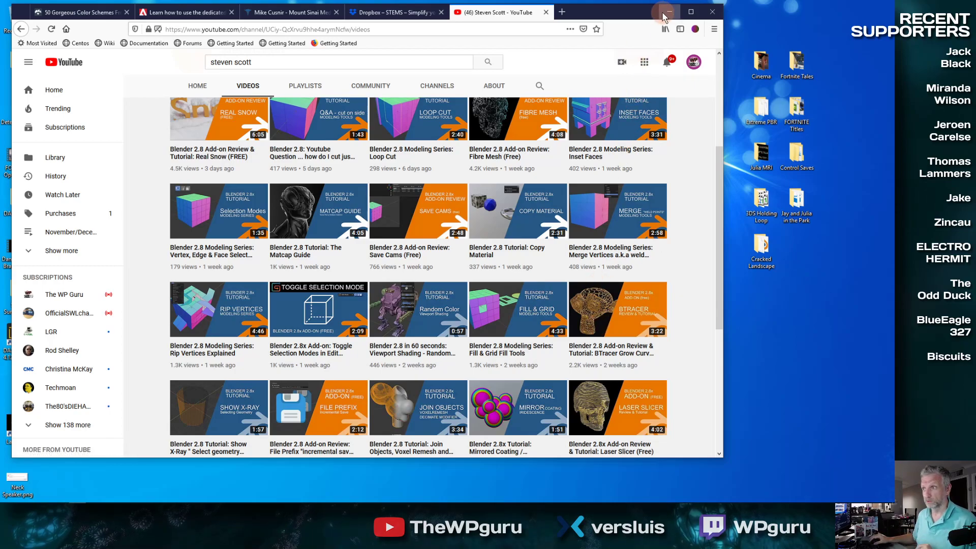
Search YouTube for "default cube" and open the Default Cube channel.
scroll(635, 142, "up", 4)
triple_click(257, 62)
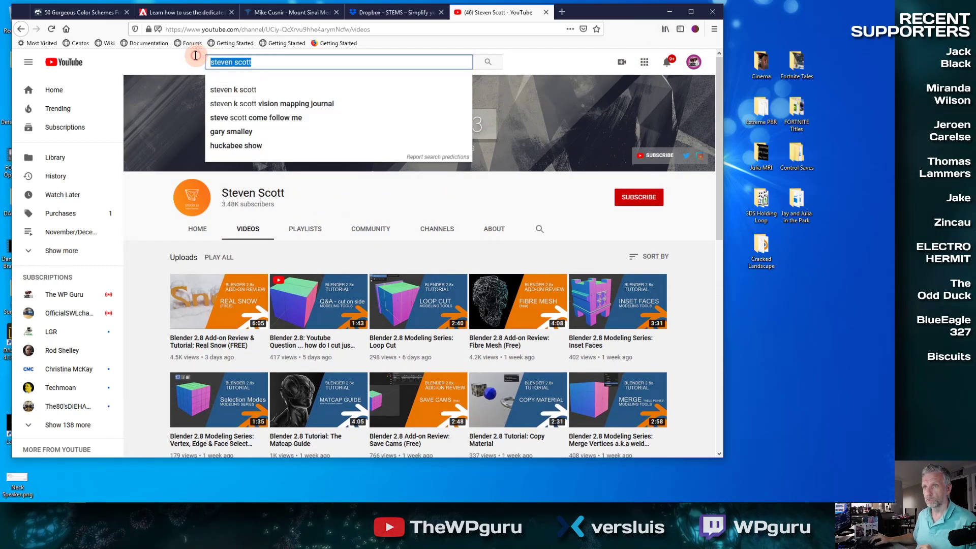
type("default")
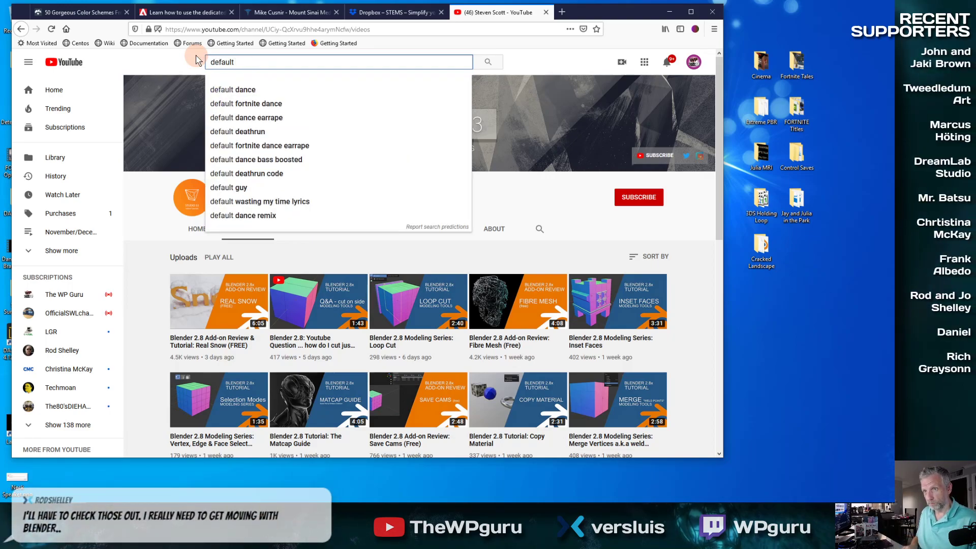
type(" cube")
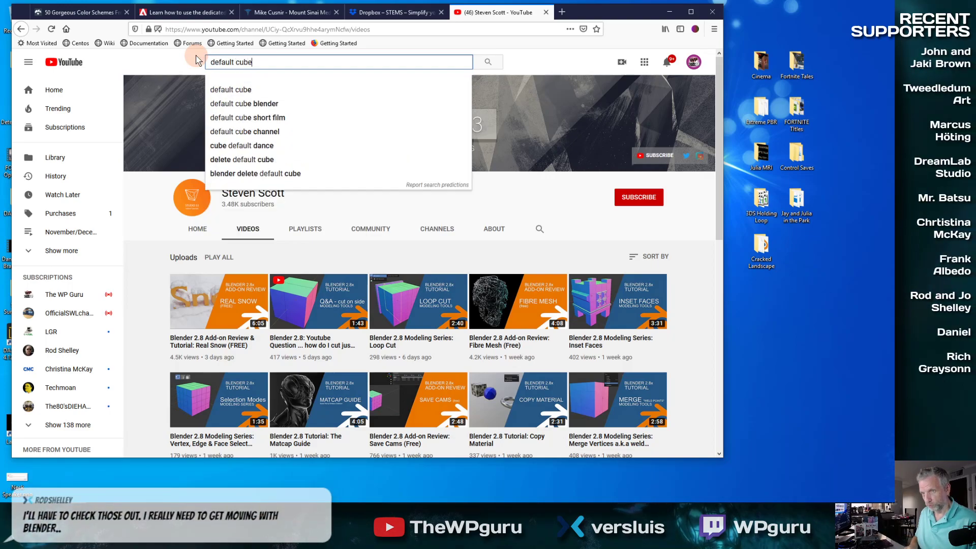
left_click(237, 90)
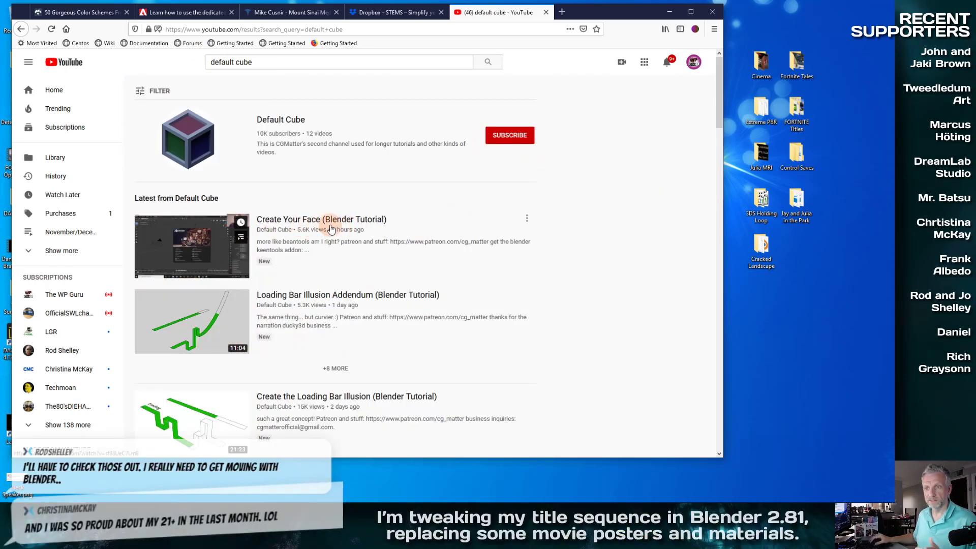
left_click(273, 135)
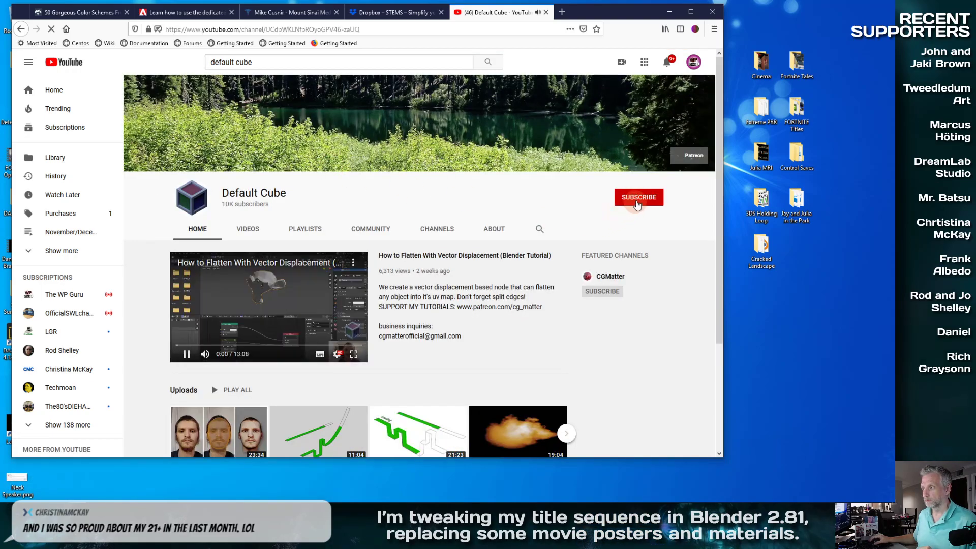
Subscribe to the Default Cube channel, pause its featured video and look over the channel's home page.
left_click(630, 198)
left_click(187, 357)
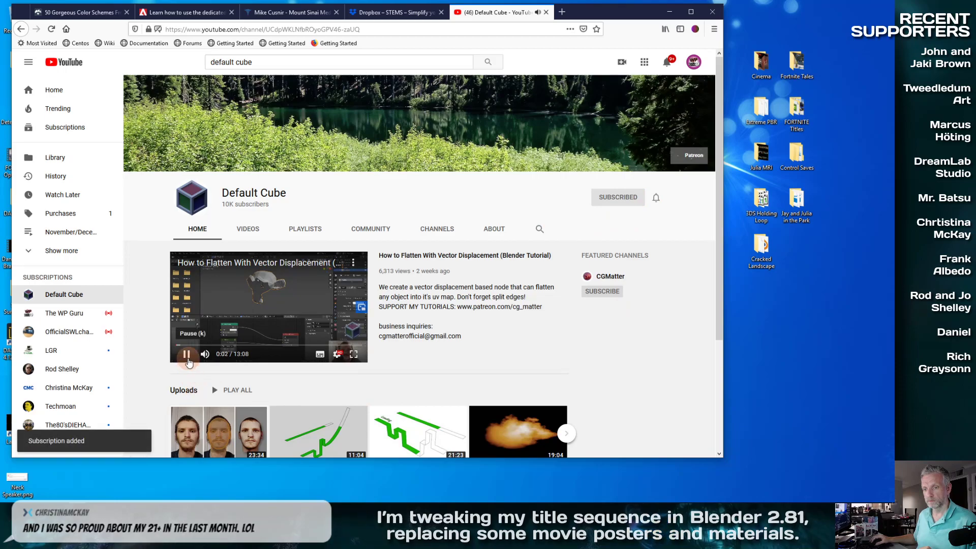
scroll(142, 370, "down", 2)
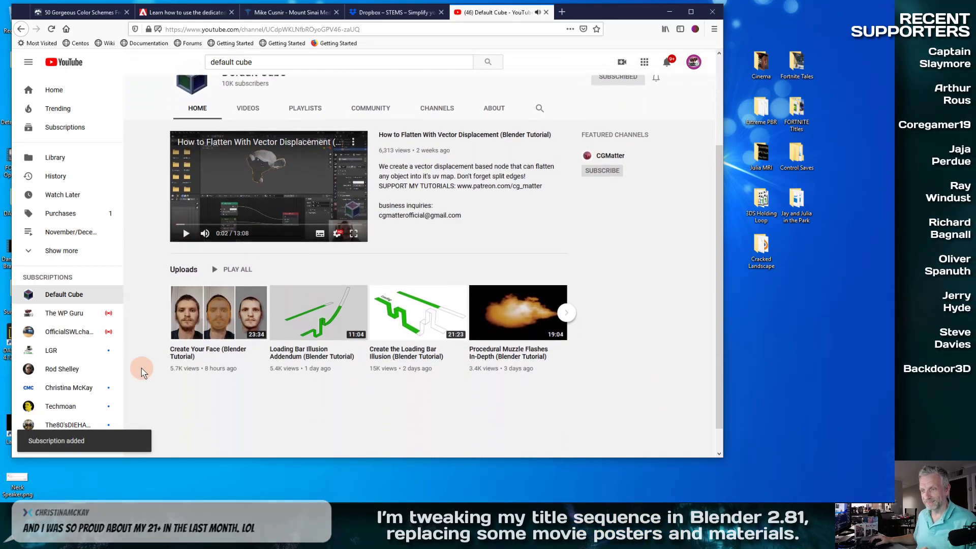
scroll(141, 370, "up", 2)
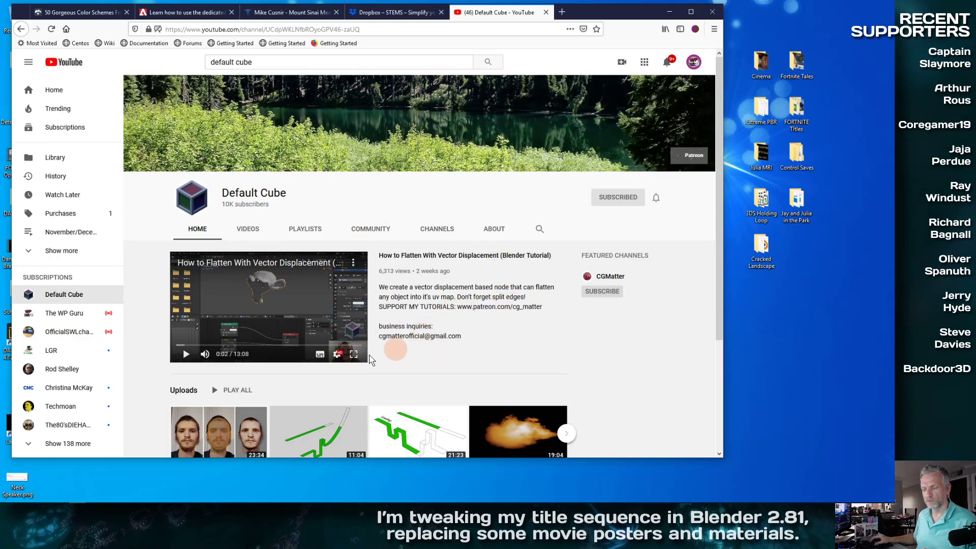
left_click(425, 335)
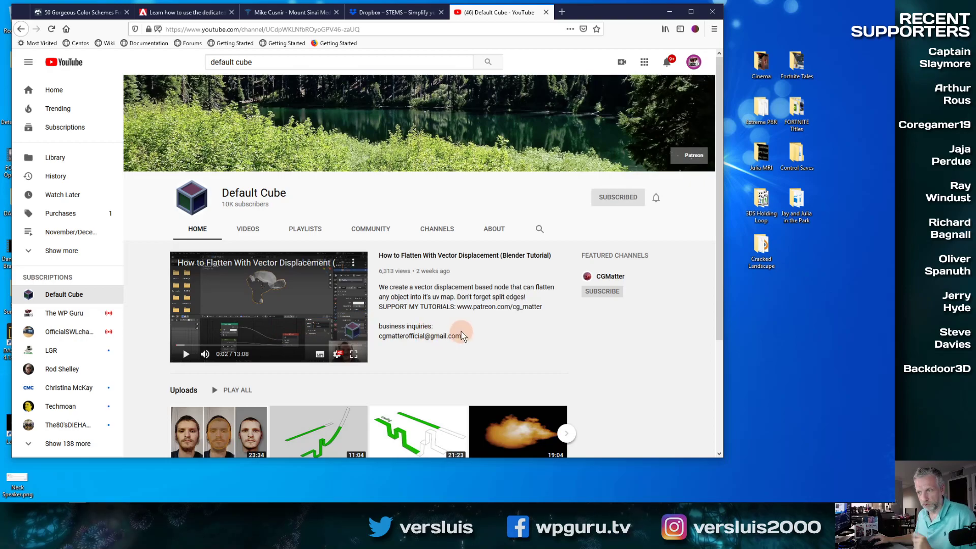
scroll(446, 312, "down", 2)
scroll(447, 318, "up", 2)
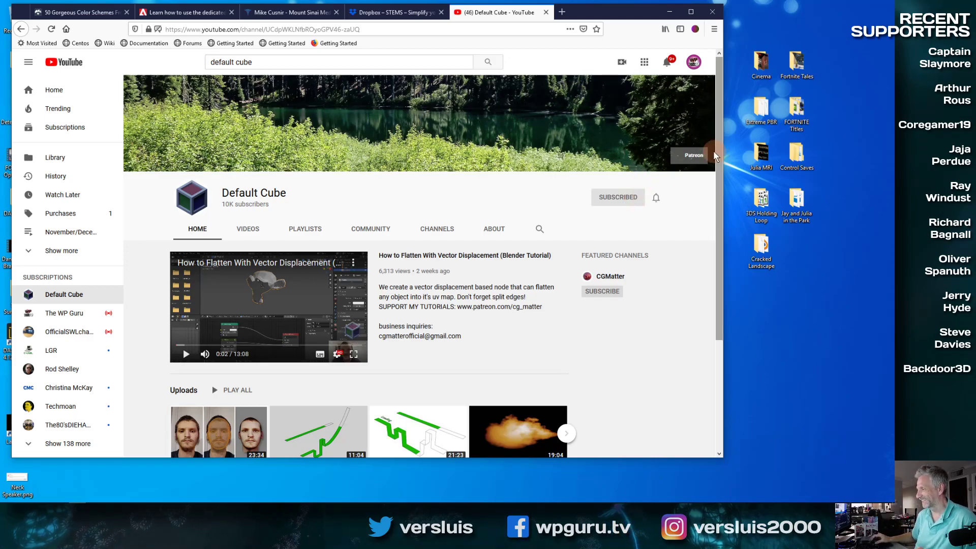
Reposition the Movie Posters folder window on the desktop, and load renderosity.com in Firefox in place of the YouTube page.
left_click(669, 12)
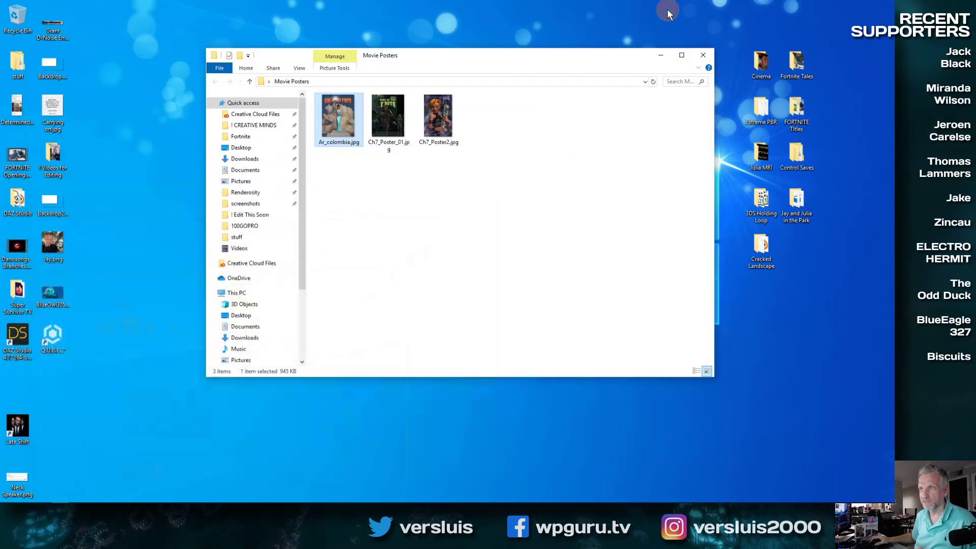
left_click_drag(616, 59, 552, 54)
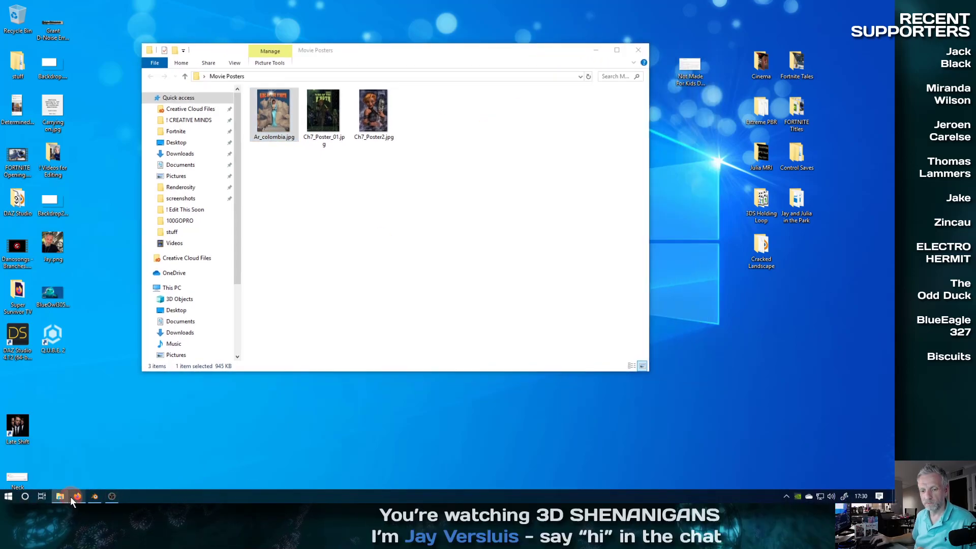
left_click(77, 496)
left_click(466, 28)
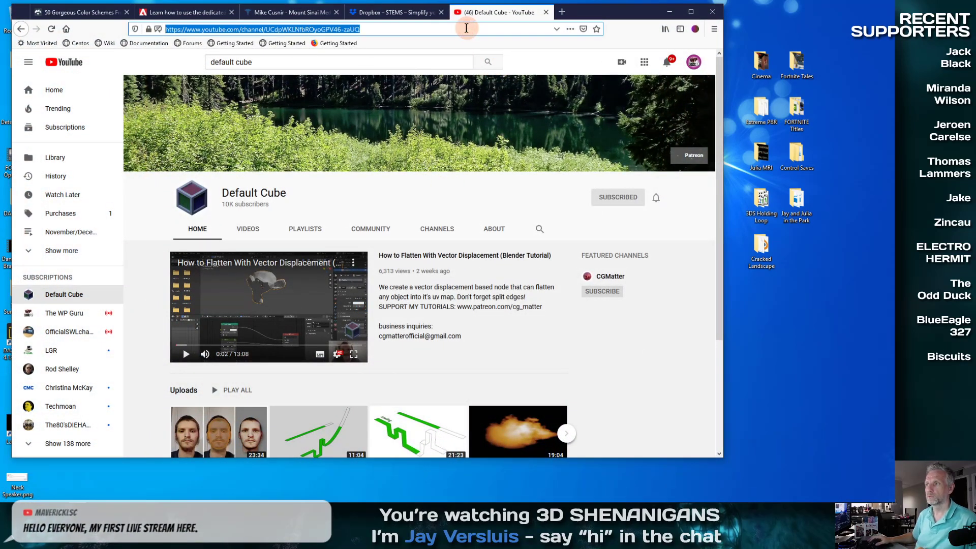
type("renderosity.com")
key("Return")
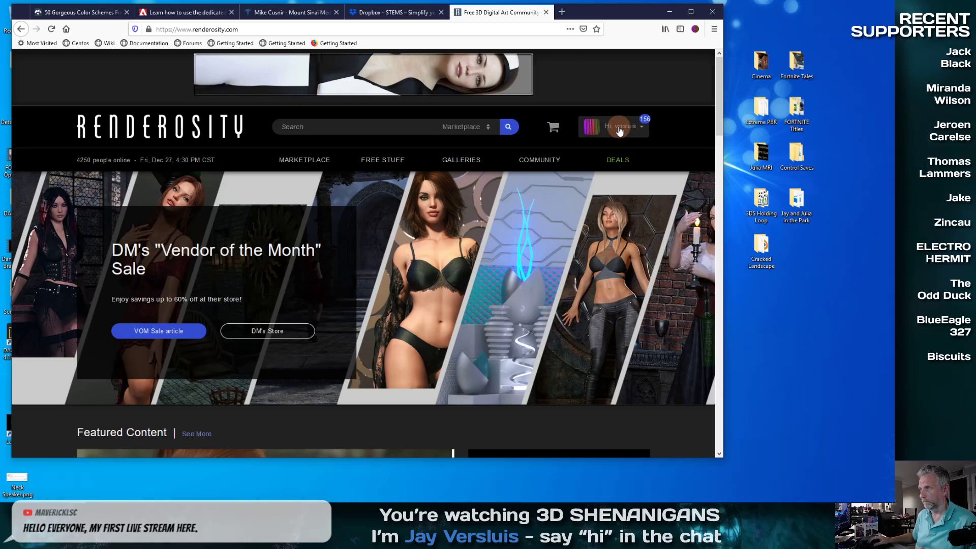
Open Renderosity's Gallery Home page and look through the featured artwork.
left_click(461, 160)
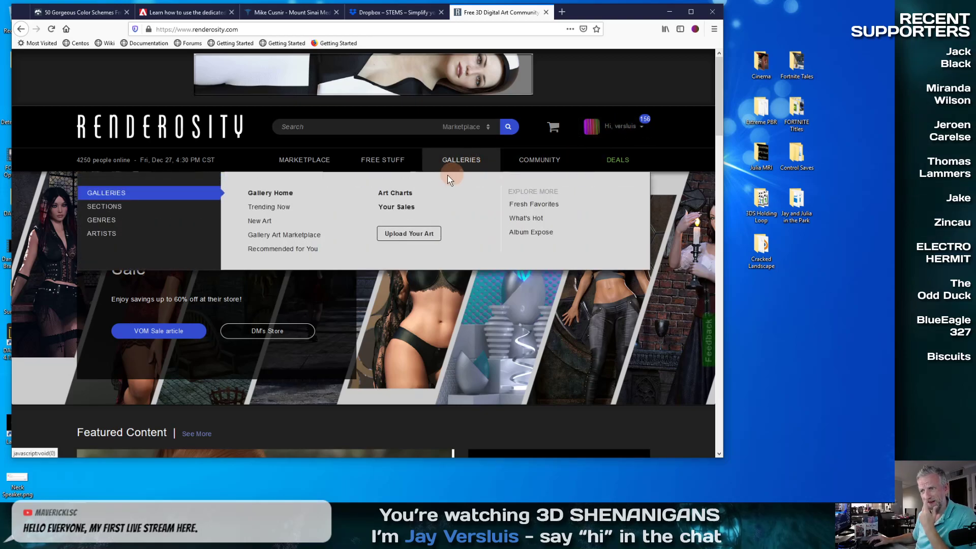
left_click(275, 196)
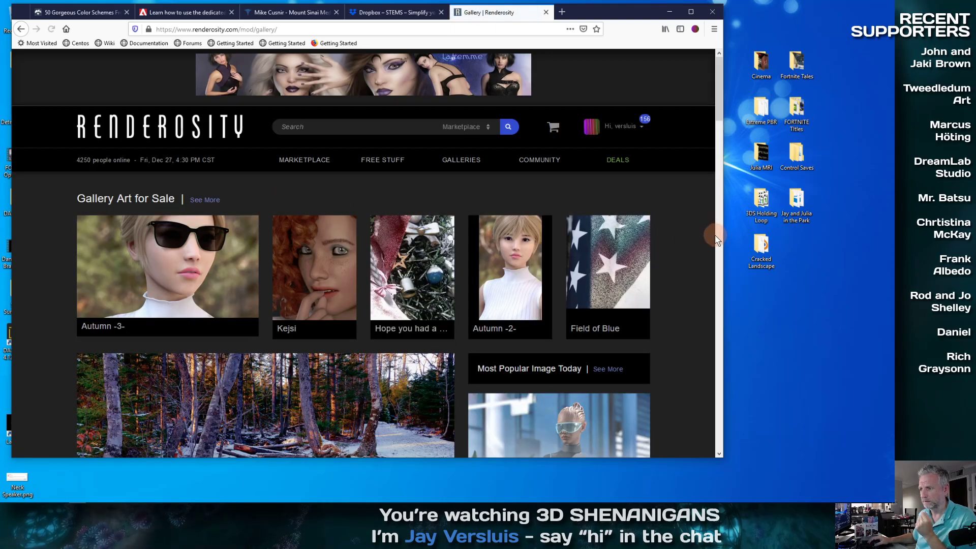
scroll(703, 237, "down", 3)
scroll(696, 238, "up", 3)
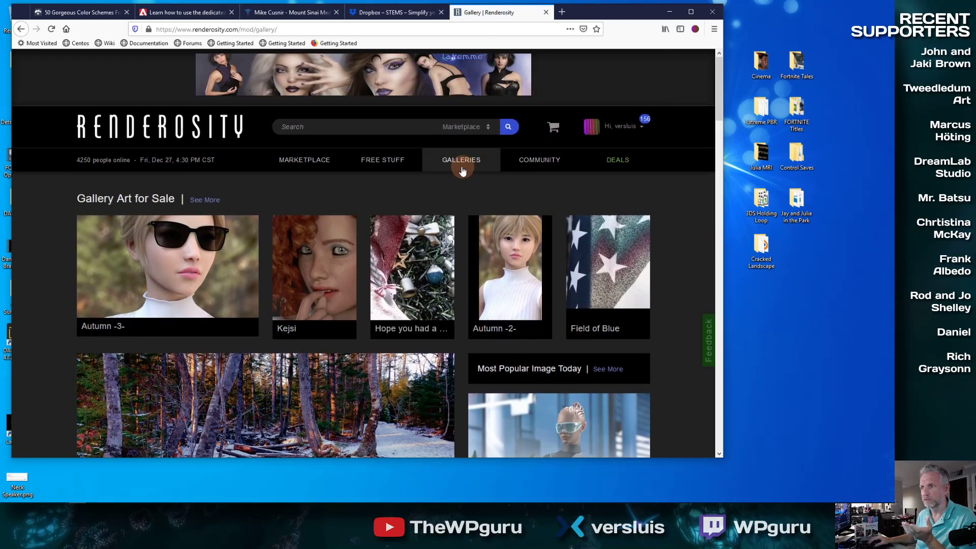
Open the signed-in account's own Renderosity gallery and browse its uploaded renders for a poster candidate.
left_click(630, 133)
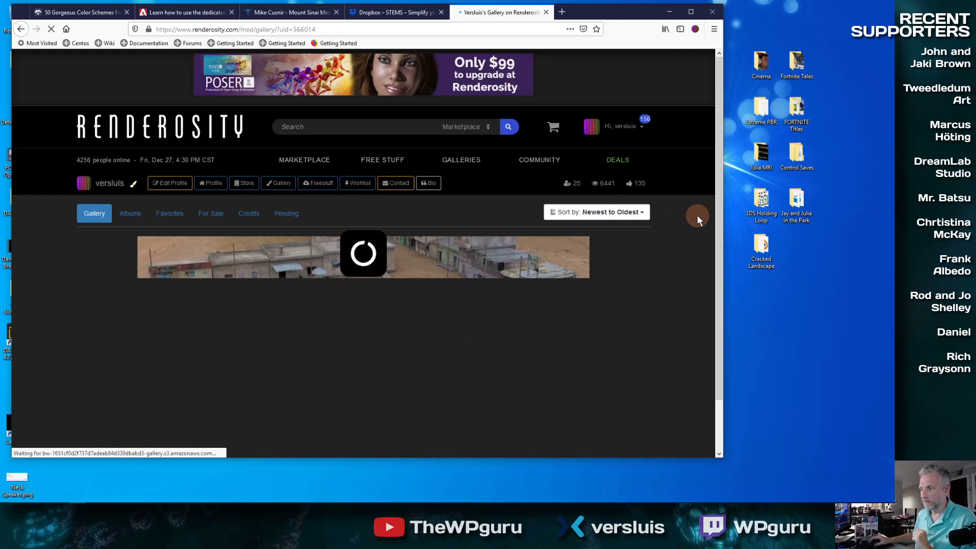
scroll(699, 227, "down", 3)
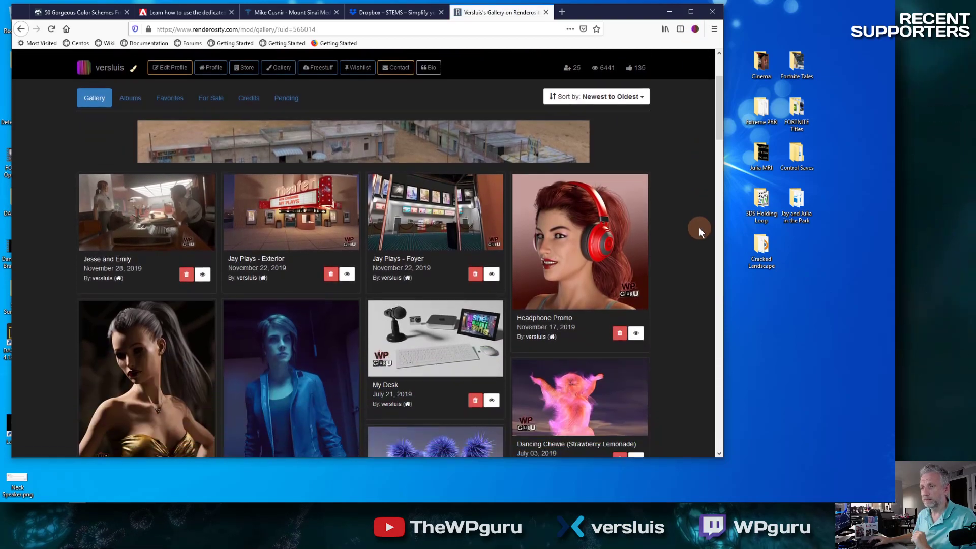
scroll(694, 232, "down", 1)
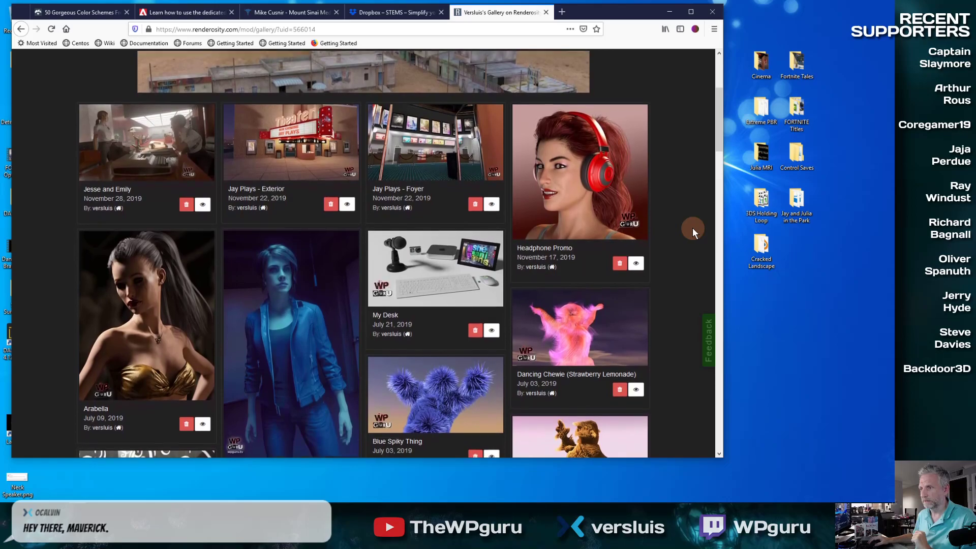
scroll(692, 227, "down", 2)
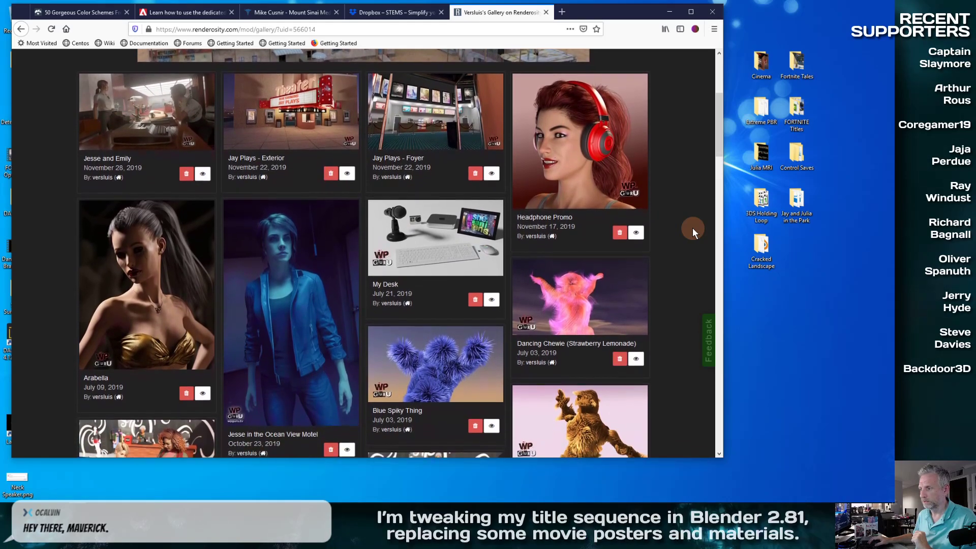
scroll(692, 227, "down", 1)
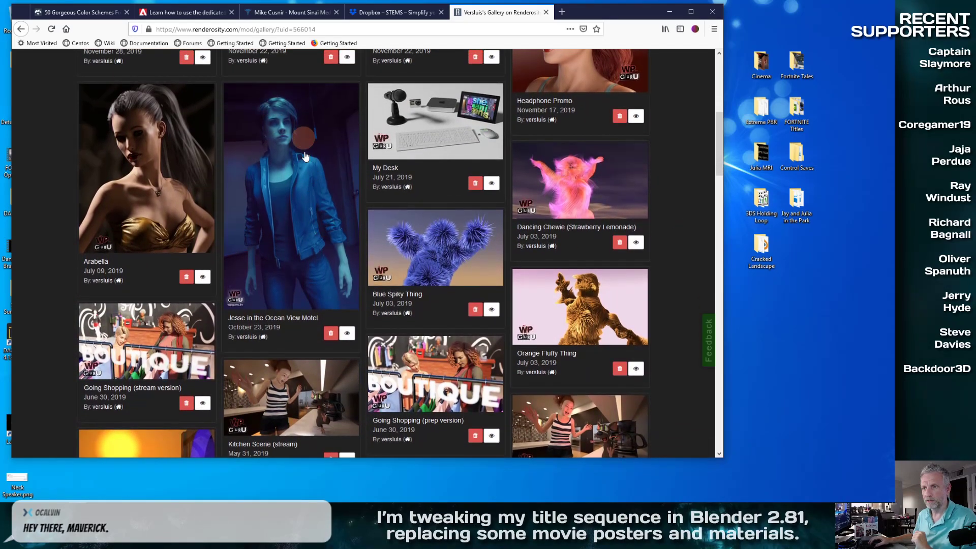
Open the "Jesse in the Ocean View Motel" artwork in a new tab, make the browser window taller and examine the whole image.
left_click(313, 245)
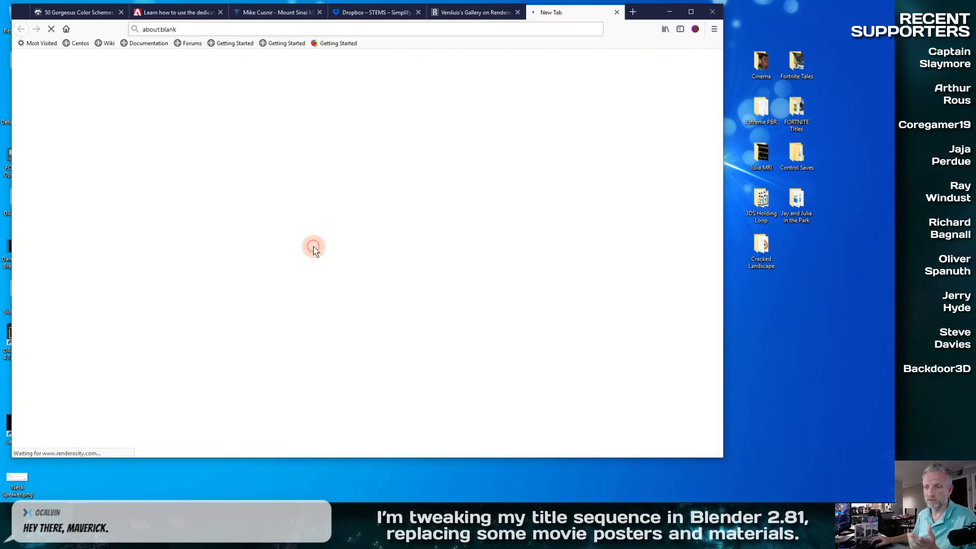
scroll(498, 278, "down", 4)
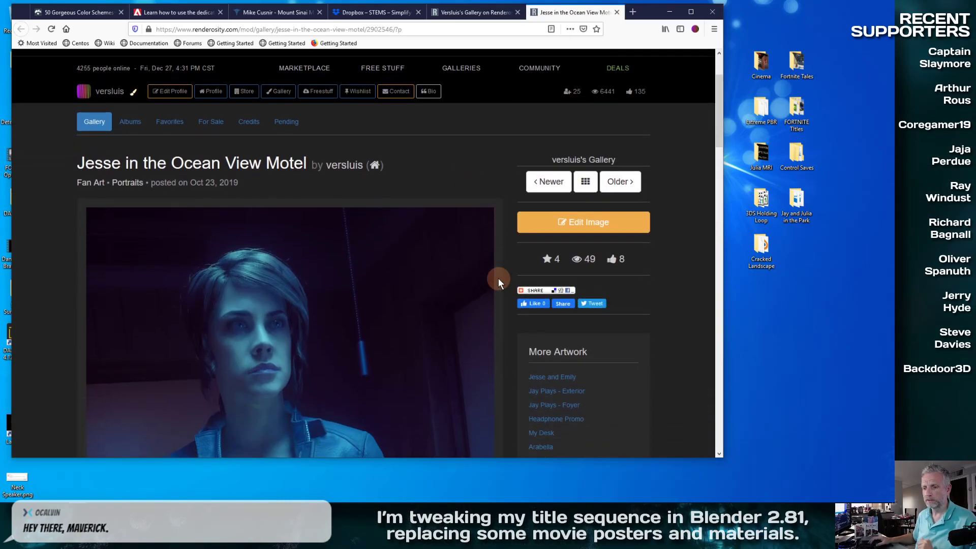
scroll(498, 279, "down", 3)
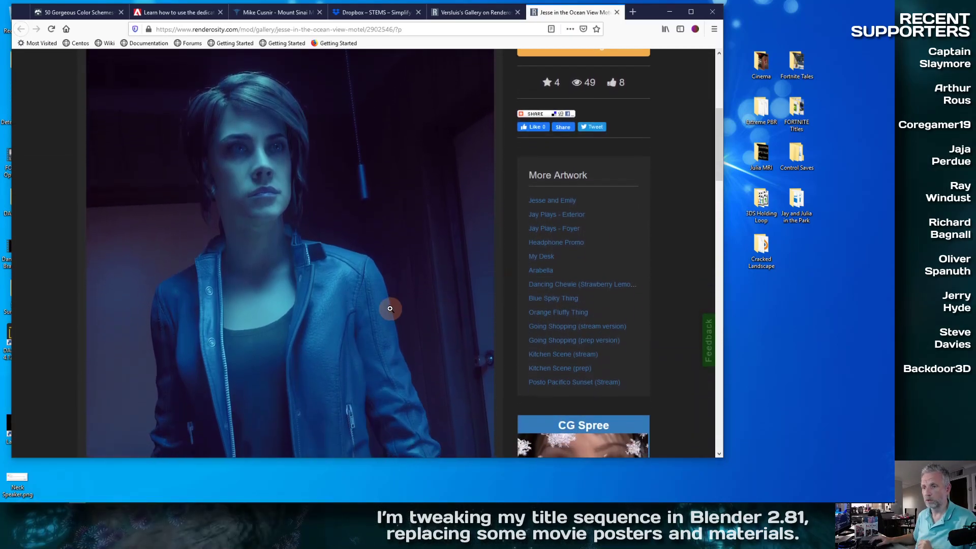
left_click_drag(703, 459, 702, 500)
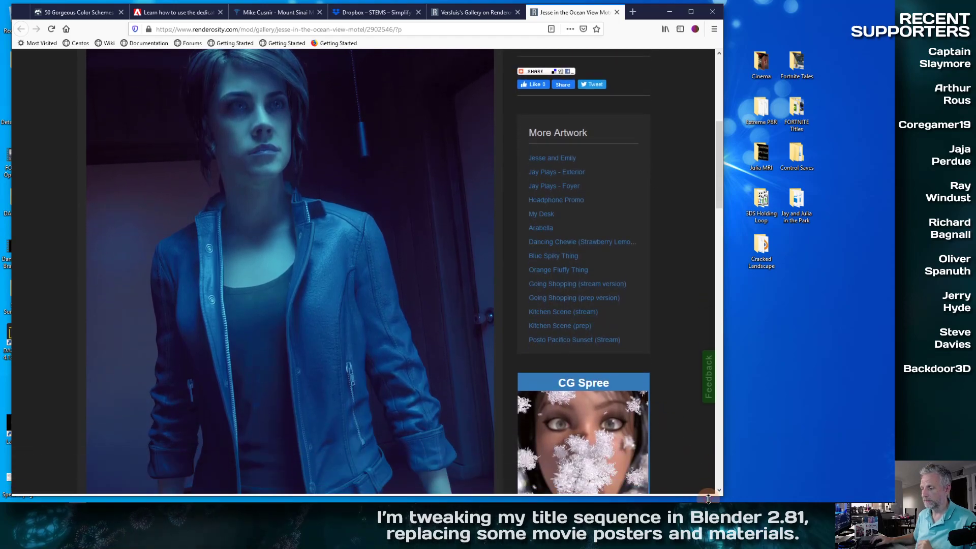
scroll(409, 324, "up", 2)
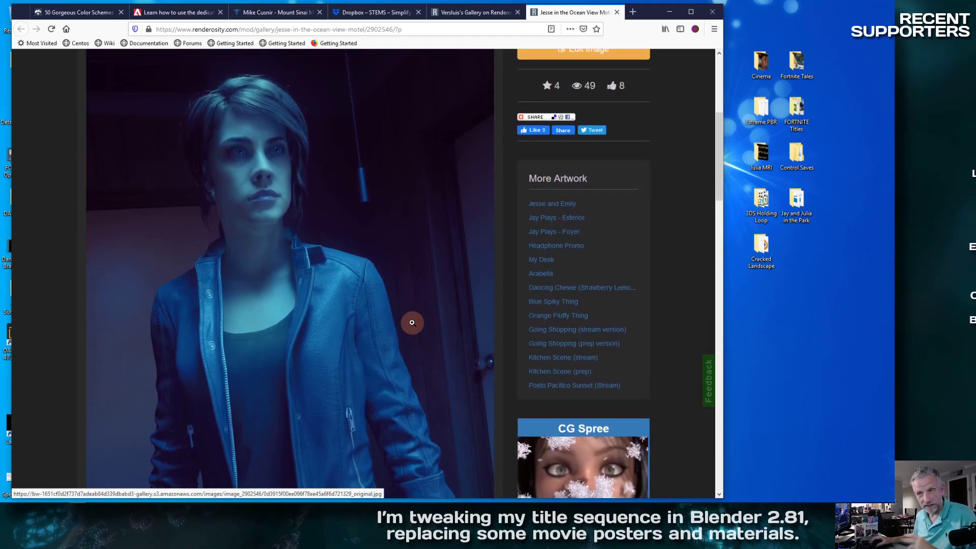
scroll(412, 321, "down", 4)
scroll(412, 318, "down", 3)
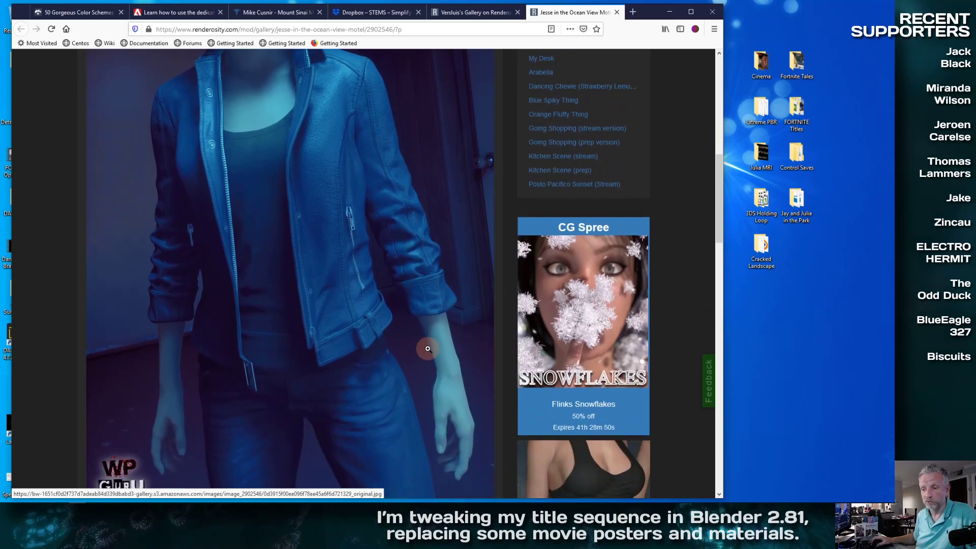
scroll(439, 366, "up", 6)
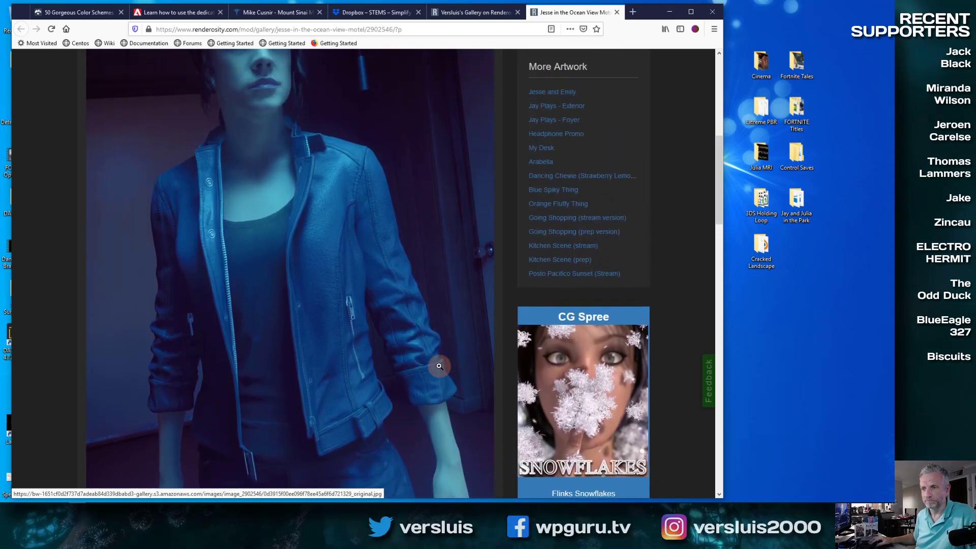
scroll(432, 356, "up", 1)
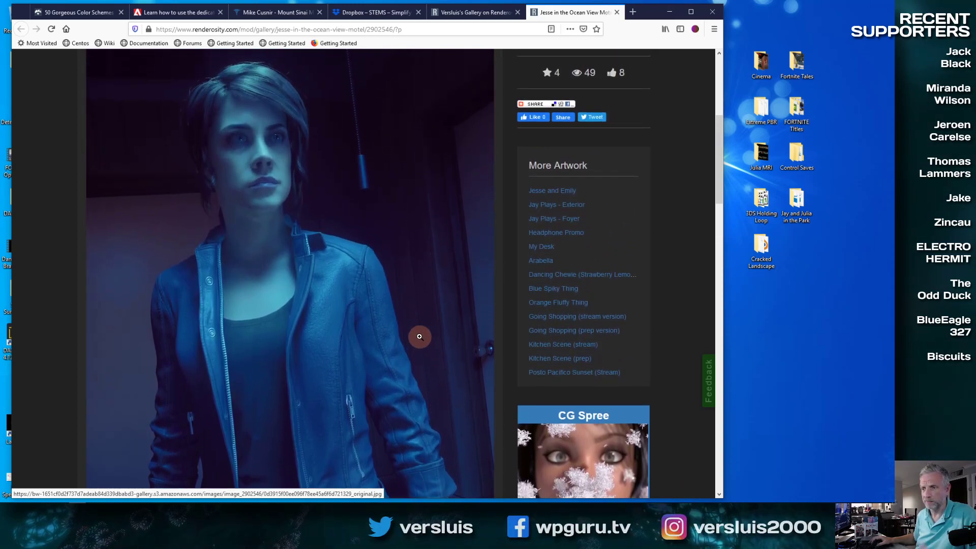
Enlarge the Jesse artwork and save it as Jesse in the Movie Posters folder on the Desktop.
left_click(302, 296)
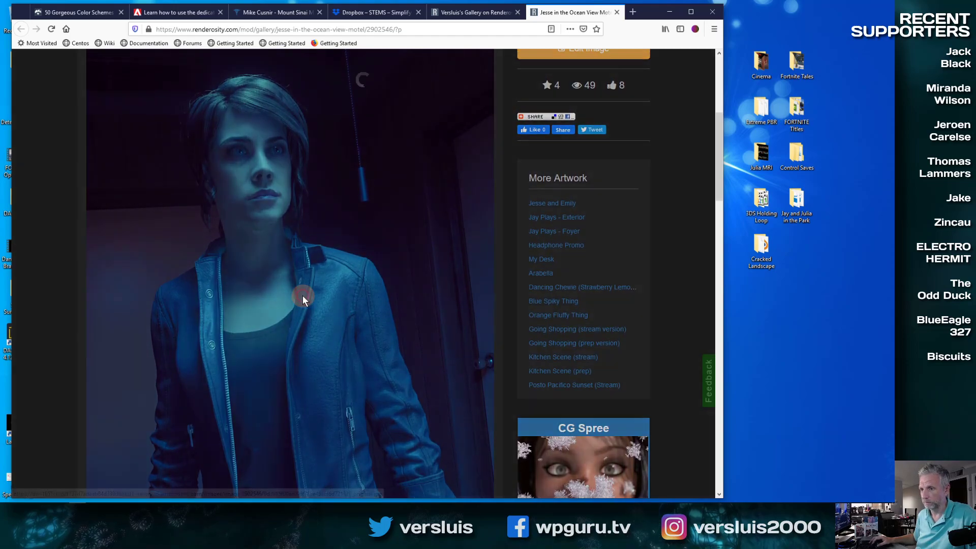
right_click(308, 220)
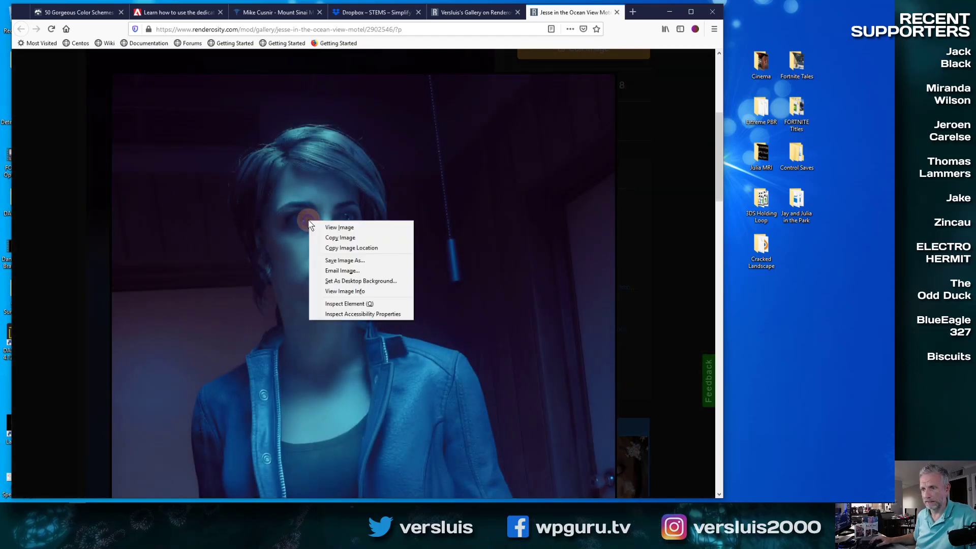
left_click(388, 264)
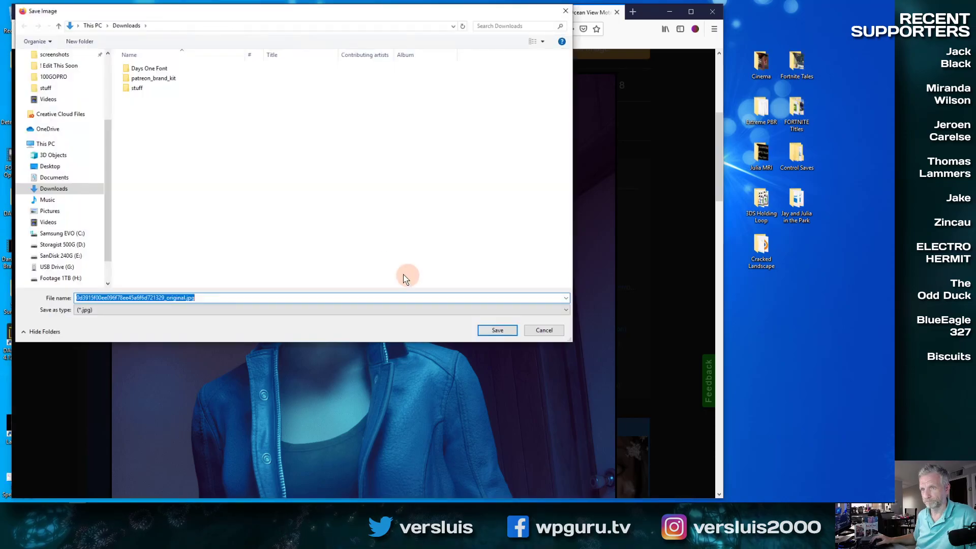
scroll(94, 118, "up", 2)
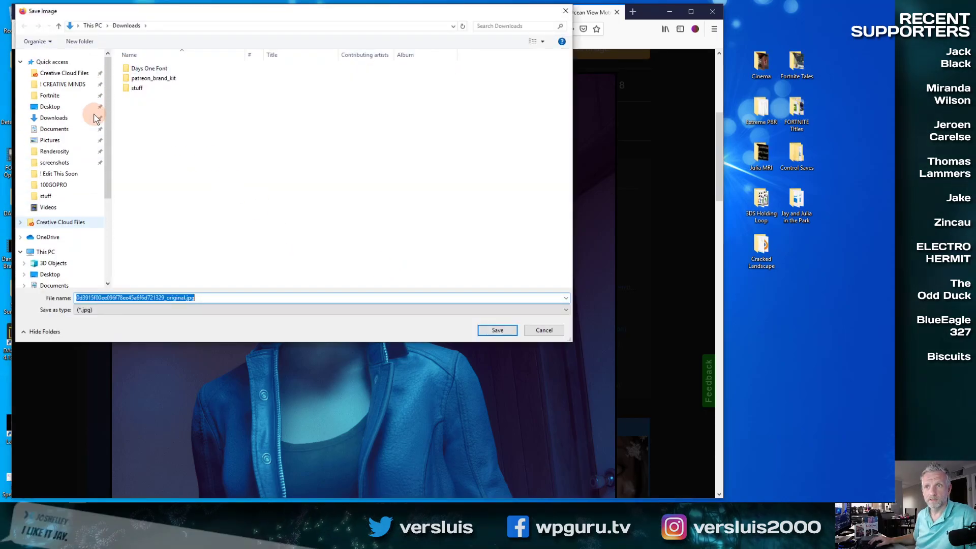
left_click(50, 107)
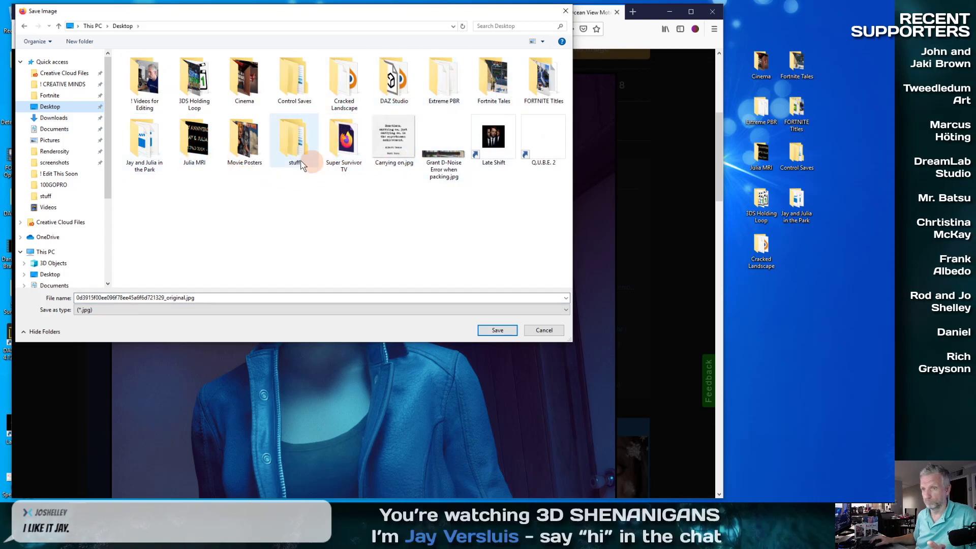
double_click(245, 144)
left_click(271, 294)
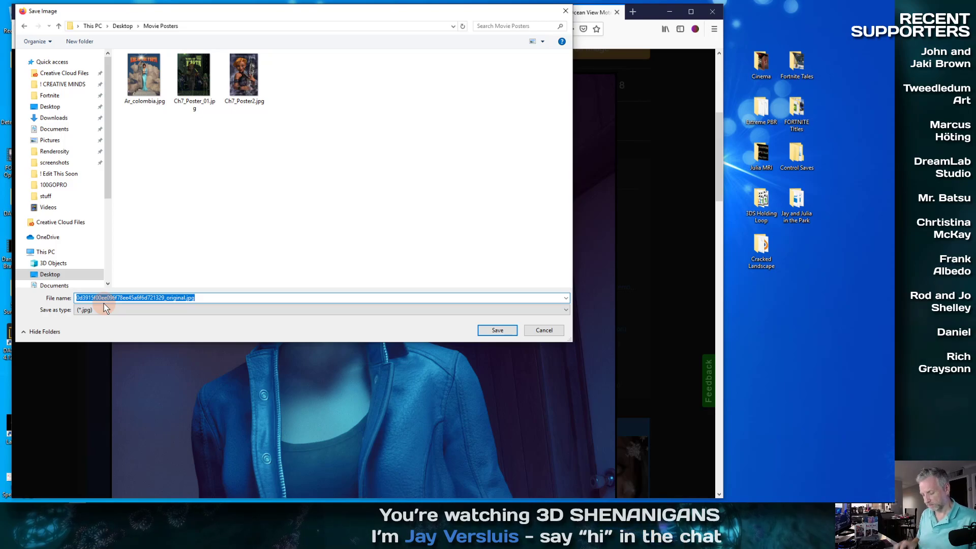
type("Jes")
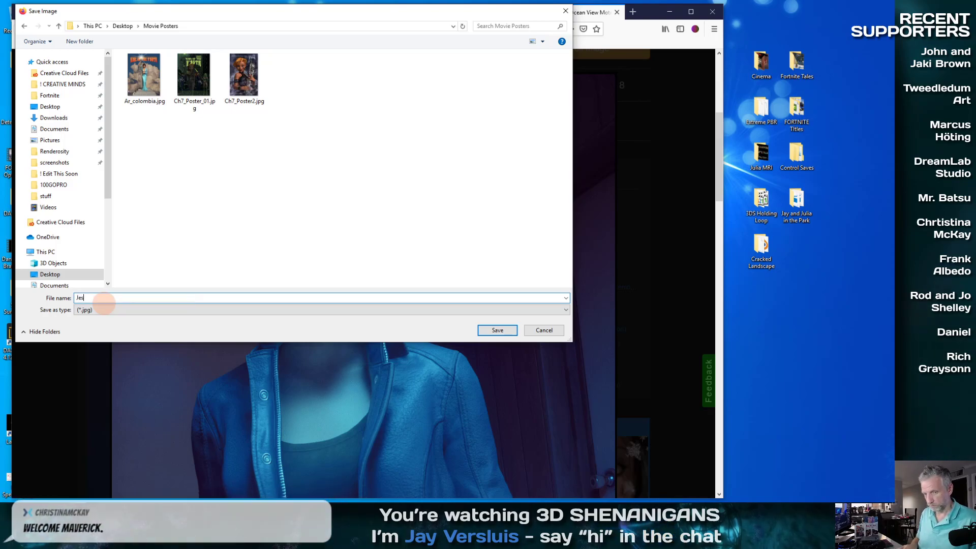
type("se")
key("Return")
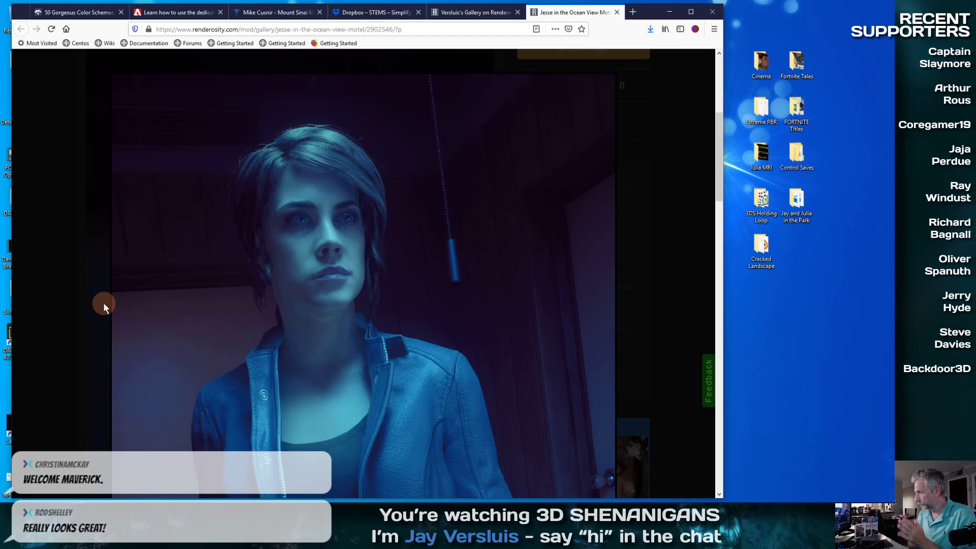
Look over the enlarged artwork, minimize Firefox, and move the Movie Posters window and its folder icon to clear spots on the desktop.
scroll(348, 265, "down", 3)
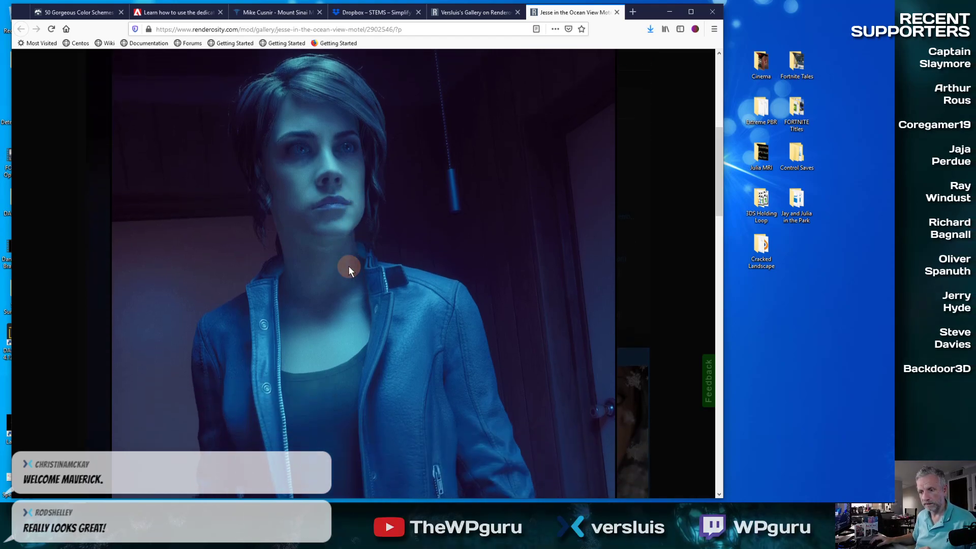
scroll(581, 311, "down", 4)
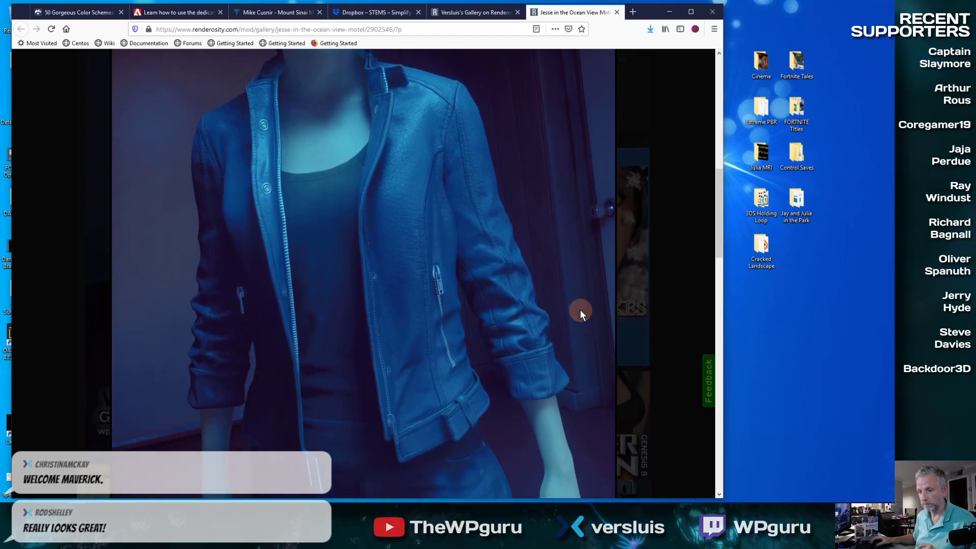
scroll(580, 310, "up", 5)
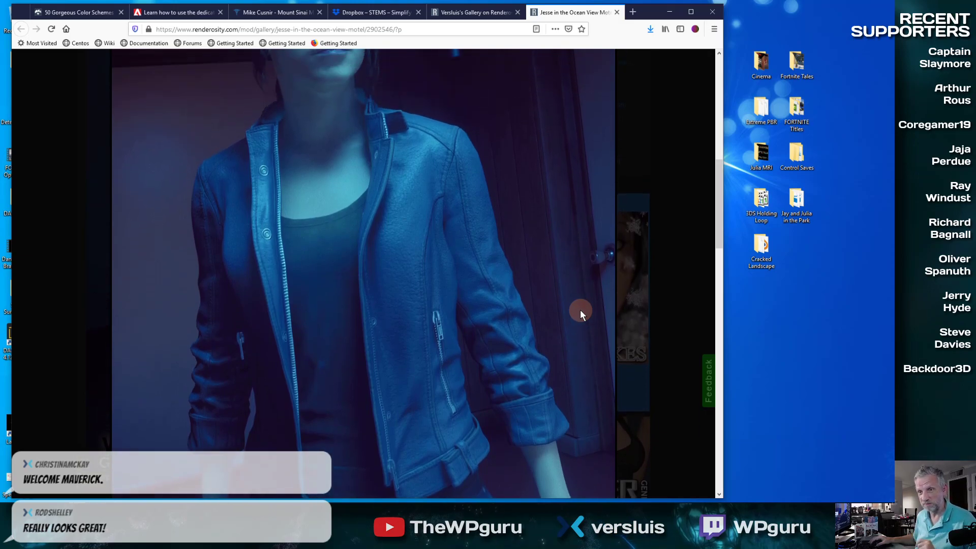
scroll(580, 310, "up", 1)
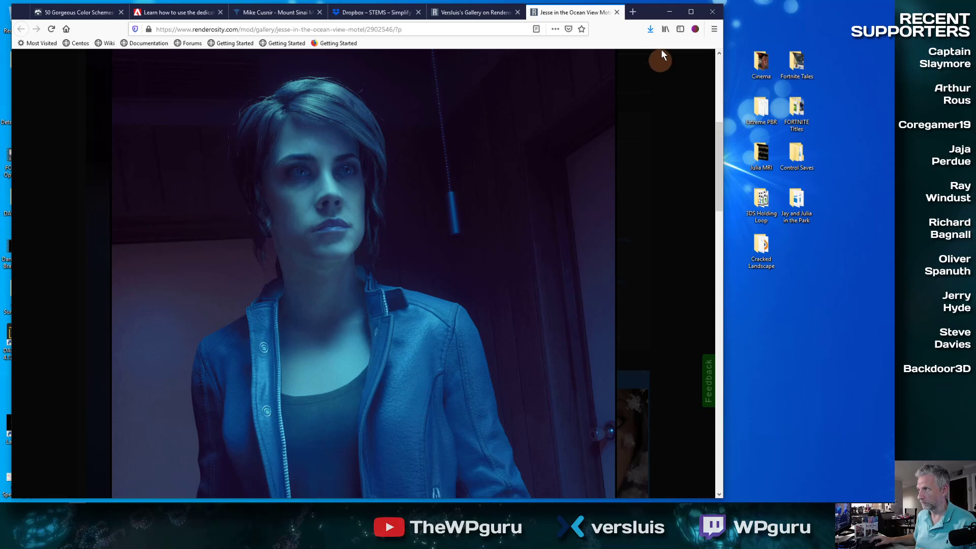
left_click(670, 14)
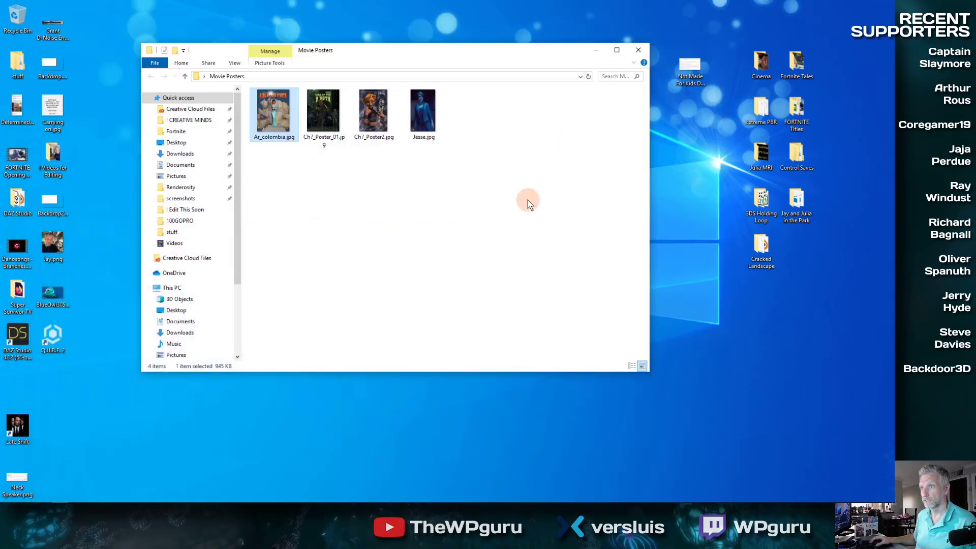
left_click_drag(427, 51, 597, 90)
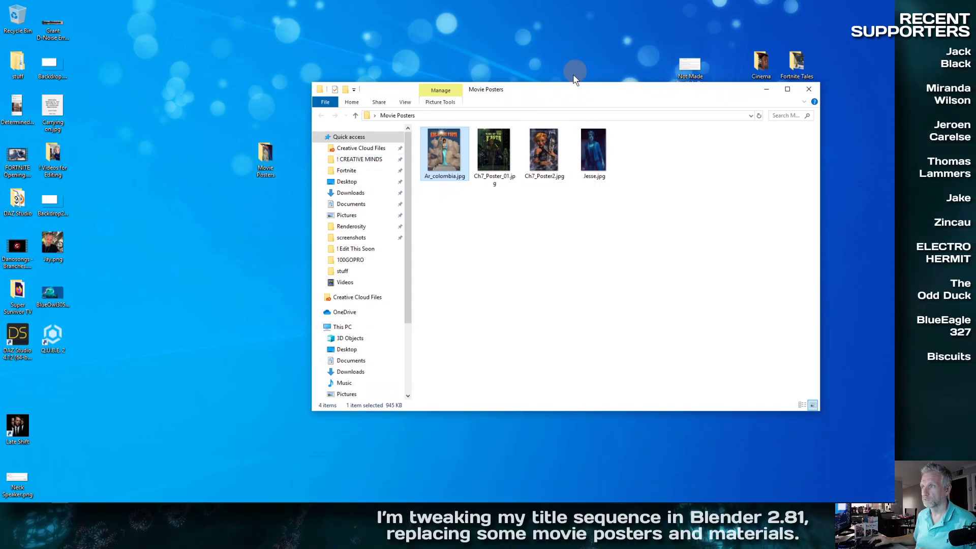
left_click_drag(274, 159, 97, 21)
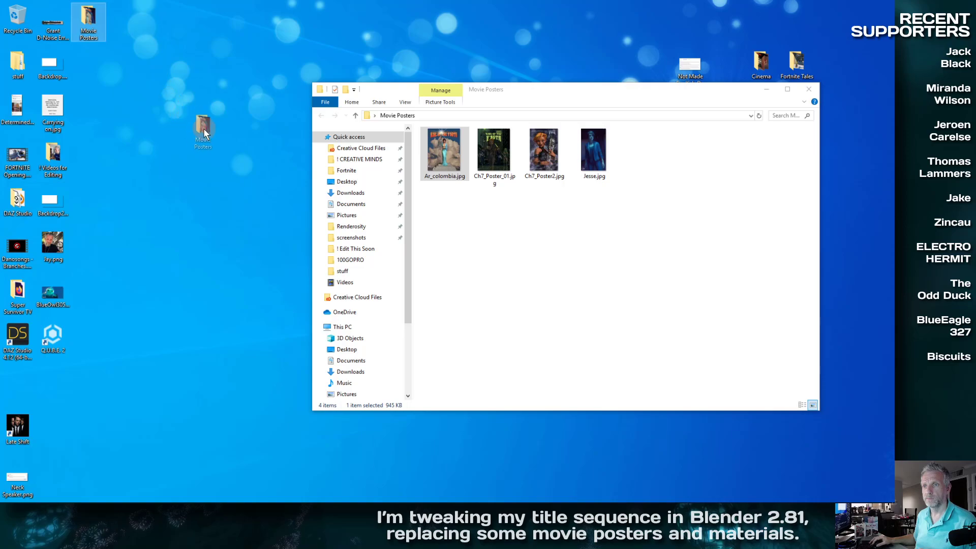
left_click_drag(203, 128, 203, 129)
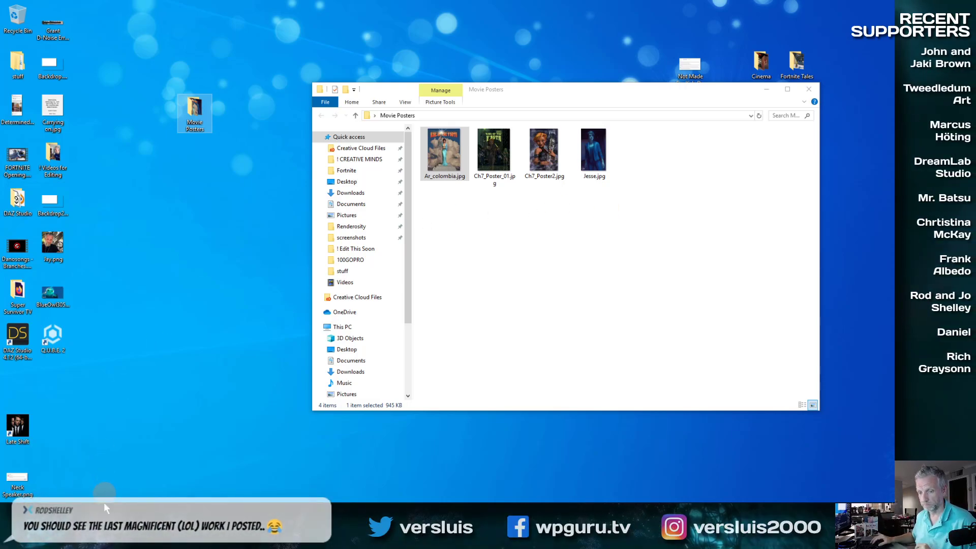
Switch to Blender, select the "excellence" poster in the lobby, and make the window fullscreen.
mouse_move(103, 502)
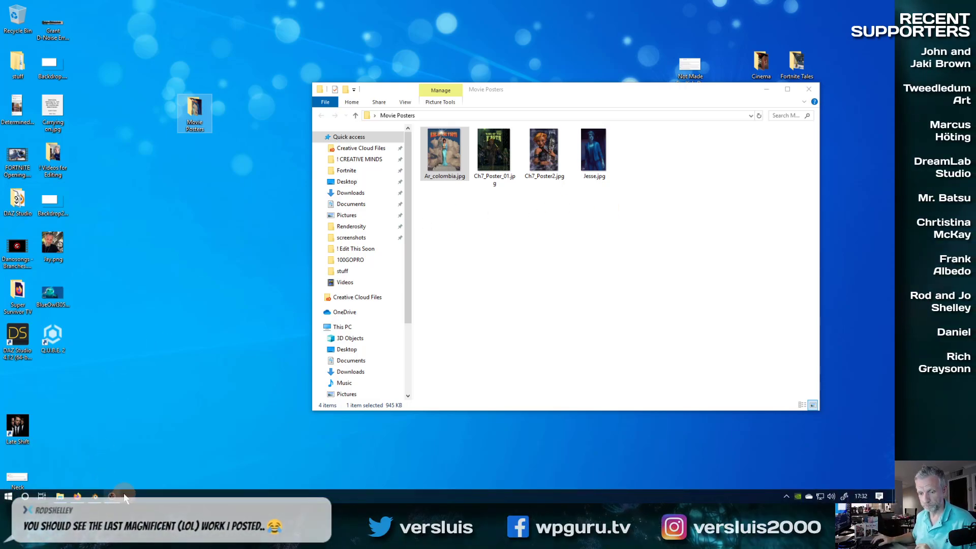
left_click(95, 497)
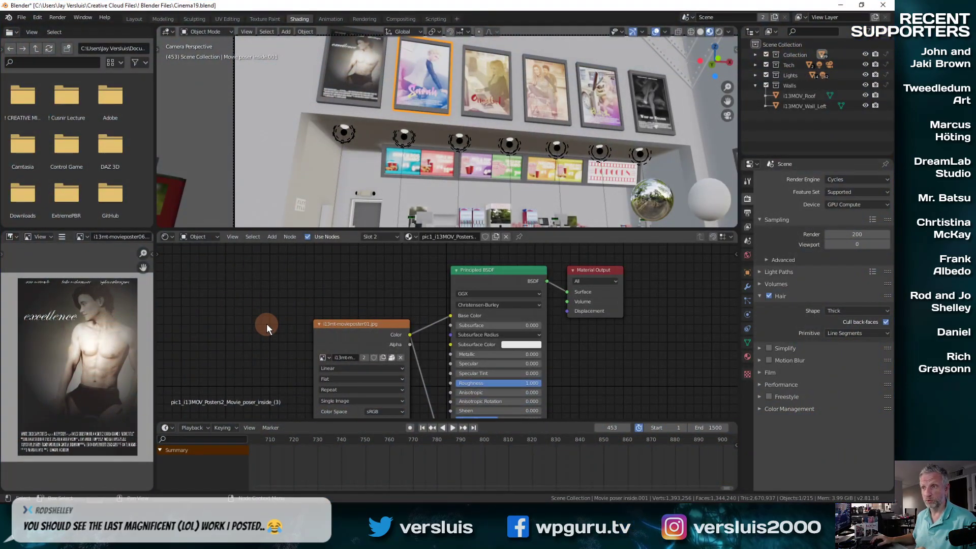
left_click(367, 60)
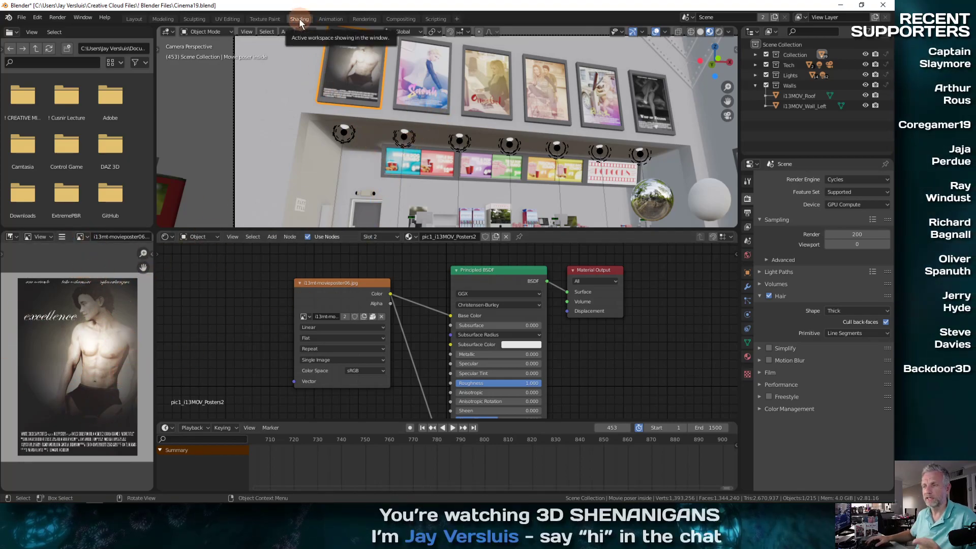
left_click(89, 19)
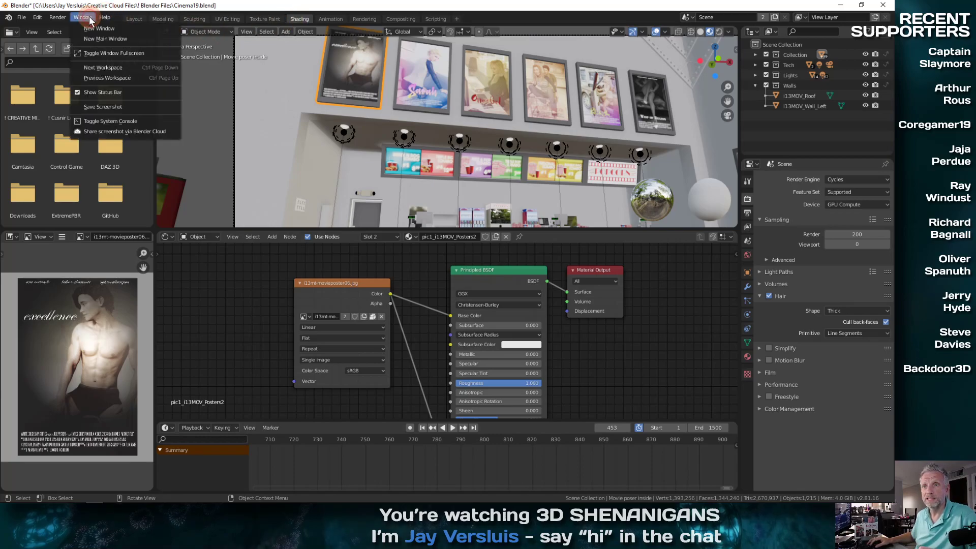
left_click(114, 53)
Select the other lobby posters above the counter one after another to inspect their image texture nodes.
left_click(423, 57)
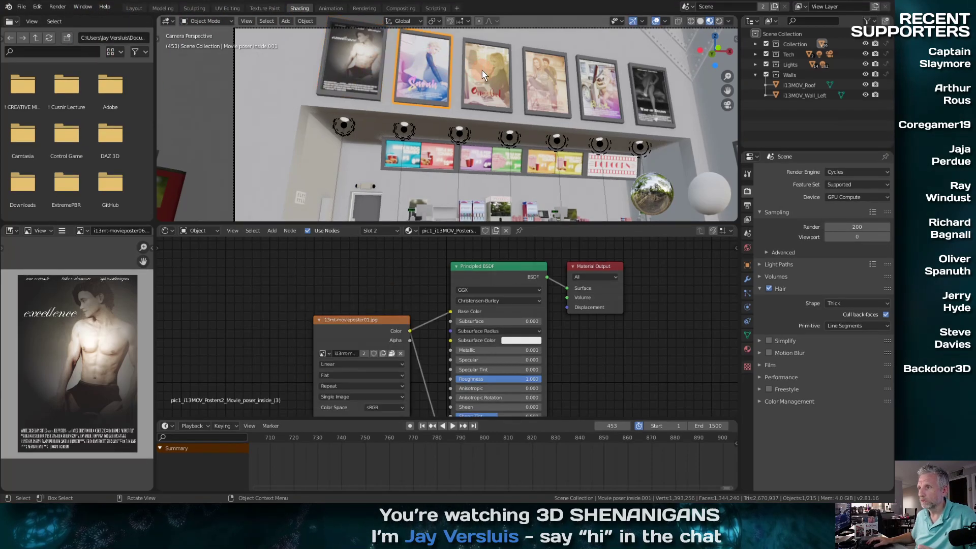
left_click(531, 81)
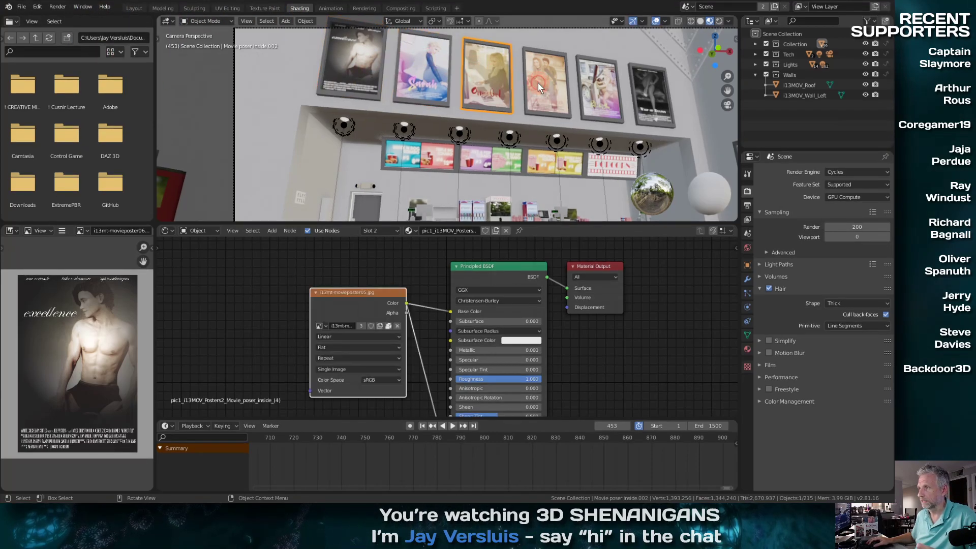
left_click(591, 86)
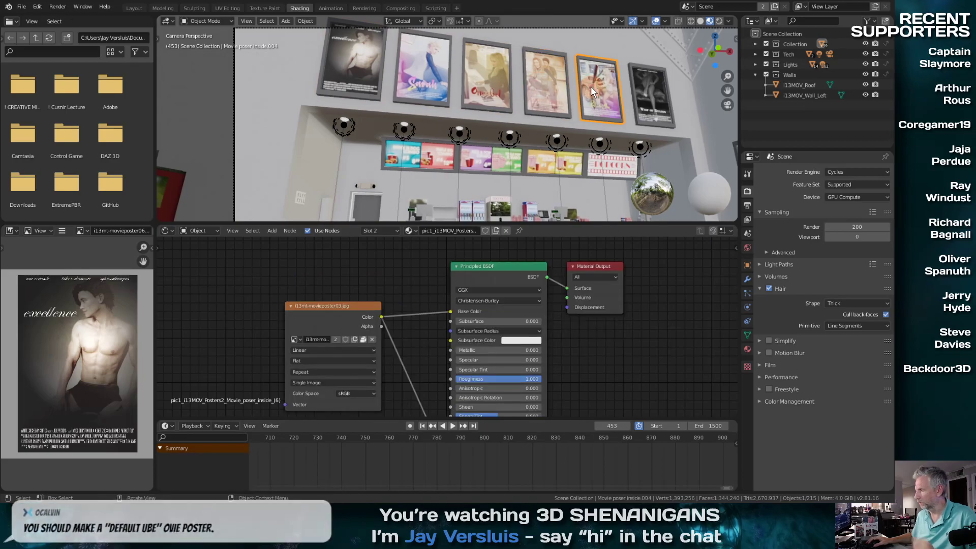
left_click(654, 83)
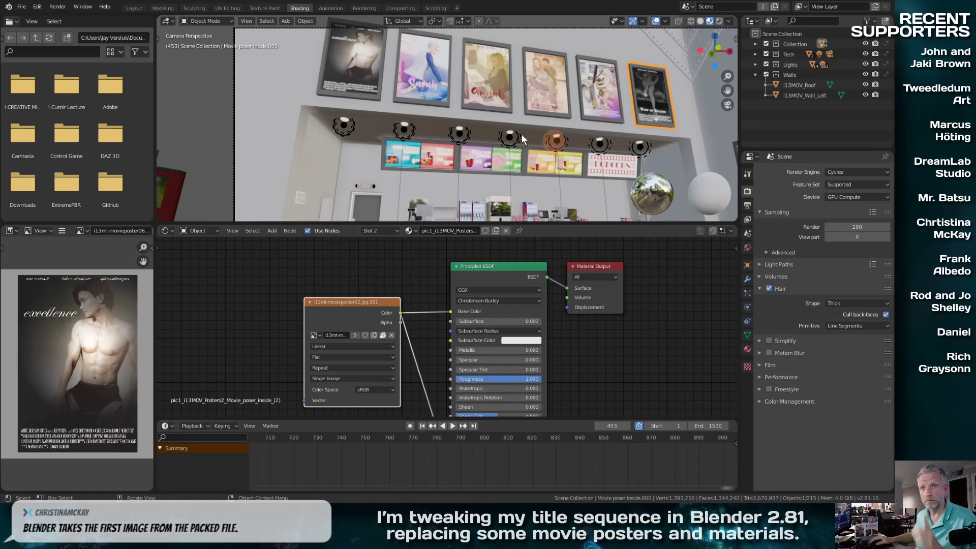
Unpack all packed external data into files, using files in the current directory and creating them when necessary.
left_click(21, 7)
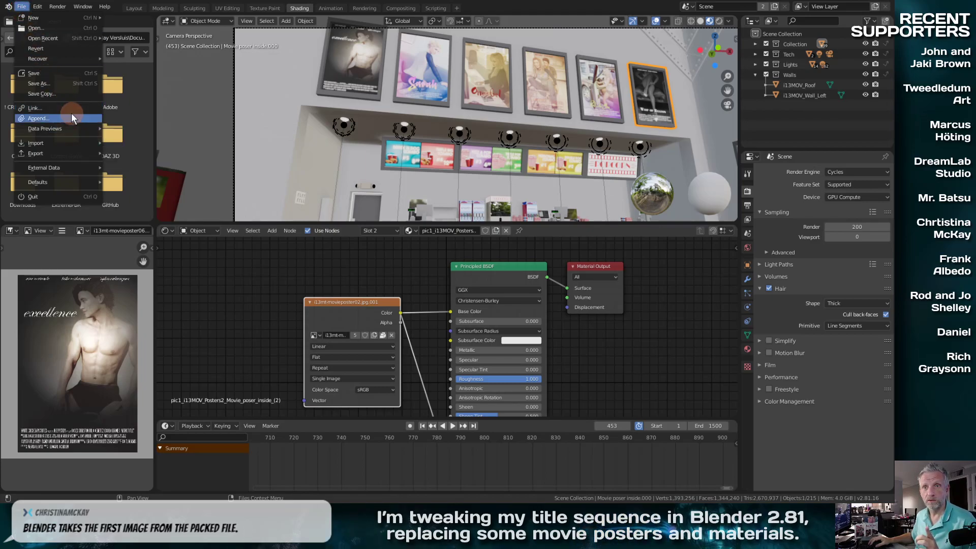
mouse_move(78, 168)
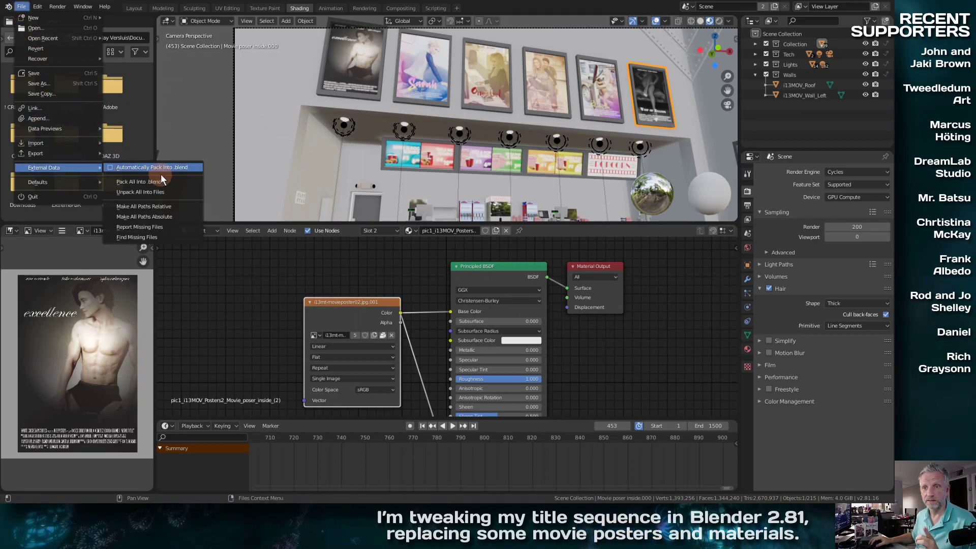
left_click(169, 190)
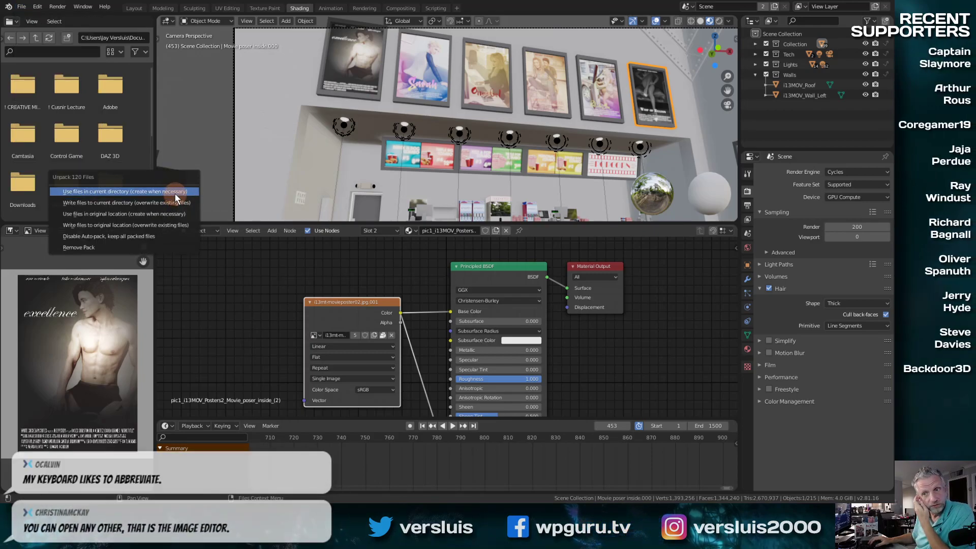
left_click(176, 191)
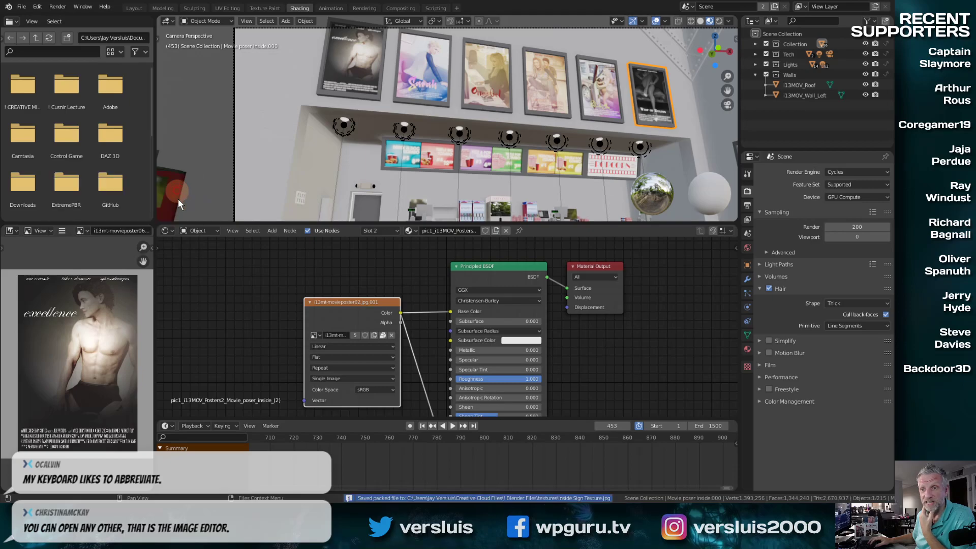
Recheck the image textures of several lobby posters, ending with the "excellence" poster selected.
left_click(424, 85)
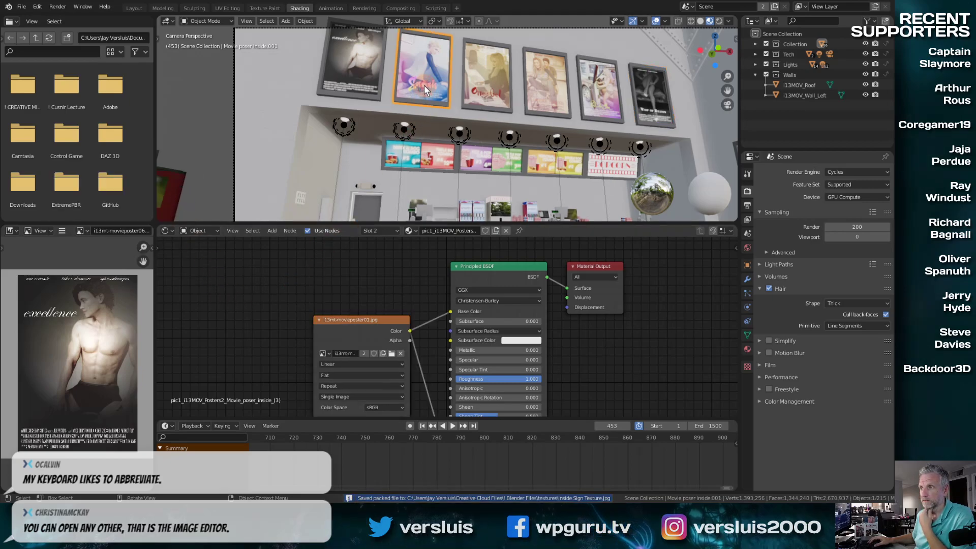
left_click(541, 93)
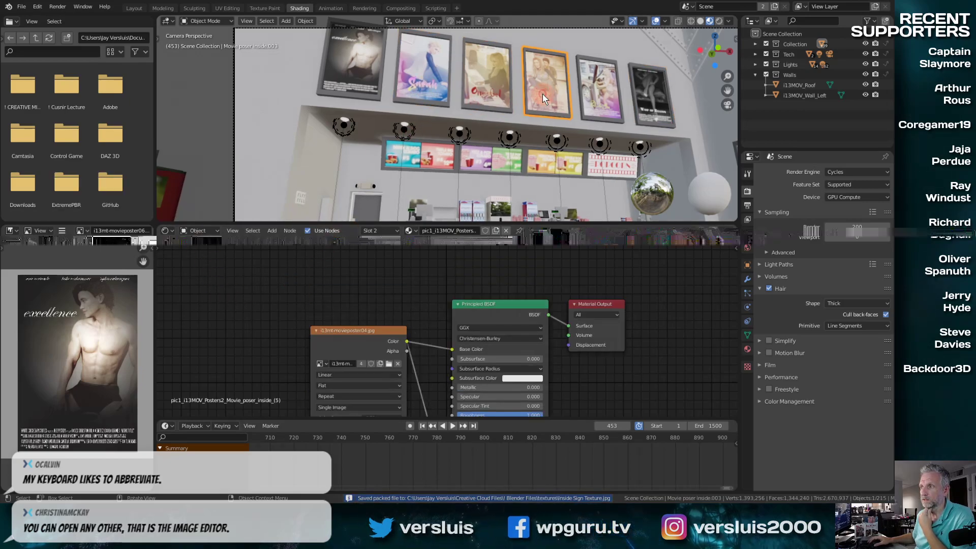
left_click(608, 92)
left_click(424, 83)
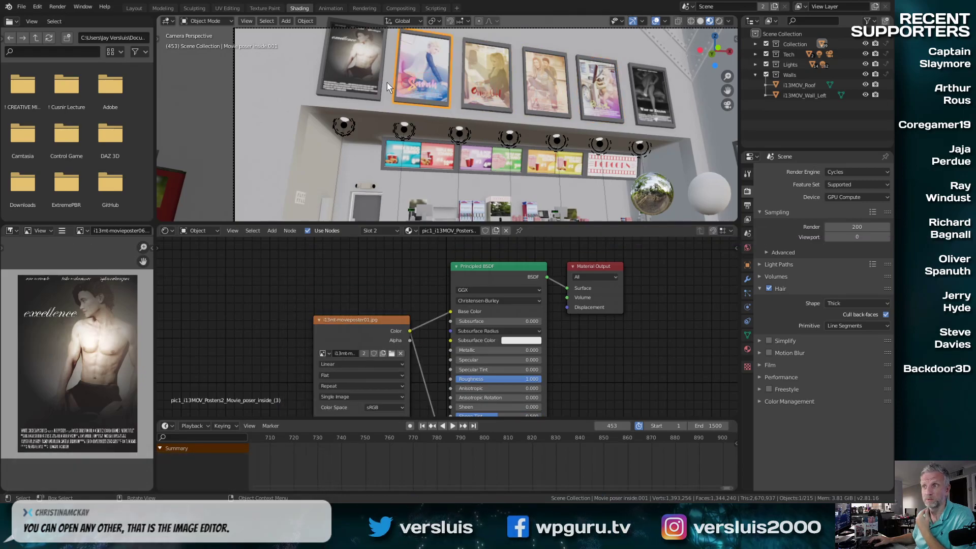
left_click(347, 78)
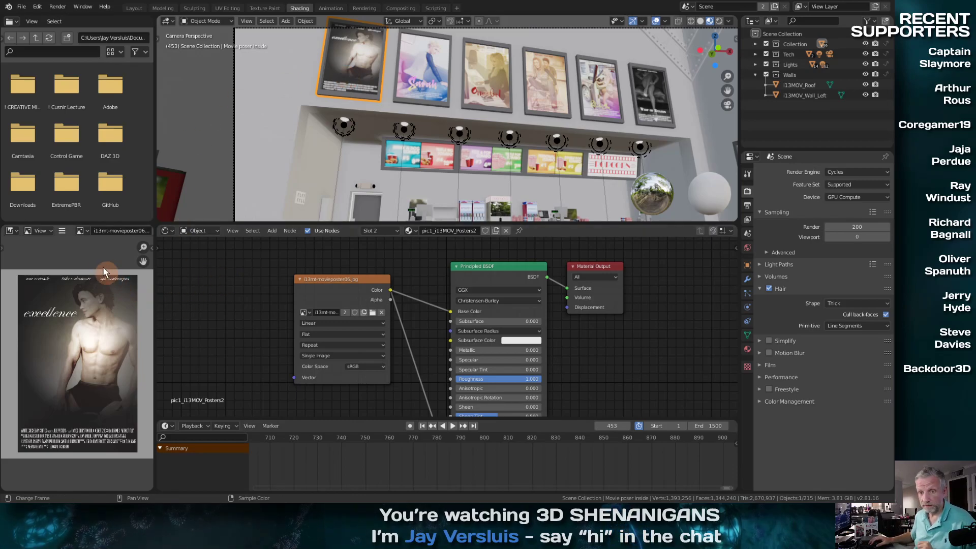
Browse the loaded images in the Image Editor and display i13mt-movieposter05.jpg after viewing i13mt-moviescreen-01.jpg.
left_click(137, 230)
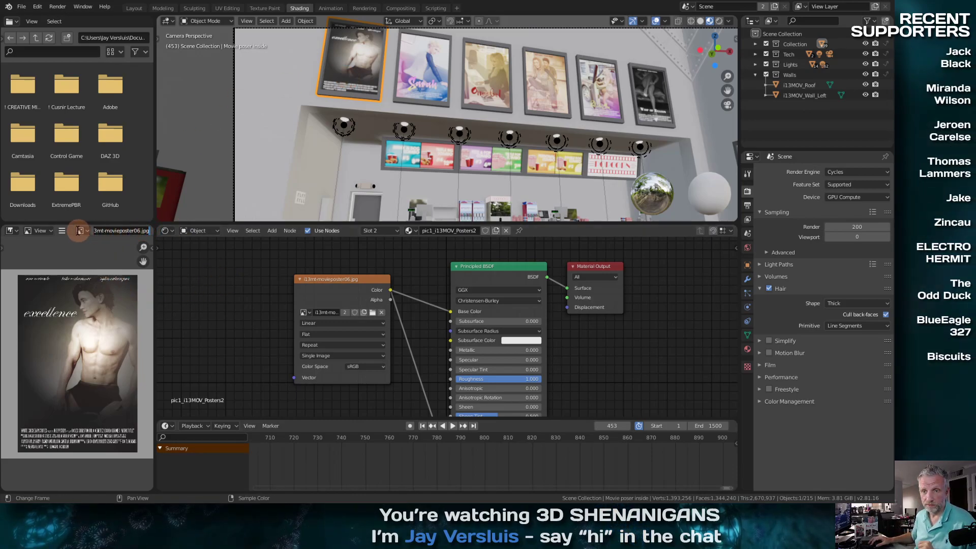
left_click(80, 231)
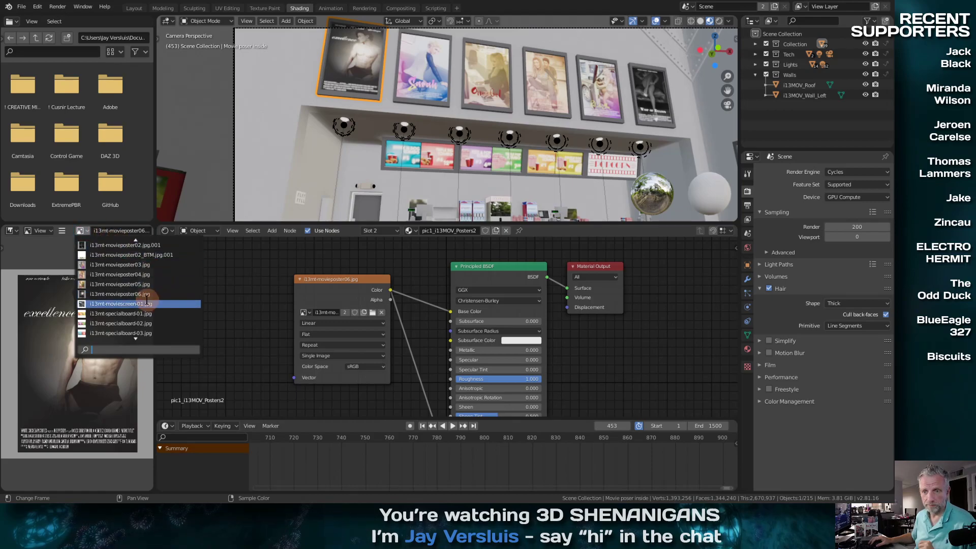
left_click(140, 309)
left_click(81, 231)
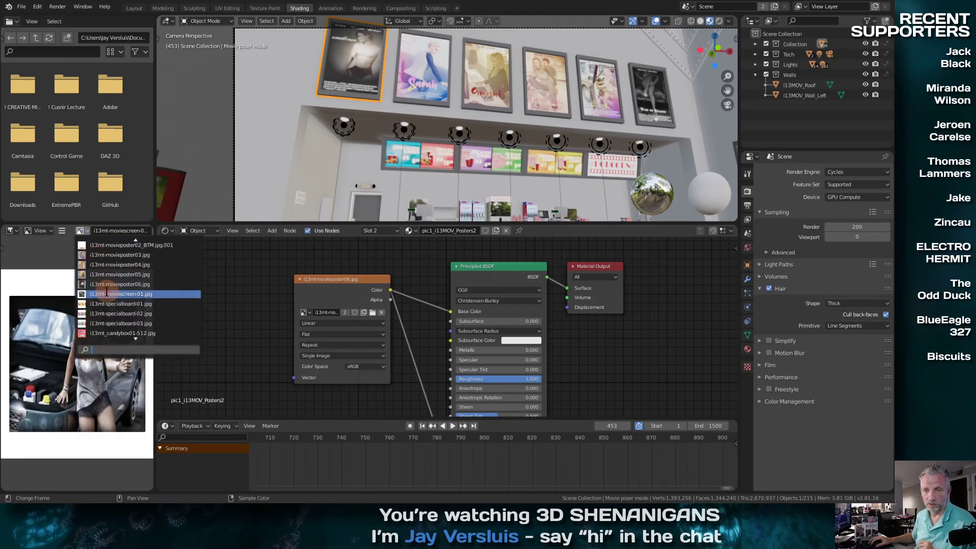
left_click(109, 276)
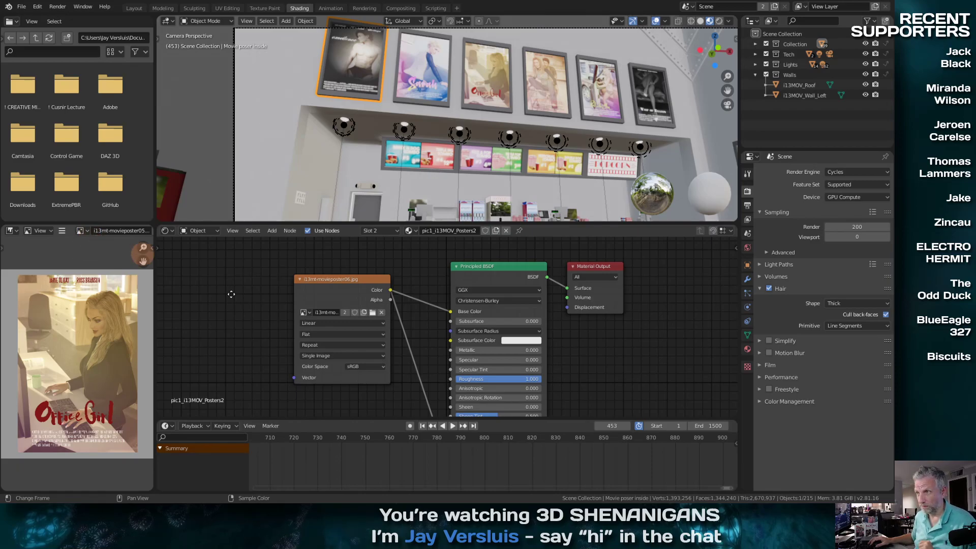
Select the second lobby poster beside "excellence", then move and widen its image texture node so the full image name fits.
left_click(342, 279)
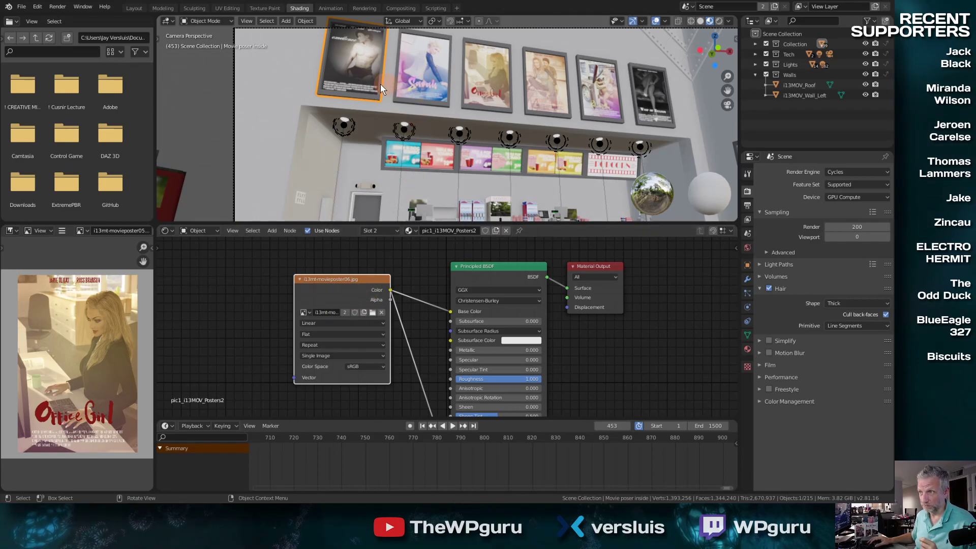
left_click(428, 83)
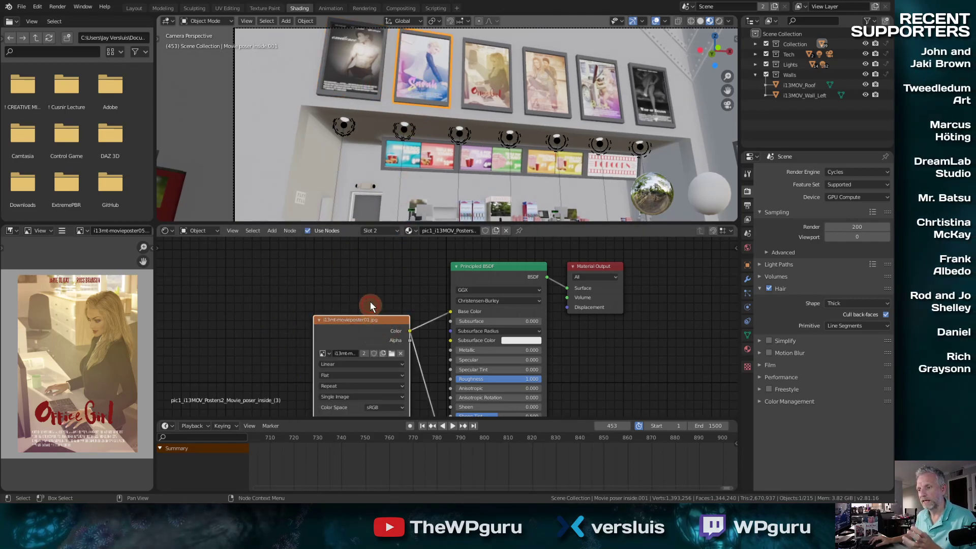
left_click_drag(373, 320, 350, 287)
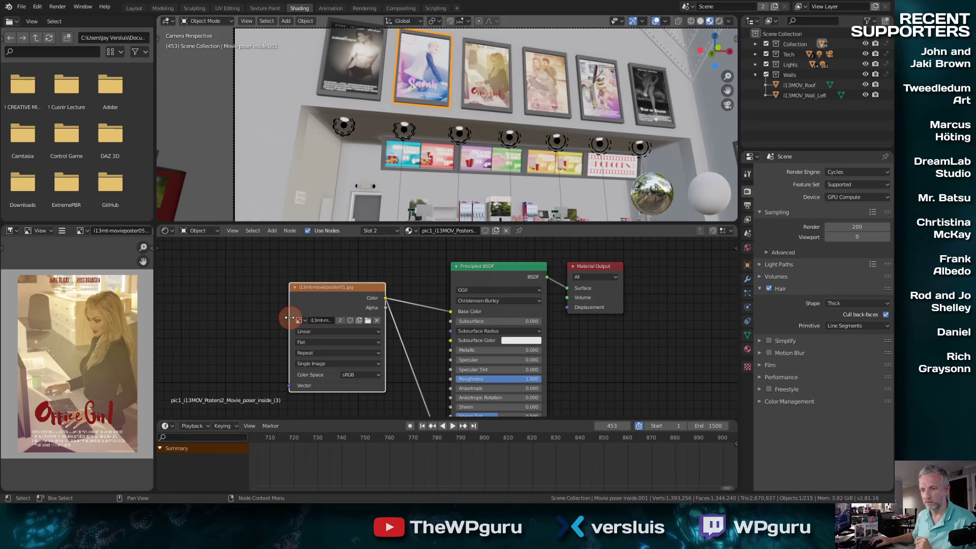
left_click_drag(289, 318, 248, 315)
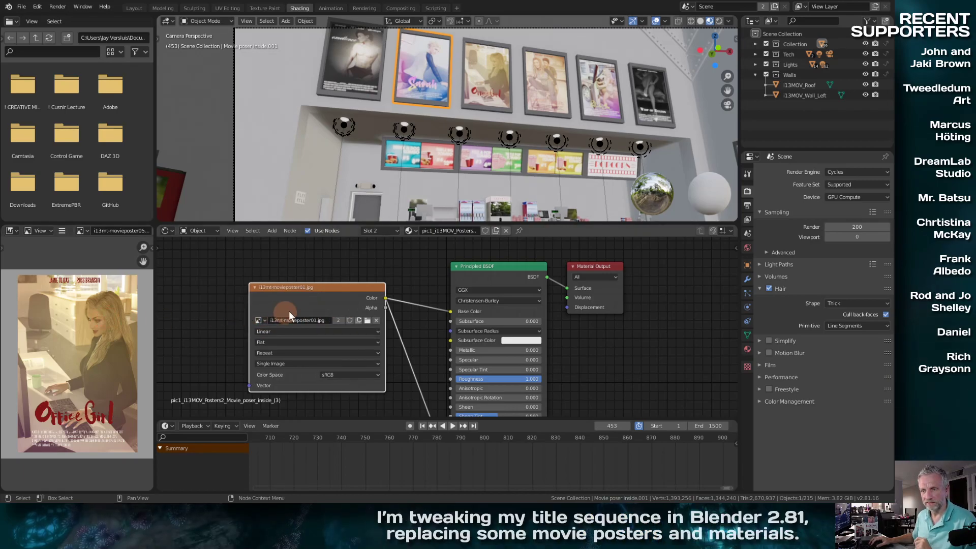
left_click(194, 314)
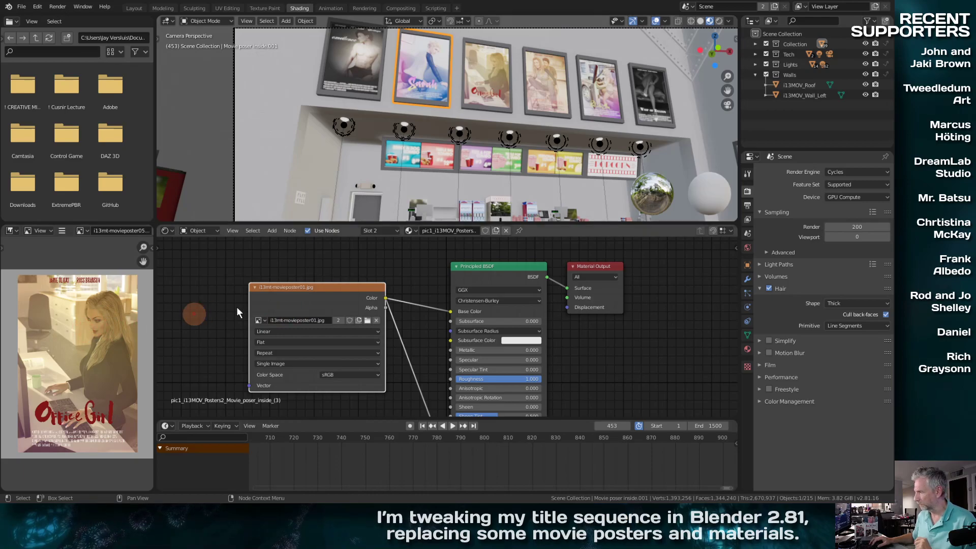
left_click(248, 305)
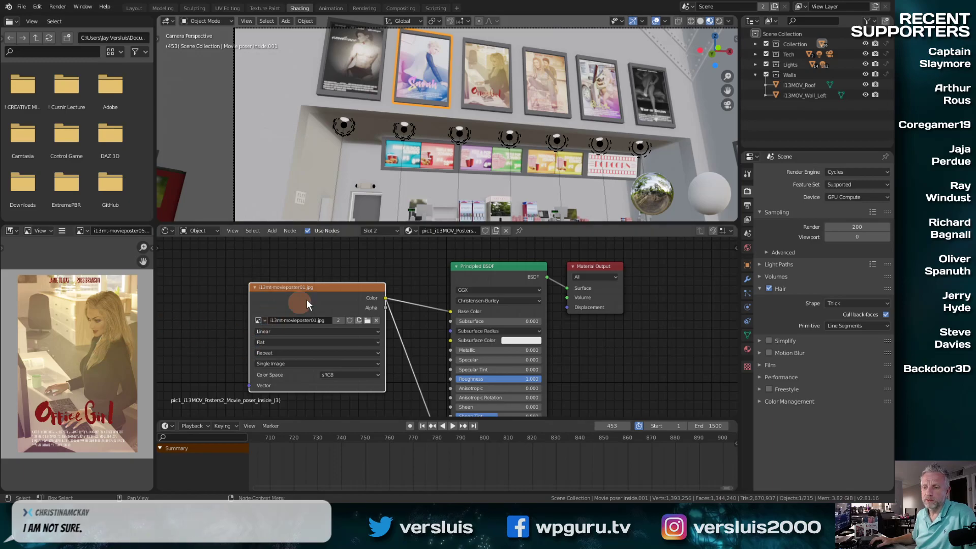
left_click_drag(322, 285, 320, 280)
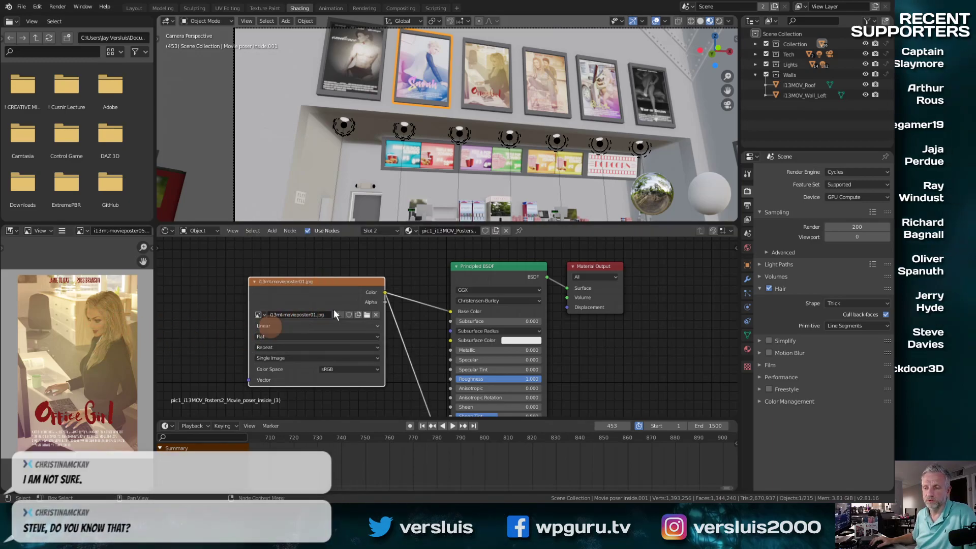
Copy the image name i13mt-movieposter01.jpg from the texture node into the name of the image shown in the Image Editor.
left_click(316, 314)
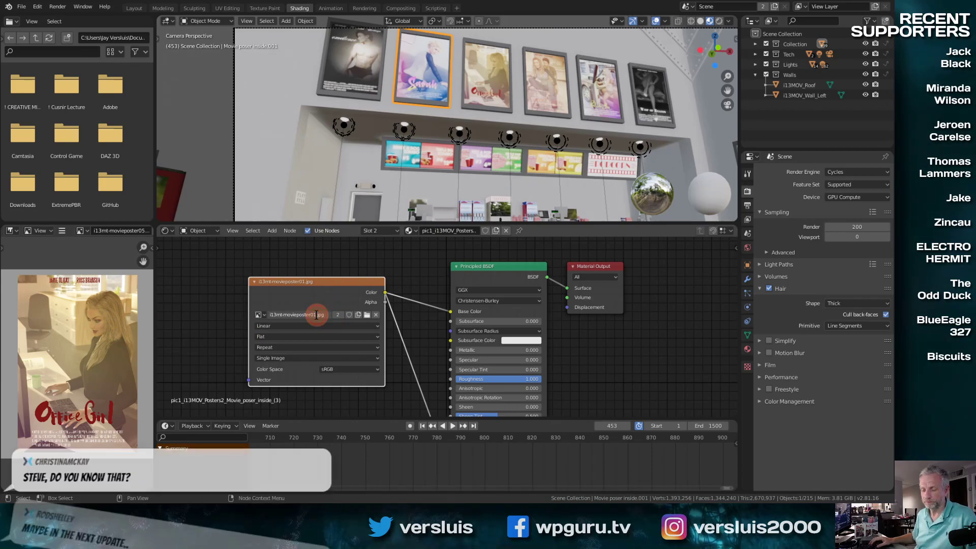
double_click(316, 314)
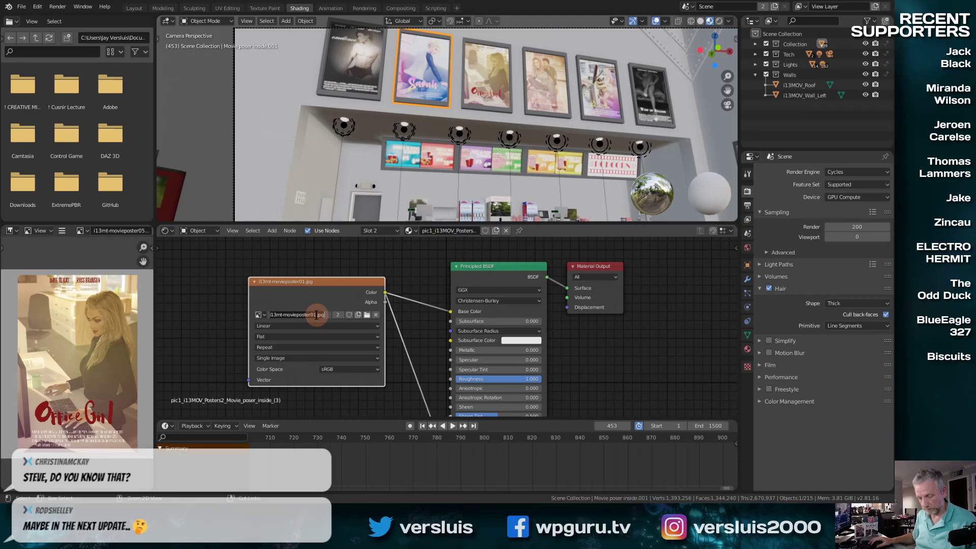
left_click(262, 309)
left_click(116, 231)
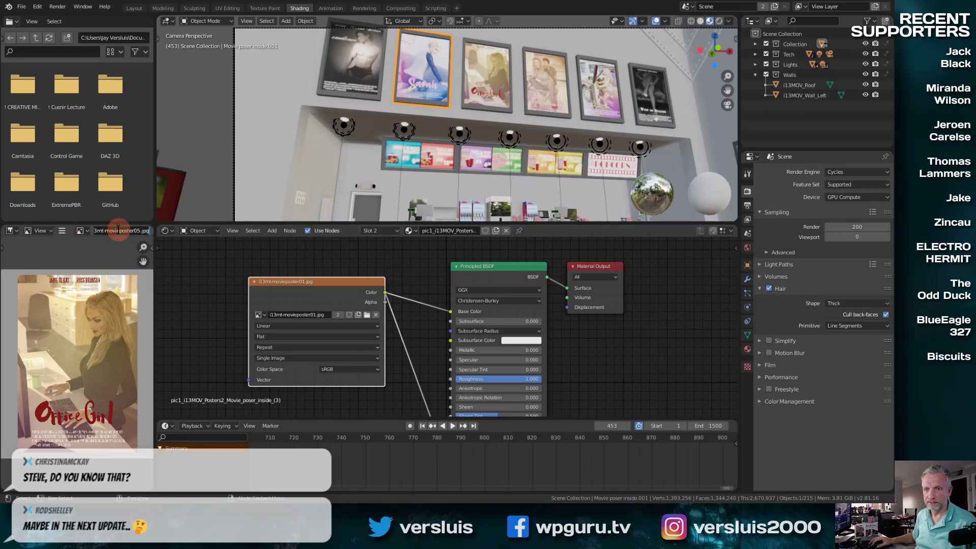
key("Escape")
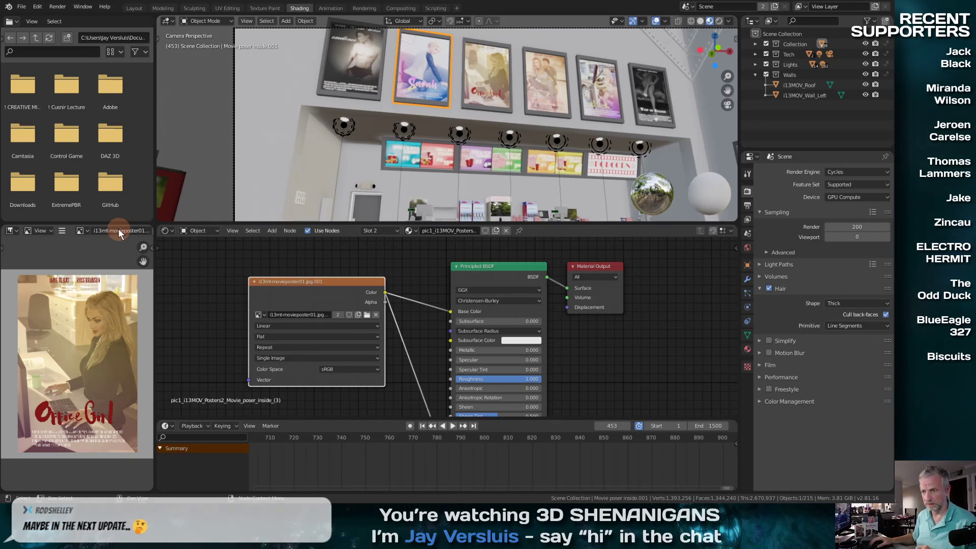
left_click(182, 278)
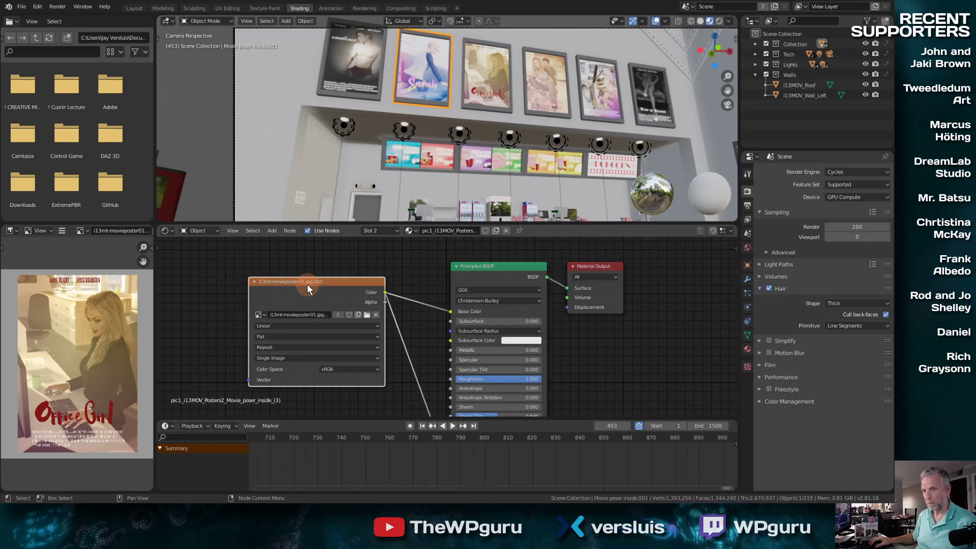
left_click_drag(307, 284, 311, 286)
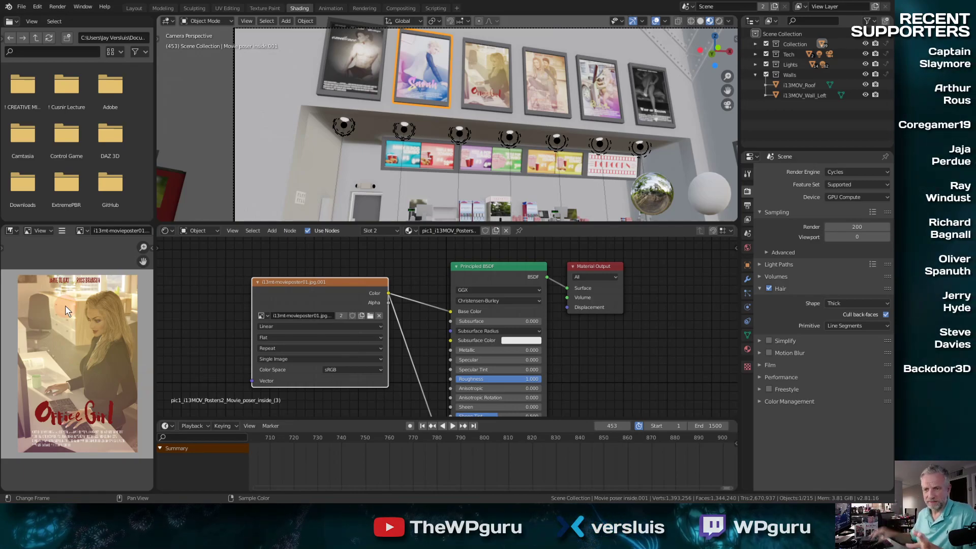
left_click(307, 269)
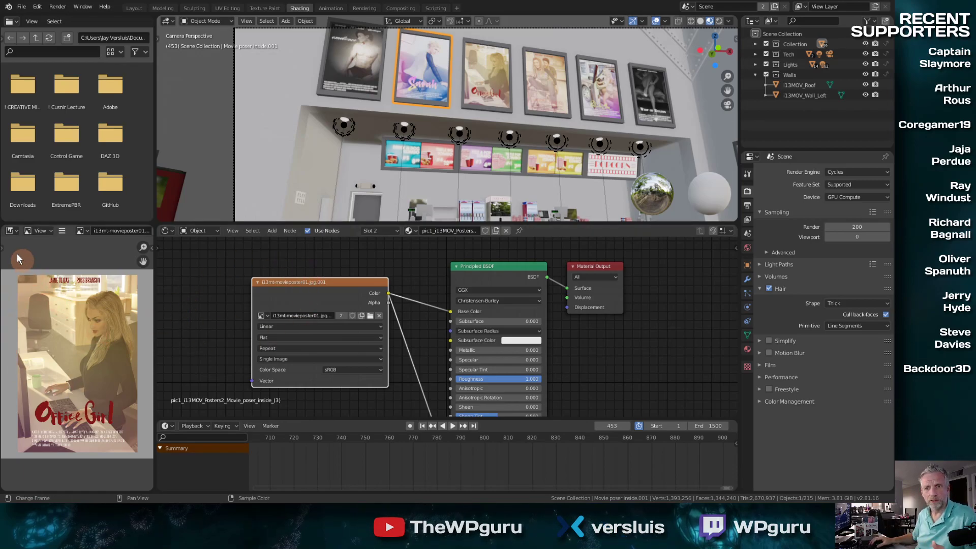
Switch the Image Editor area to a 3D Viewport and return it to the Image Editor.
left_click(15, 231)
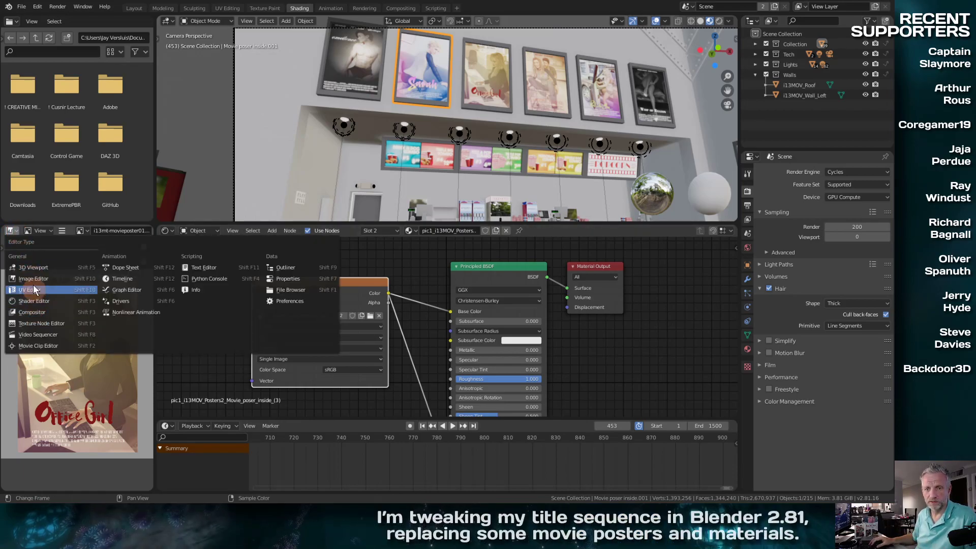
left_click(42, 269)
middle_click_drag(74, 386, 69, 416, "ctrl")
scroll(69, 415, "down", 10)
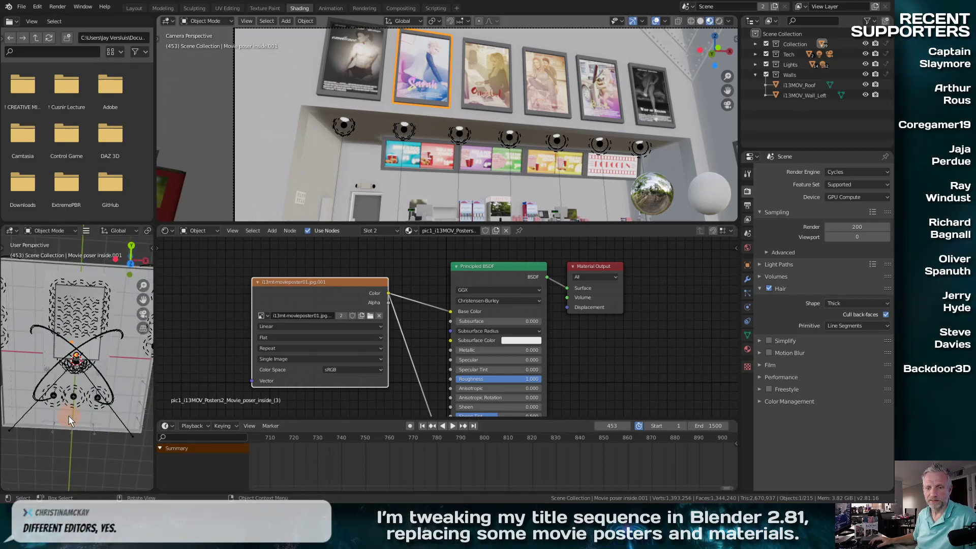
scroll(63, 401, "up", 3)
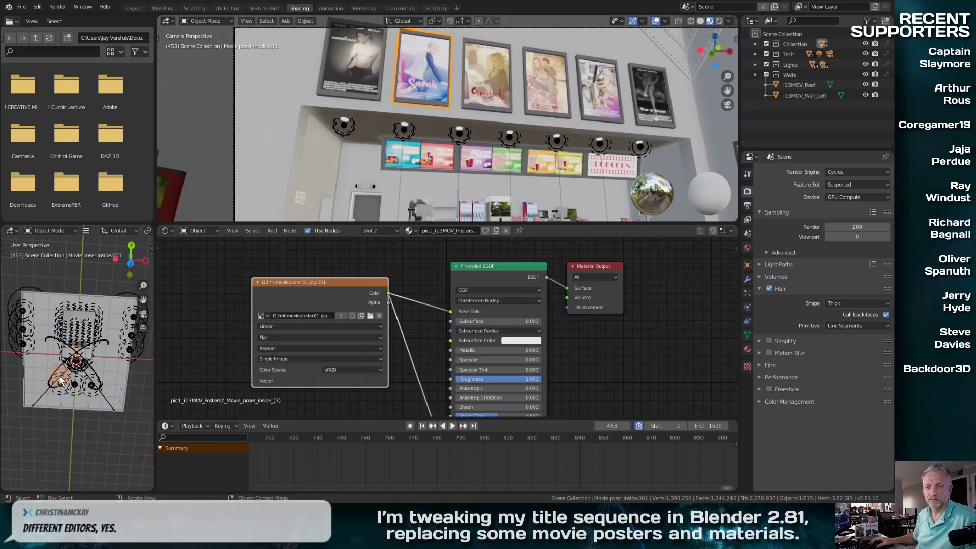
left_click(18, 232)
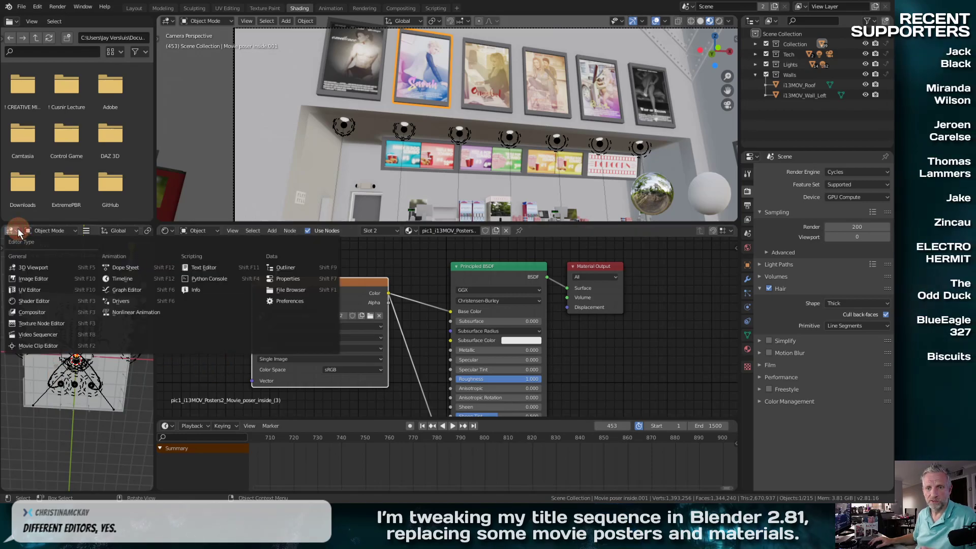
left_click(37, 279)
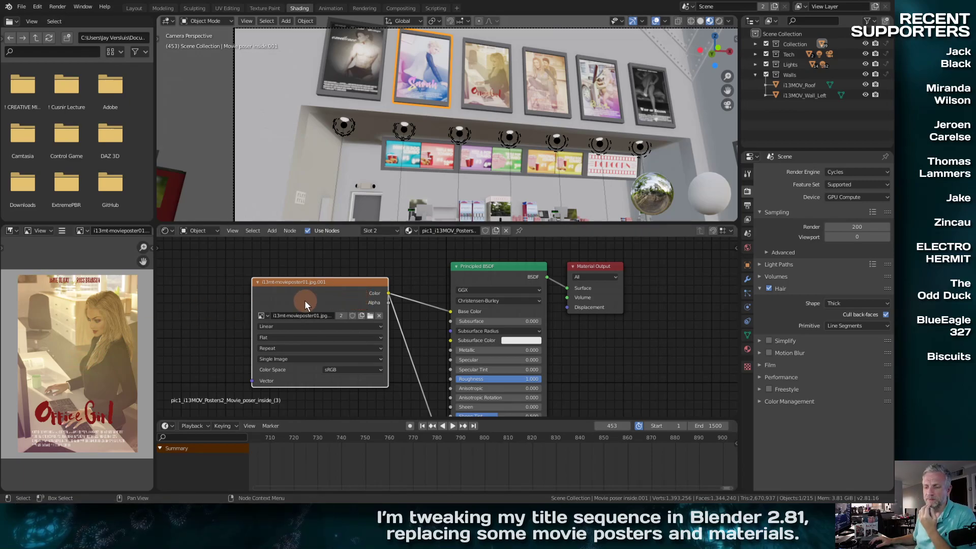
Move the second poster's image texture node farther away from the Principled BSDF node.
left_click_drag(315, 284, 308, 273)
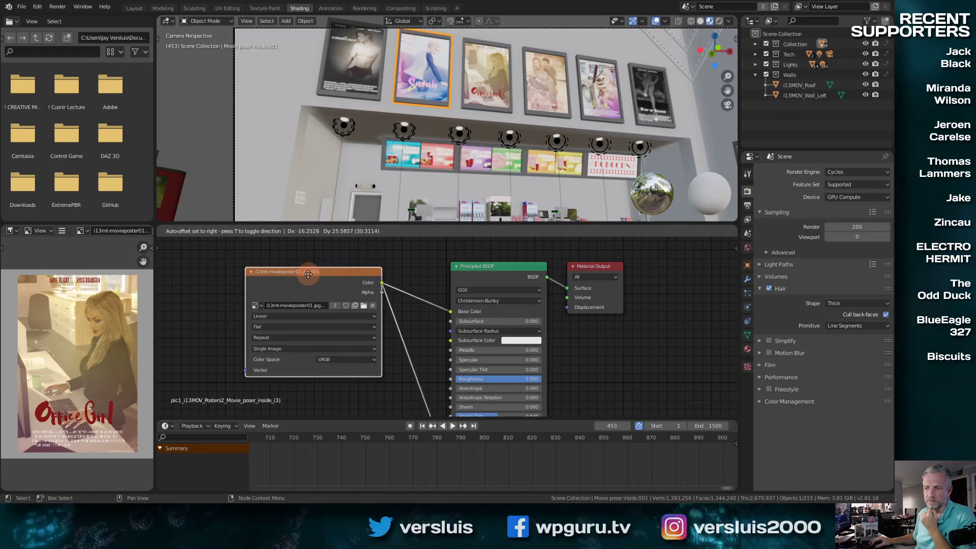
left_click(292, 299)
left_click(267, 301)
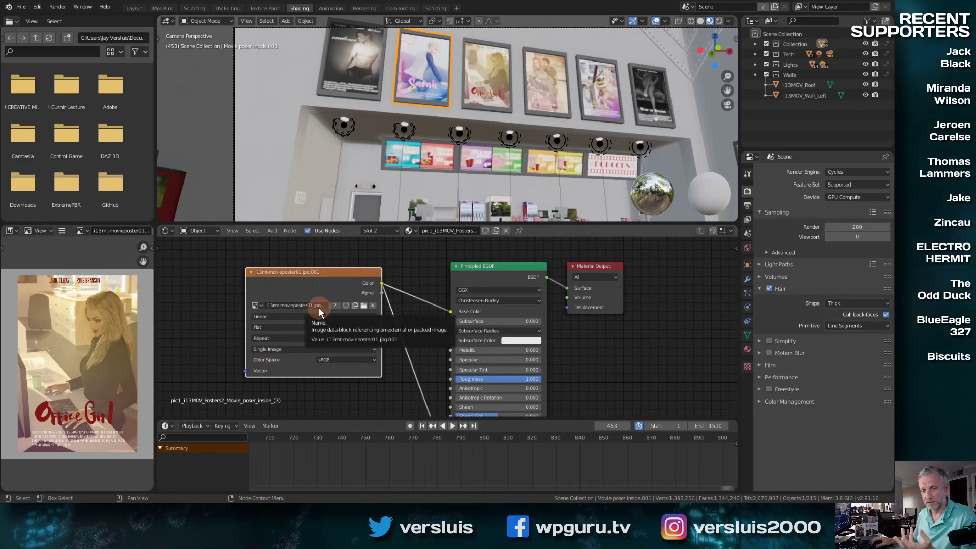
left_click(320, 273)
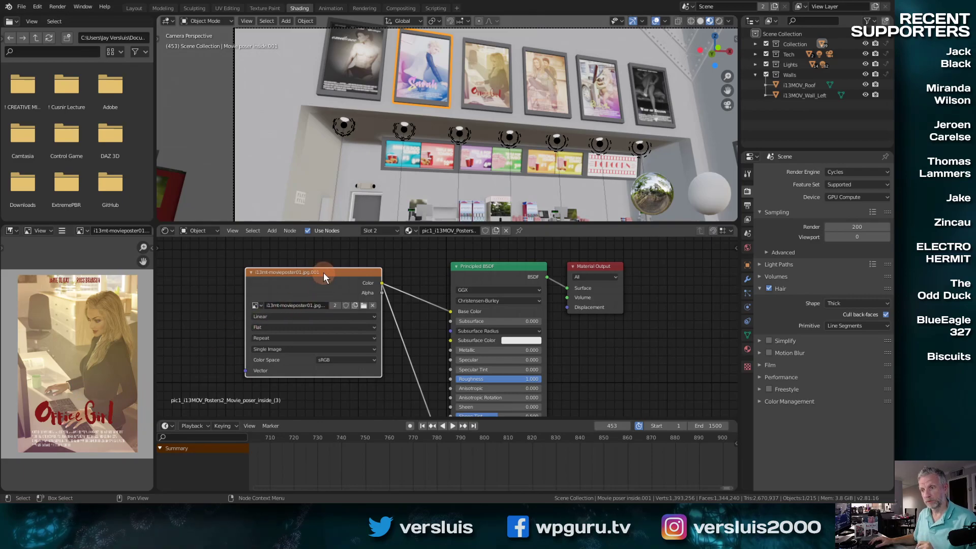
left_click_drag(310, 275, 290, 278)
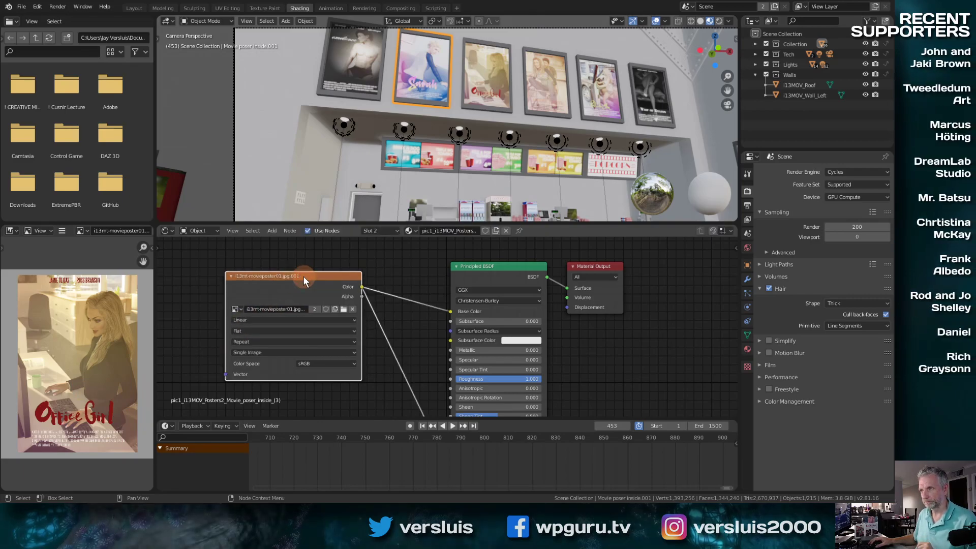
Reselect the "excellence" poster and look through the list of loaded images in the Image Editor.
left_click(345, 83)
left_click(372, 311)
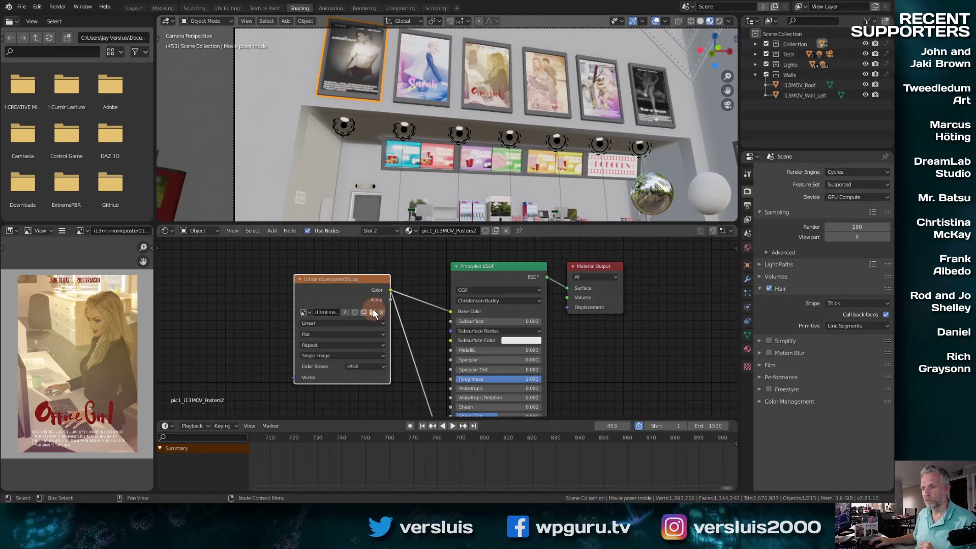
left_click(81, 230)
left_click(29, 245)
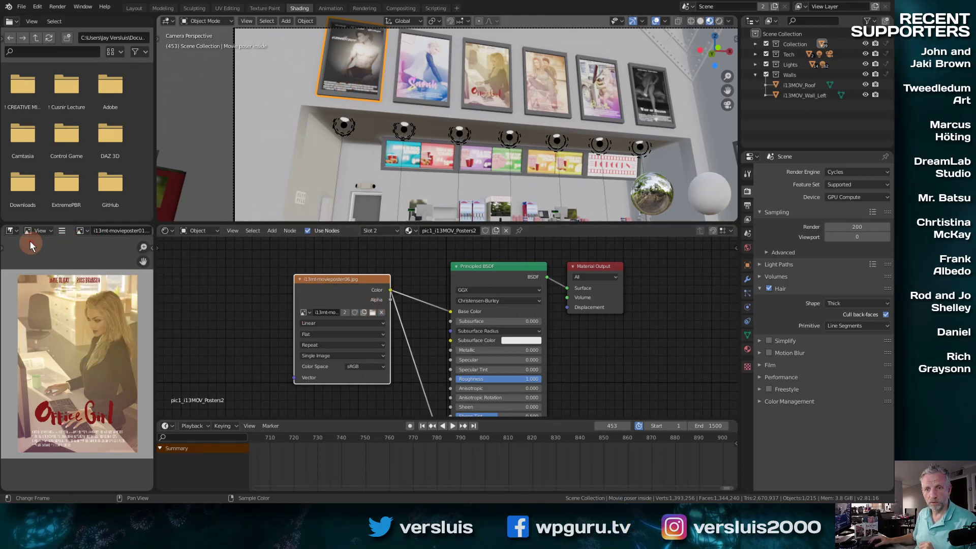
left_click(82, 231)
scroll(118, 289, "up", 15)
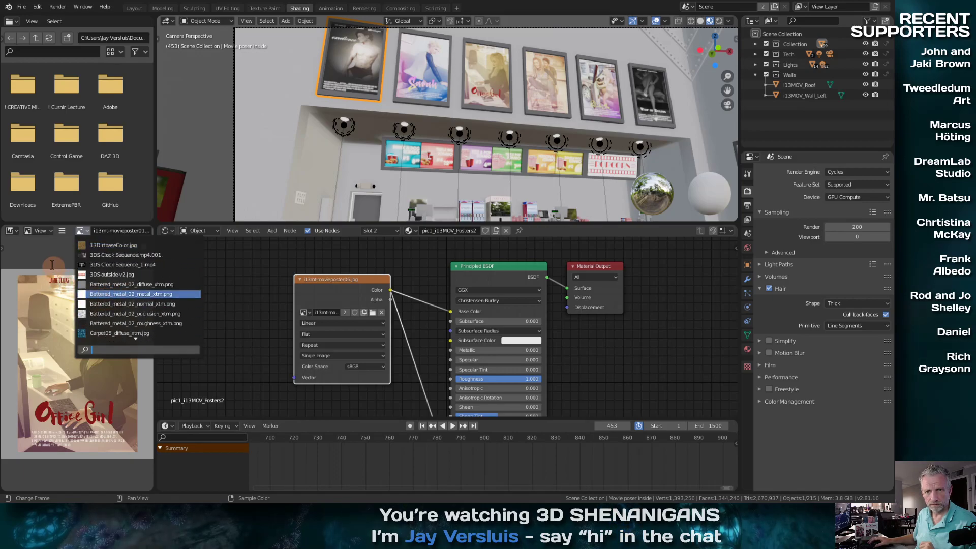
left_click(47, 231)
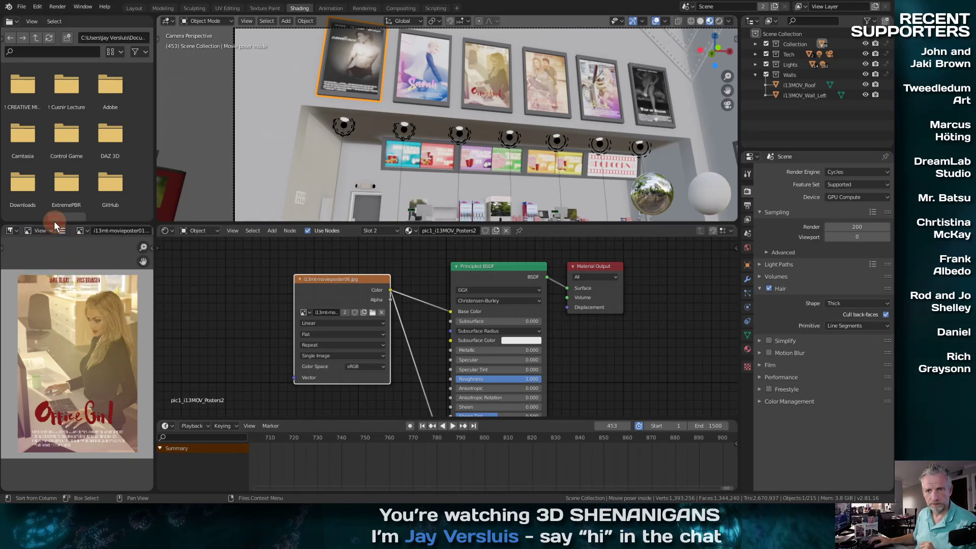
left_click(65, 232)
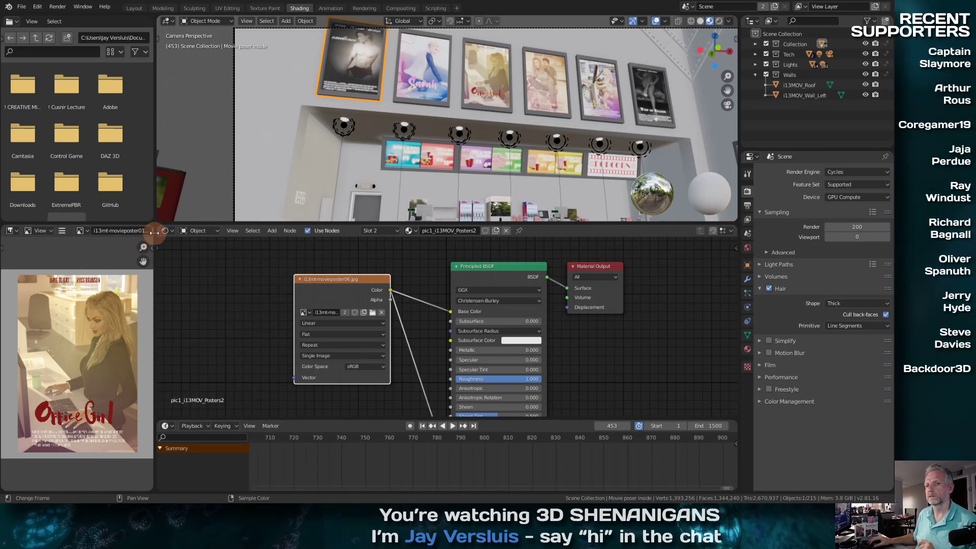
Widen the Image Editor area and load Ar_colombia.jpg into it from the Movie Posters folder on the Desktop.
left_click_drag(155, 229, 216, 225)
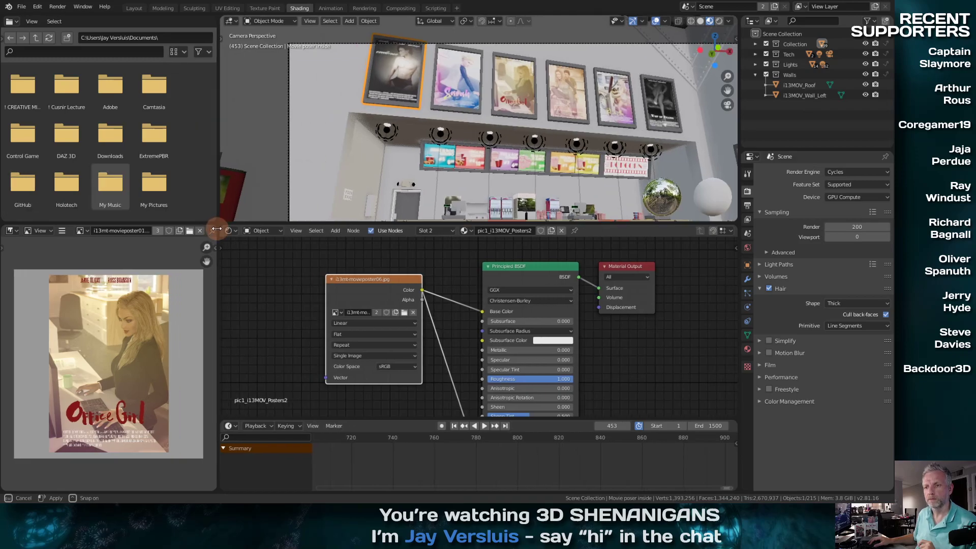
left_click(187, 233)
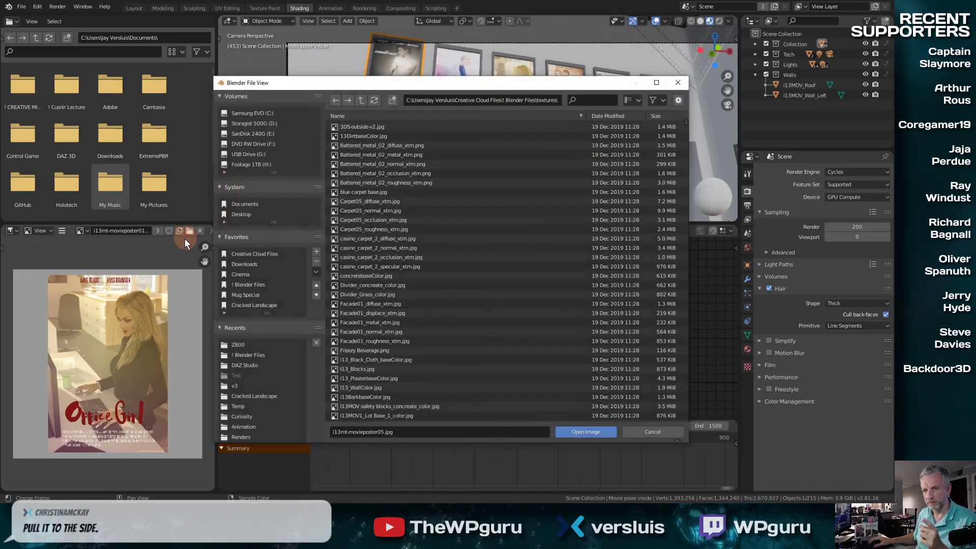
left_click(250, 214)
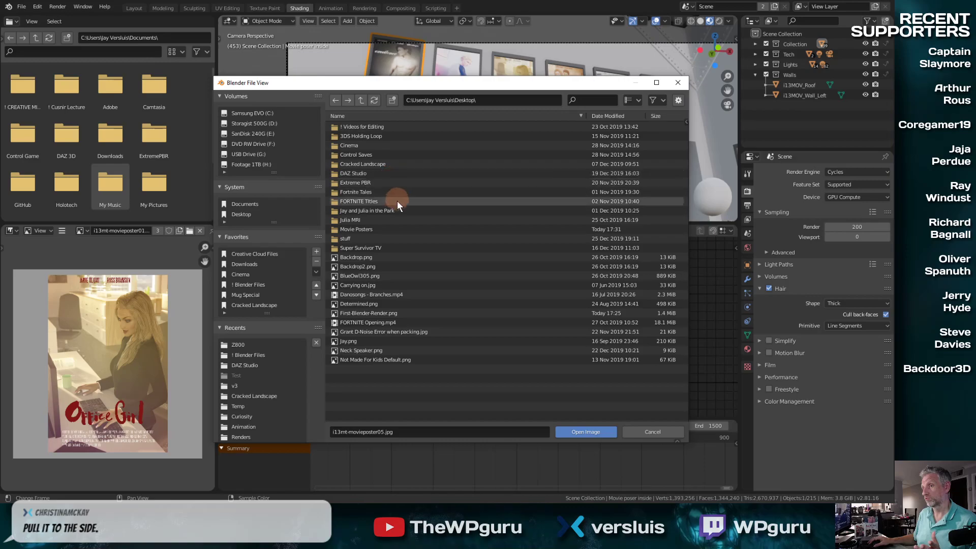
double_click(374, 230)
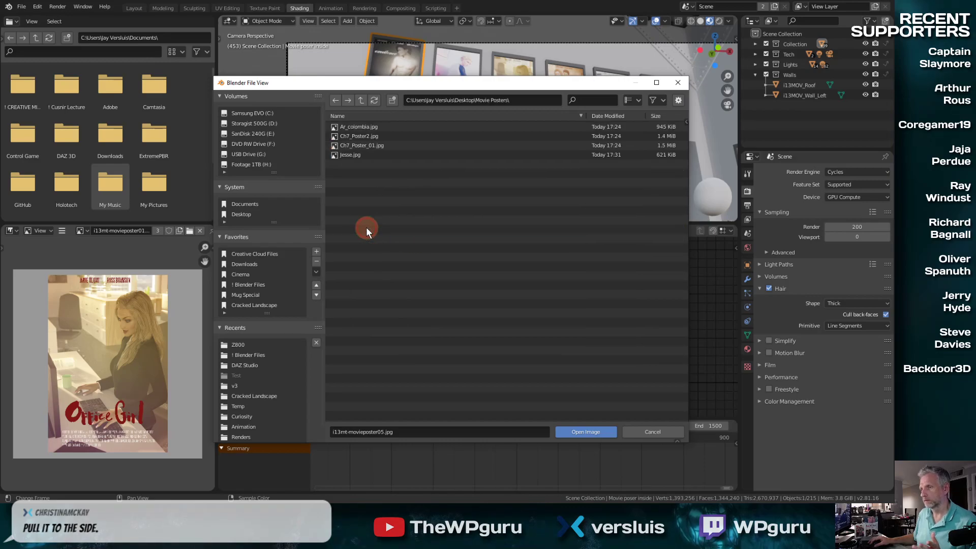
left_click(368, 127)
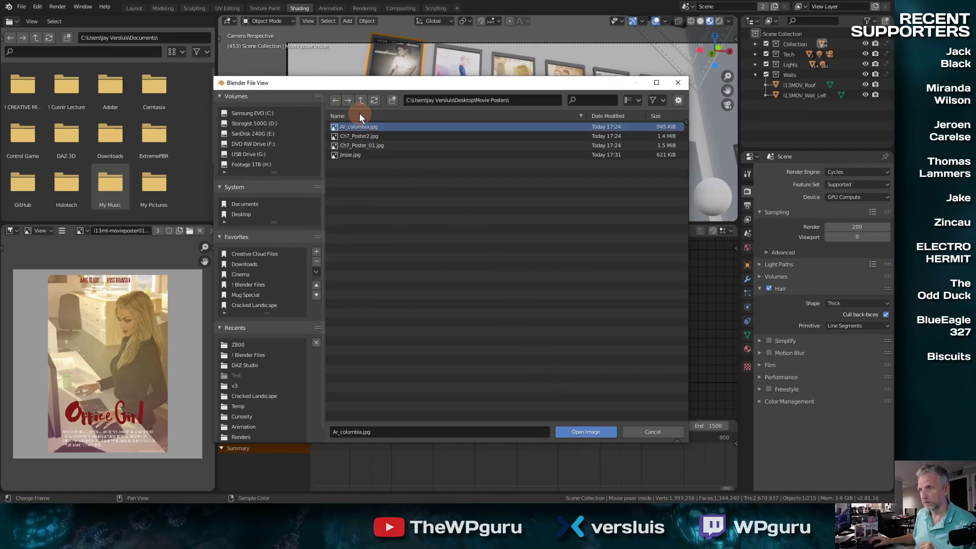
left_click(594, 431)
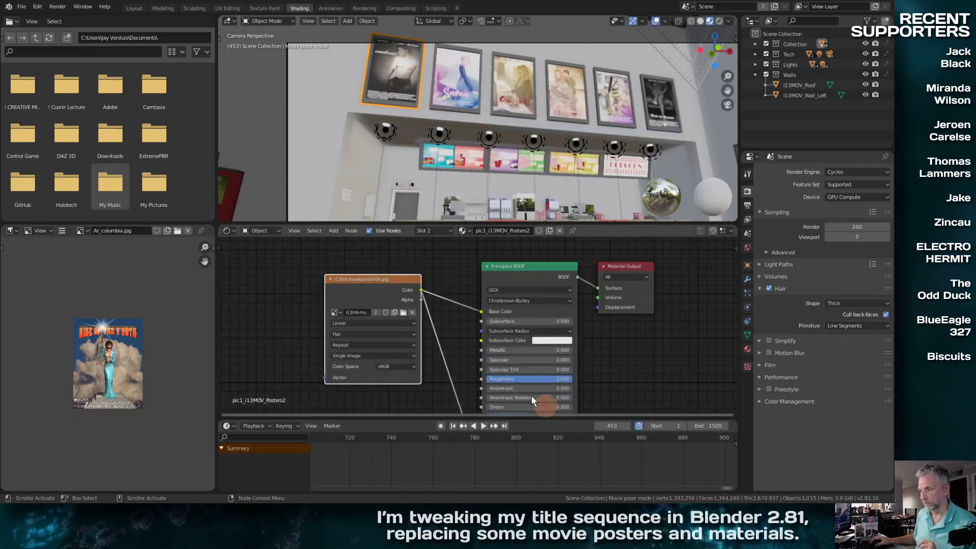
left_click(409, 335)
scroll(132, 367, "up", 5)
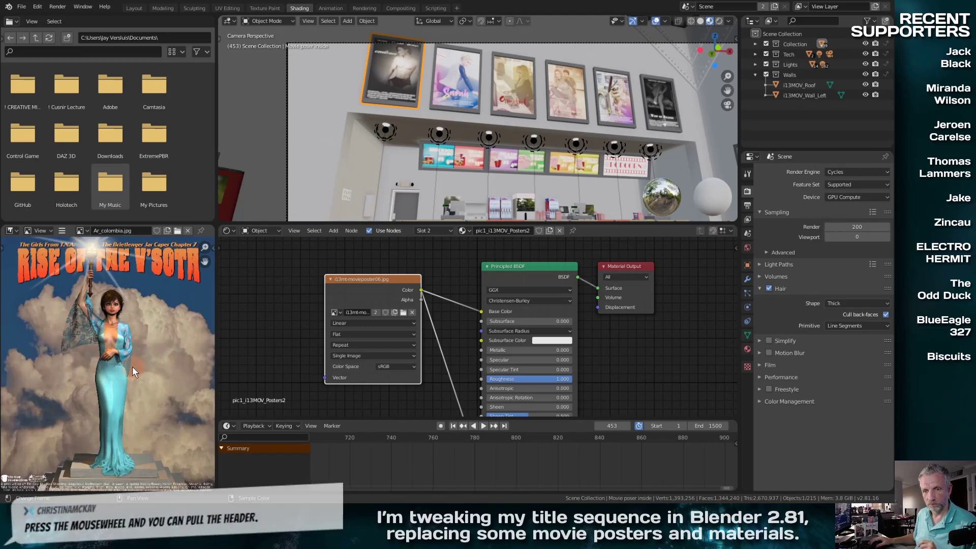
scroll(133, 367, "down", 3)
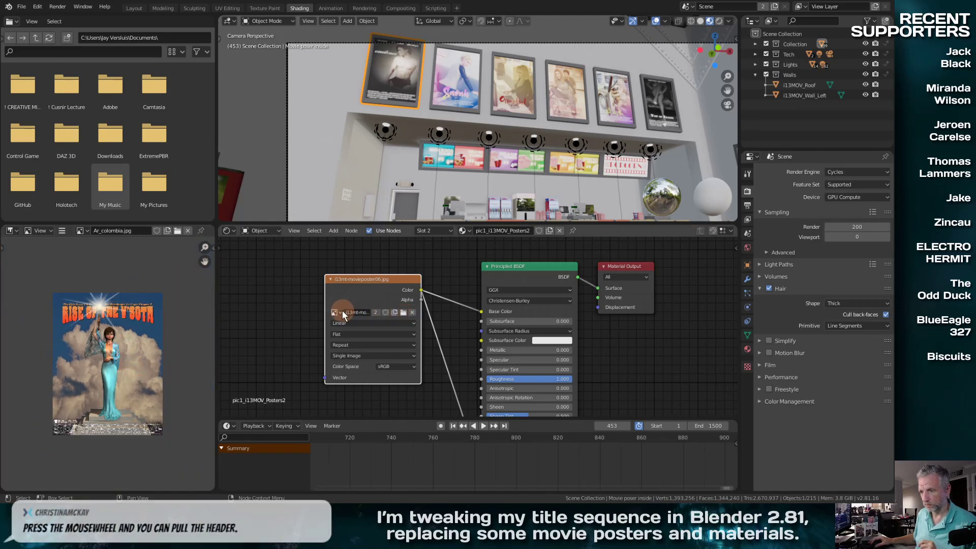
Move the first poster's image texture node away from the Principled BSDF, widen it, and assign Ar_colombia.jpg to it.
left_click_drag(359, 282, 337, 280)
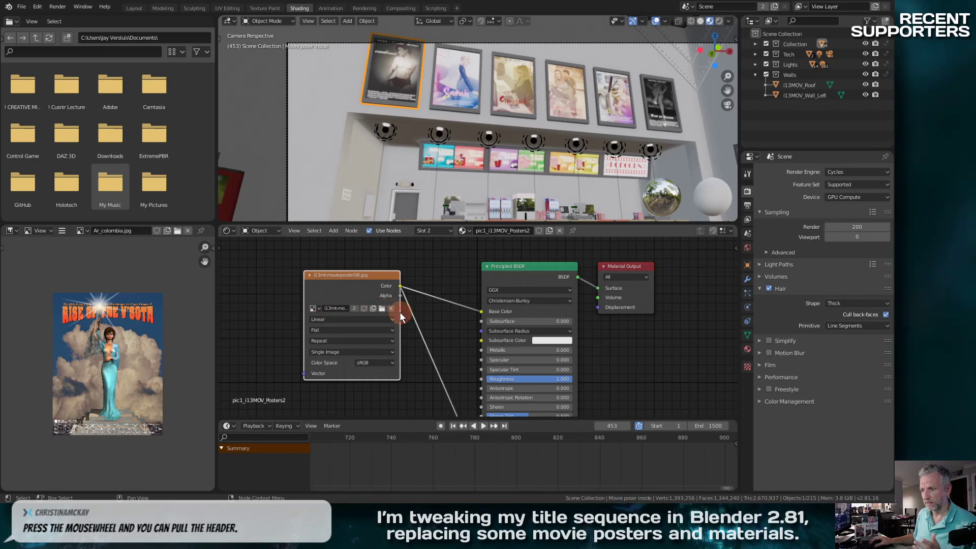
right_click_drag(401, 312, 419, 310, "ctrl")
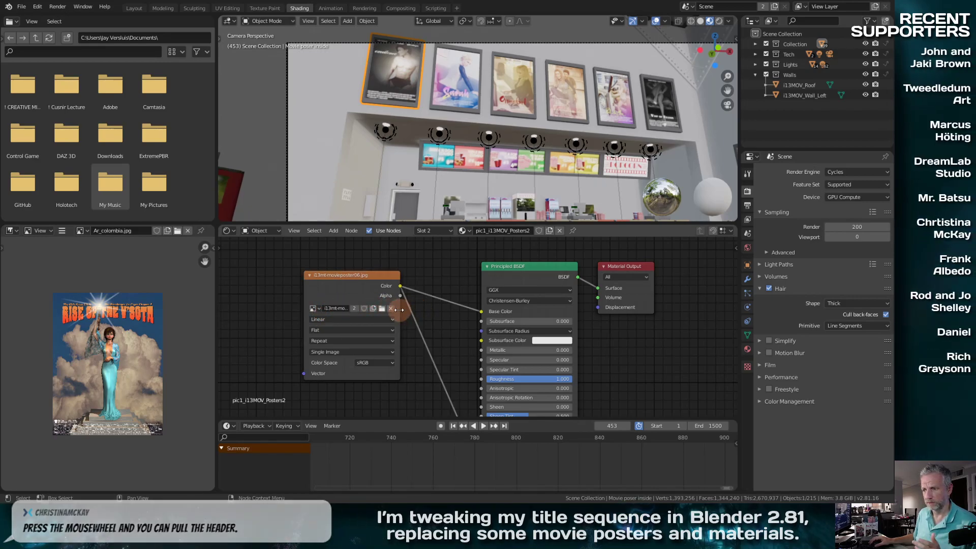
left_click_drag(401, 311, 438, 311)
left_click(320, 309)
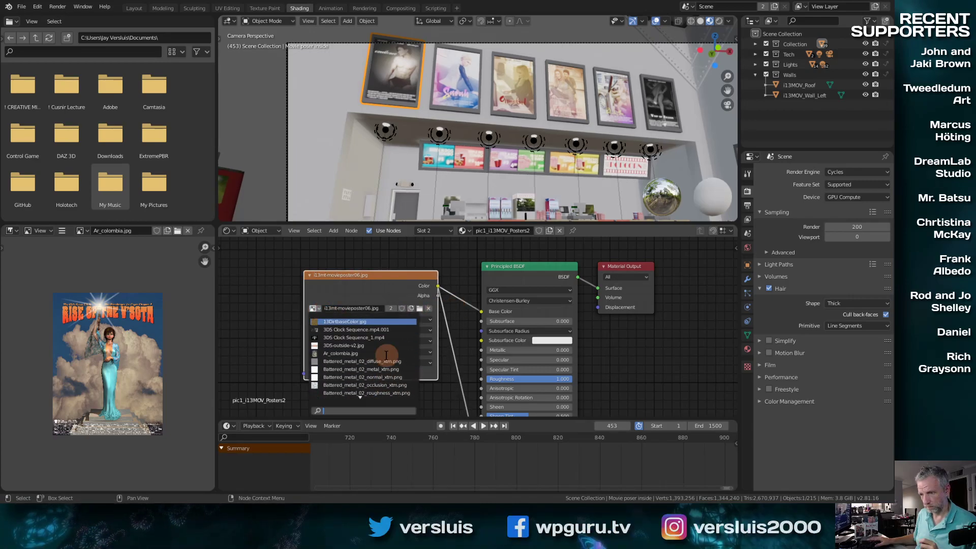
left_click(363, 356)
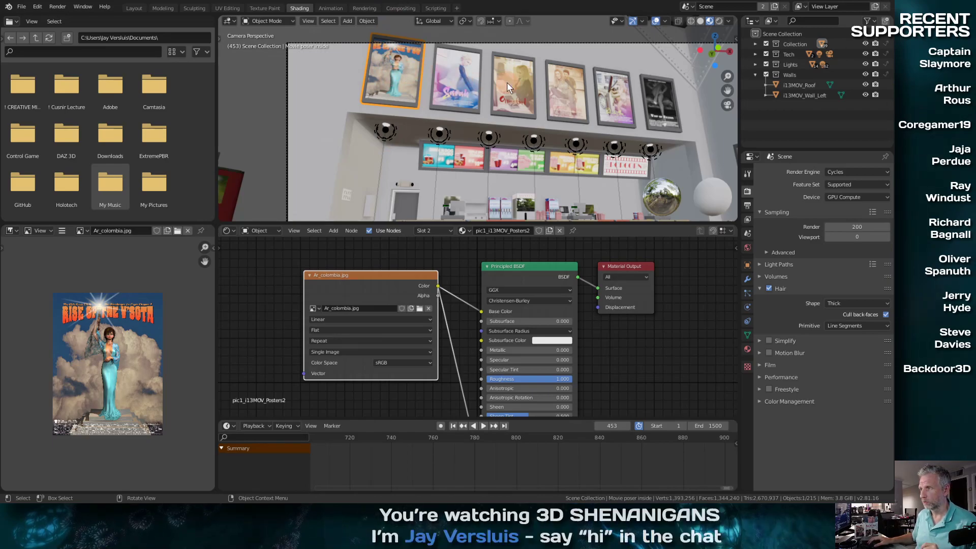
Select the second movie poster, next to the "Rise of the V'Soth" poster.
left_click(466, 90)
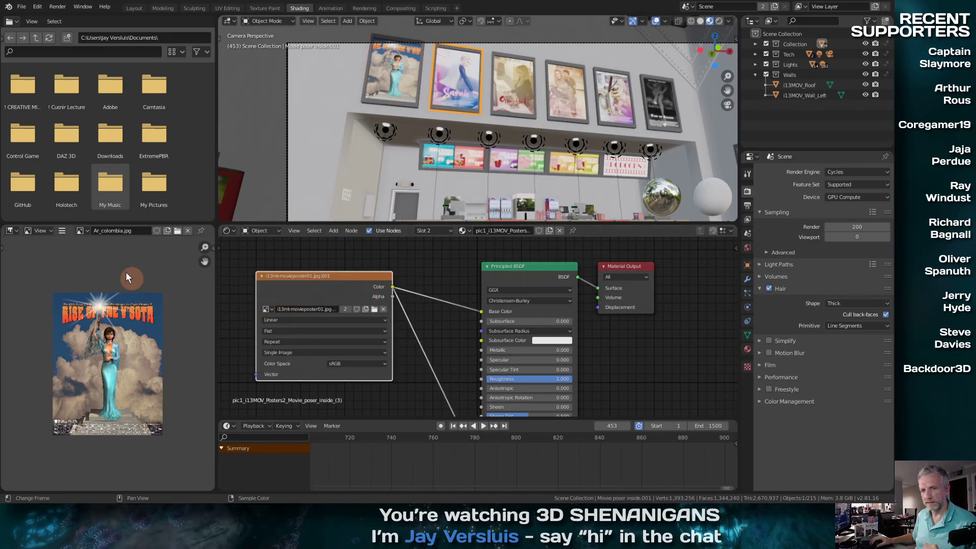
left_click(376, 309)
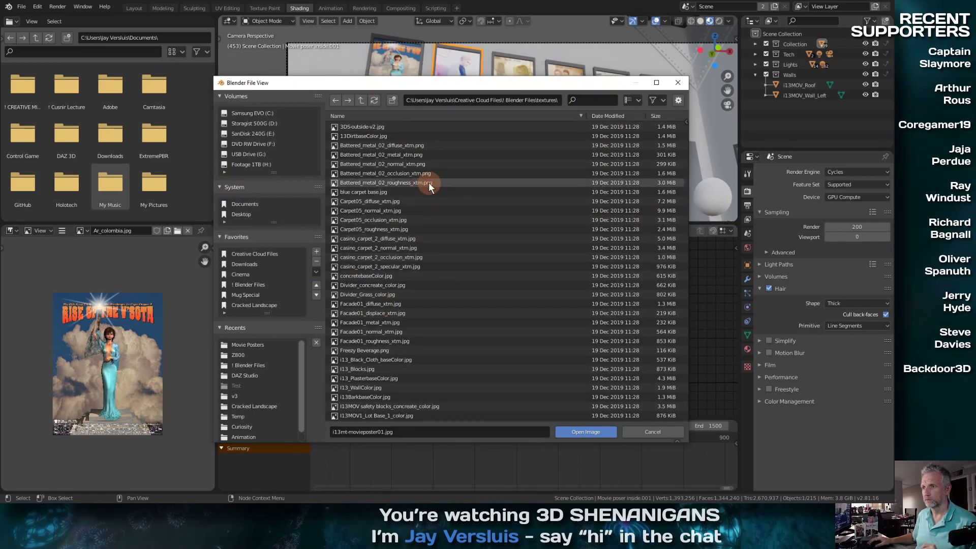
scroll(481, 269, "down", 5)
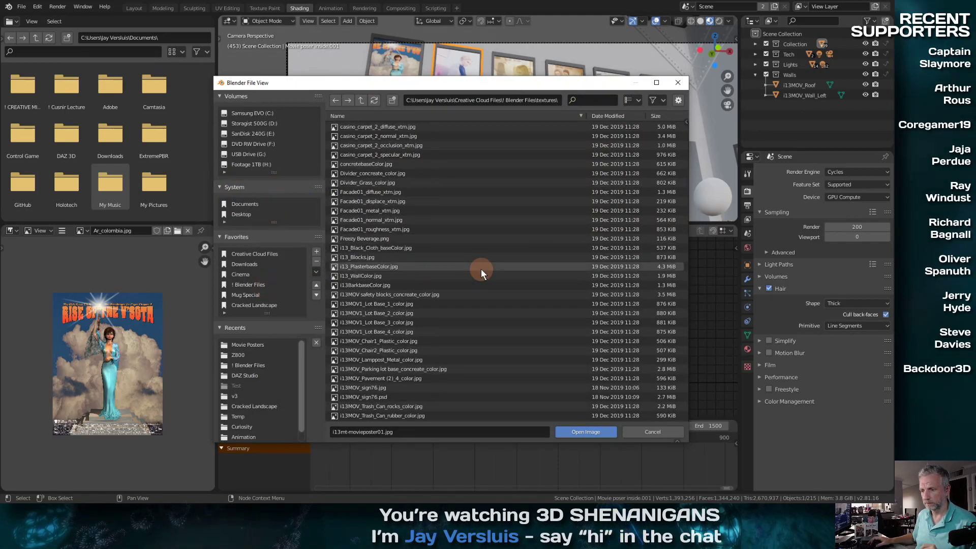
scroll(481, 269, "up", 5)
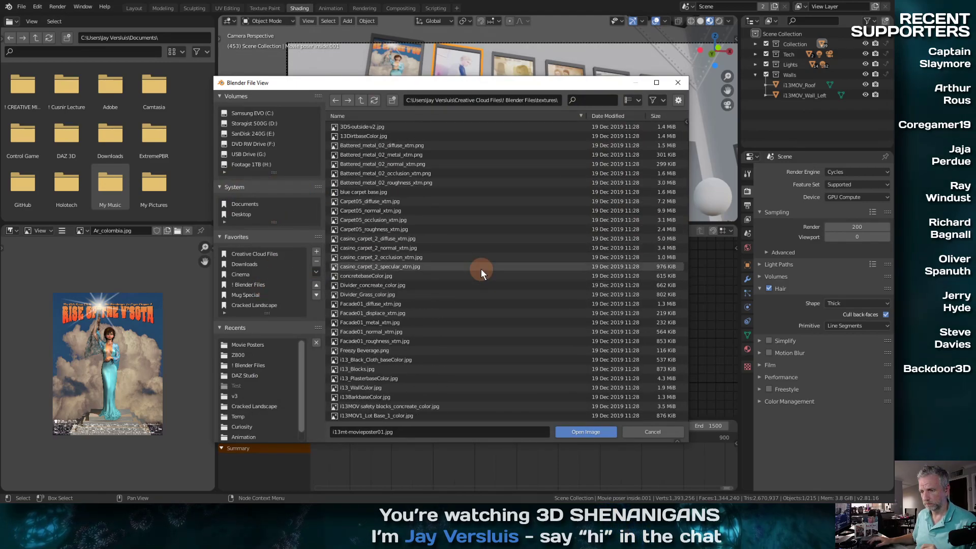
left_click(653, 432)
Load Ch7_Poster2.jpg, Ch7_Poster_01.jpg and Jesse.jpg from the Movie Posters folder into the Image Editor.
left_click(177, 230)
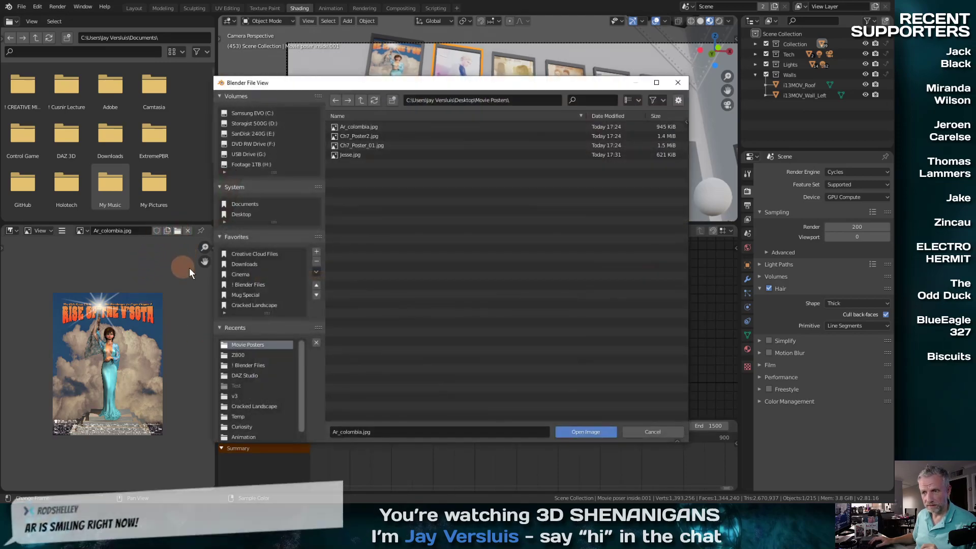
left_click(365, 136)
double_click(365, 136)
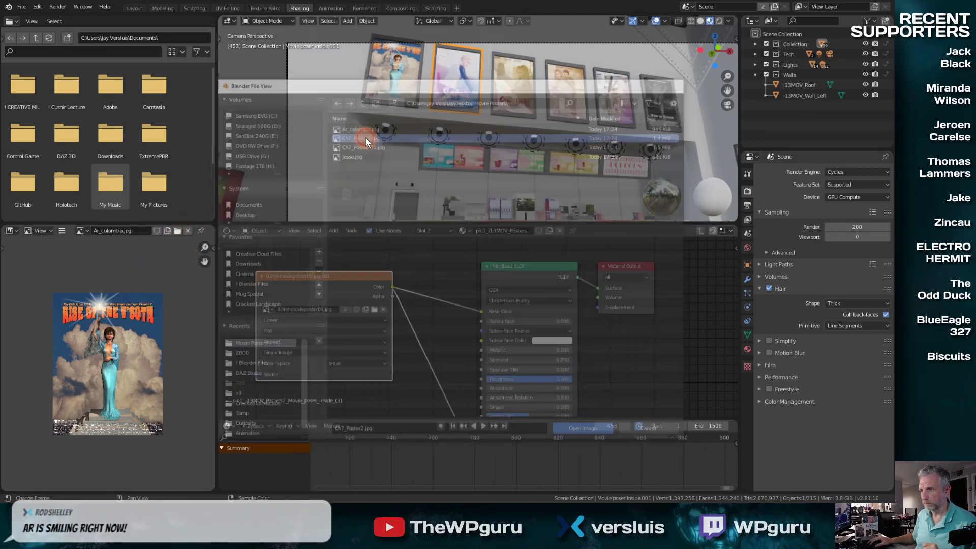
left_click(178, 231)
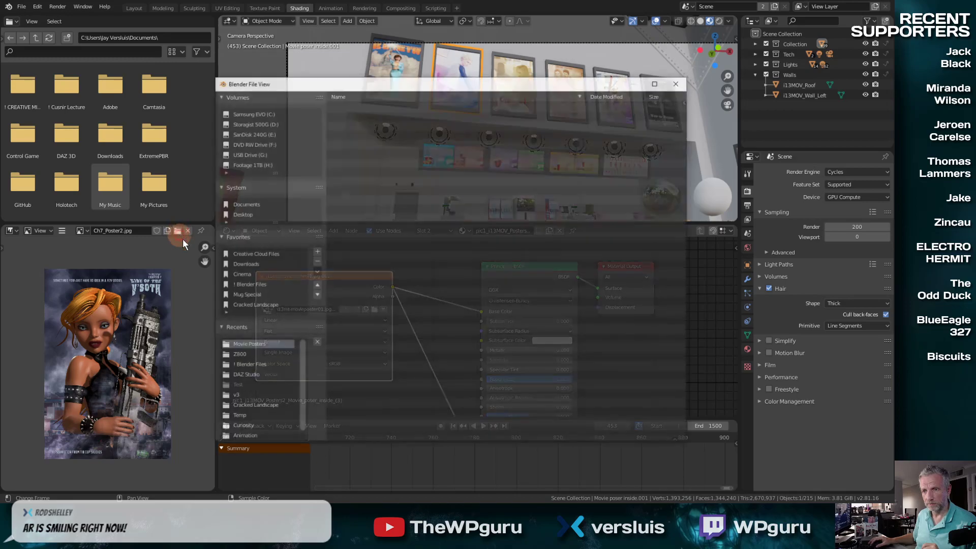
double_click(353, 143)
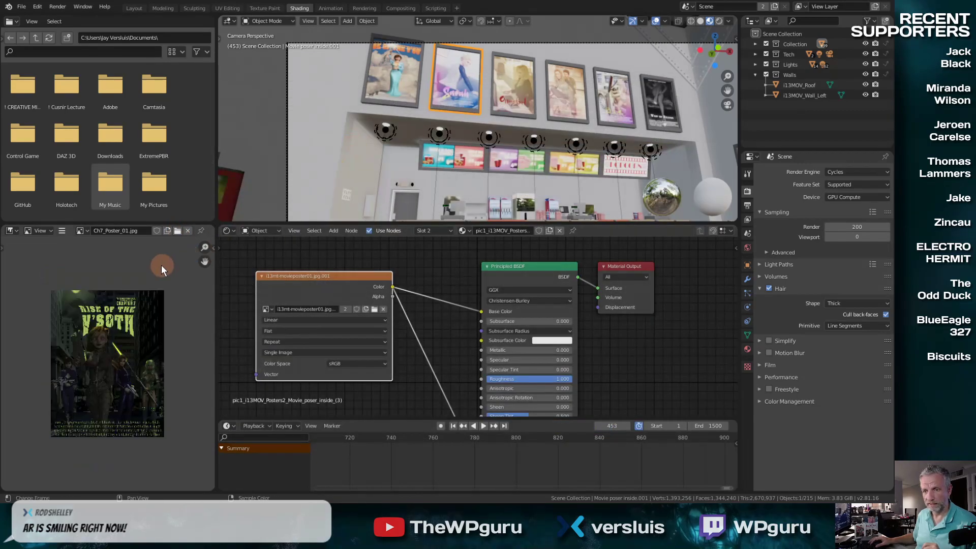
left_click(177, 230)
double_click(353, 154)
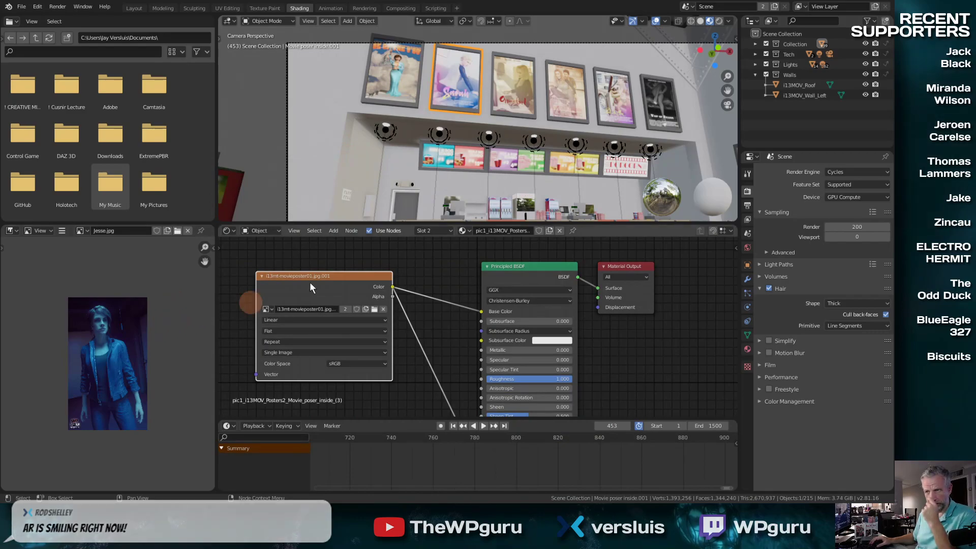
Assign Jesse.jpg to the image texture node of the second poster by searching the loaded images for "je".
left_click(269, 309)
scroll(334, 365, "down", 10)
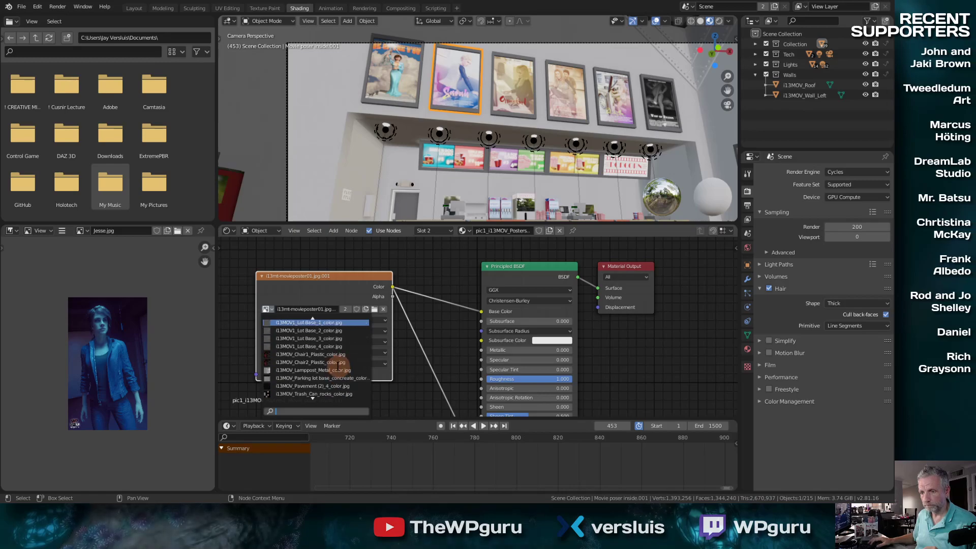
scroll(333, 365, "up", 1)
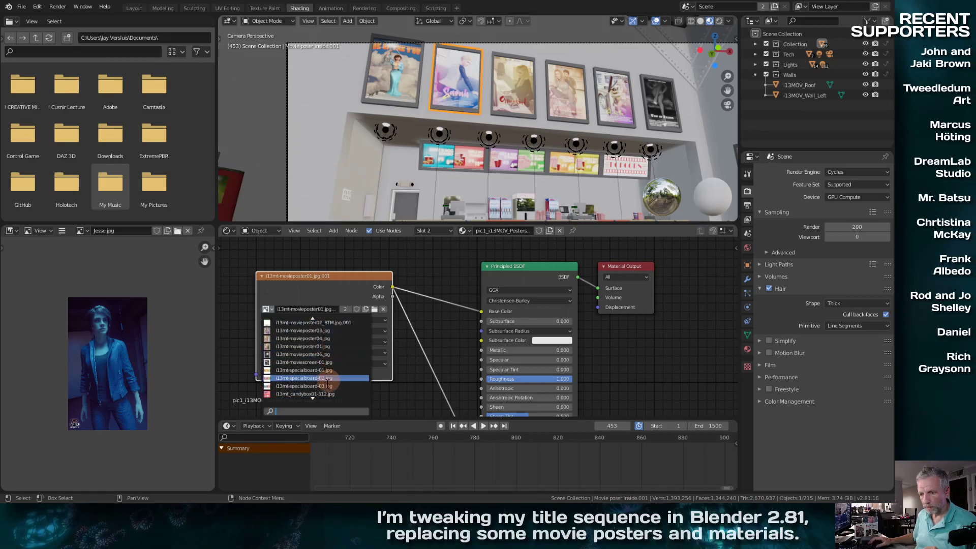
scroll(333, 365, "down", 1)
scroll(330, 364, "down", 6)
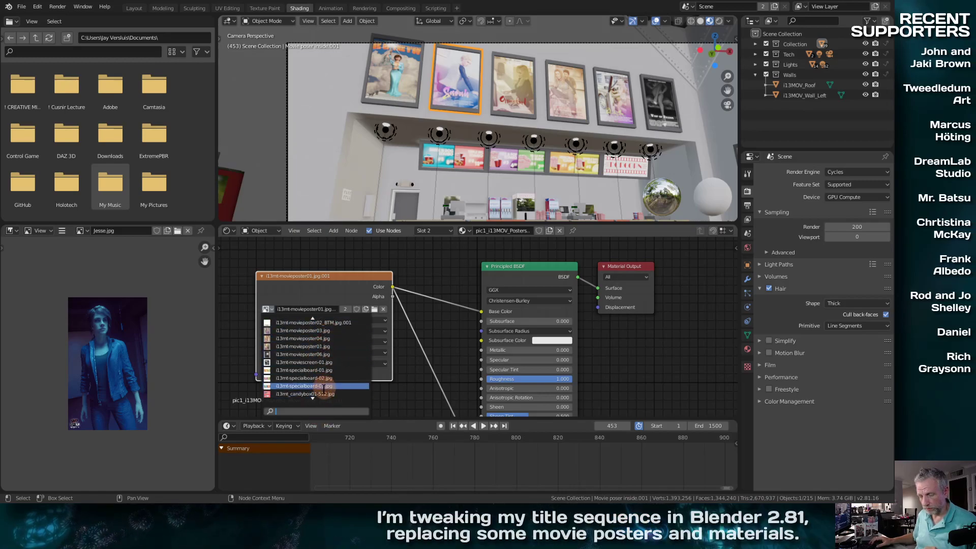
type("je")
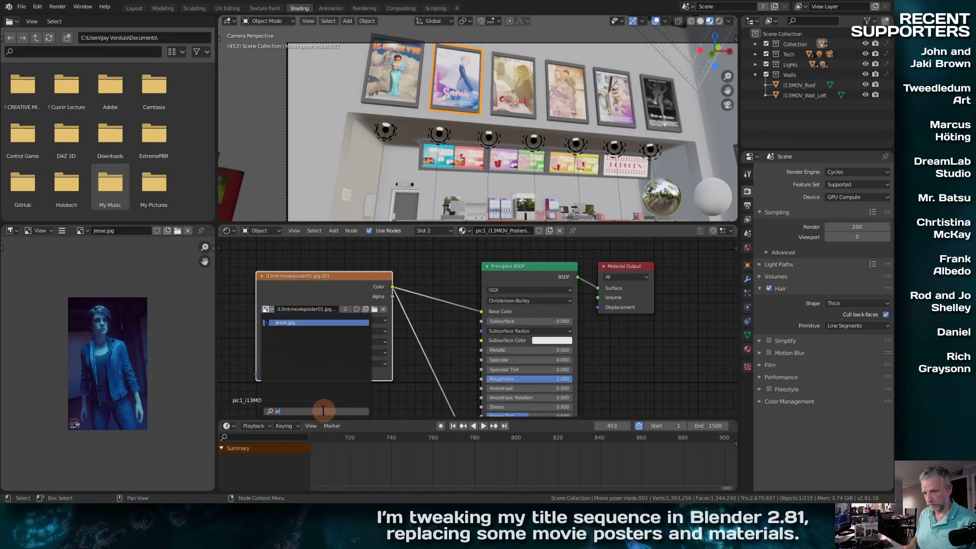
key("Return")
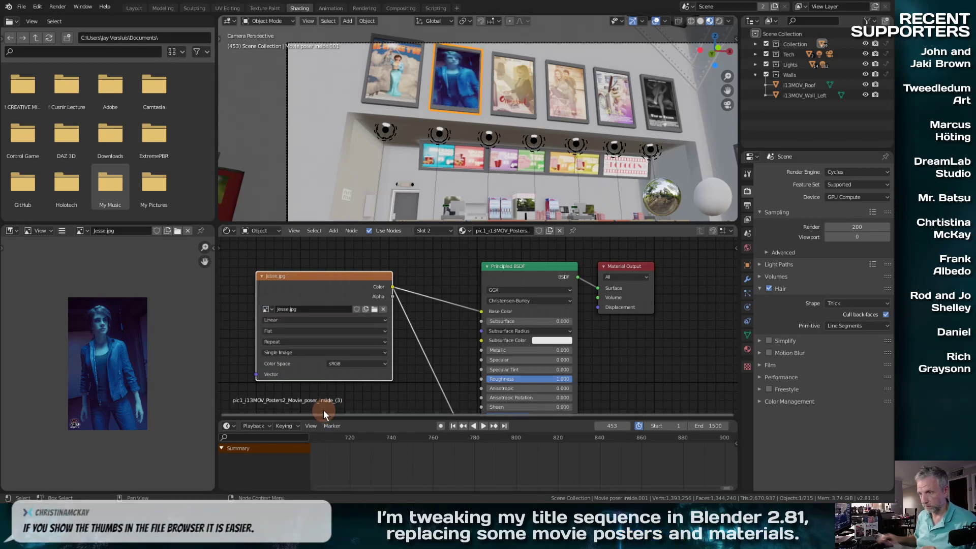
Select the third poster, "Office Girl", and move its image texture node farther away from the Principled BSDF.
left_click(506, 81)
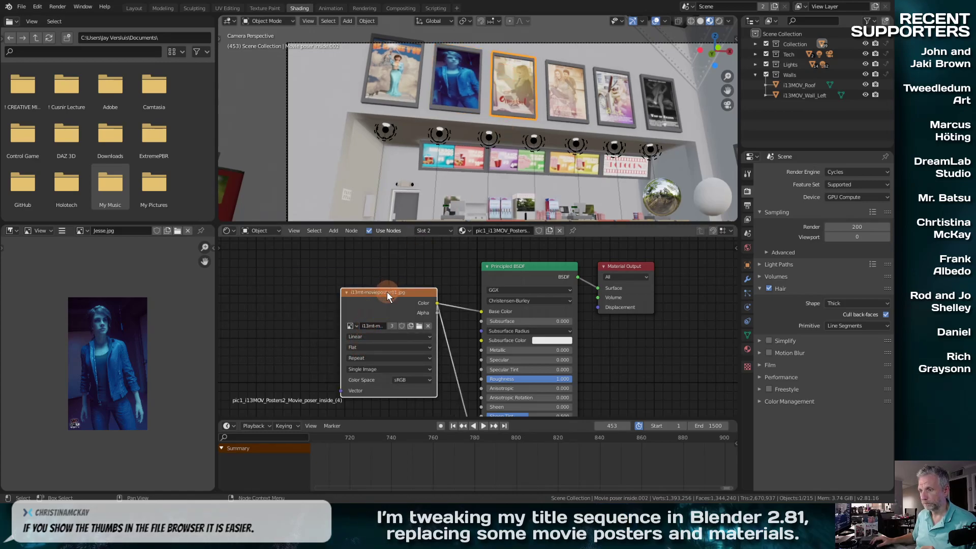
left_click_drag(386, 292, 342, 277)
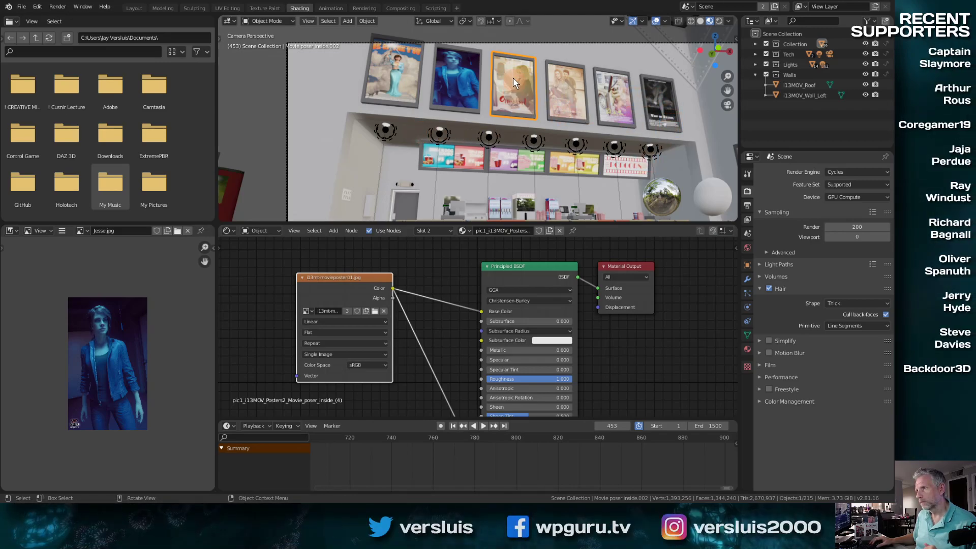
Select the fifth poster and move its image texture node up so that the whole node is in view.
left_click(613, 99)
left_click(435, 279)
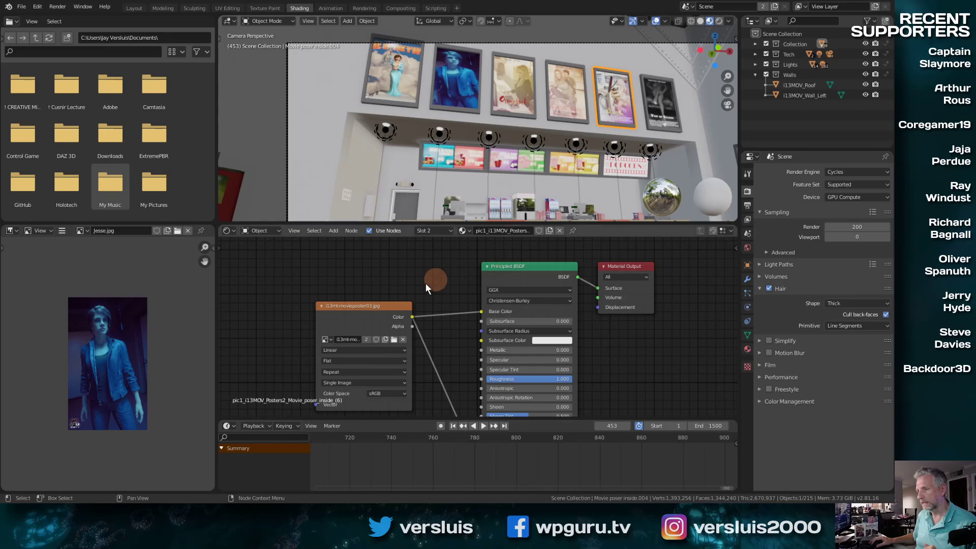
left_click(383, 308)
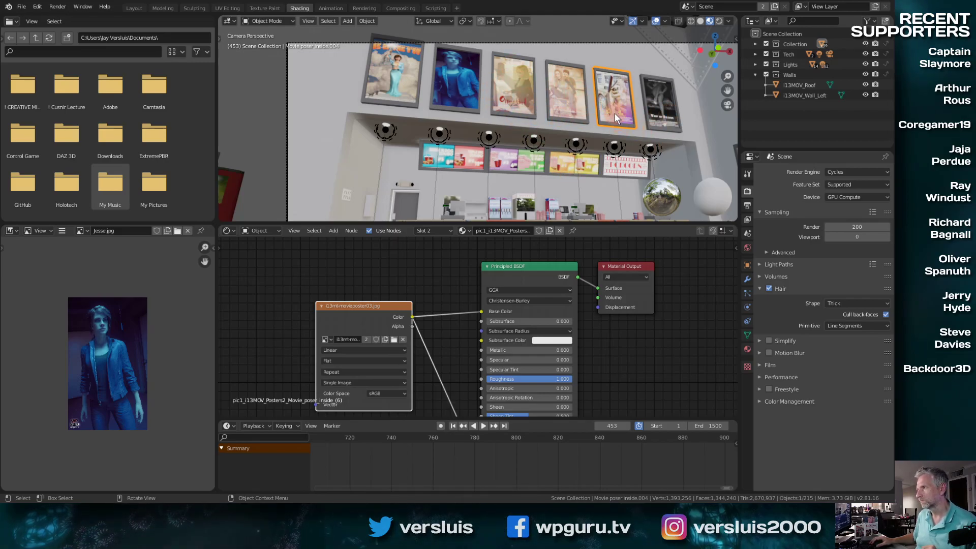
left_click_drag(384, 306, 388, 280)
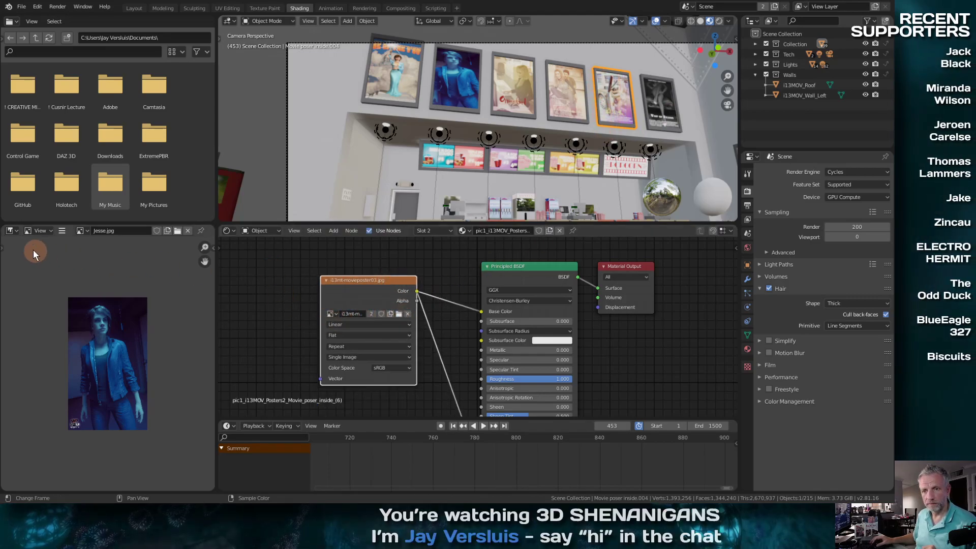
Look through the loaded images and the Movie Posters folder for the file names of the Ch7 posters.
left_click(82, 230)
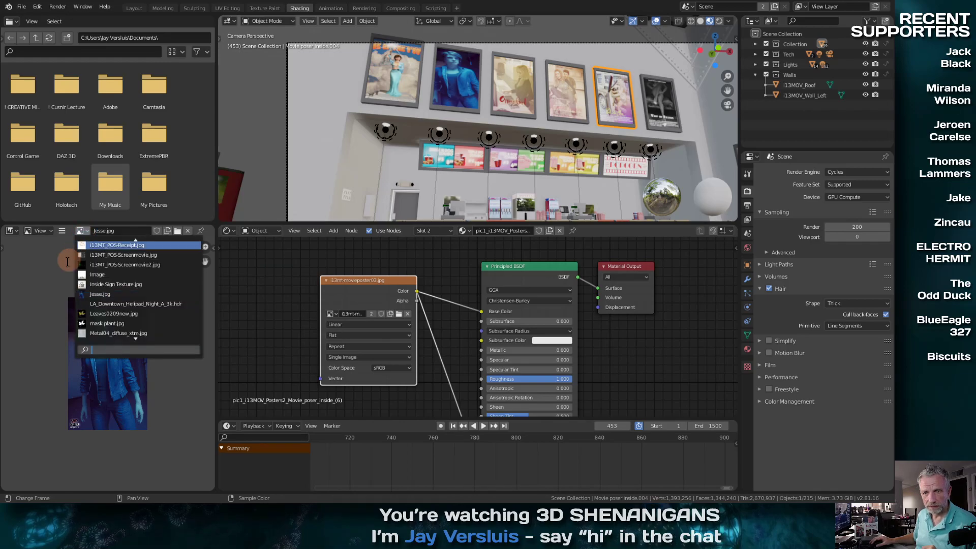
scroll(156, 297, "up", 10)
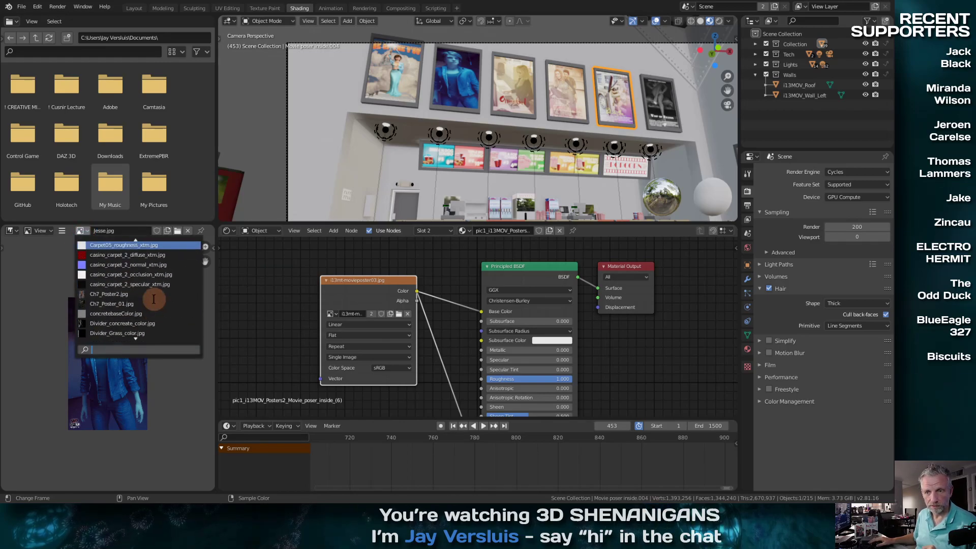
left_click(179, 232)
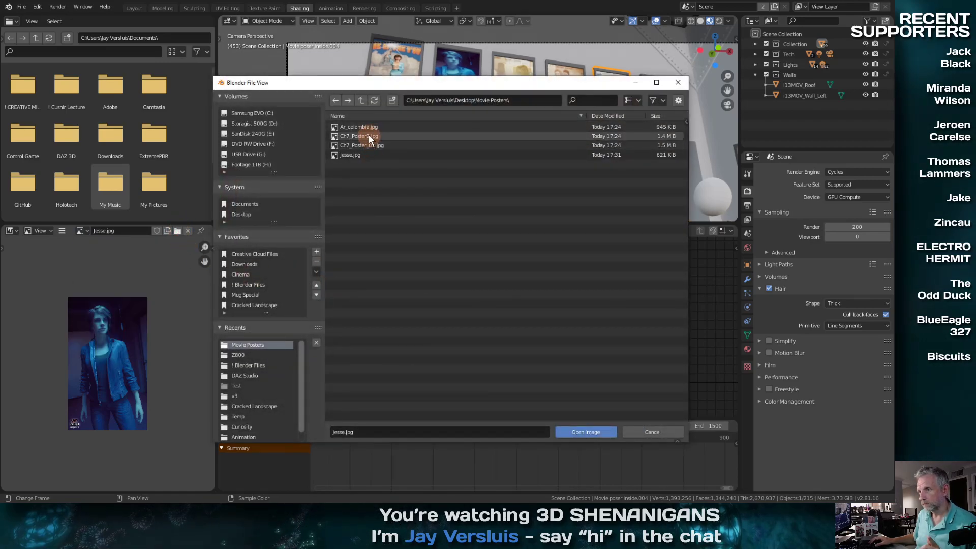
left_click(653, 432)
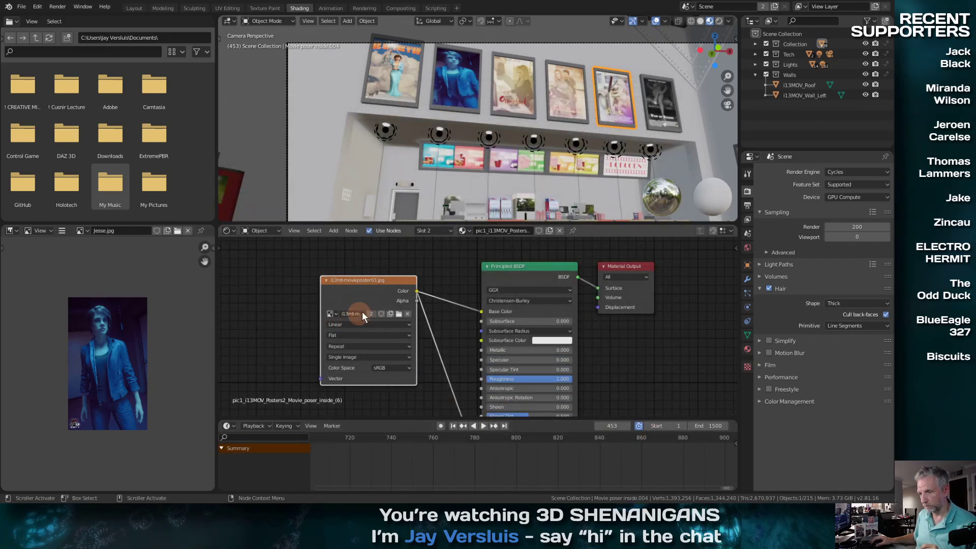
Assign Ch7_Poster2.jpg to the fifth poster's image texture by searching the loaded images for "ch".
left_click(337, 313)
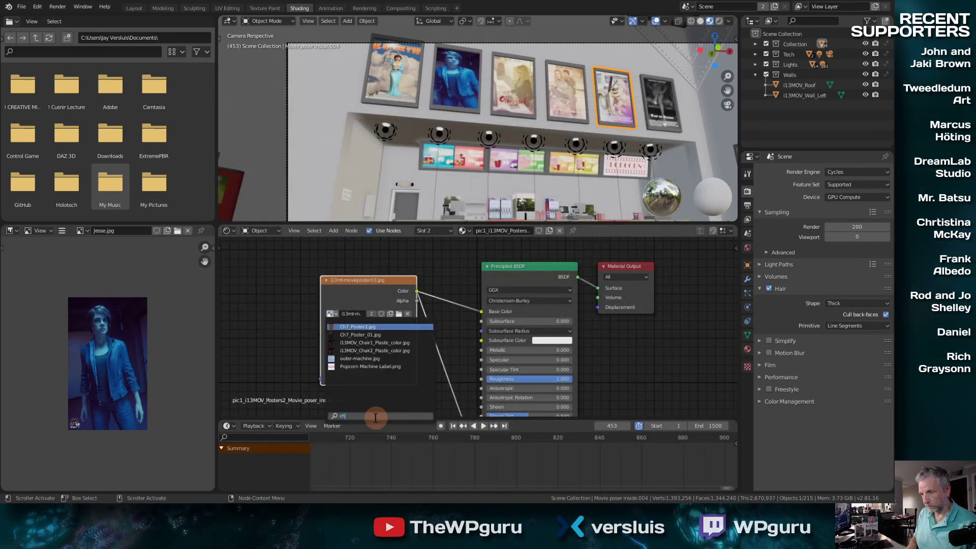
left_click(371, 328)
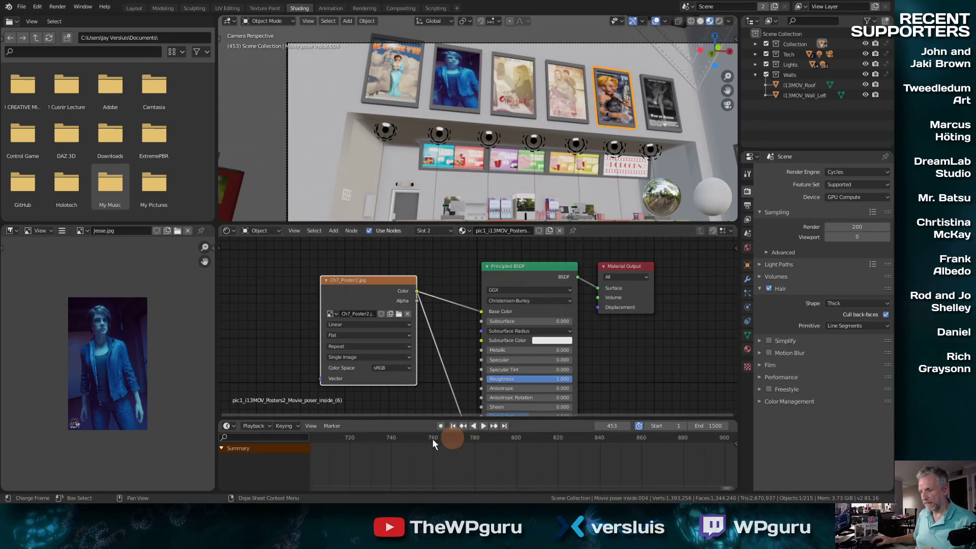
Enlarge the 3D viewport, widen the visible timeline range and go to frame 420 to show the lobby posters.
scroll(486, 122, "down", 3)
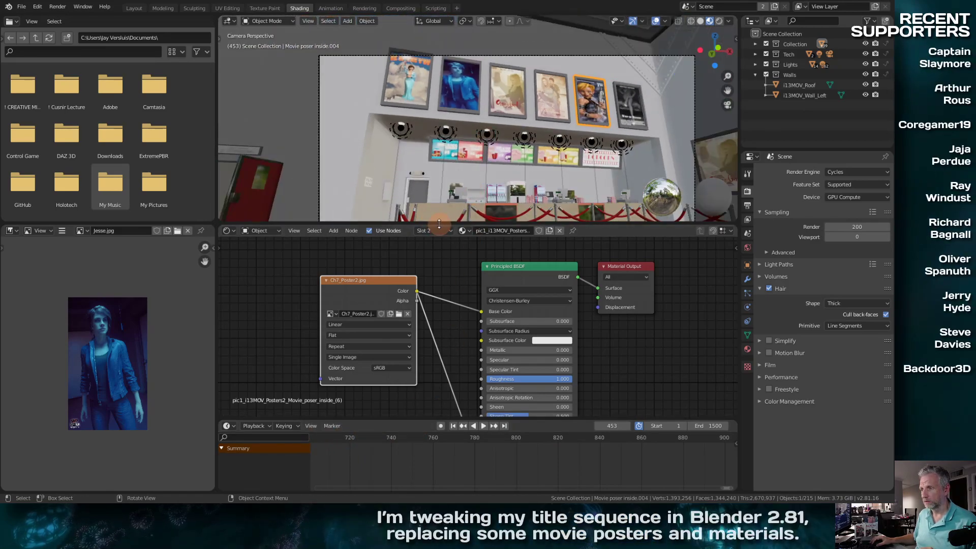
left_click_drag(438, 225, 438, 273)
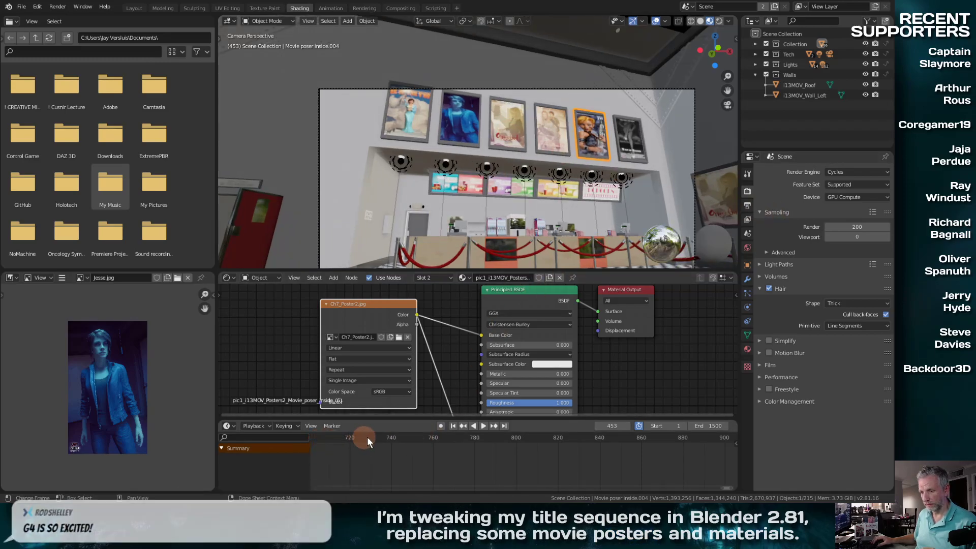
left_click(428, 436)
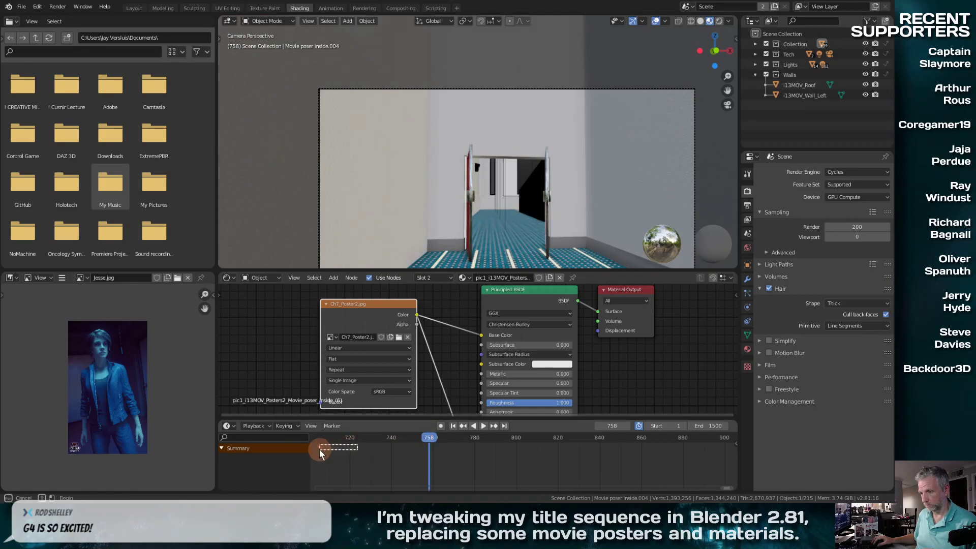
left_click_drag(320, 449, 321, 448)
left_click(349, 445)
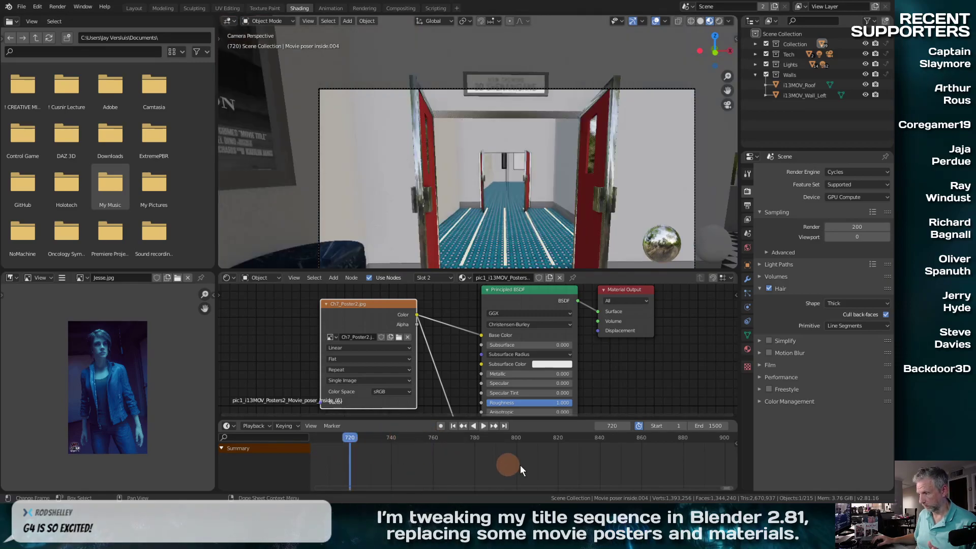
scroll(438, 454, "down", 1)
scroll(437, 455, "down", 8)
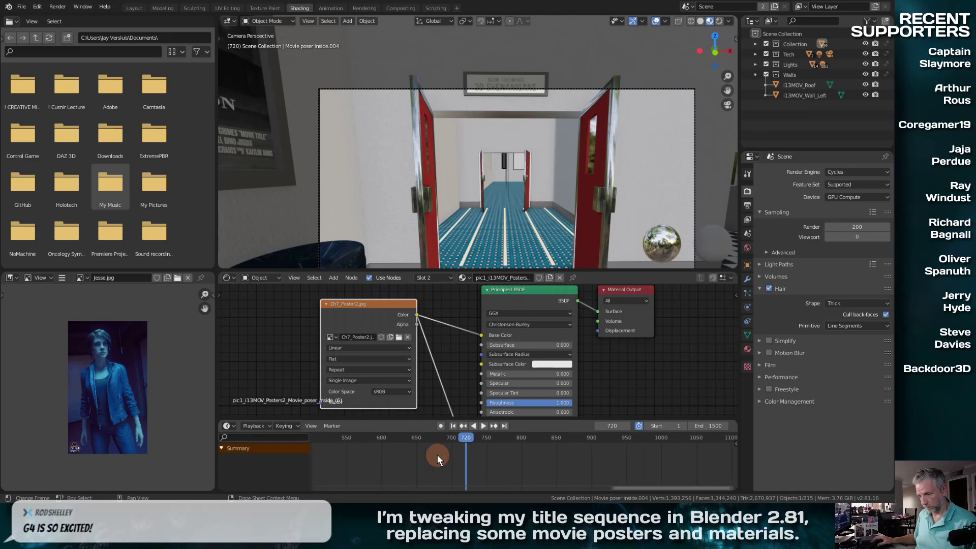
mouse_move(412, 440)
left_mouse_down()
mouse_move(371, 437)
mouse_move(437, 439)
mouse_move(404, 443)
mouse_move(420, 441)
left_mouse_up()
key("space")
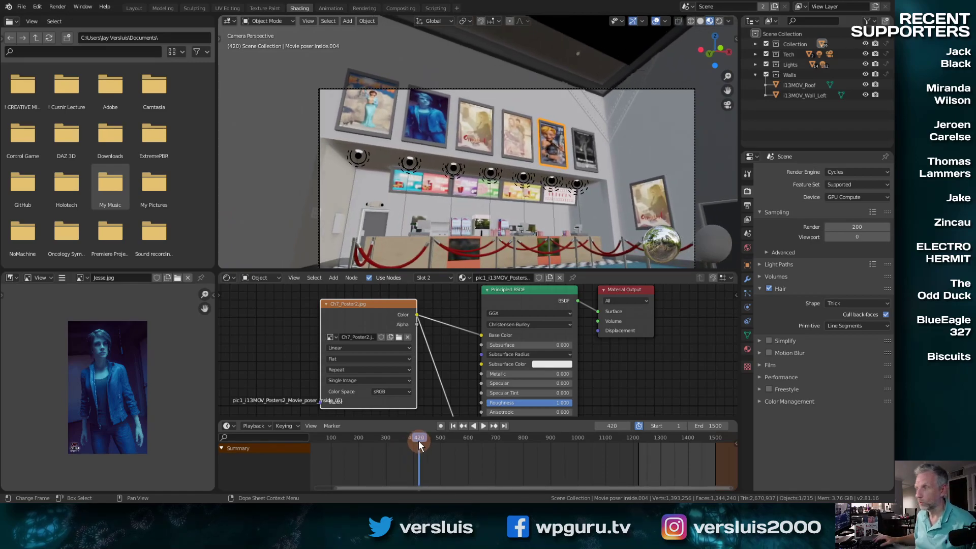
Select the poster on the side wall, try Ch7_Poster_01.jpg on its image texture and replace it with Ch7_Poster2.jpg.
left_click(648, 218)
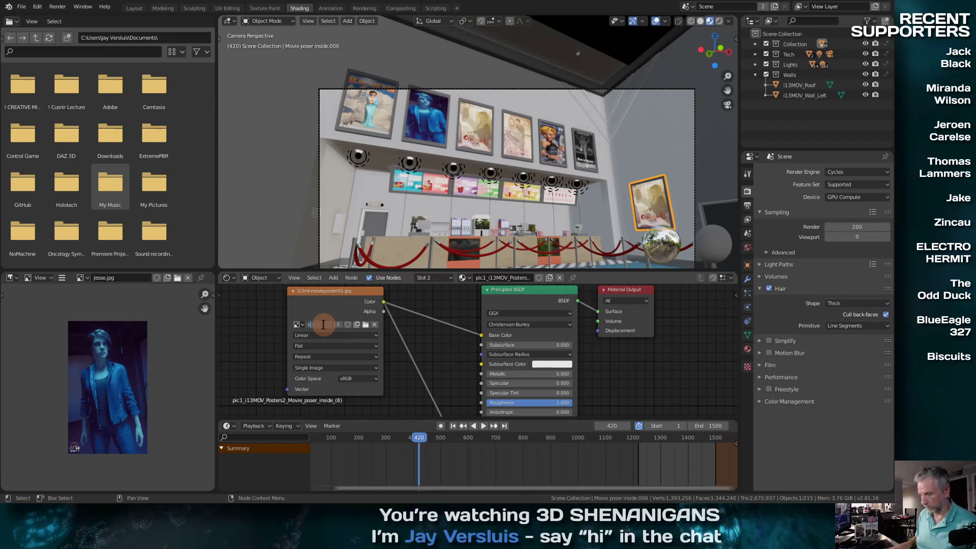
key("Return")
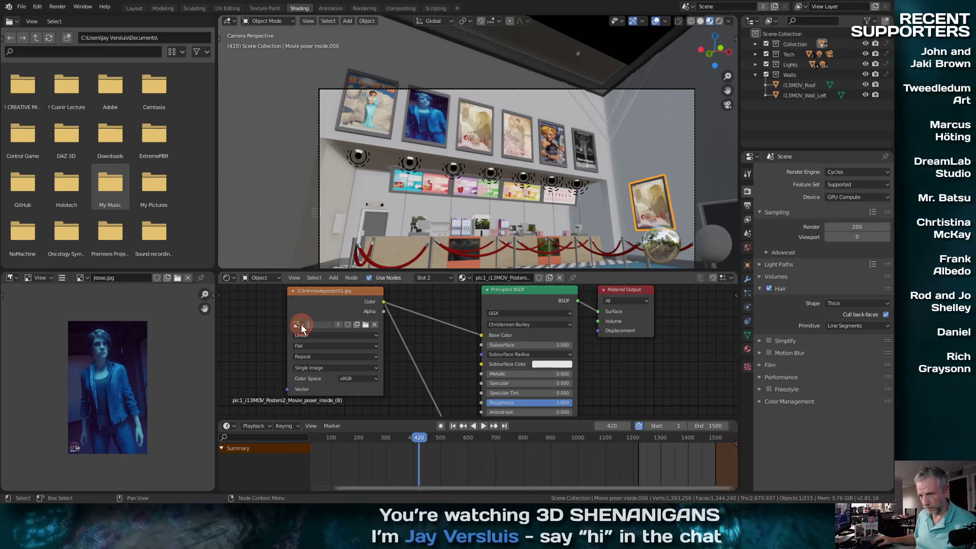
left_click(297, 324)
scroll(346, 371, "up", 5)
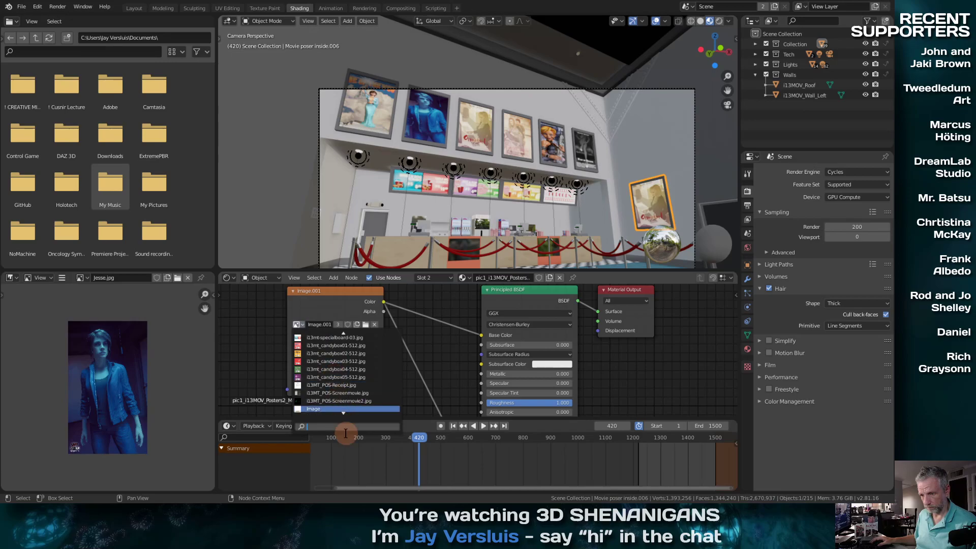
type("ch")
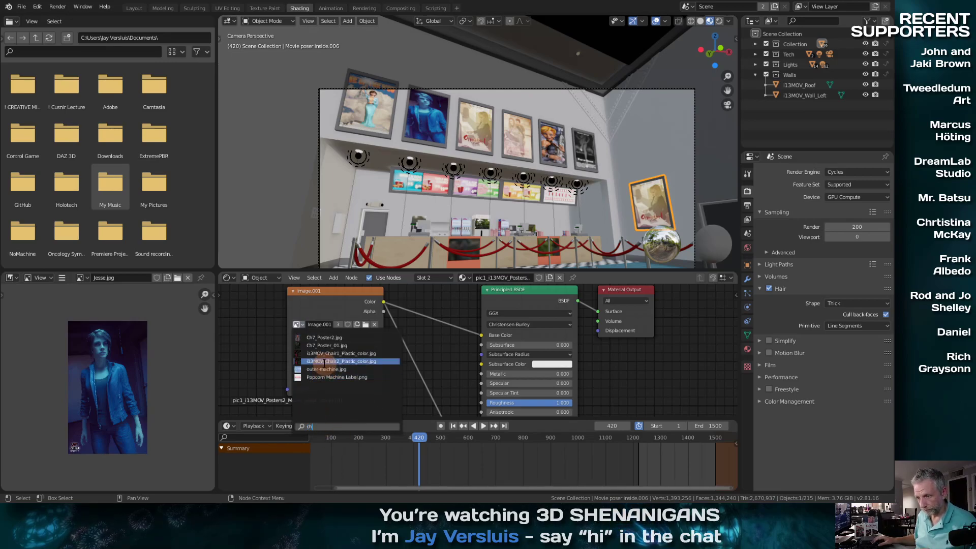
left_click(319, 344)
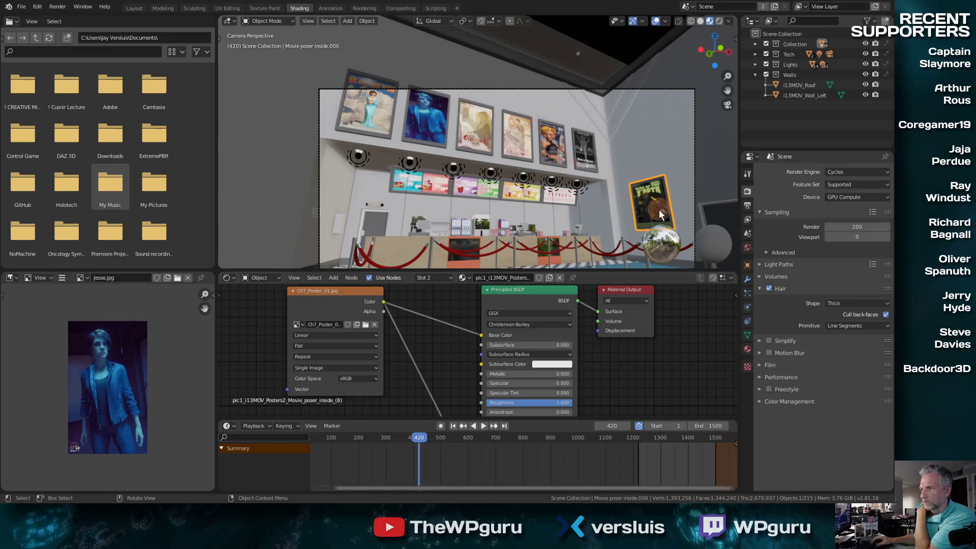
left_click(302, 325)
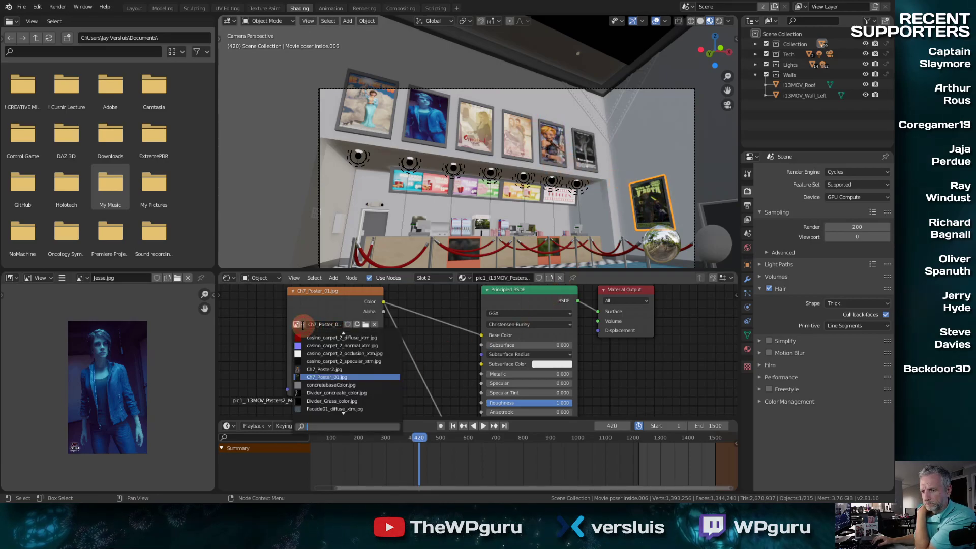
left_click(349, 369)
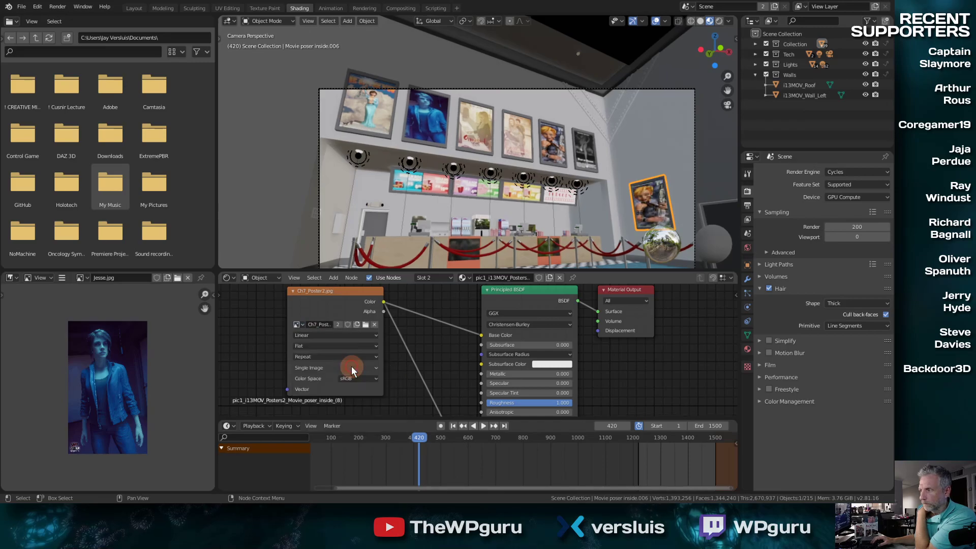
Select the fifth poster above the counter and assign Ch7_Poster_01.jpg to its image texture.
left_click(547, 153)
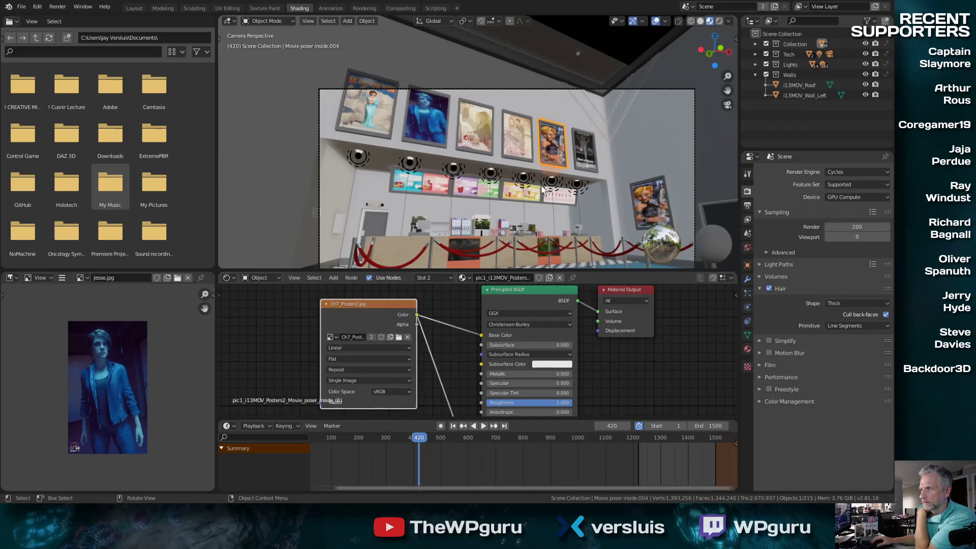
left_click(334, 337)
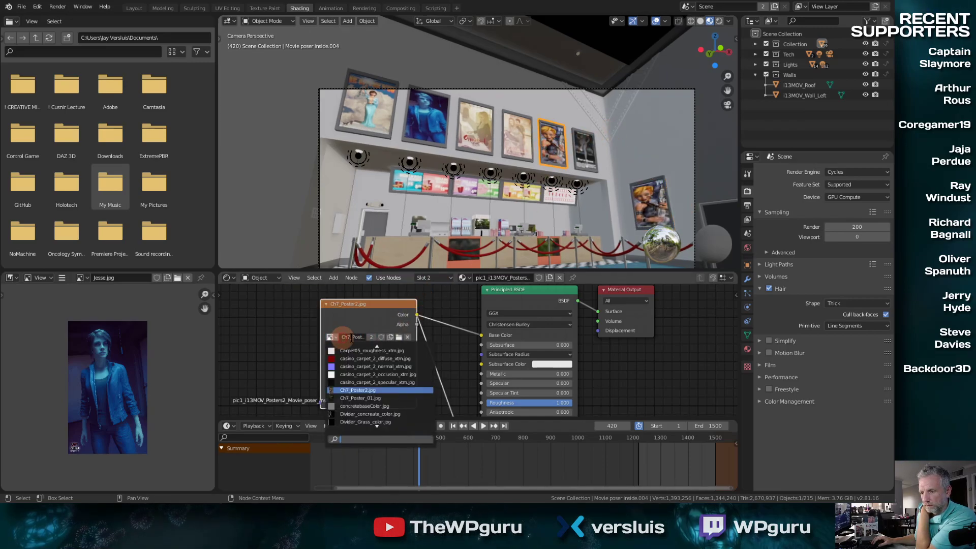
left_click(393, 397)
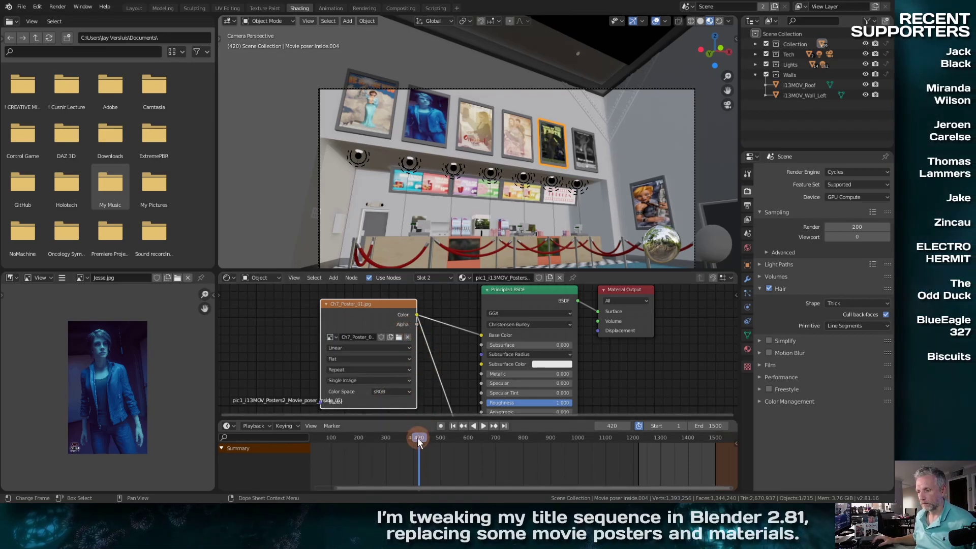
Review the camera move between the posters above the counter and those near the red doors, stopping at frame 597.
left_click_drag(415, 439, 470, 448)
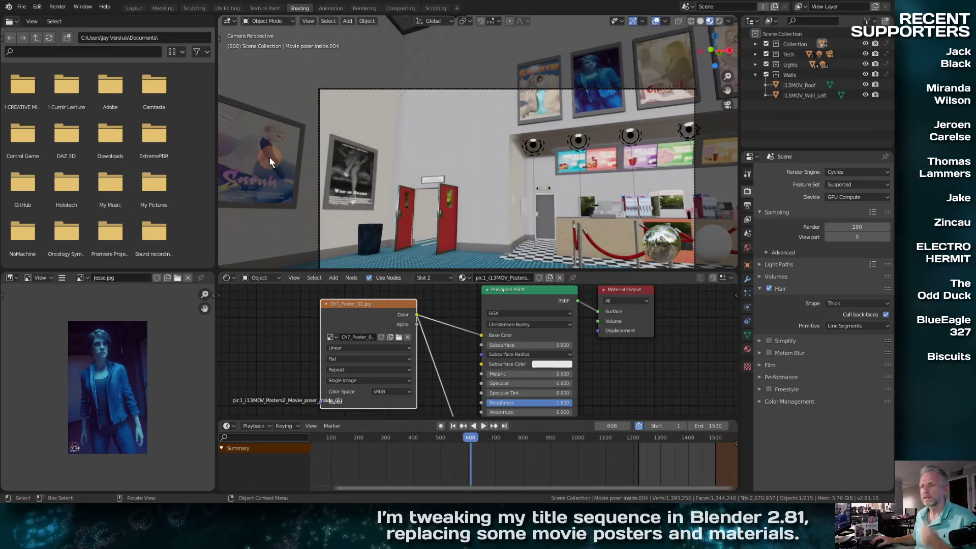
key("space")
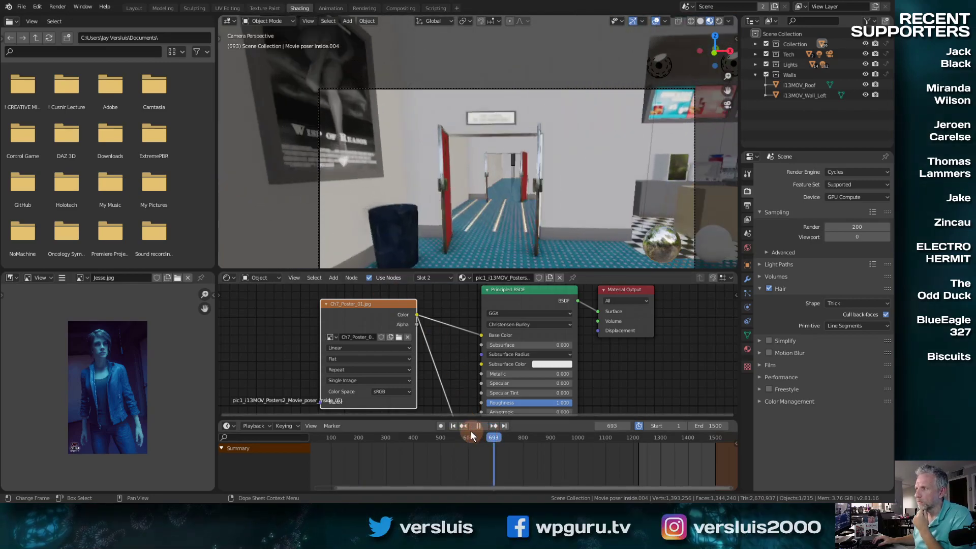
left_click(443, 436)
left_click_drag(443, 436, 429, 432)
key("space")
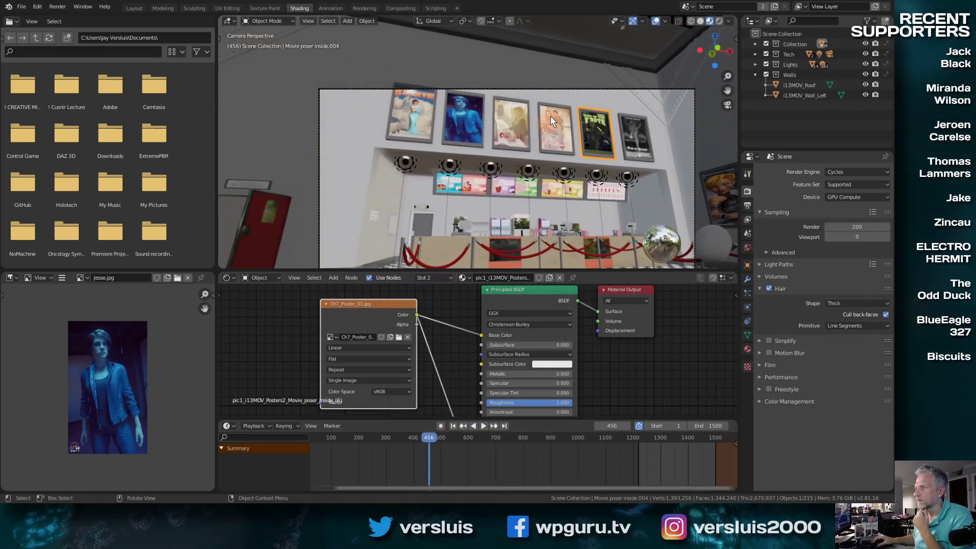
left_click(426, 437)
left_click_drag(427, 437, 469, 436)
key("space")
key("Escape")
Examine the material nodes of the "Sarah" poster and the black-and-white poster beside the red doors, ending with the "Sarah" poster selected.
left_click(252, 168)
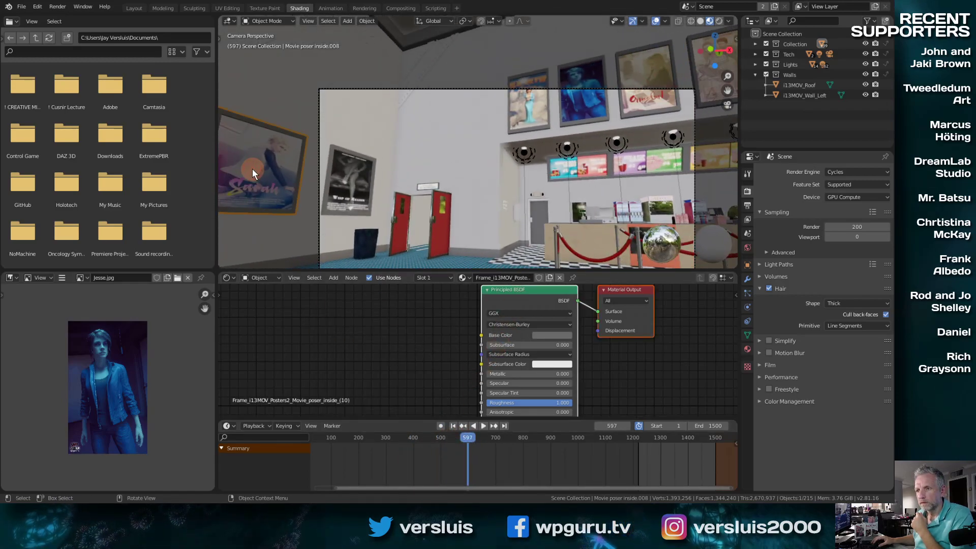
left_click_drag(414, 270, 416, 274)
scroll(429, 334, "down", 3)
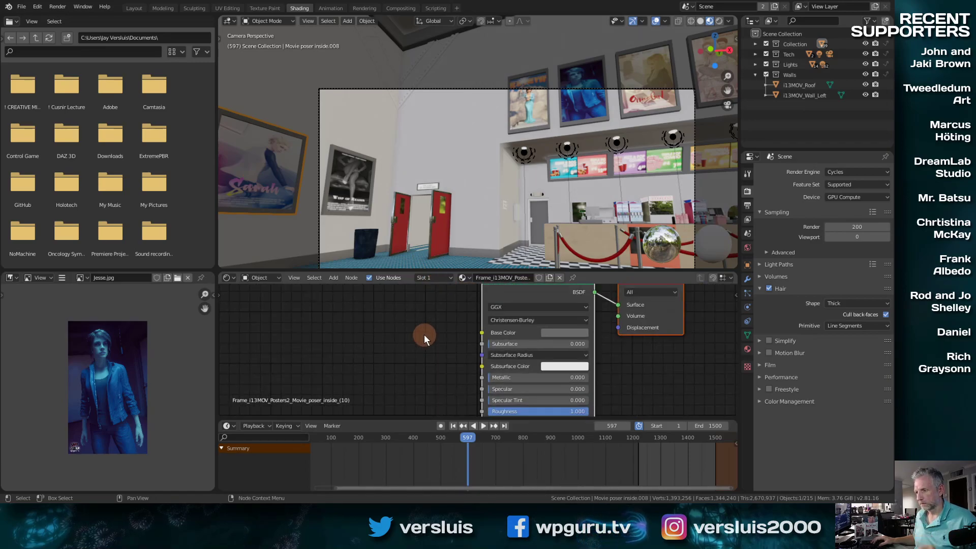
scroll(422, 333, "down", 2)
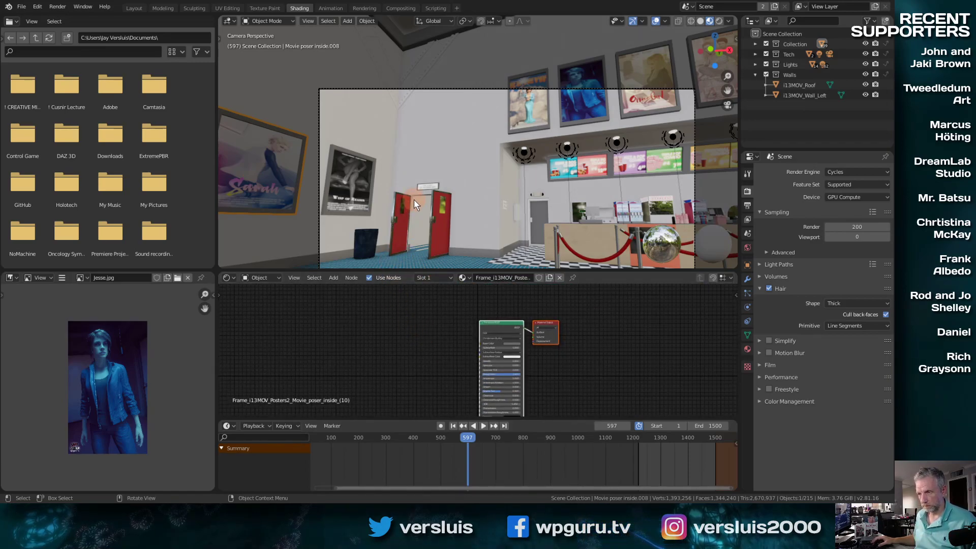
middle_click_drag(414, 200, 580, 169)
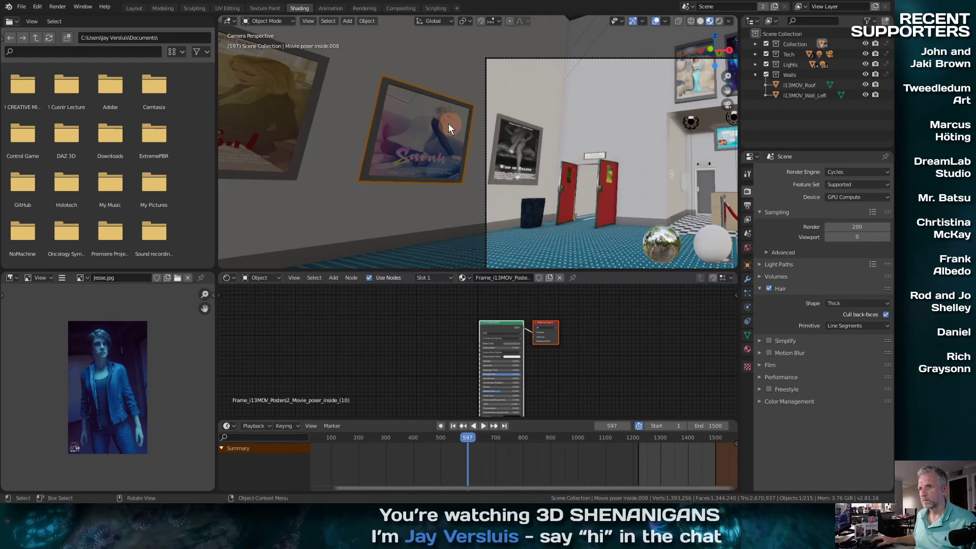
left_click(523, 135)
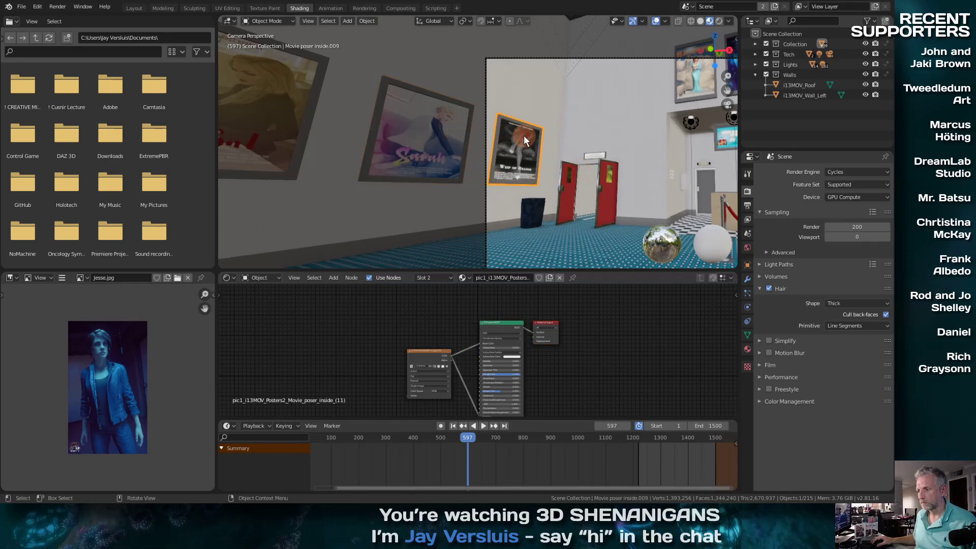
left_click(427, 155)
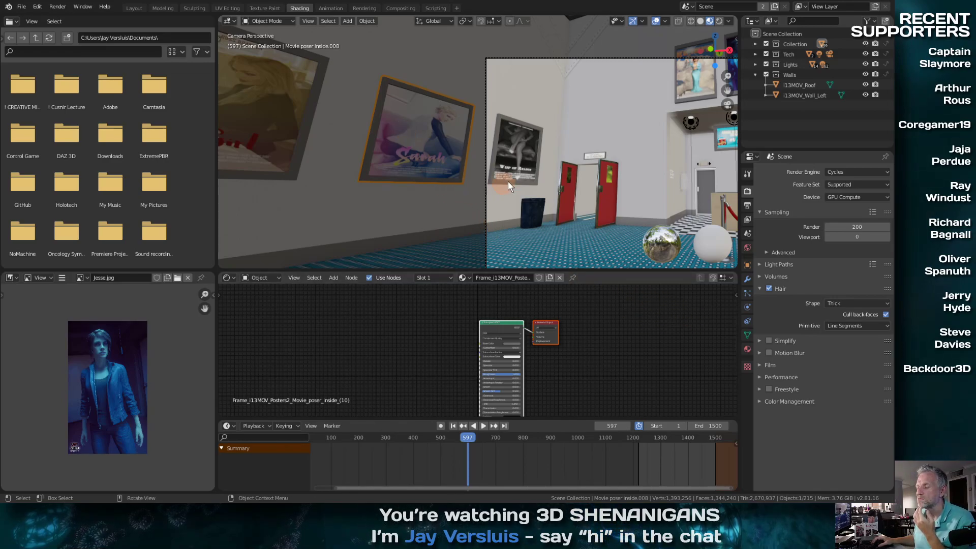
Look through the loaded images and display i13mt-movieposter03.jpg in the image editor.
left_click(81, 278)
scroll(127, 333, "up", 7)
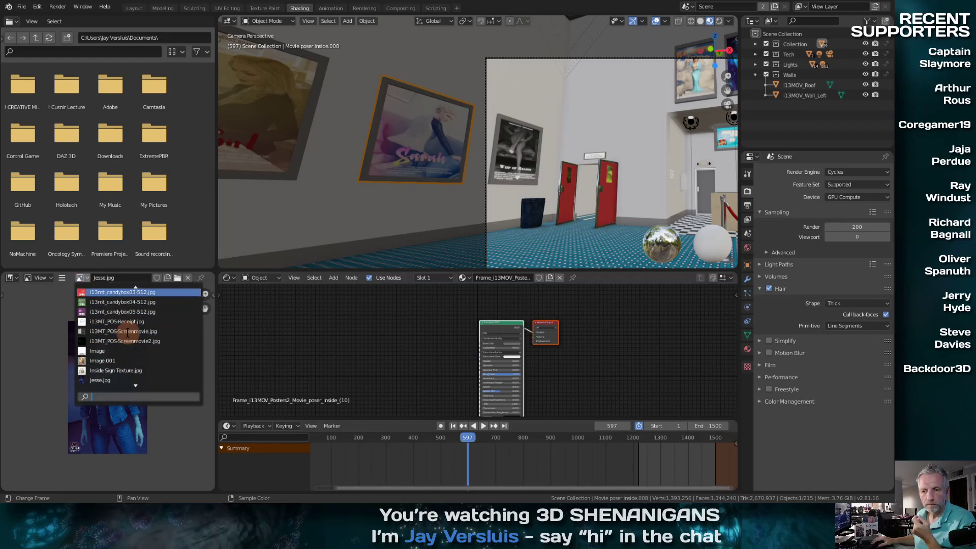
scroll(127, 333, "down", 9)
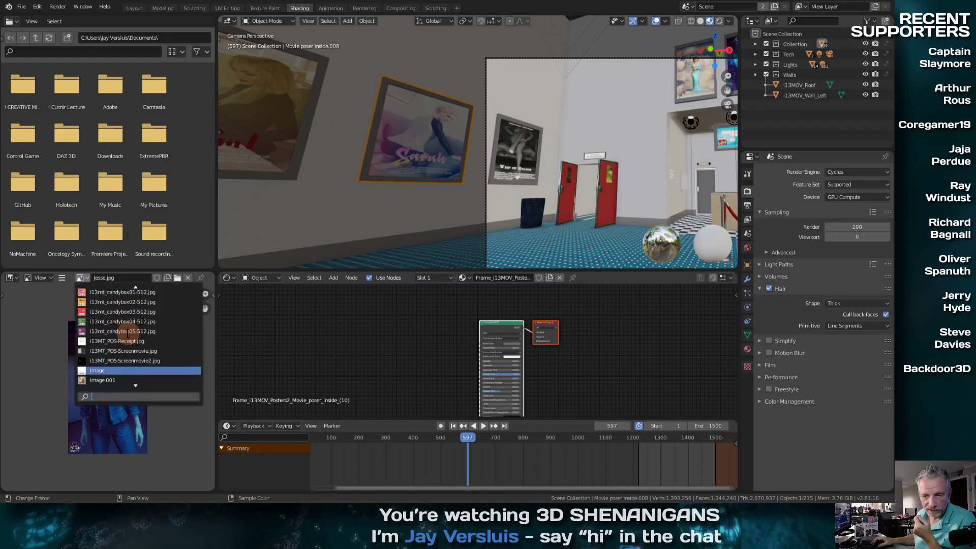
scroll(127, 336, "up", 14)
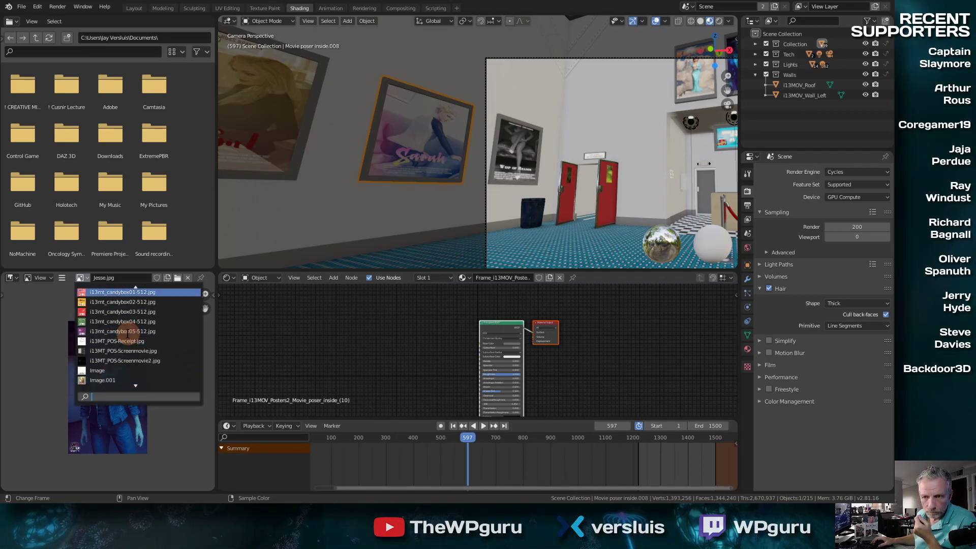
scroll(122, 333, "up", 8)
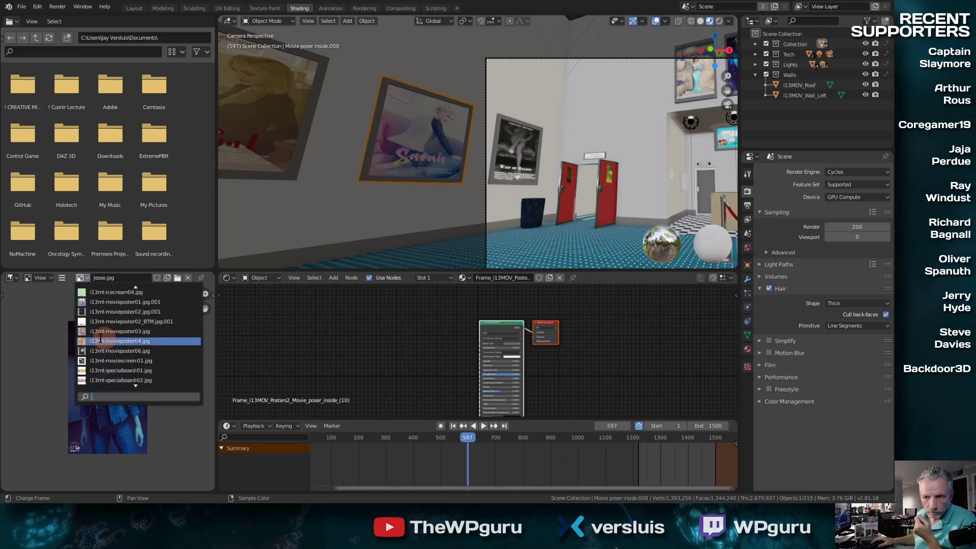
left_click(104, 331)
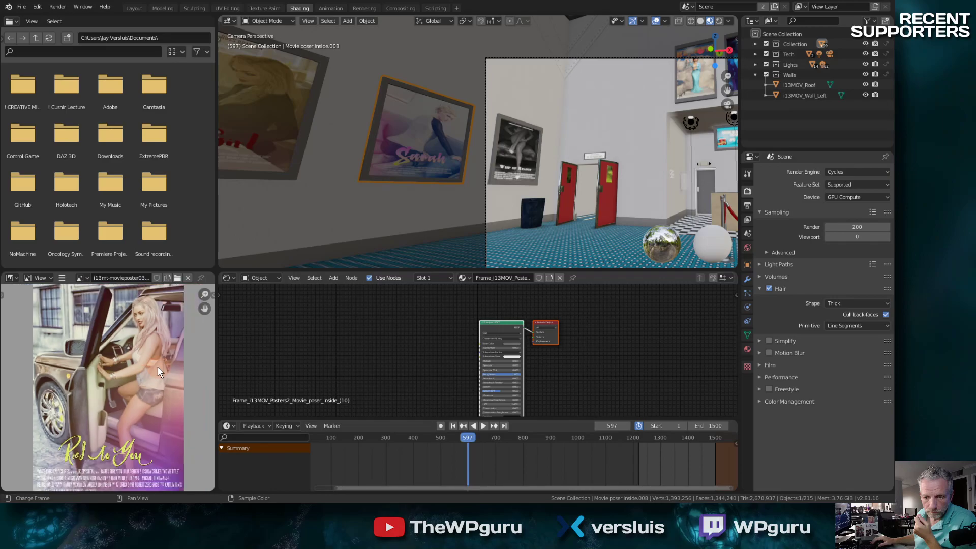
scroll(158, 367, "down", 3)
scroll(158, 367, "up", 2)
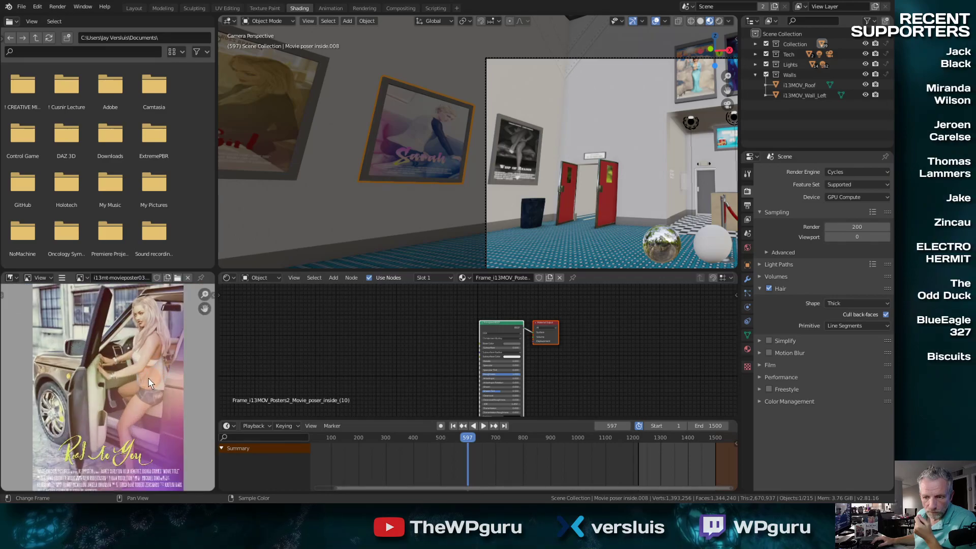
Display i13mt-movieposter01.jpg.001 in the image editor.
left_click(82, 278)
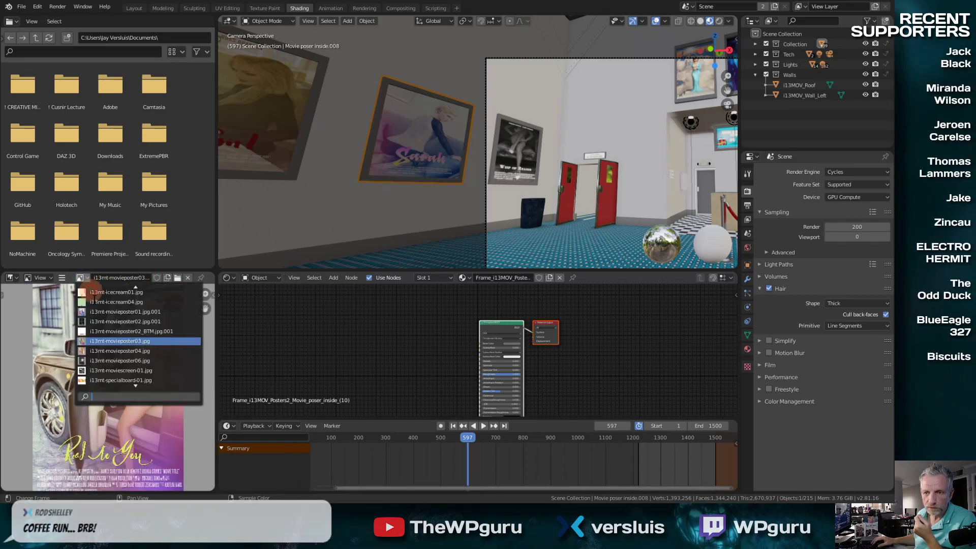
left_click(150, 315)
left_click(81, 278)
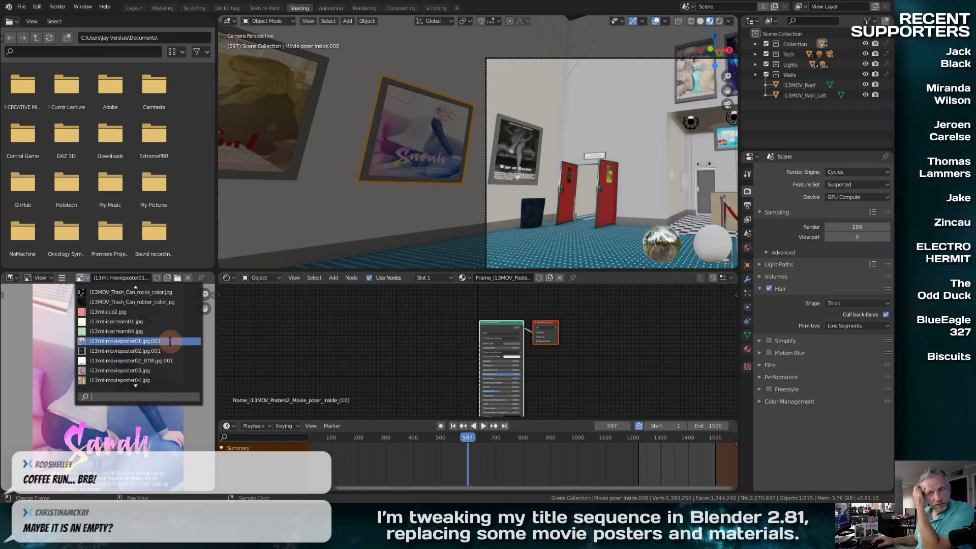
left_click(508, 152)
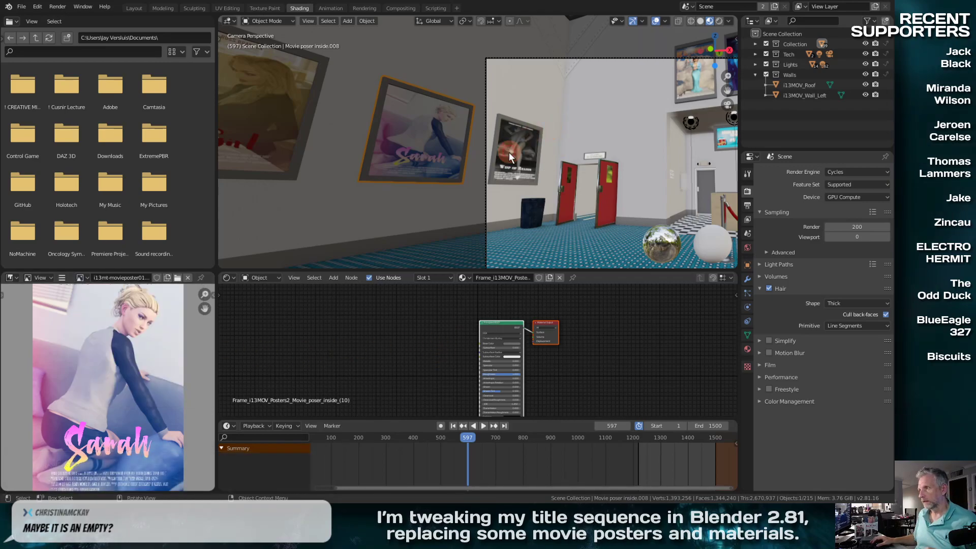
Examine the texture nodes of the black-and-white poster beside the red doors and compare it with the posters above the counter.
left_click(511, 163)
left_click(459, 335)
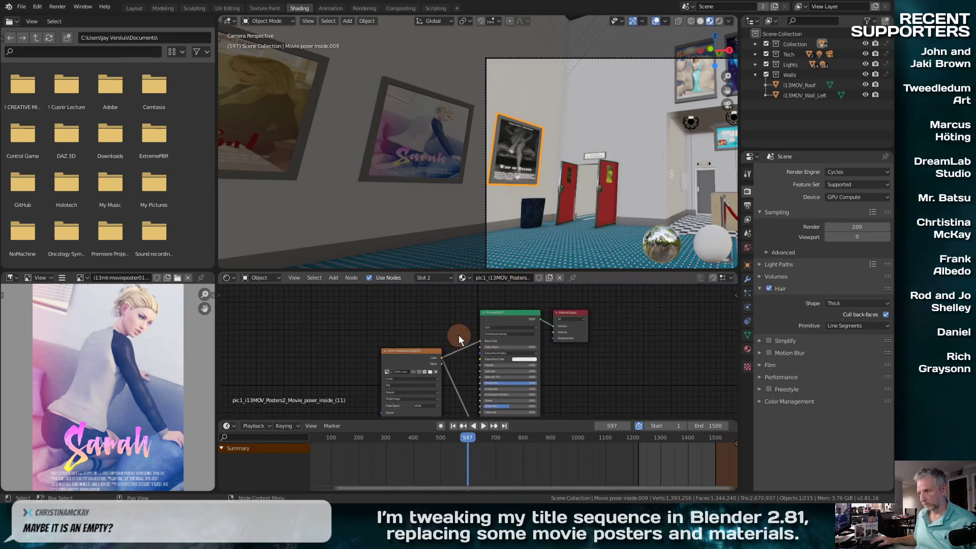
scroll(458, 334, "up", 2)
middle_click_drag(516, 203, 305, 208, "shift")
middle_click_drag(366, 219, 360, 207)
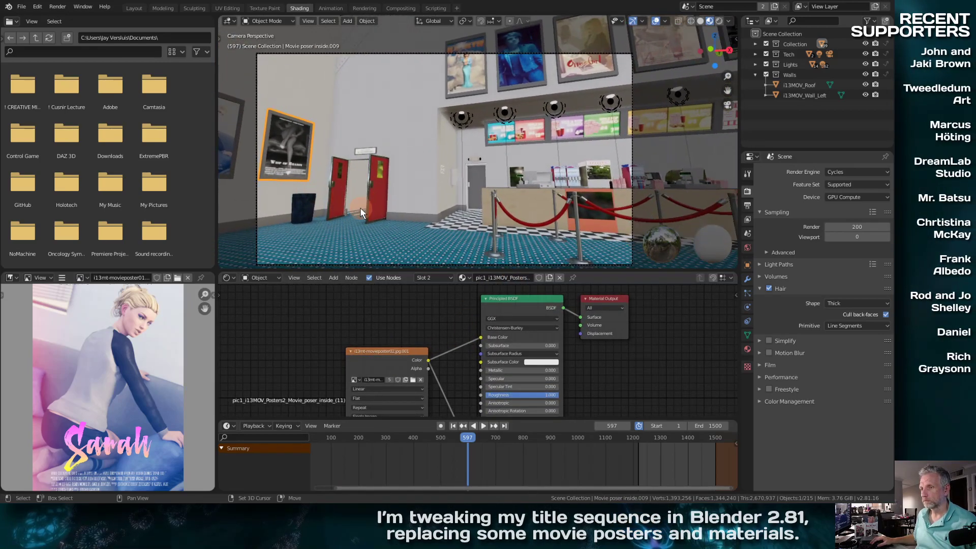
middle_click_drag(413, 175, 453, 209)
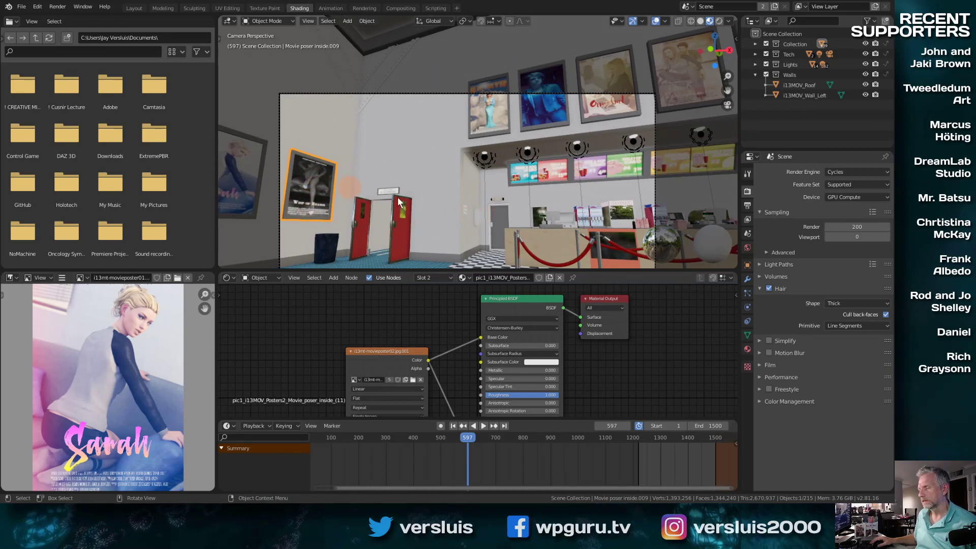
middle_click_drag(310, 172, 528, 96)
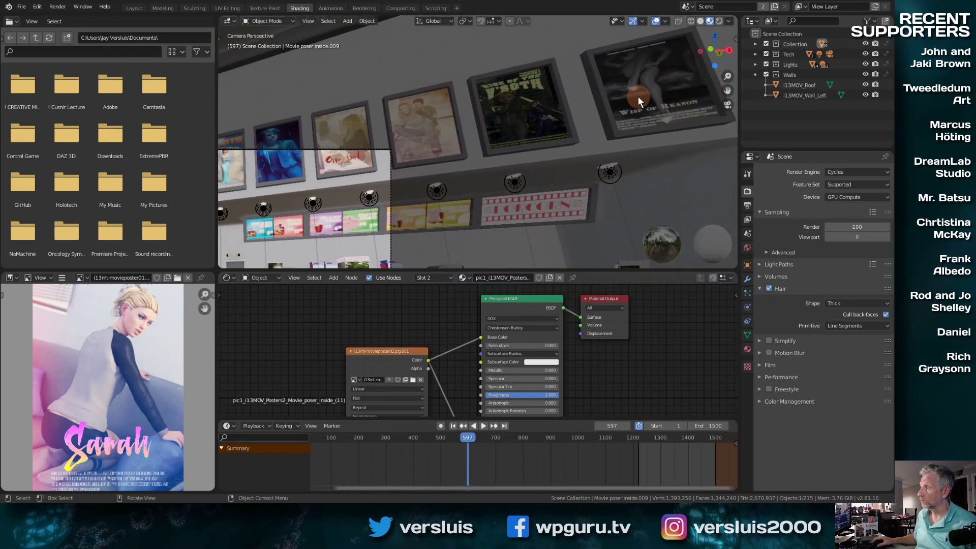
left_click_drag(638, 95, 645, 157)
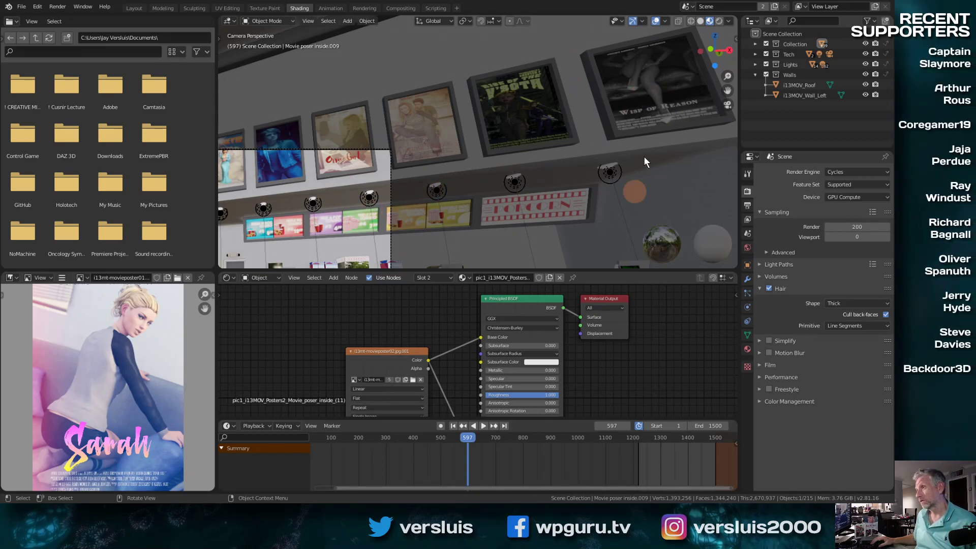
middle_click_drag(420, 216, 477, 190)
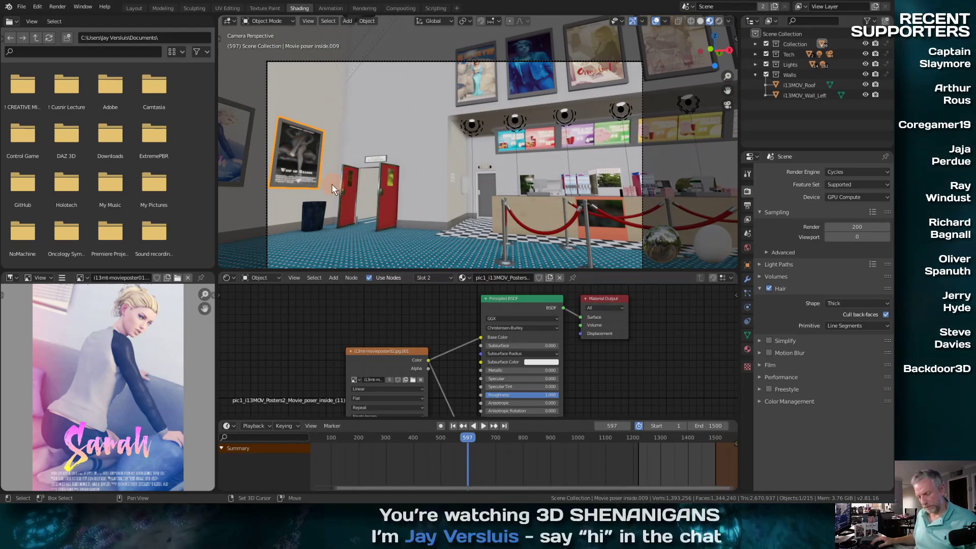
Compare the materials of the "Sarah" poster and the "Wisp of Reason" poster beside the red doors, ending with "Wisp of Reason" selected.
middle_click_drag(295, 145, 374, 181, "shift")
left_click(344, 168)
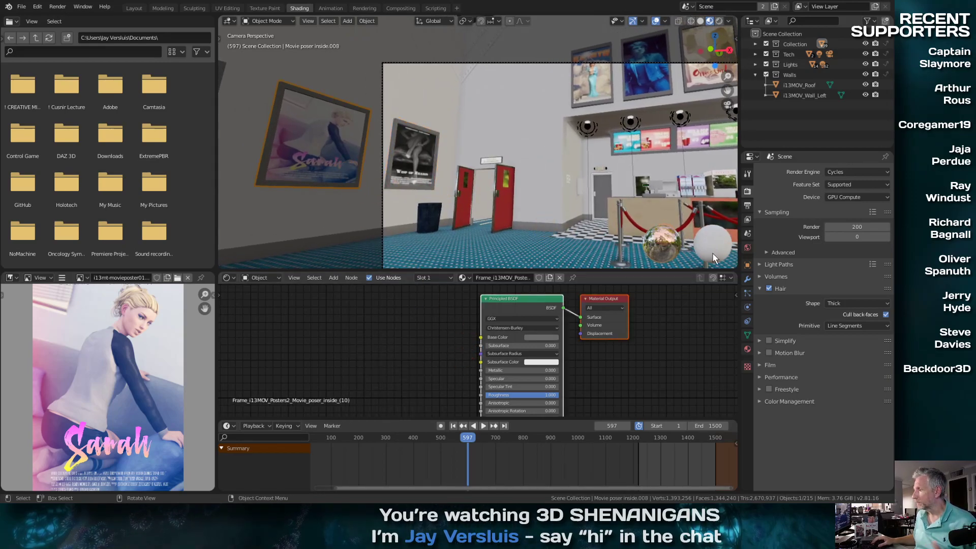
left_click(413, 152)
left_click(355, 168)
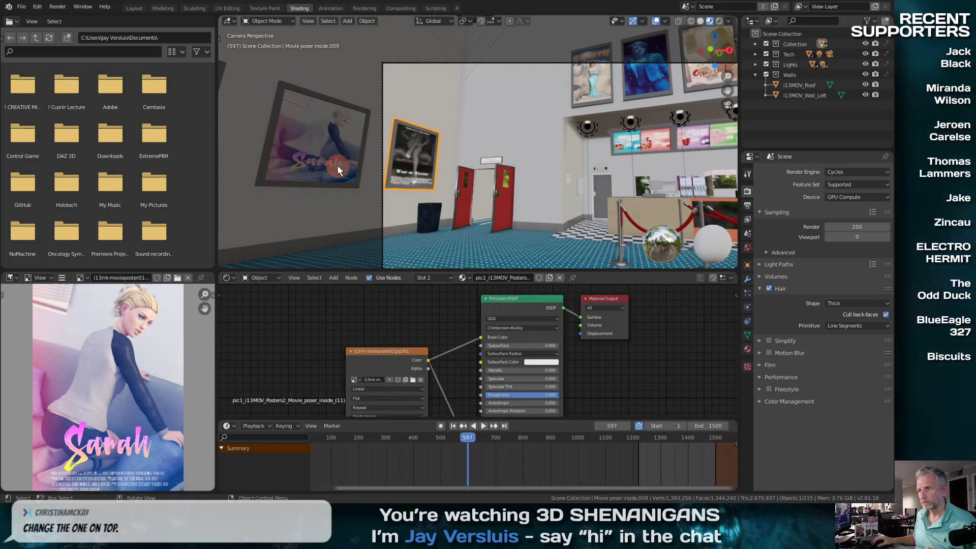
left_click(432, 169)
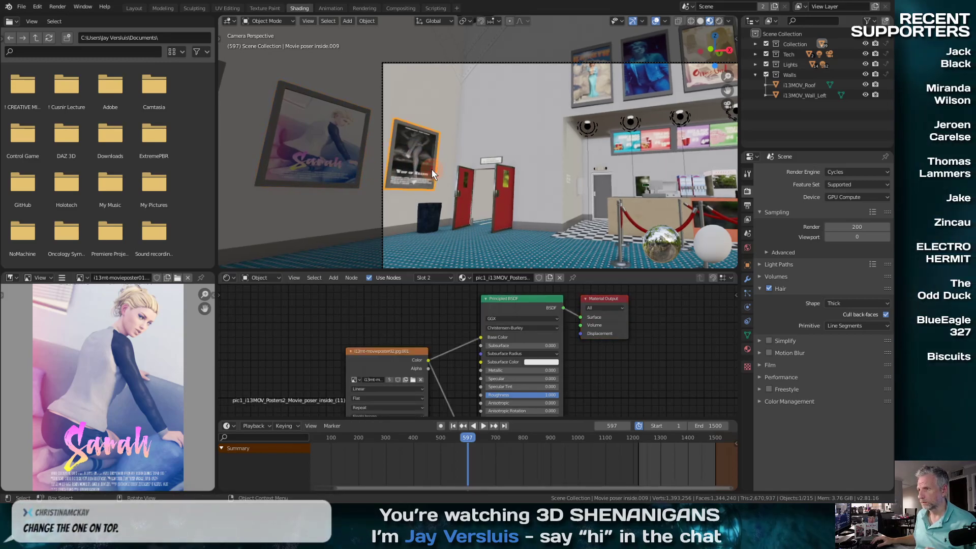
left_click(352, 154)
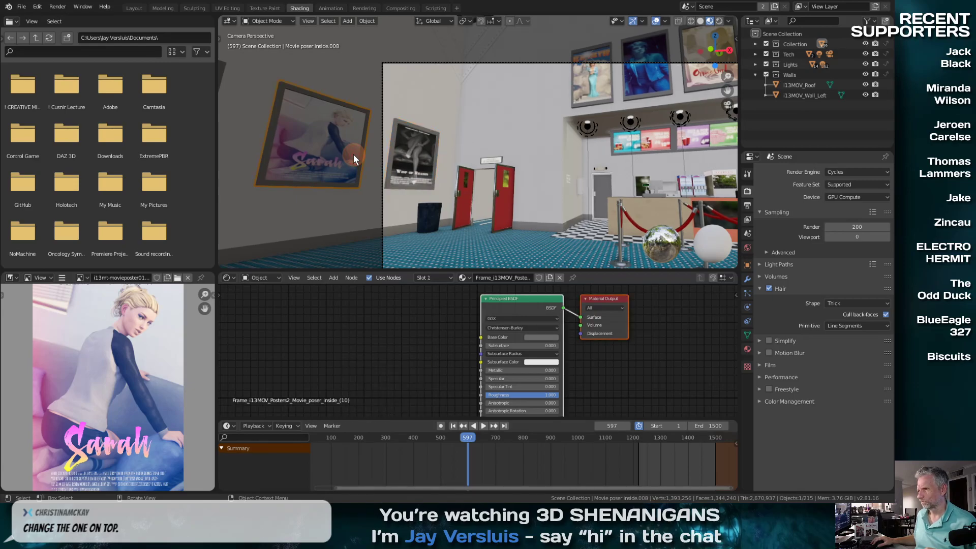
left_click(427, 166)
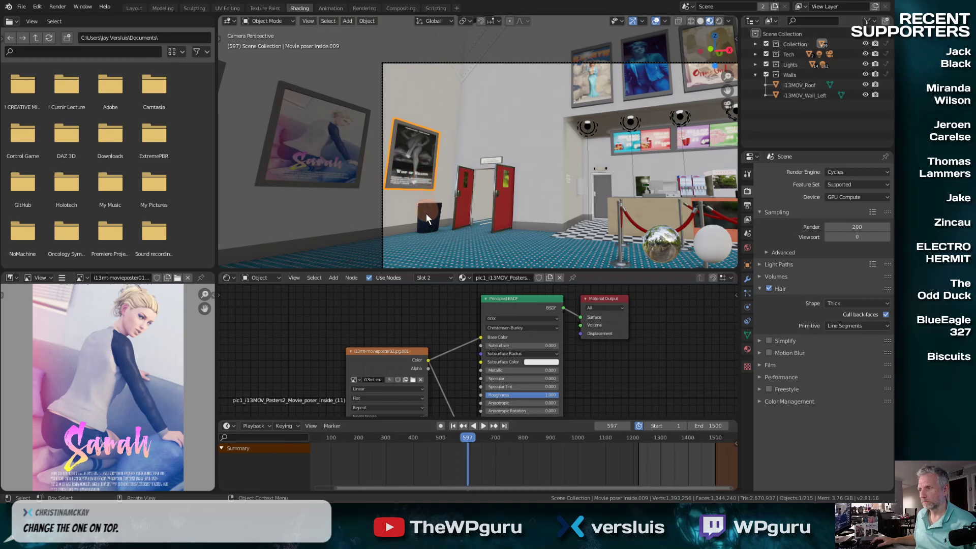
Select the "Wisp of Reason" poster at the end of the row above the counter and assign i13mt-movieposter01.jpg.001 to its image texture.
middle_click_drag(484, 201, 310, 203, "shift")
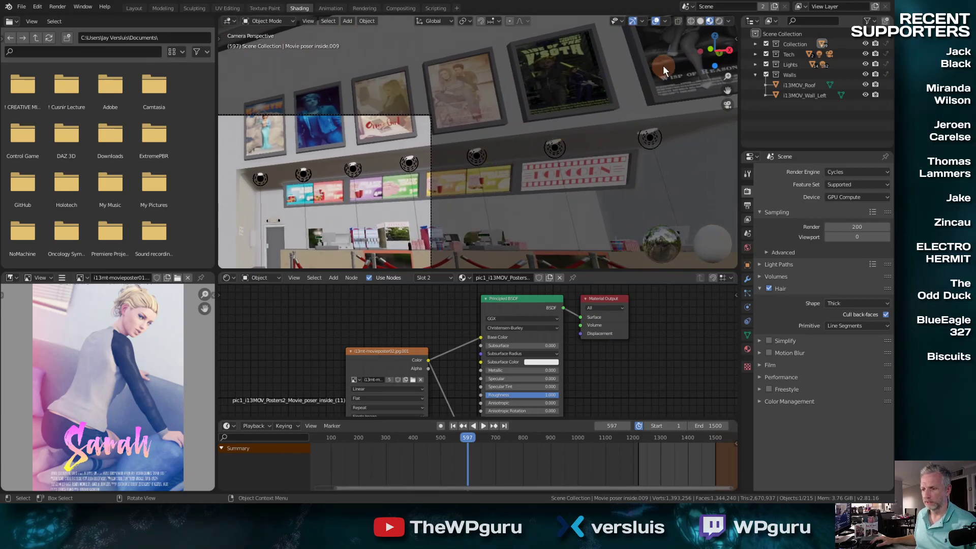
left_click(122, 278)
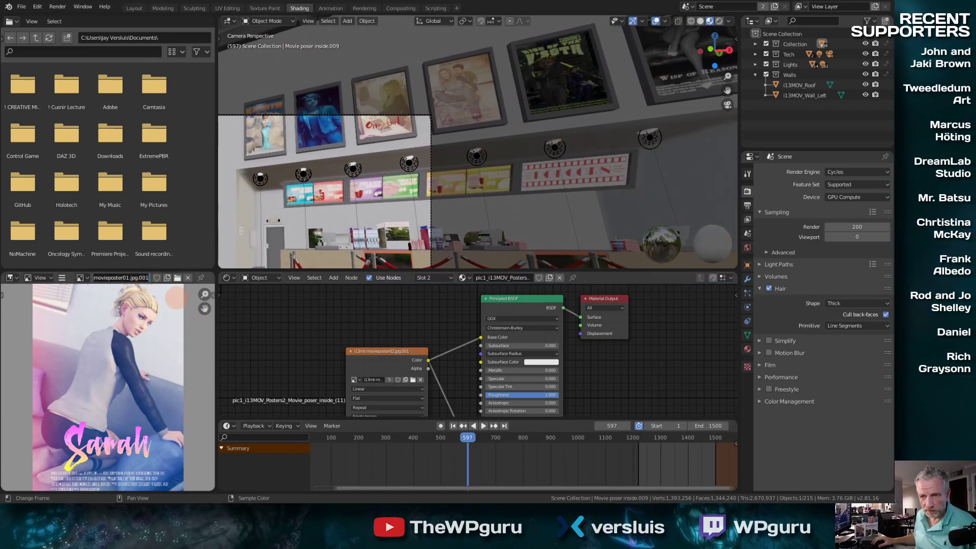
left_click(675, 78)
scroll(466, 232, "up", 2)
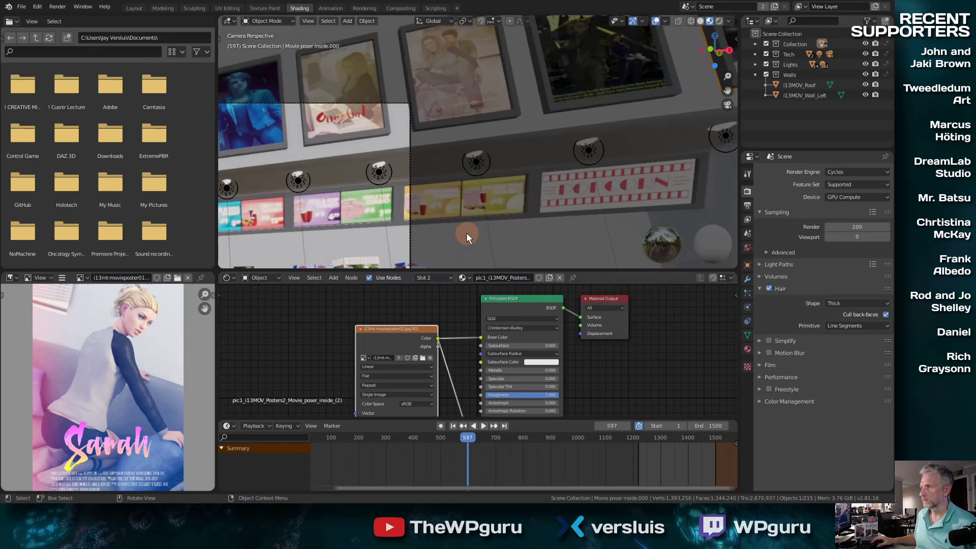
scroll(465, 232, "down", 3)
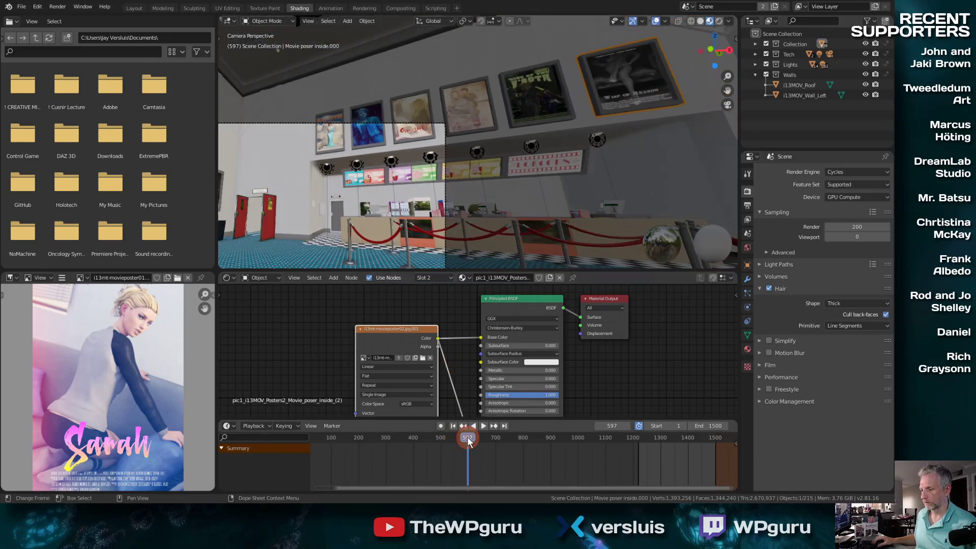
left_click_drag(468, 440, 419, 447)
key("space")
key("space")
middle_click_drag(426, 255, 478, 206)
key("KP_Decimal")
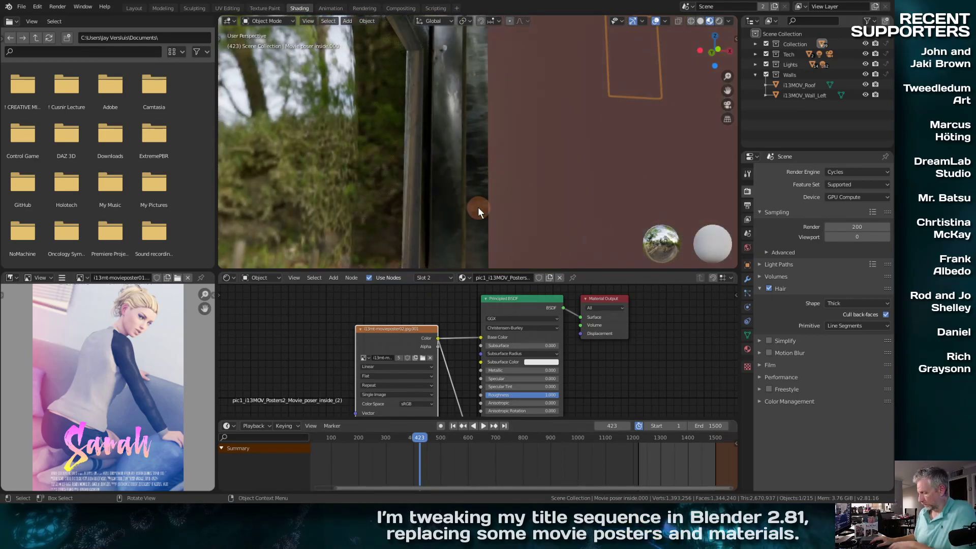
left_click(383, 328)
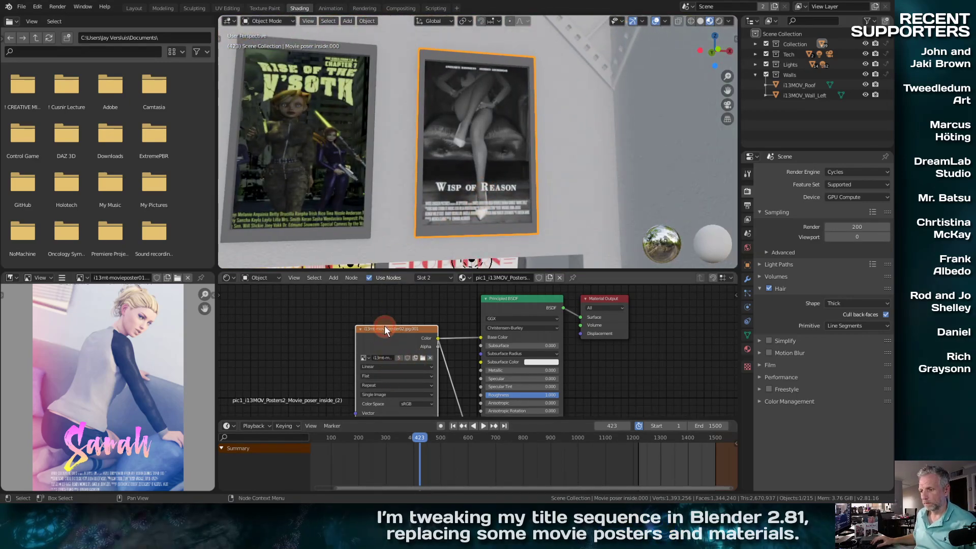
left_click_drag(384, 325, 378, 305)
left_click(361, 337)
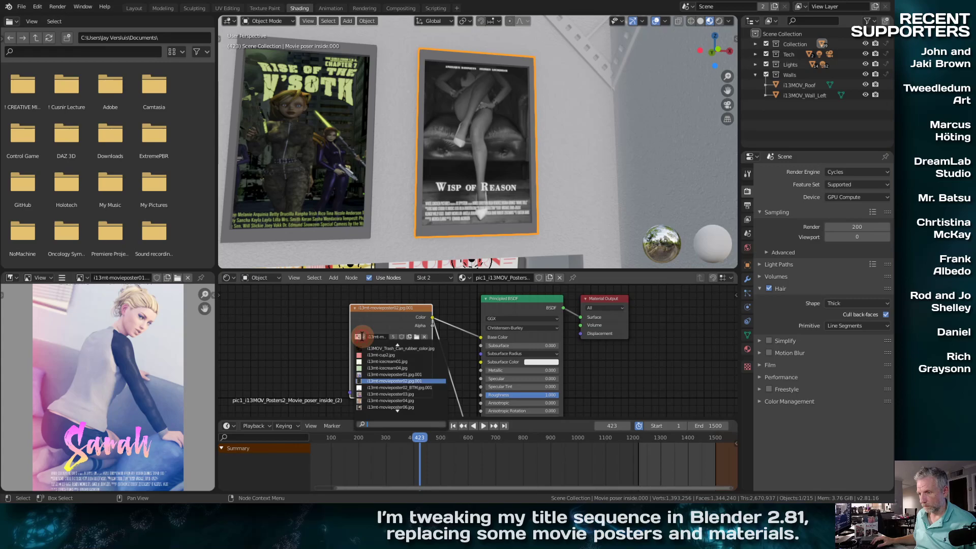
left_click(425, 374)
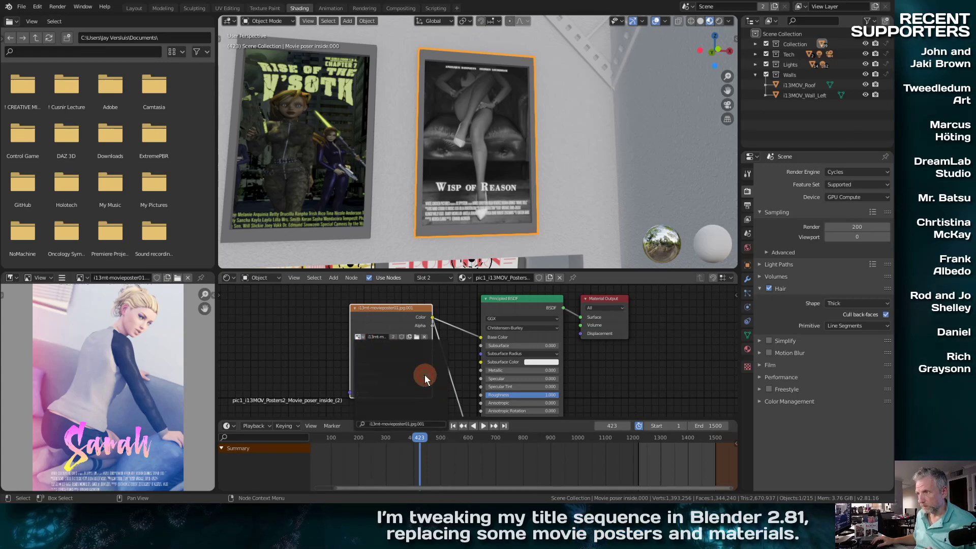
Inspect the posters above the counter one by one, from "Rise of the V'Soth" back to "Office Girl".
left_click_drag(428, 437, 414, 437)
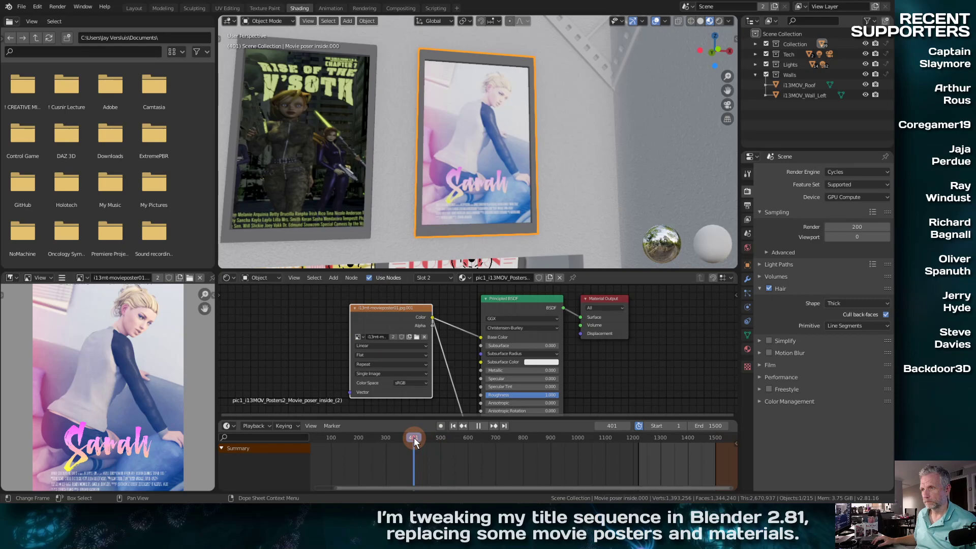
left_click(344, 197)
key("KP_Decimal")
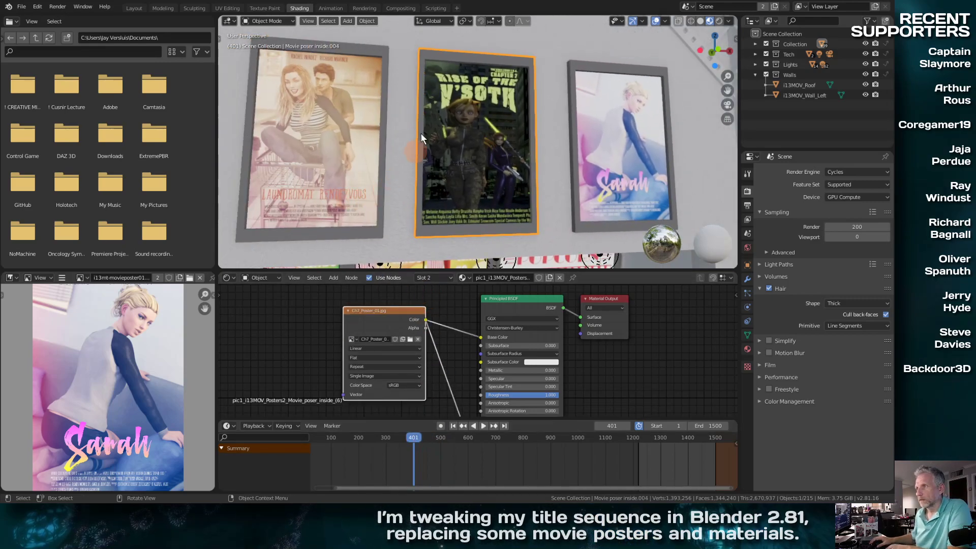
right_click(475, 158, "shift")
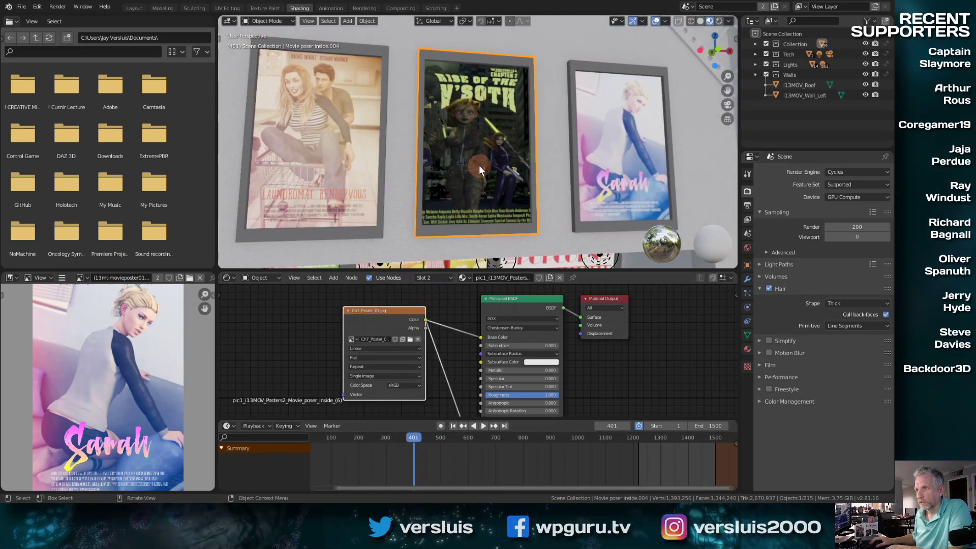
left_click(311, 193)
key("KP_Decimal")
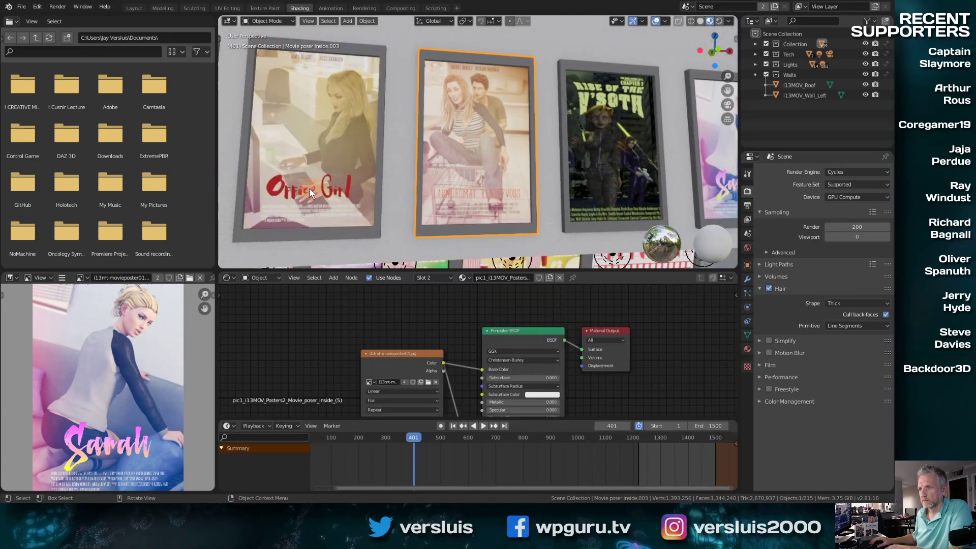
left_click(310, 189)
key("KP_Decimal")
left_click(435, 175)
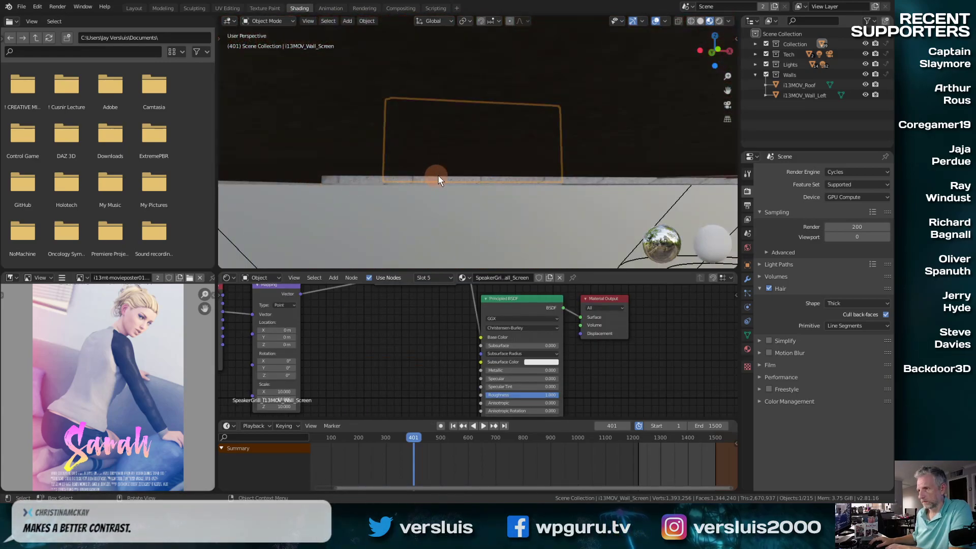
left_click(476, 182)
key("KP_Decimal")
scroll(476, 187, "down", 8)
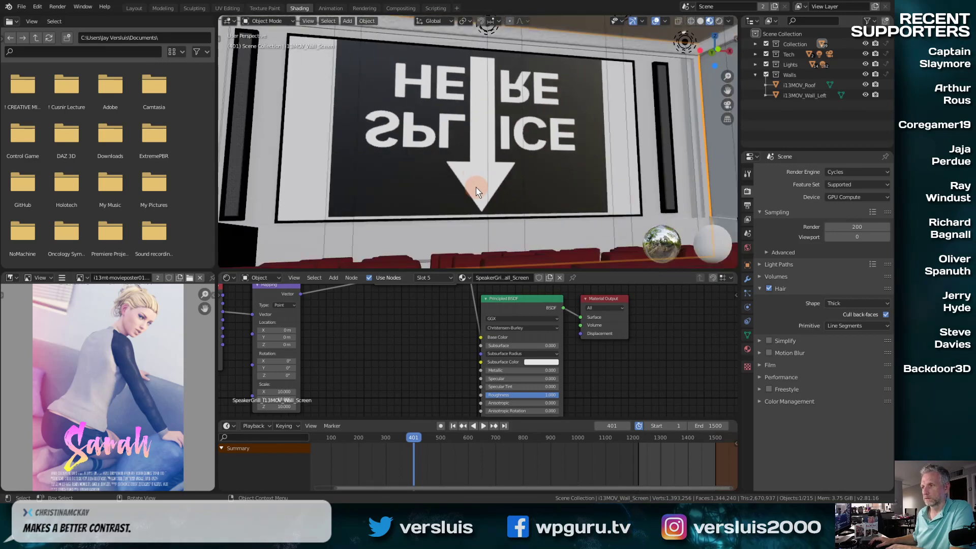
scroll(476, 163, "down", 6)
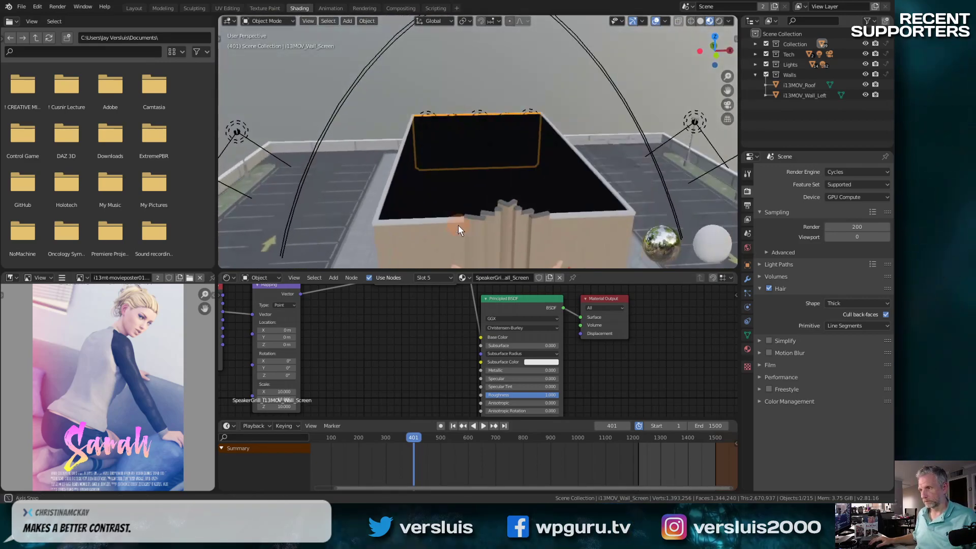
Return to the camera view and set the timeline to frame 435 to review the row of posters.
key("space")
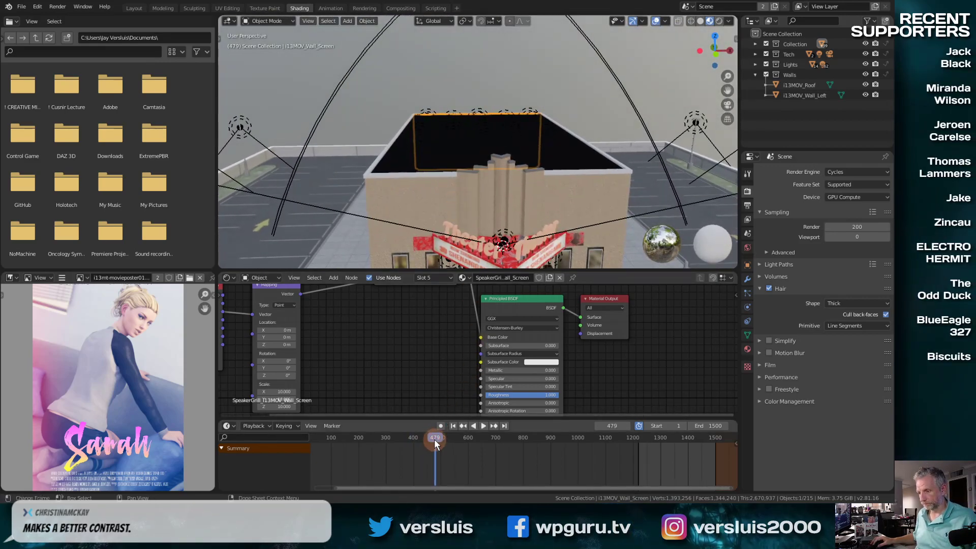
left_click_drag(434, 439, 423, 440)
left_click(379, 349)
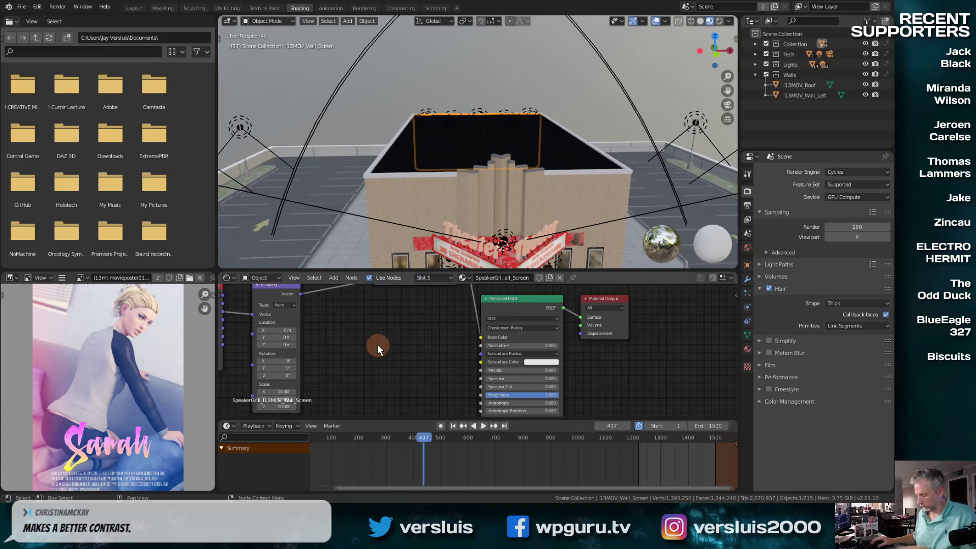
key("KP_0")
left_click(360, 423)
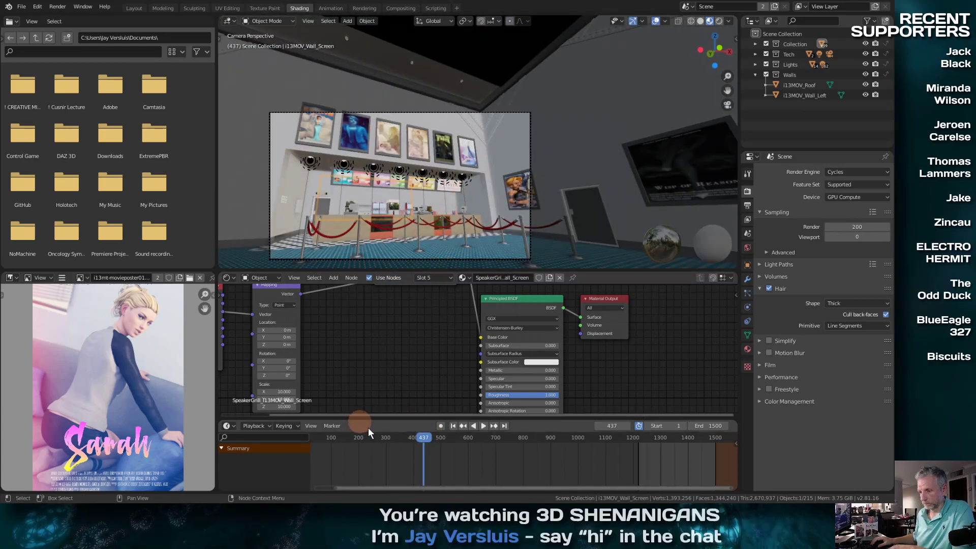
left_click(422, 438)
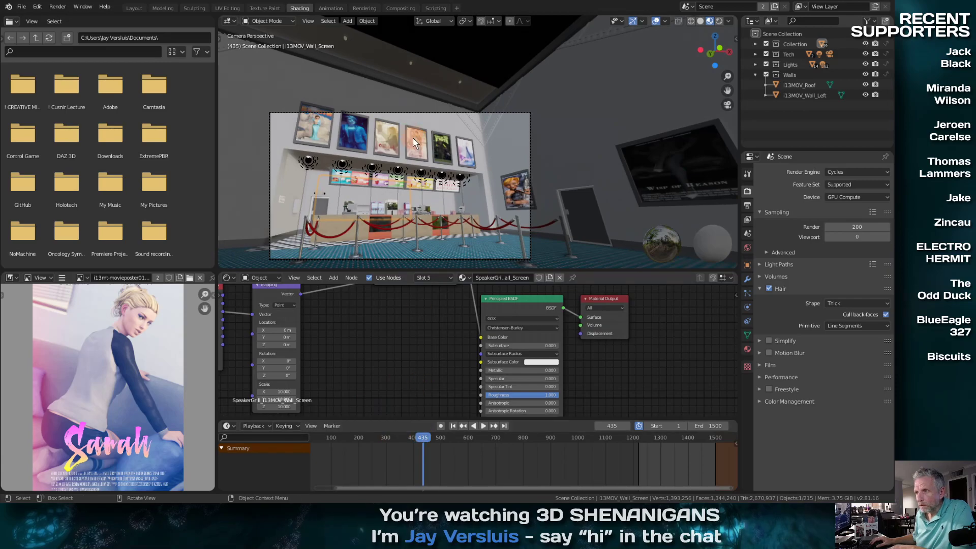
Select the blue-tinted second poster above the counter and view it closely beside its neighbours.
left_click(355, 133)
key("KP_Decimal")
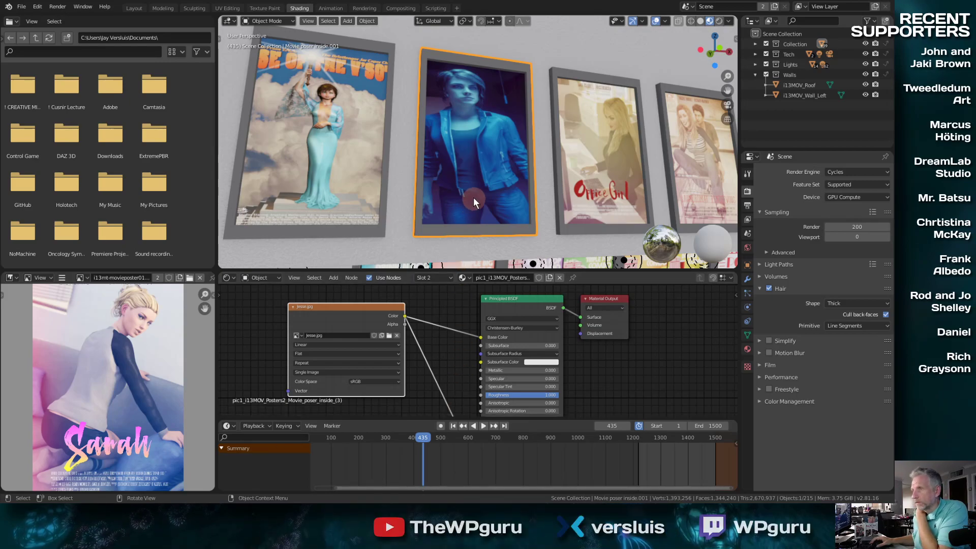
scroll(478, 194, "down", 3)
scroll(478, 193, "down", 2)
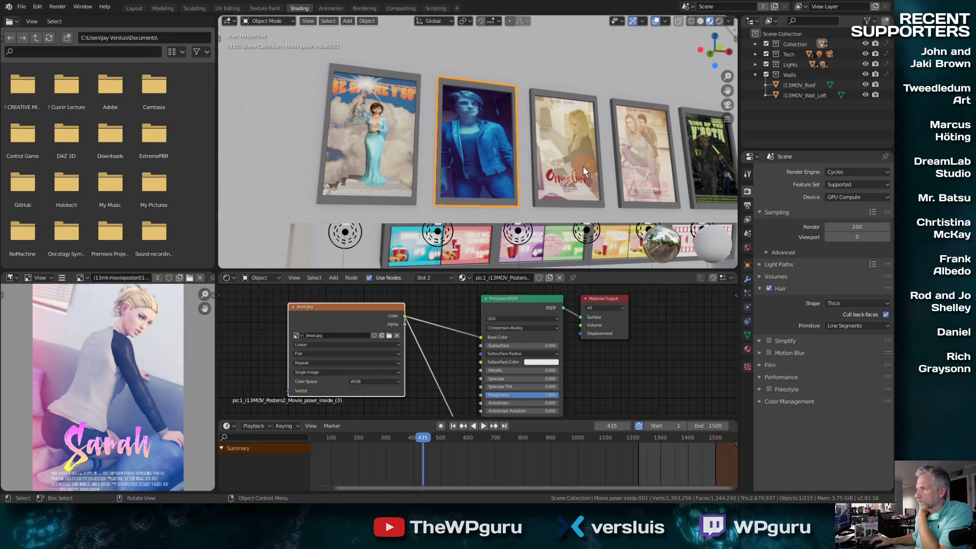
Select the blue-tinted second poster above the counter and select only its picture face for editing in the UV Editing workspace.
left_click(548, 164)
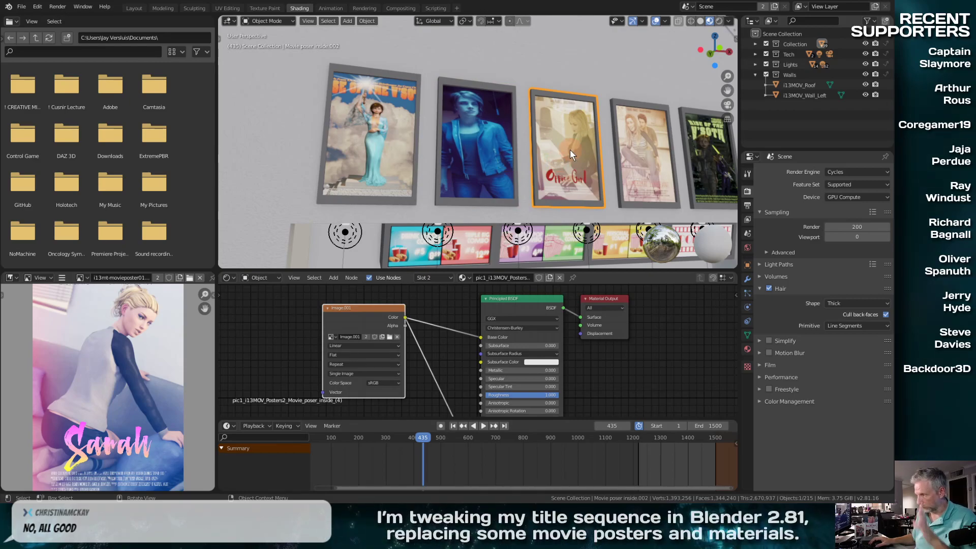
left_click(483, 151)
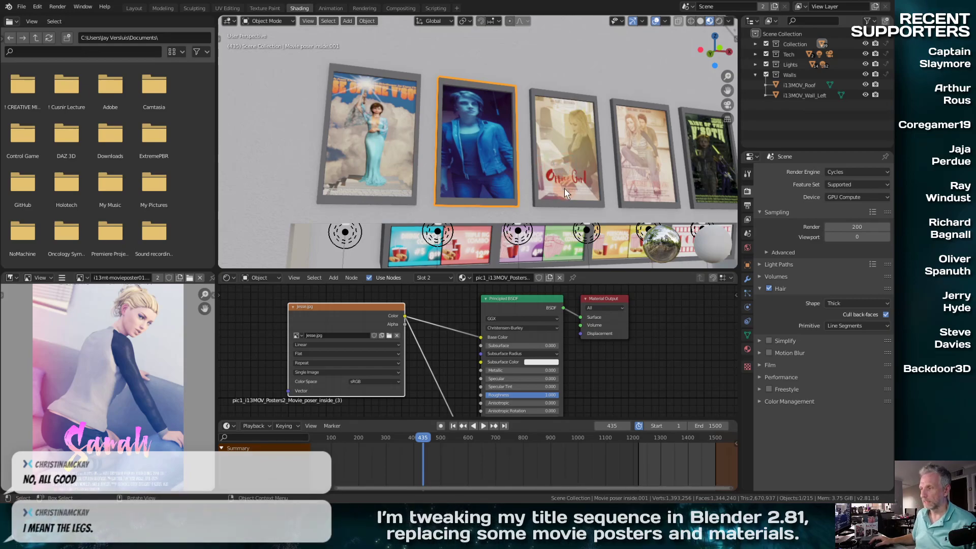
left_click(468, 152)
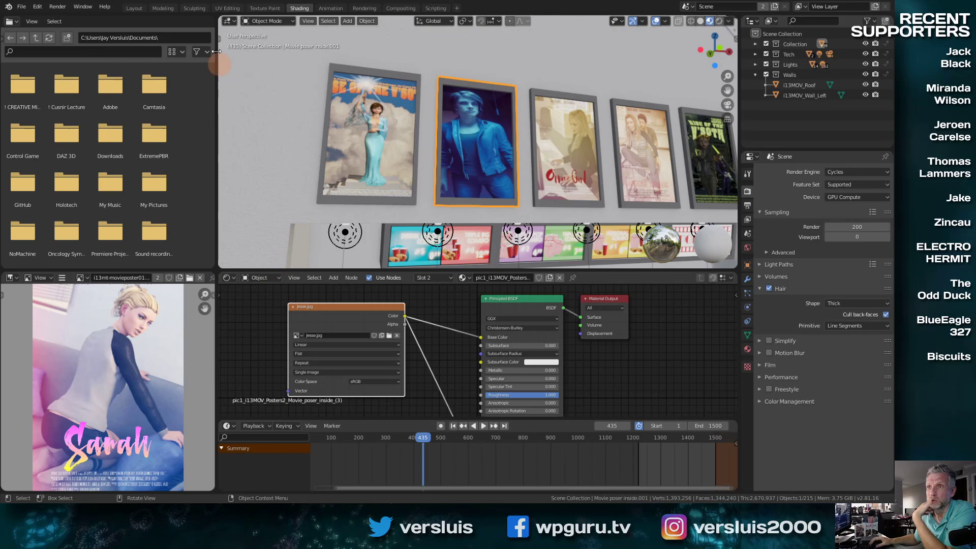
left_click(228, 8)
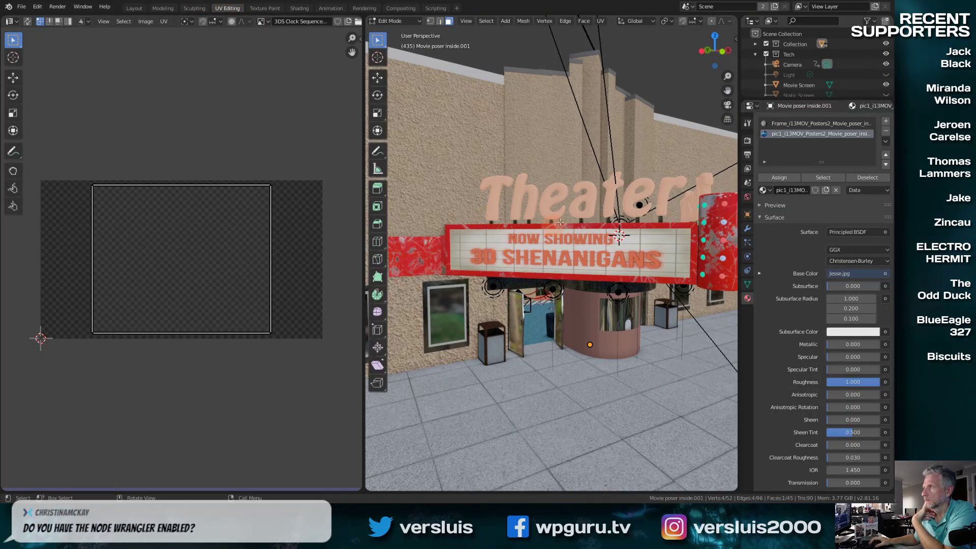
key("KP_Decimal")
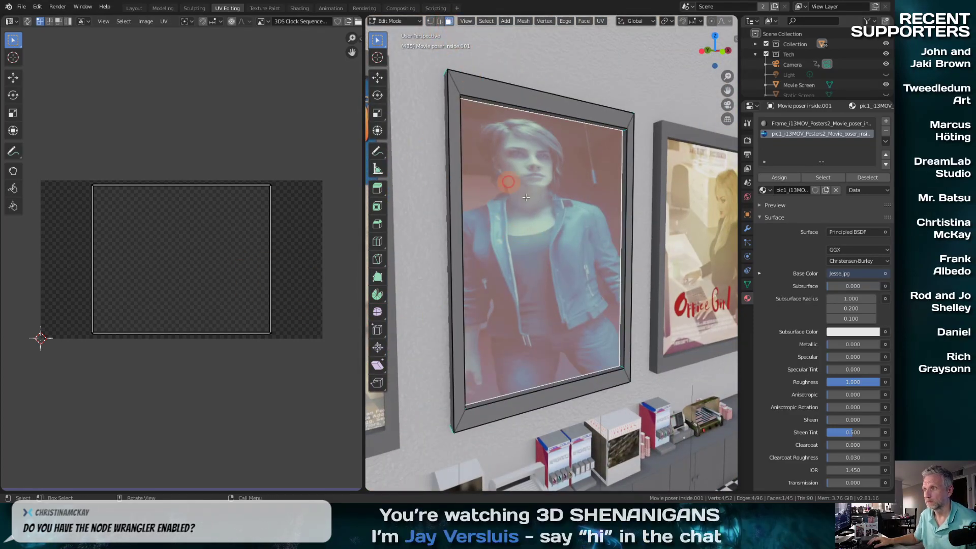
key("a")
key("a")
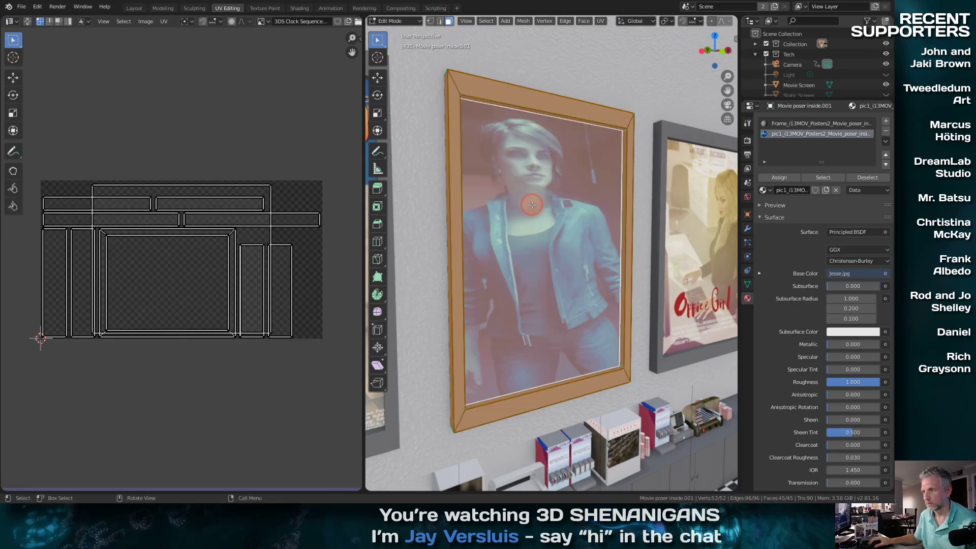
key("alt+a")
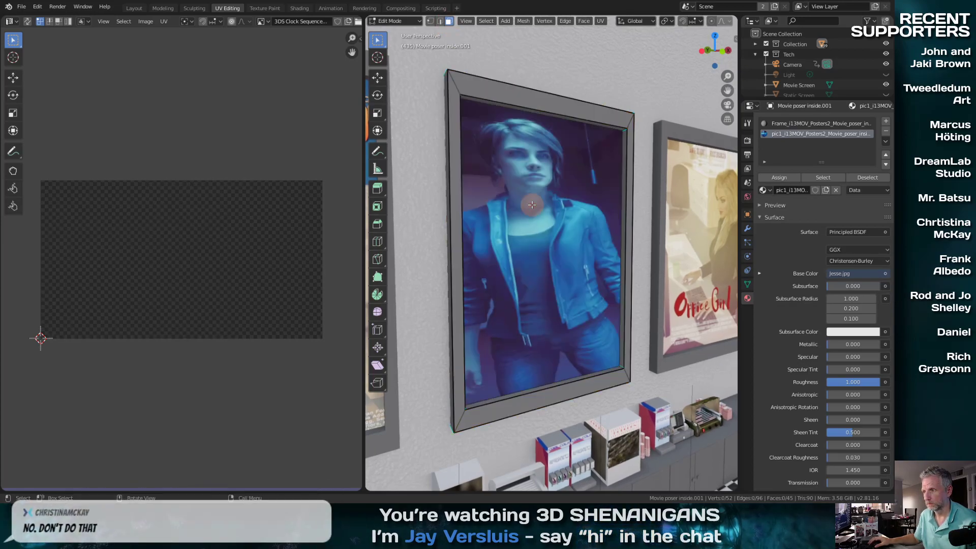
left_click(532, 204)
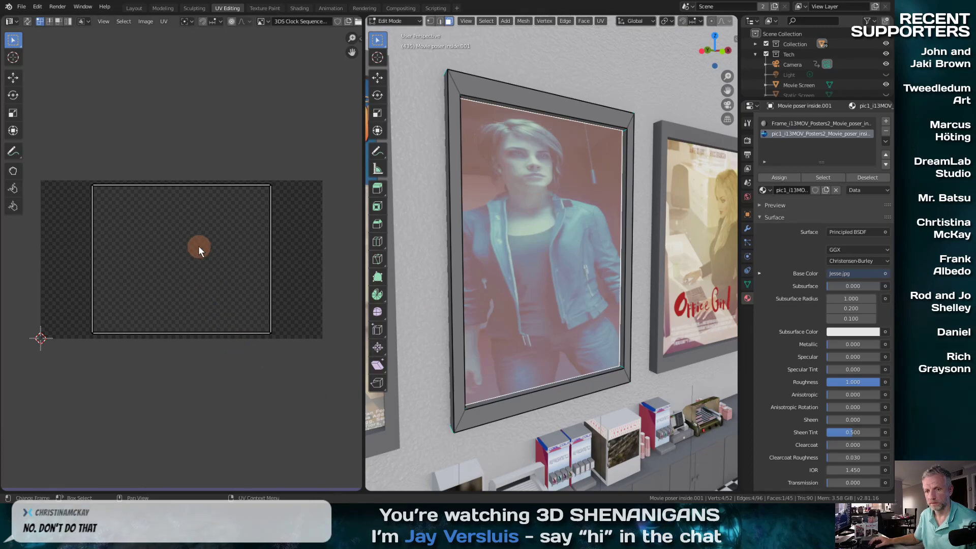
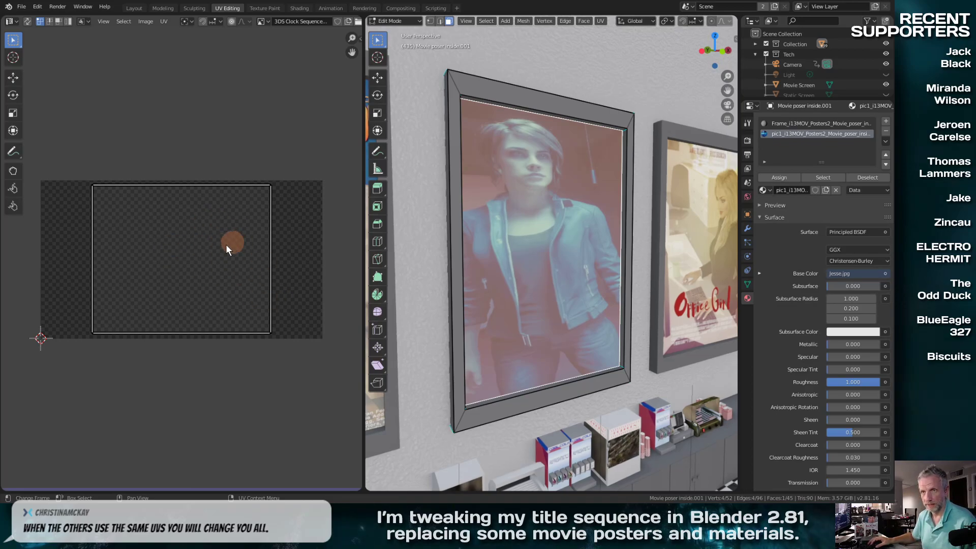
Scale all UVs of the blue-tinted poster's picture face by about 1.58 along X.
key("a")
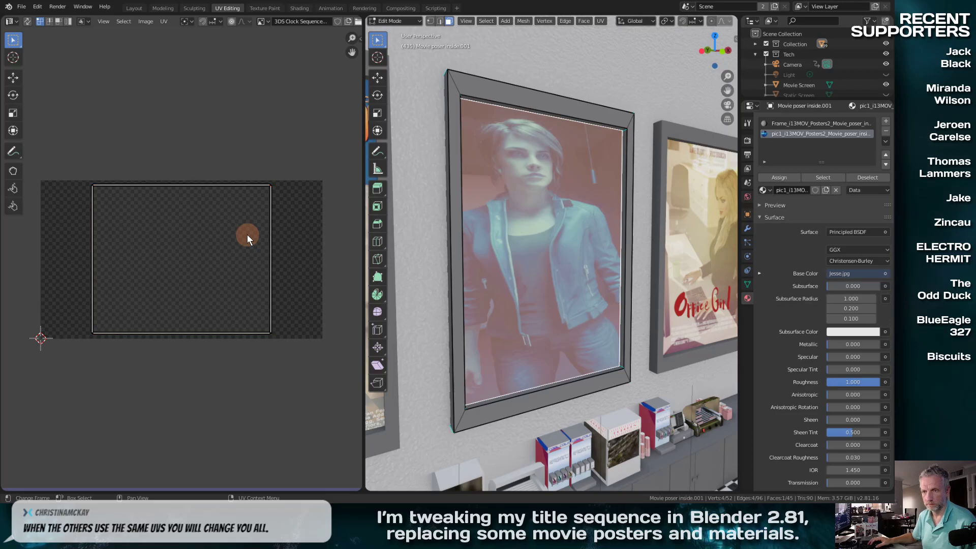
key("s")
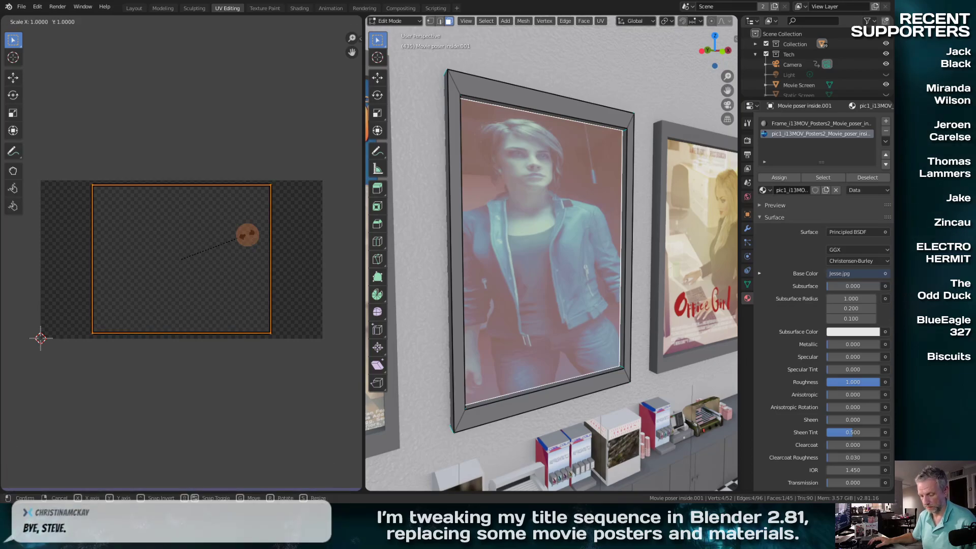
key("x")
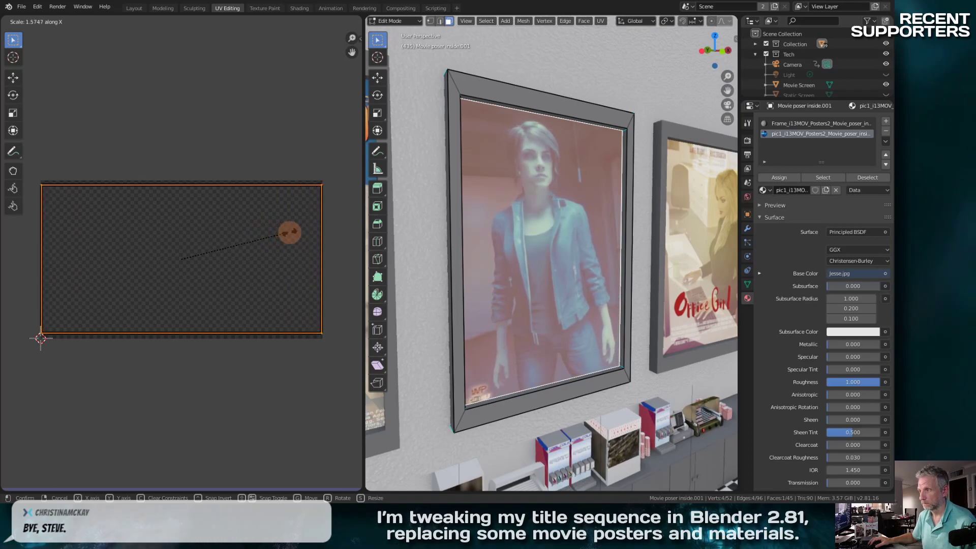
left_click(289, 232)
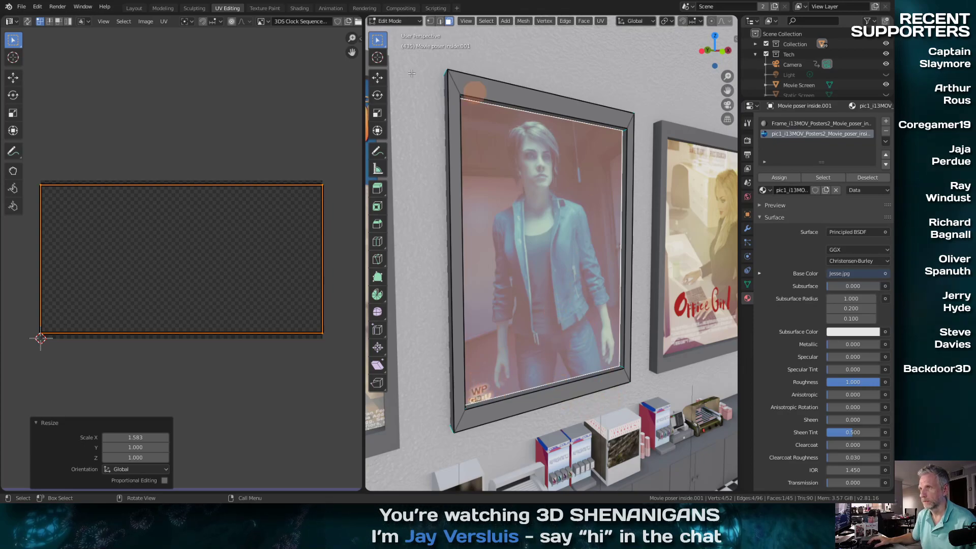
Select the first poster, showing the woman in the light blue dress, and select its picture face for UV editing.
left_click(298, 9)
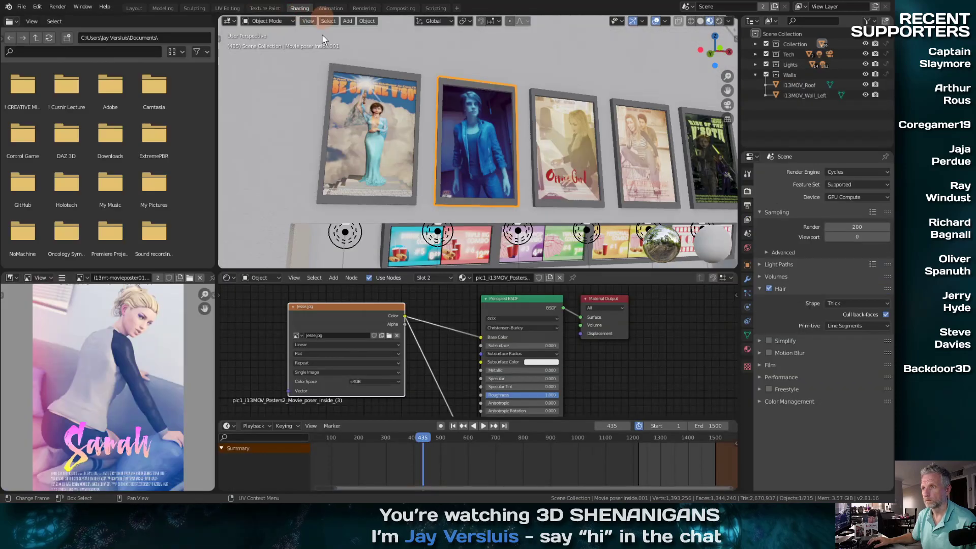
left_click(402, 152)
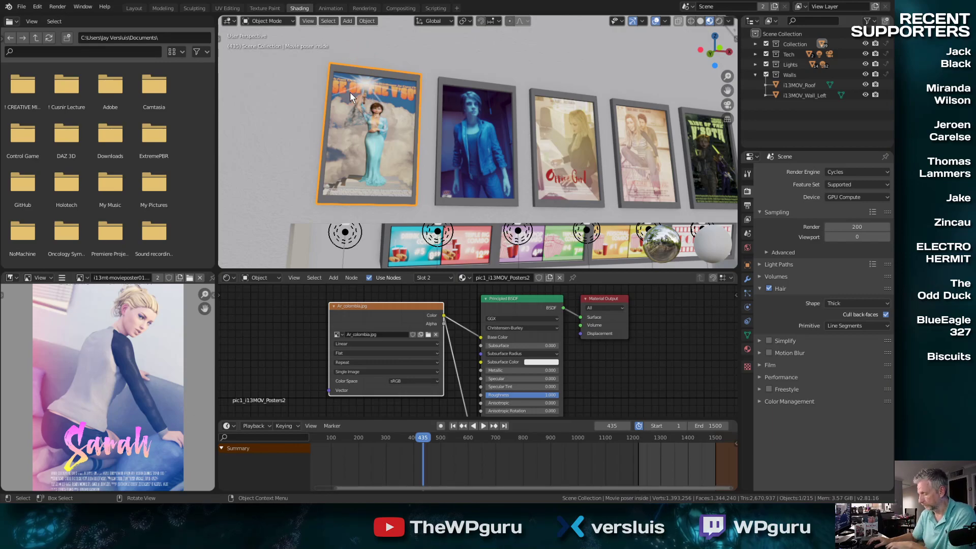
left_click(190, 15)
left_click(227, 8)
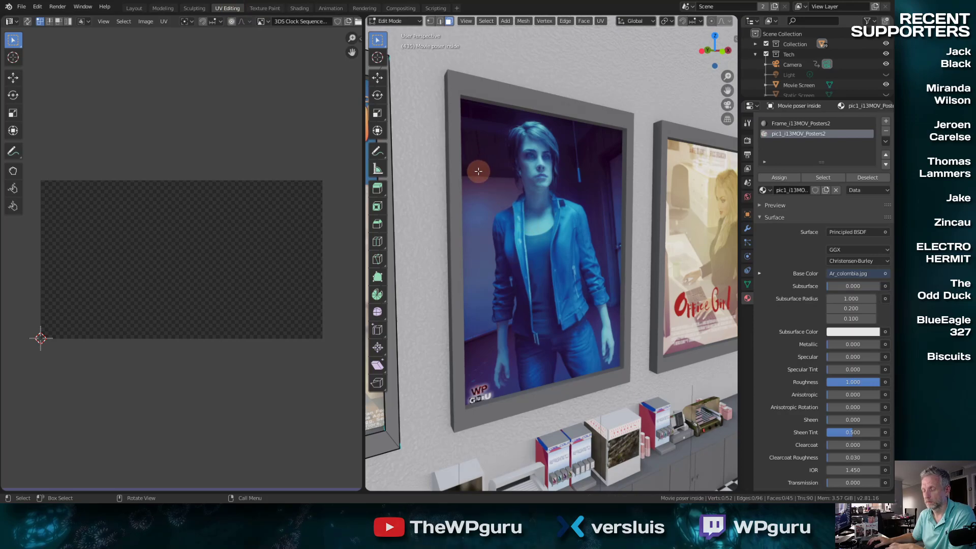
key("Tab")
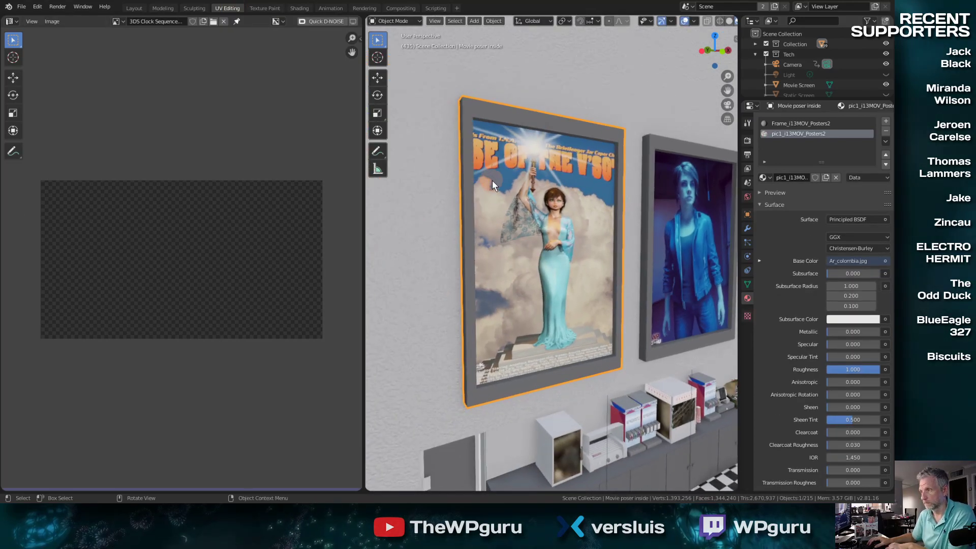
key("Tab")
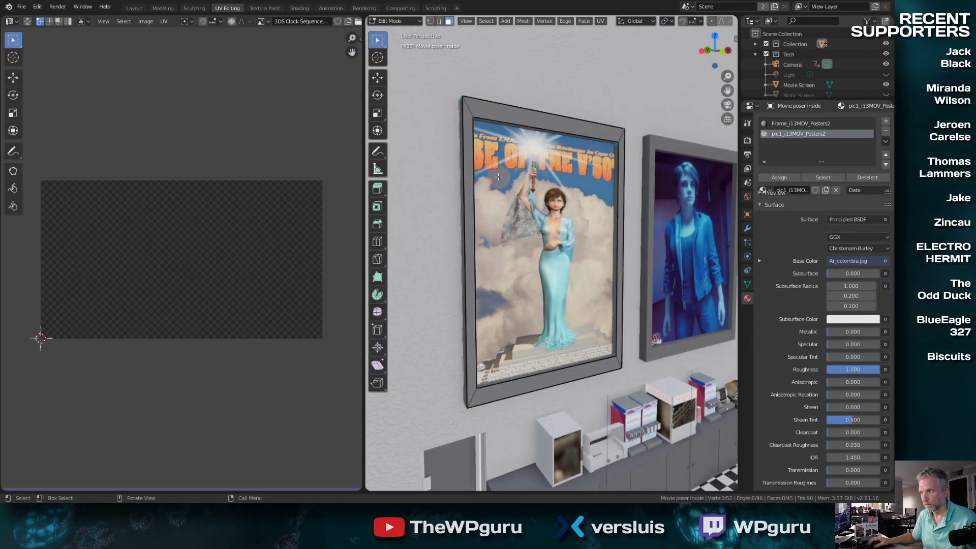
right_click(533, 203, "shift")
left_click(533, 203)
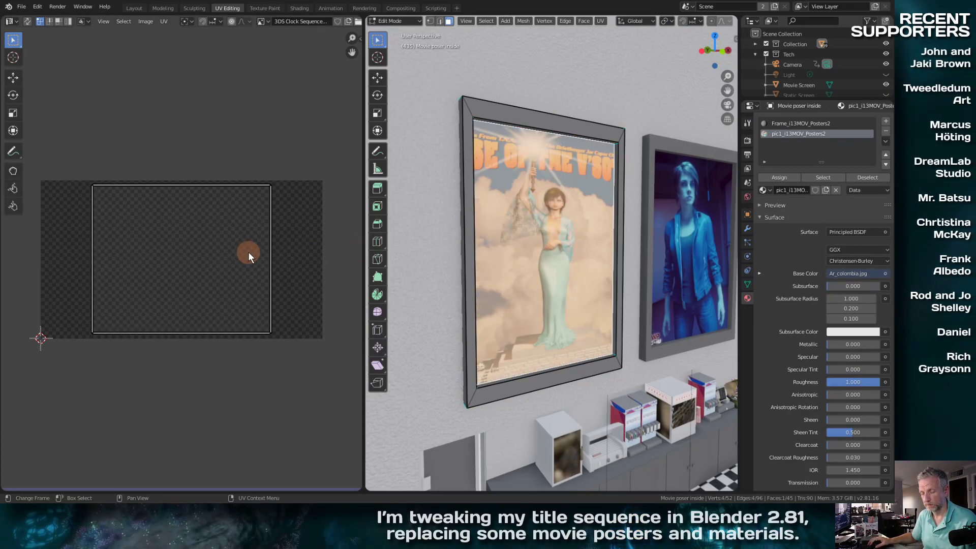
Scale the UVs of the first poster's picture face by about 1.62 along X and clear the selection.
key("a")
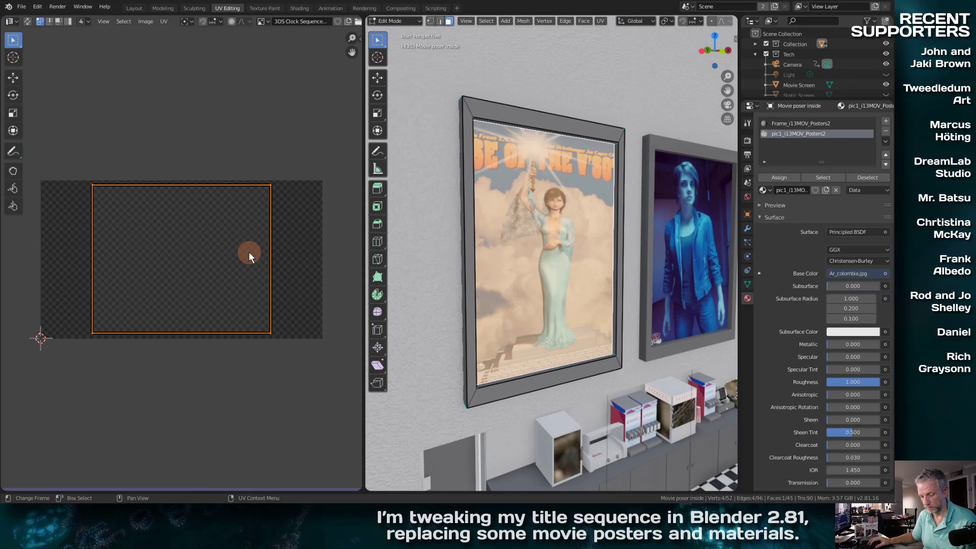
key("s")
key("x")
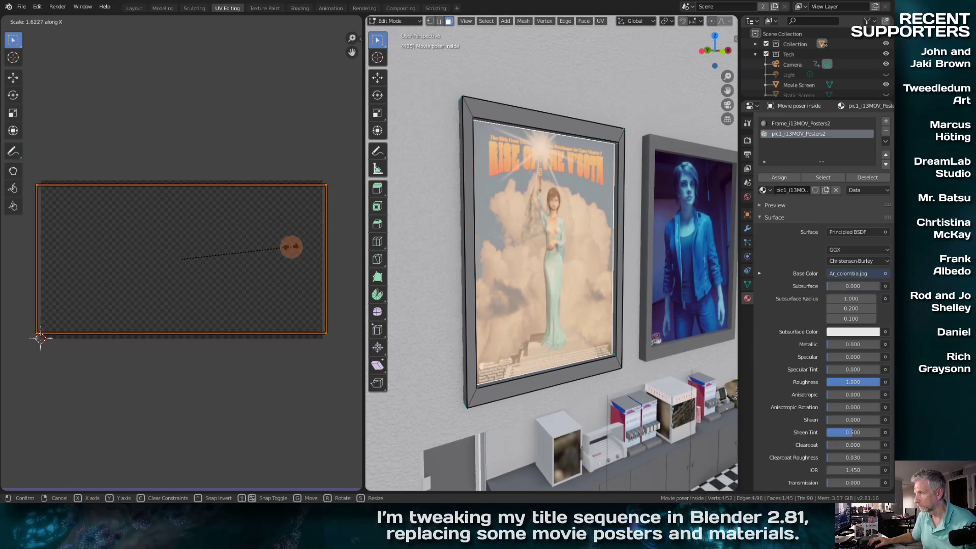
left_click(291, 247)
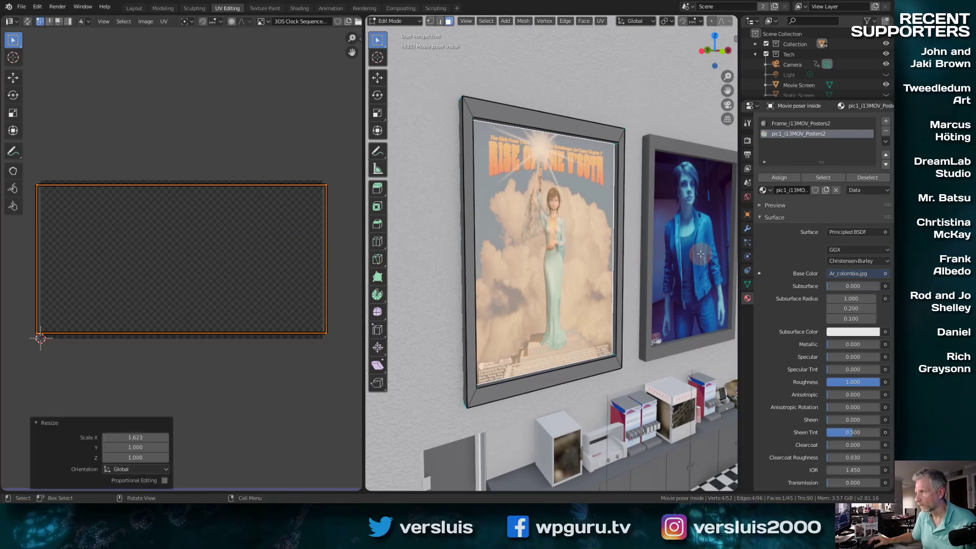
key("alt+a")
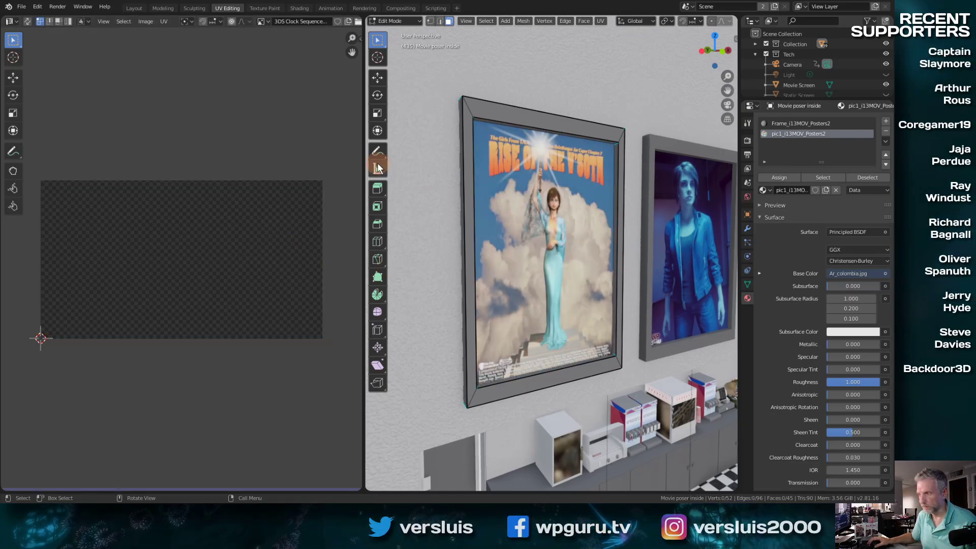
Return to editing the blue-tinted second poster and scale its picture UVs by a further 1.1 or so along X.
key("Tab")
left_click(694, 205)
key("Tab")
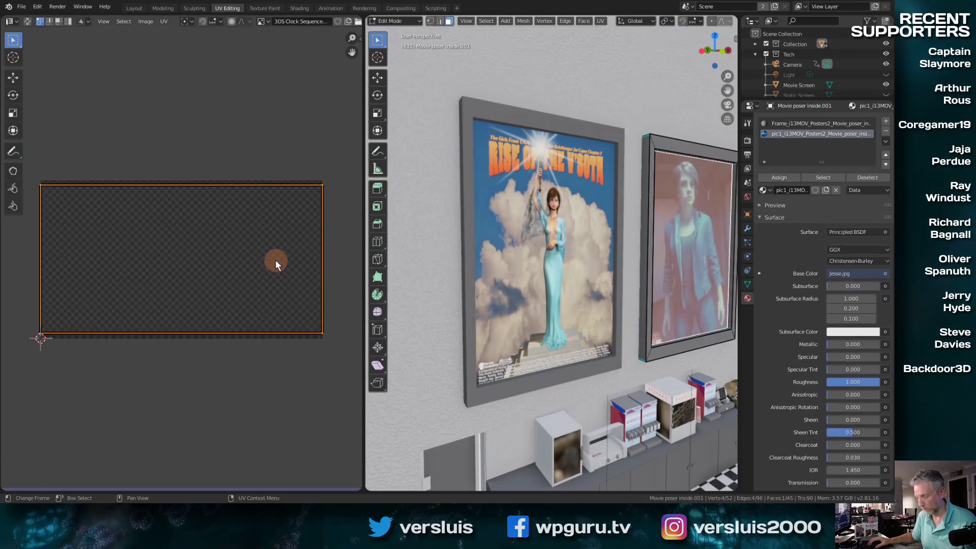
key("s")
key("x")
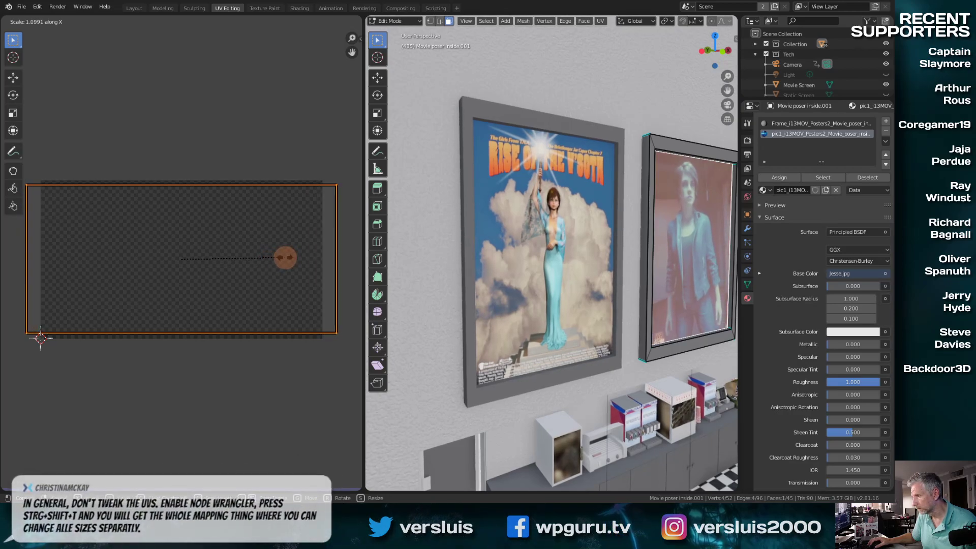
left_click(284, 257)
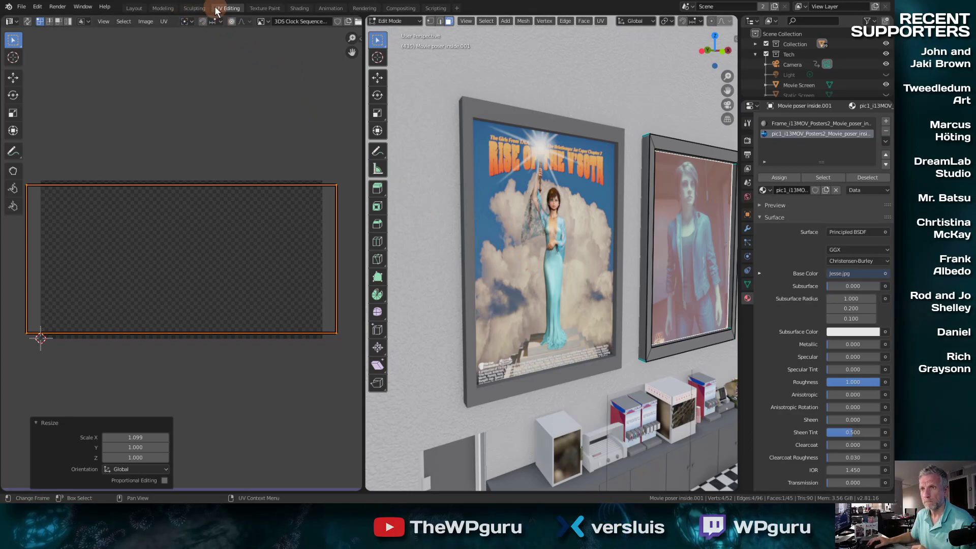
Select the dark "Rise of the V'Soth" Chapter 7 poster and open its picture face for UV editing.
left_click(299, 8)
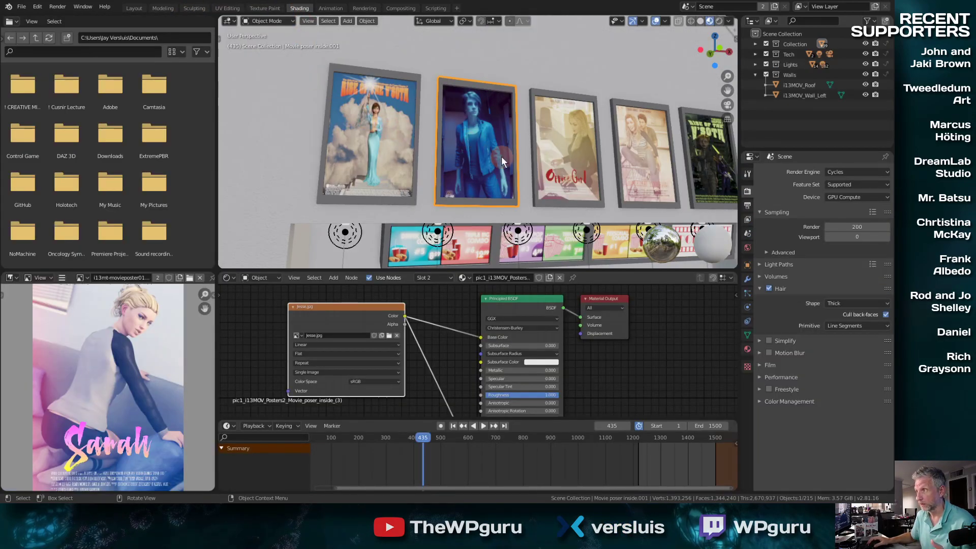
left_click(694, 160)
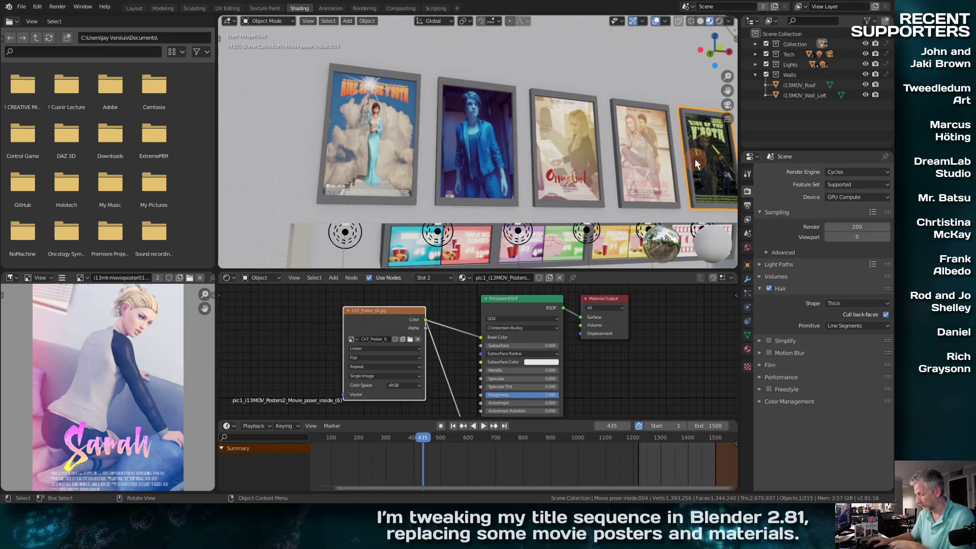
key("KP_Decimal")
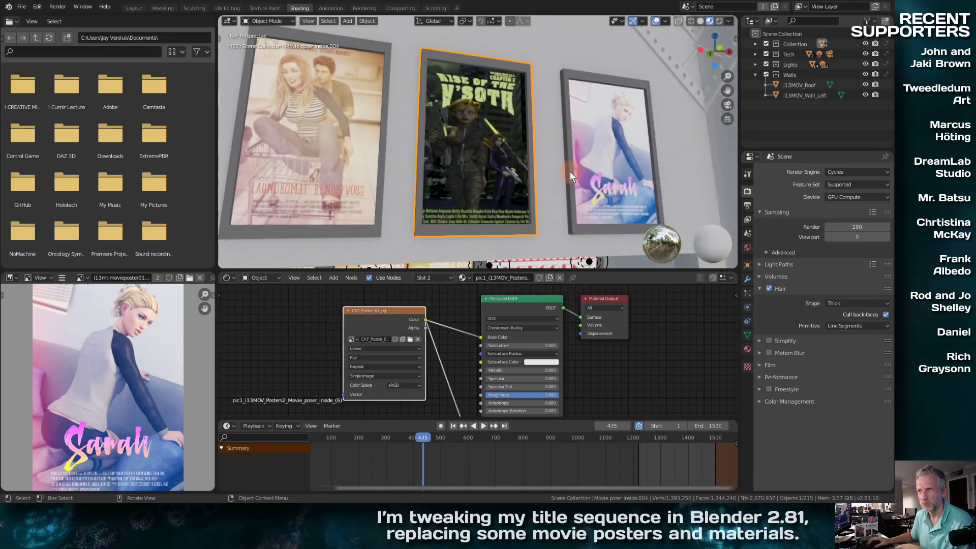
left_click(224, 8)
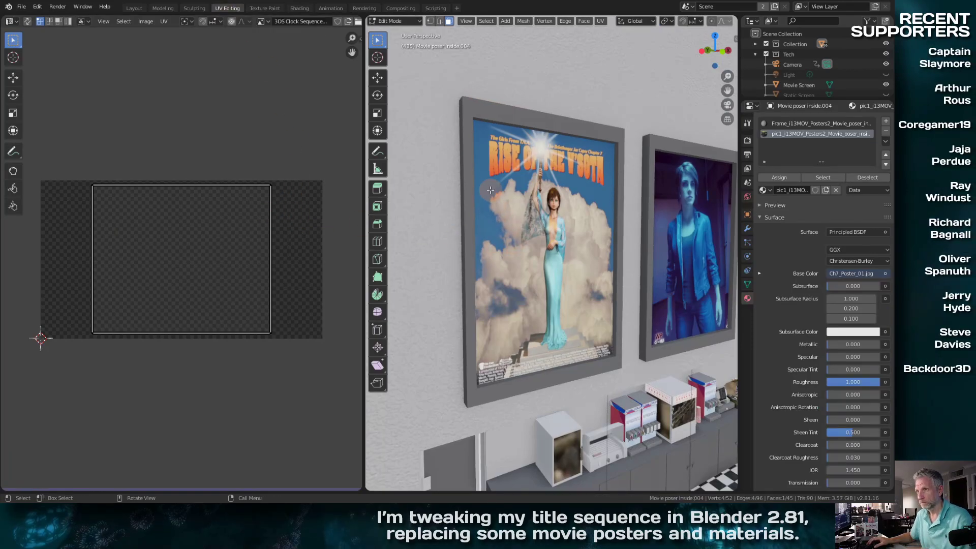
key("Tab")
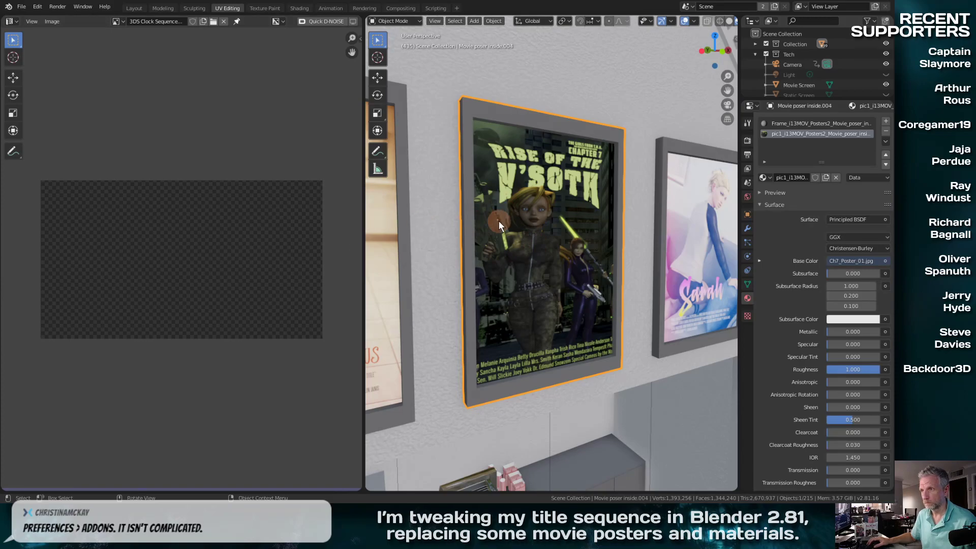
key("Tab")
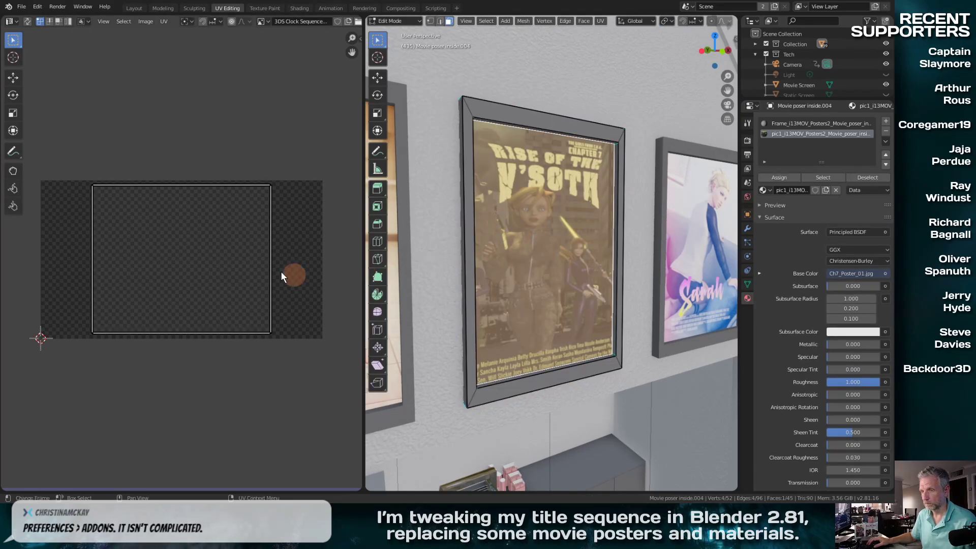
Scale the UVs of the dark "Rise of the V'Soth" poster's picture face by about 1.56 along X.
key("a")
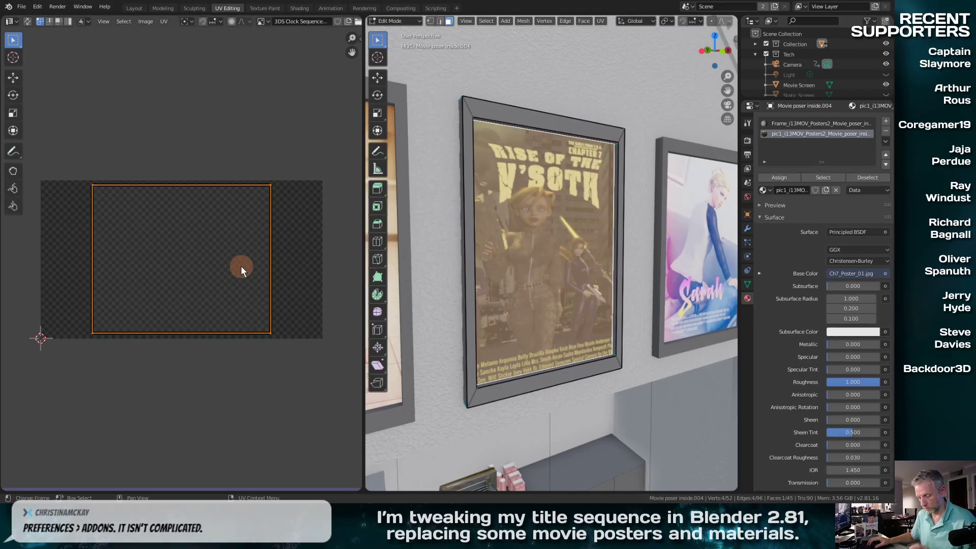
key("s")
key("x")
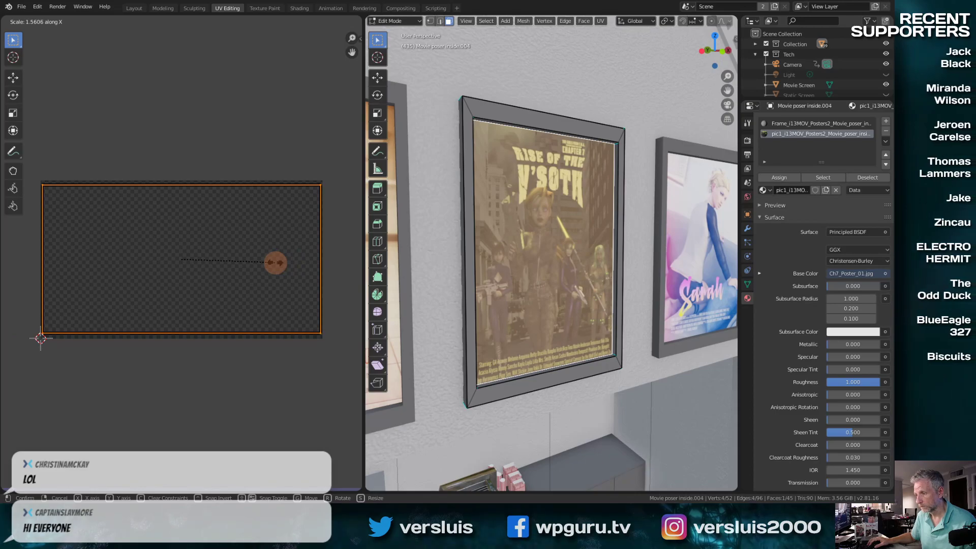
left_click(275, 263)
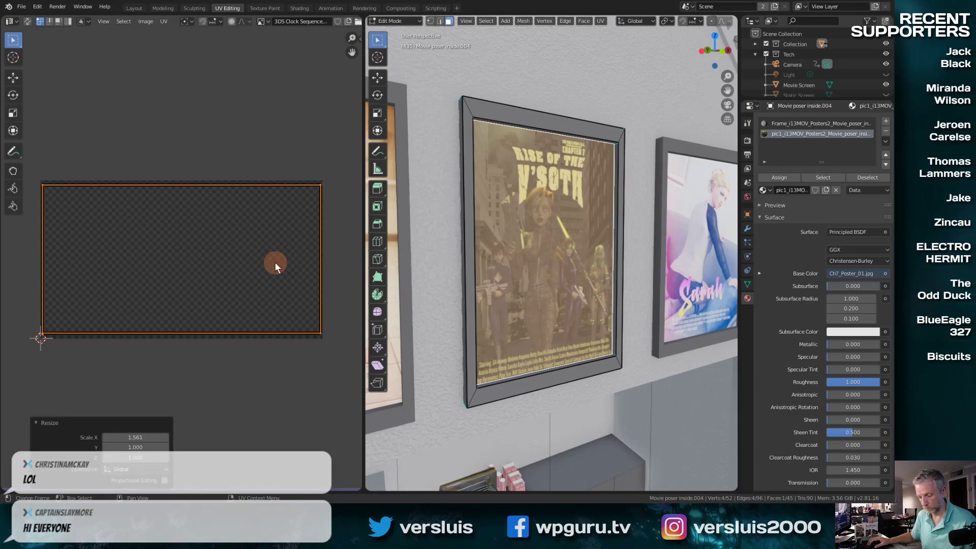
Scale the UVs of the dark "Rise of the V'Soth" poster's picture face by about 1.07 along Y.
key("s")
key("y")
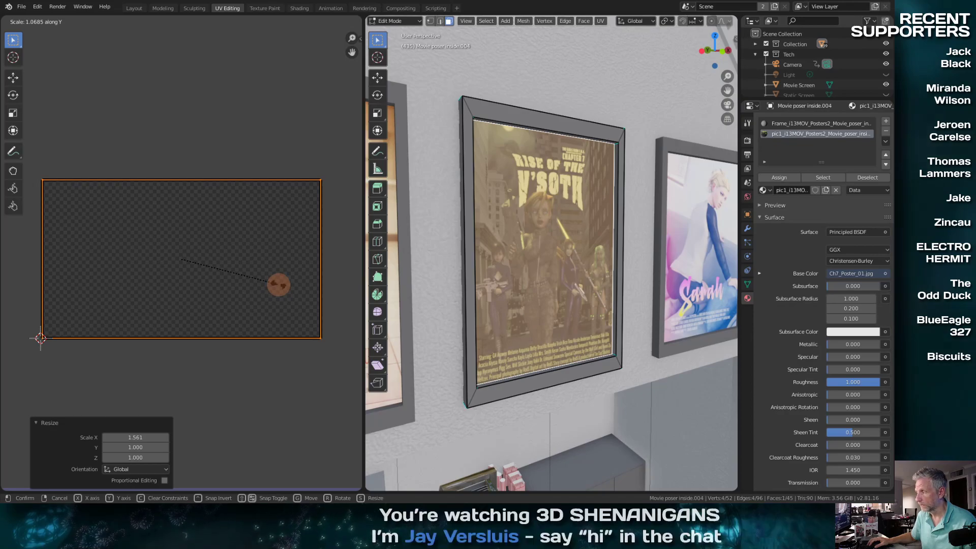
left_click(279, 285)
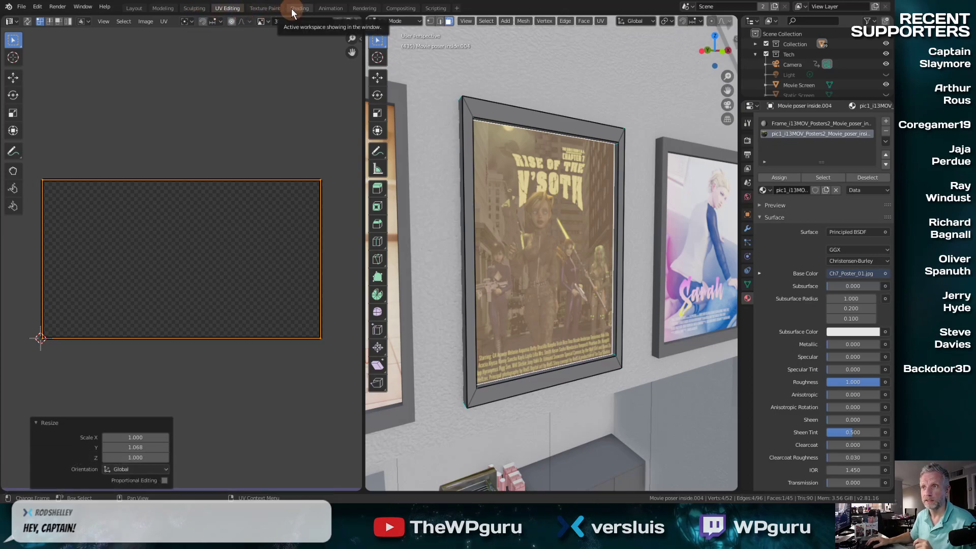
Return to the camera view of the lobby and scrub the animation to frame 469 and back to 390 to check the posters.
left_click(135, 8)
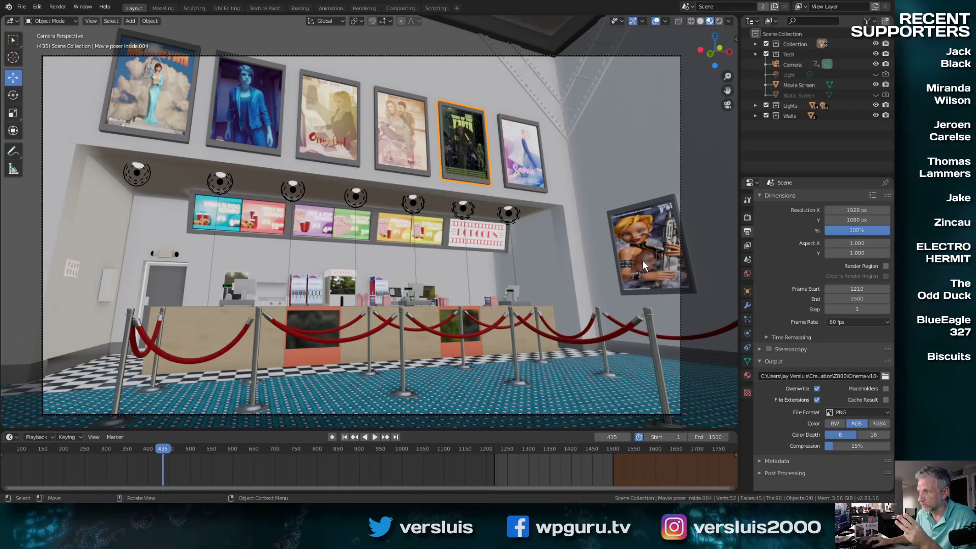
left_click(177, 440)
mouse_move(160, 452)
left_mouse_down()
mouse_move(90, 454)
mouse_move(261, 447)
mouse_move(178, 450)
left_mouse_up()
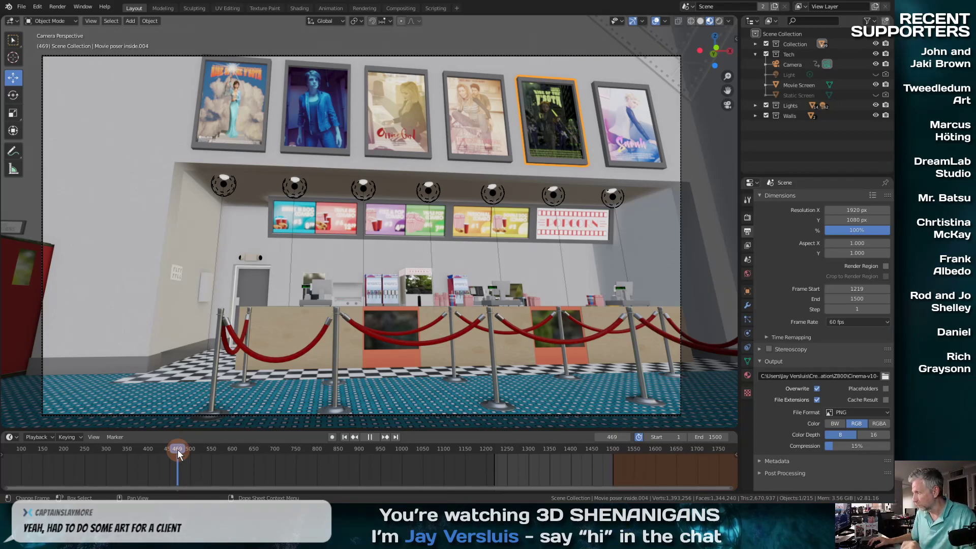
key("space")
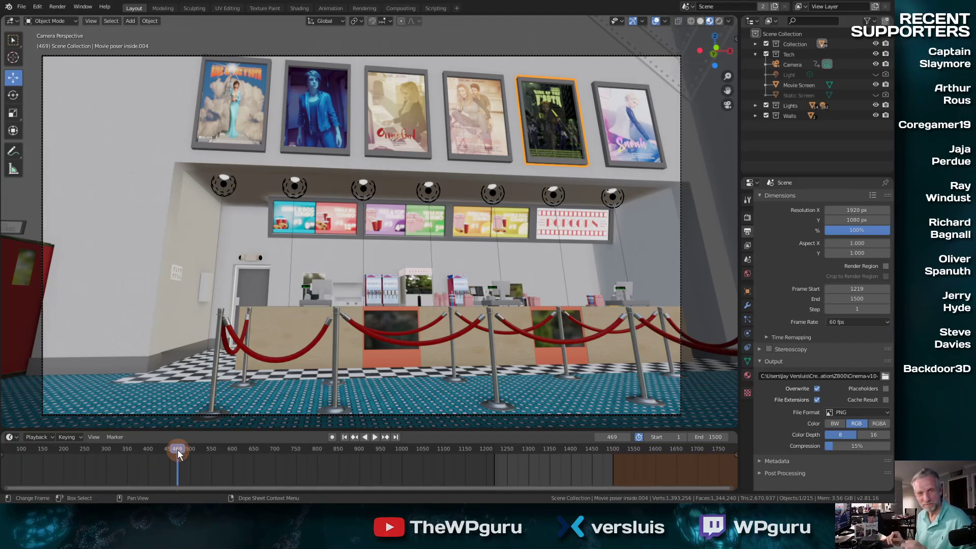
left_click_drag(178, 449, 144, 450)
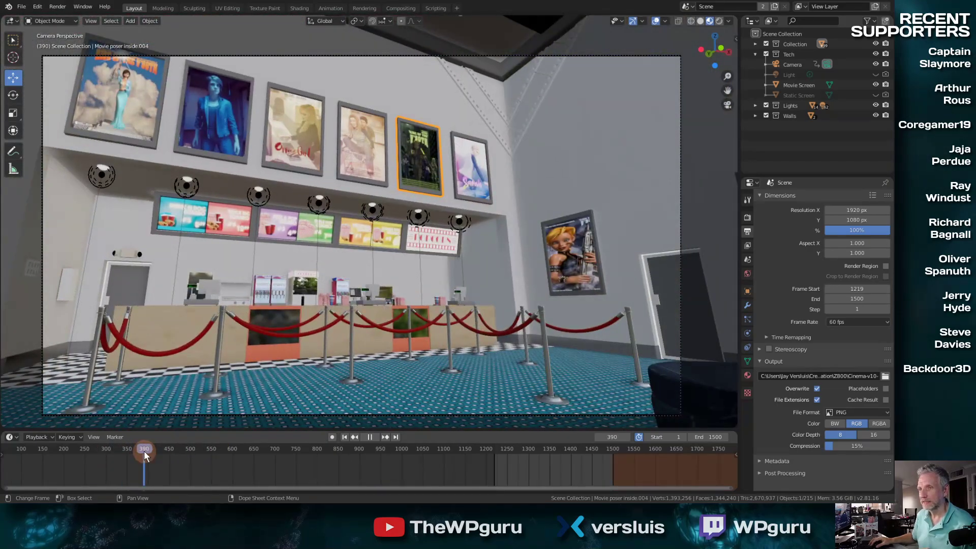
Select the first poster with the woman in the clouds, open its picture face for UV editing and view it from the front.
left_click(114, 111)
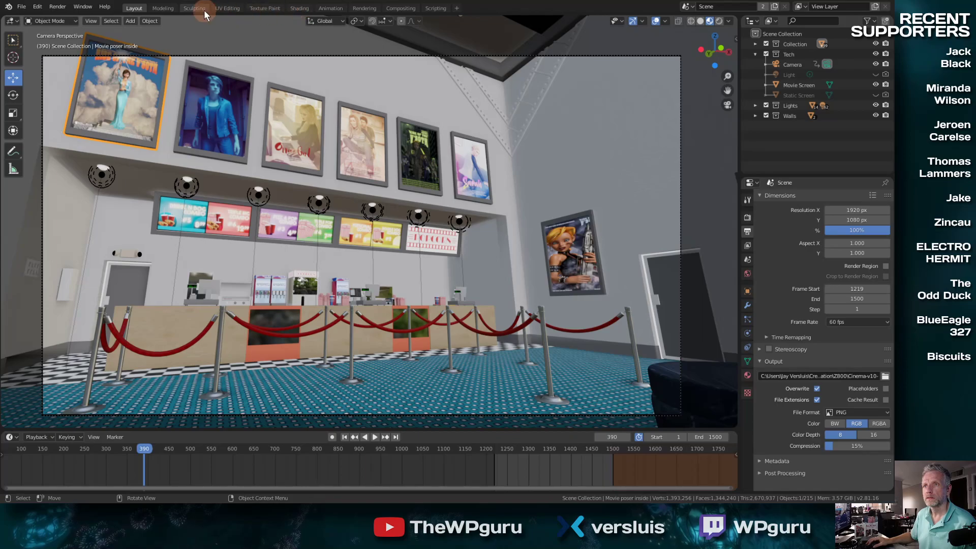
left_click(225, 8)
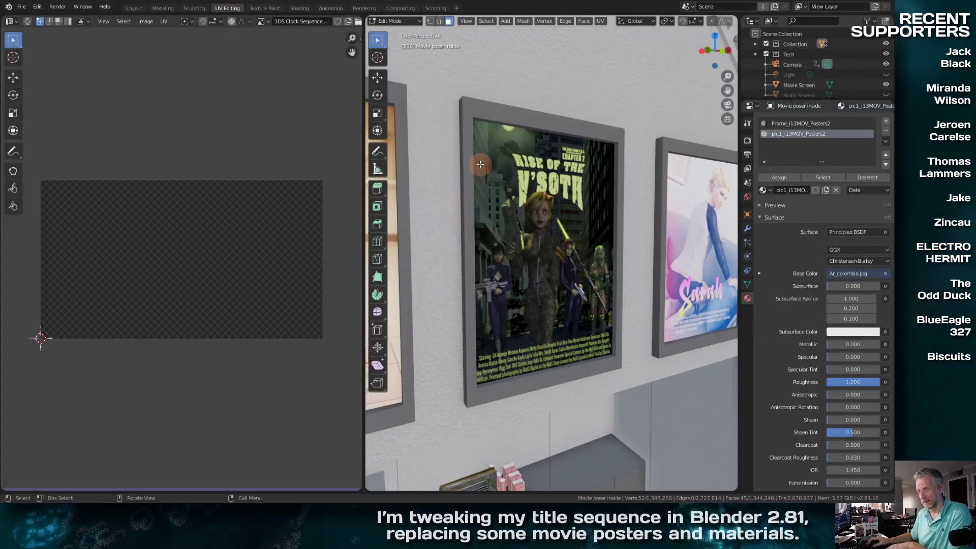
key("Tab")
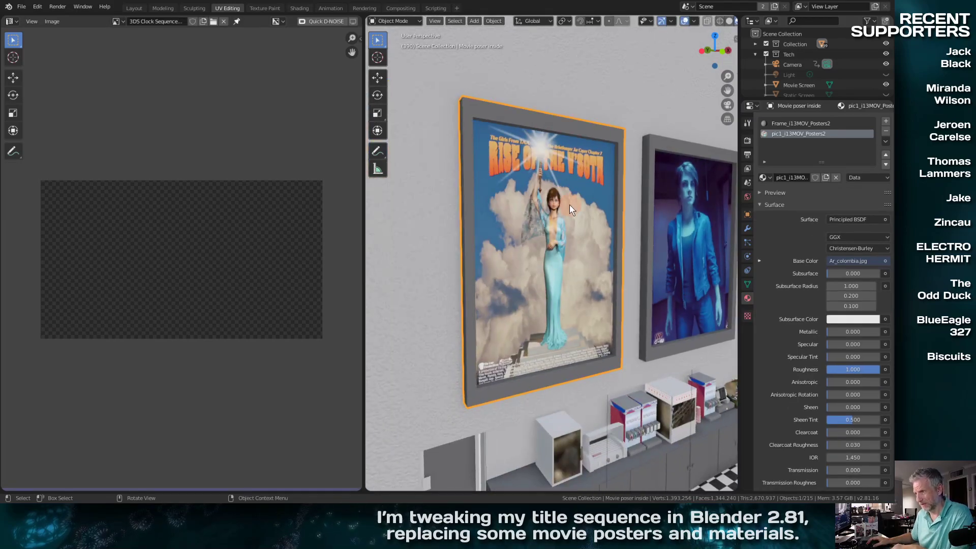
key("Tab")
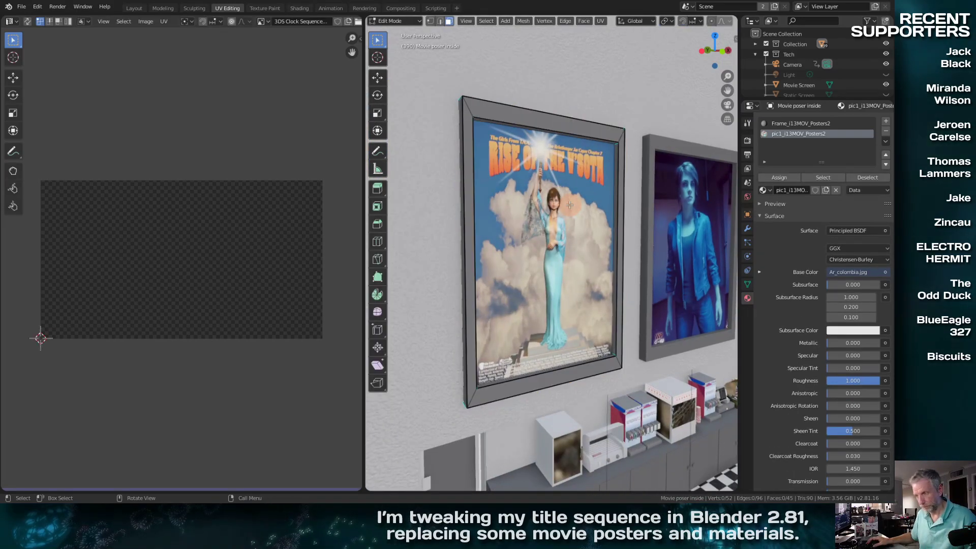
left_click(554, 222)
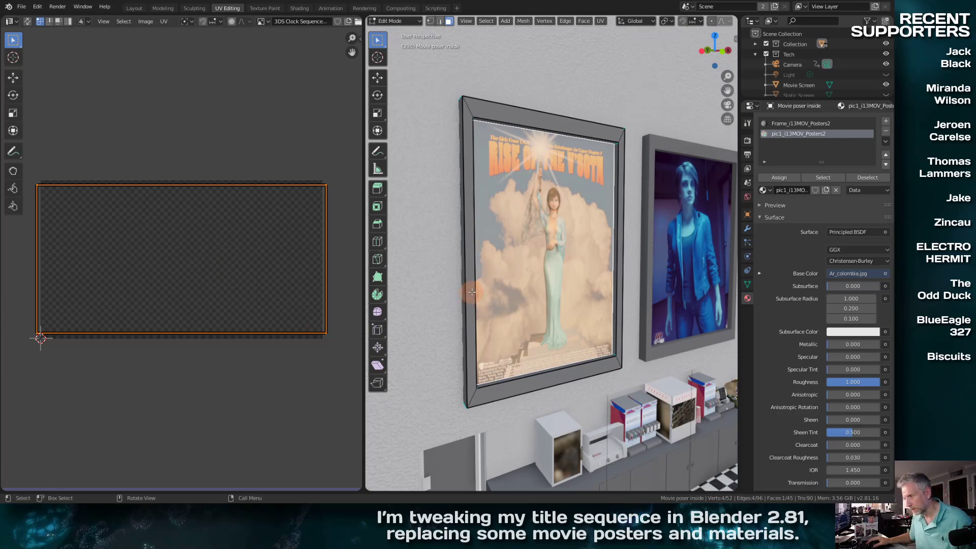
middle_click_drag(458, 298, 391, 283)
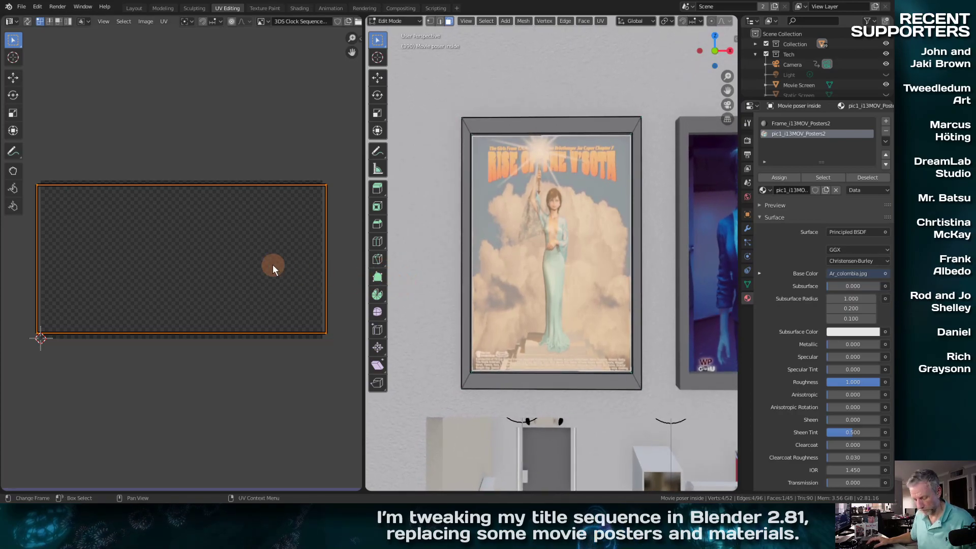
Scale the UVs of the first poster's picture face by about 0.95 along X.
key("s")
key("x")
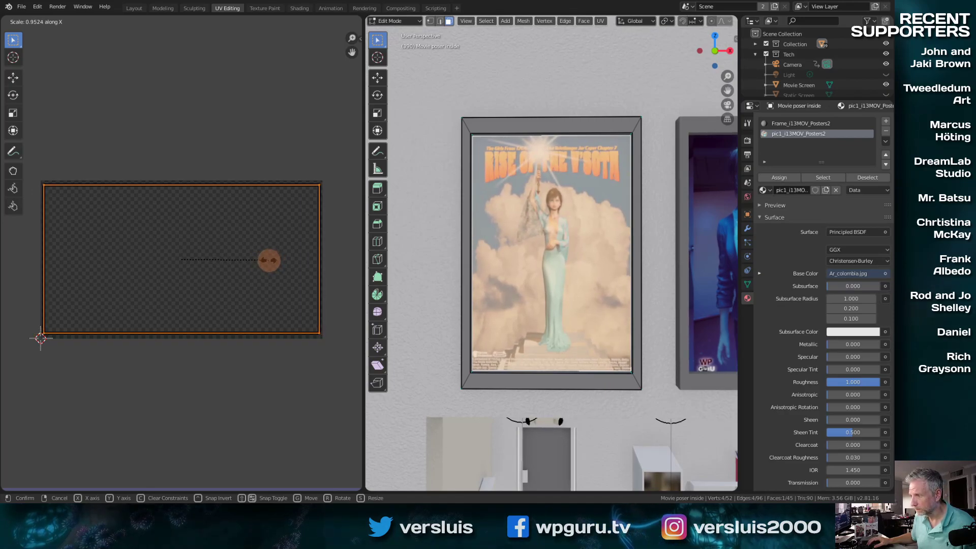
left_click(268, 260)
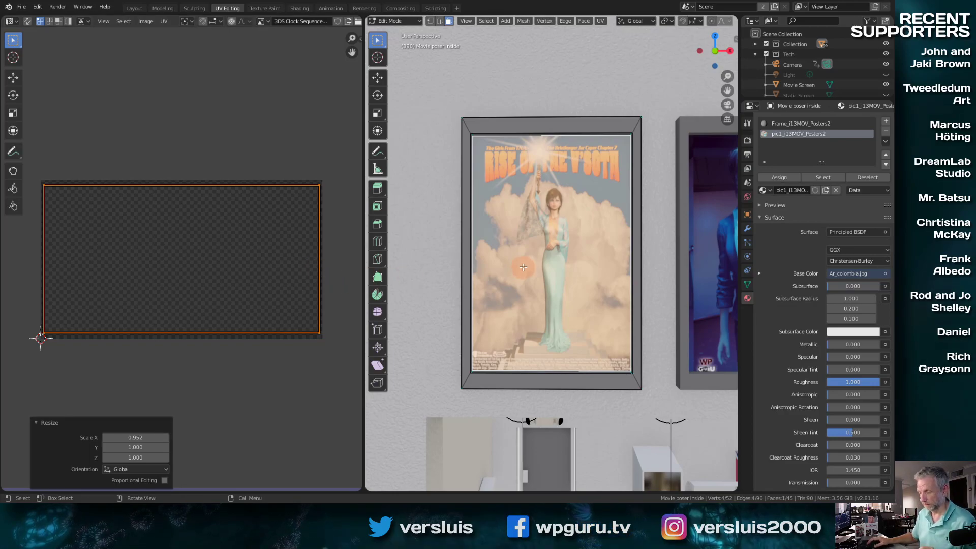
Look over the row of posters above the counter and the adjoining side wall to check how the pictures fit their frames.
scroll(523, 267, "down", 3)
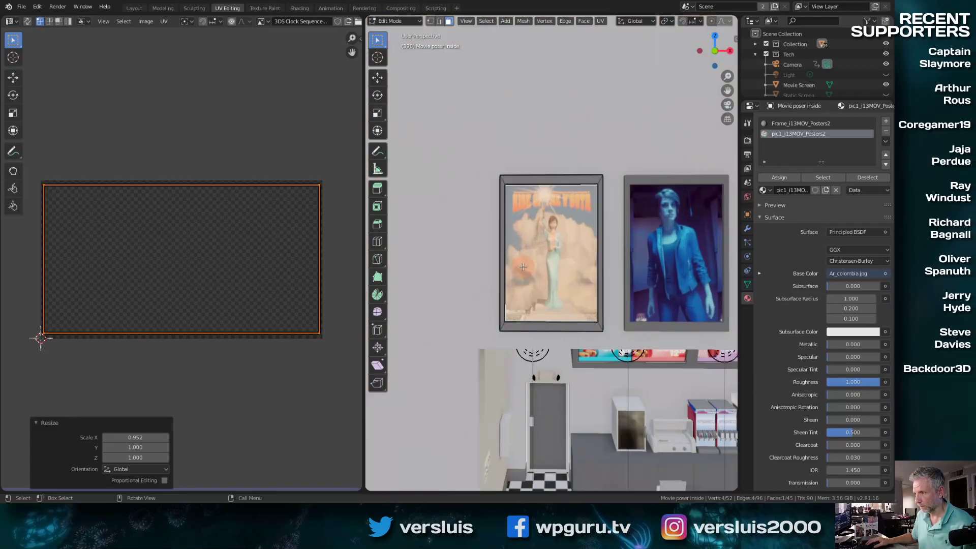
scroll(580, 275, "down", 8, "ctrl")
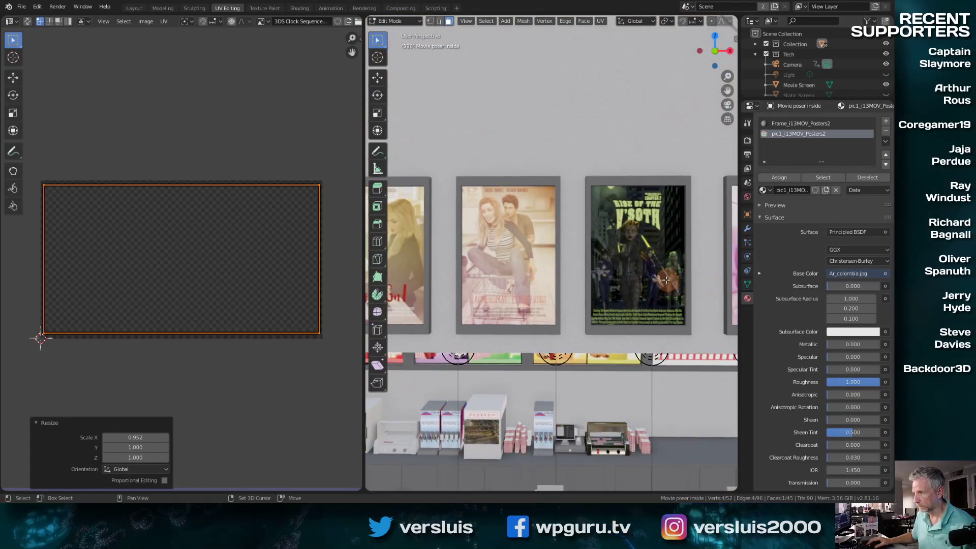
scroll(556, 283, "up", 4, "ctrl")
scroll(555, 283, "down", 3, "ctrl")
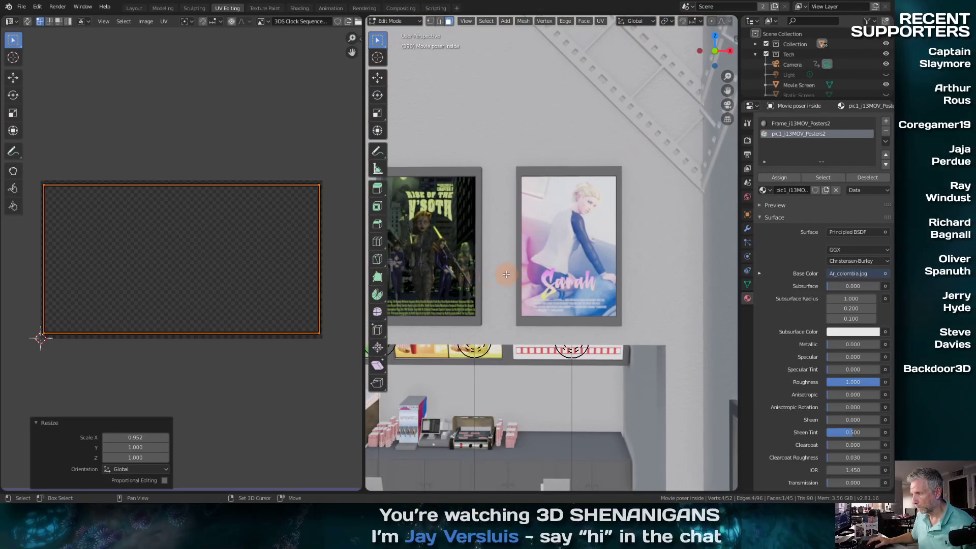
scroll(508, 282, "up", 6, "ctrl")
middle_click_drag(458, 281, 475, 247)
middle_click_drag(501, 277, 719, 250)
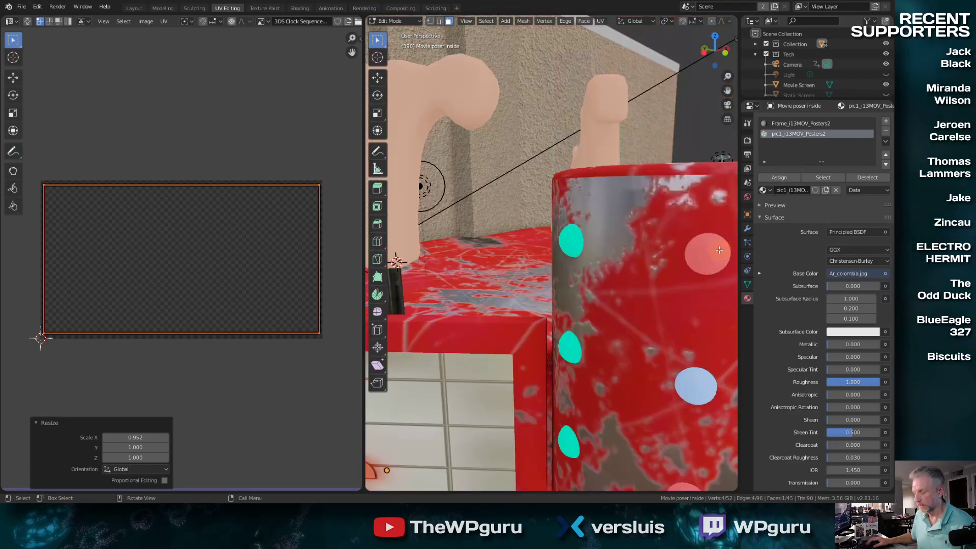
key("KP_Decimal")
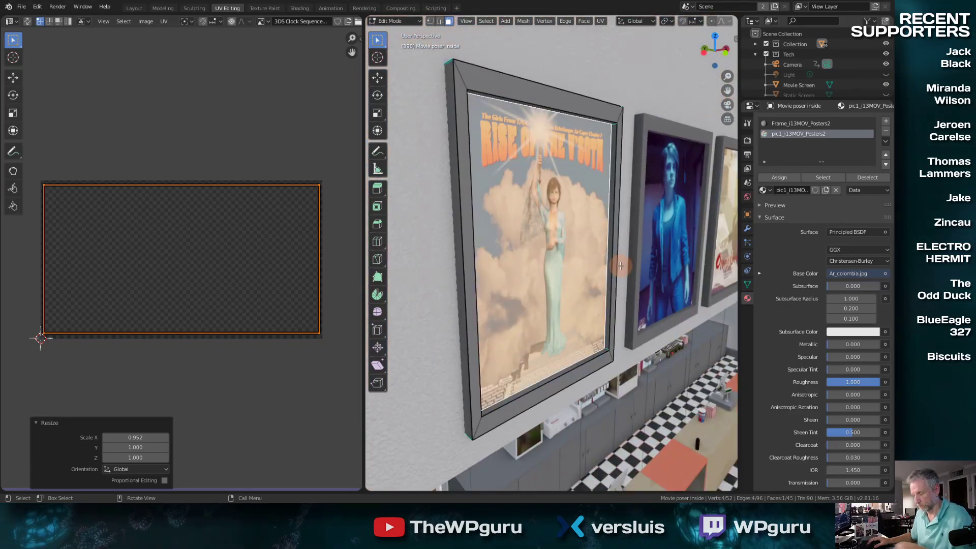
scroll(620, 265, "down", 4)
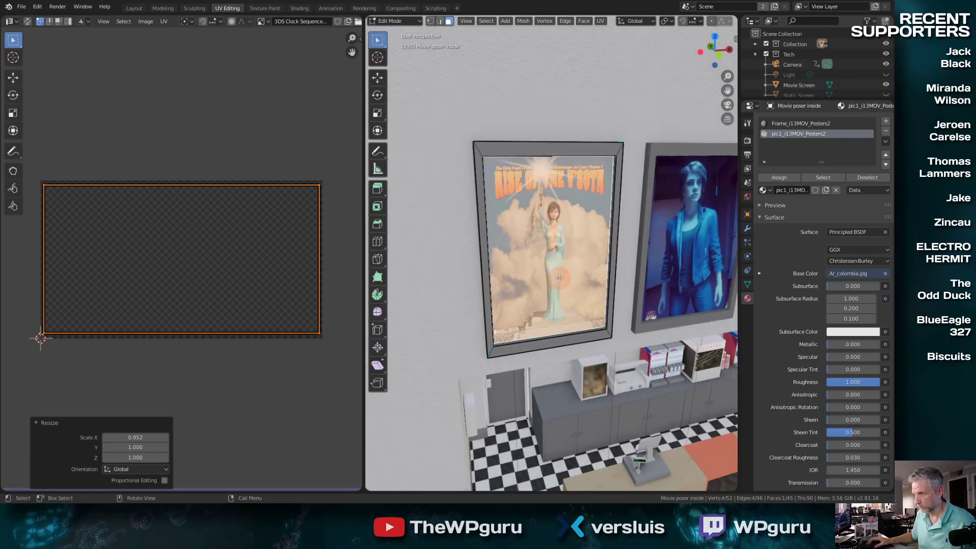
middle_click_drag(620, 266, 683, 320)
scroll(577, 269, "up", 5)
Leave the first poster with nothing selected and open the side-wall poster of the blonde woman with a gun for mesh editing.
key("alt+a")
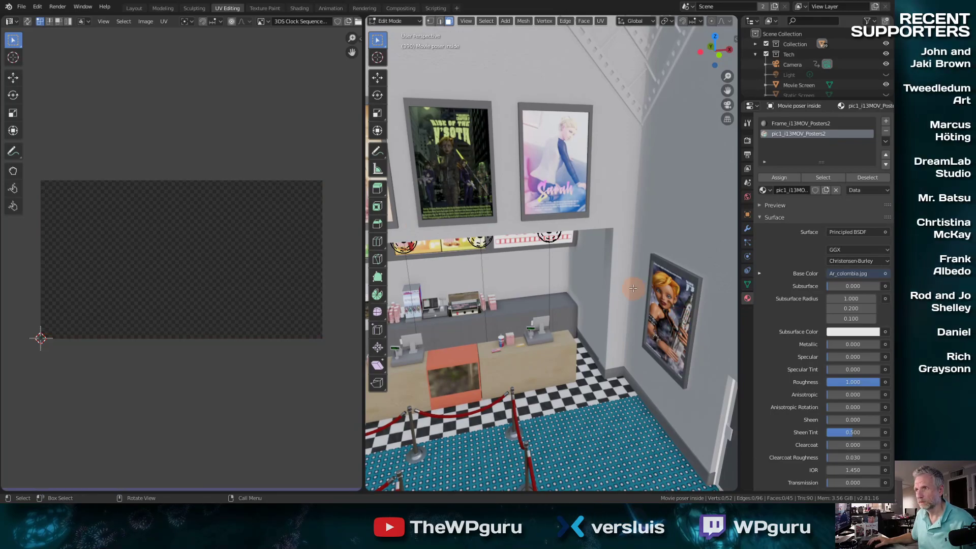
key("Tab")
left_click(666, 316)
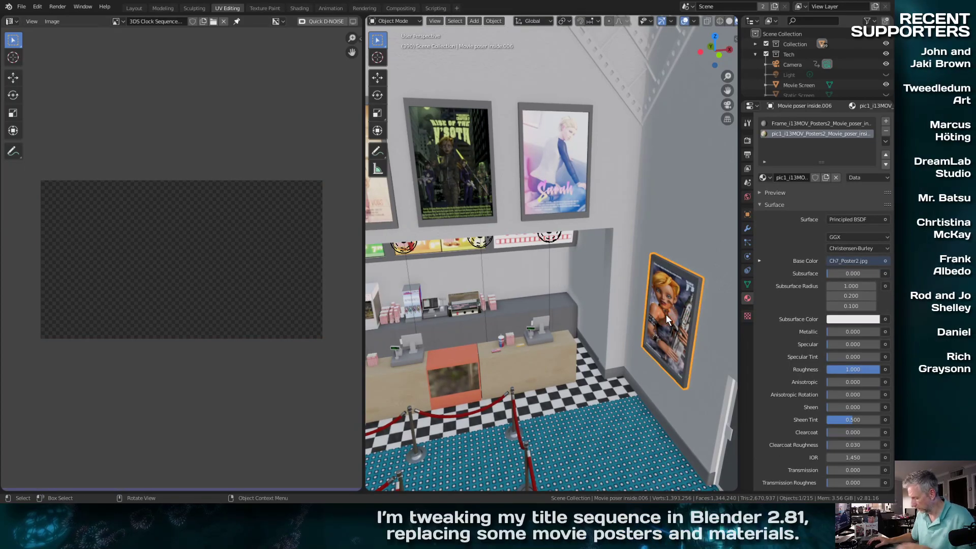
key("KP_Decimal")
mouse_move(665, 315)
middle_mouse_down()
mouse_move(653, 304)
mouse_move(731, 291)
mouse_move(654, 300)
middle_mouse_up()
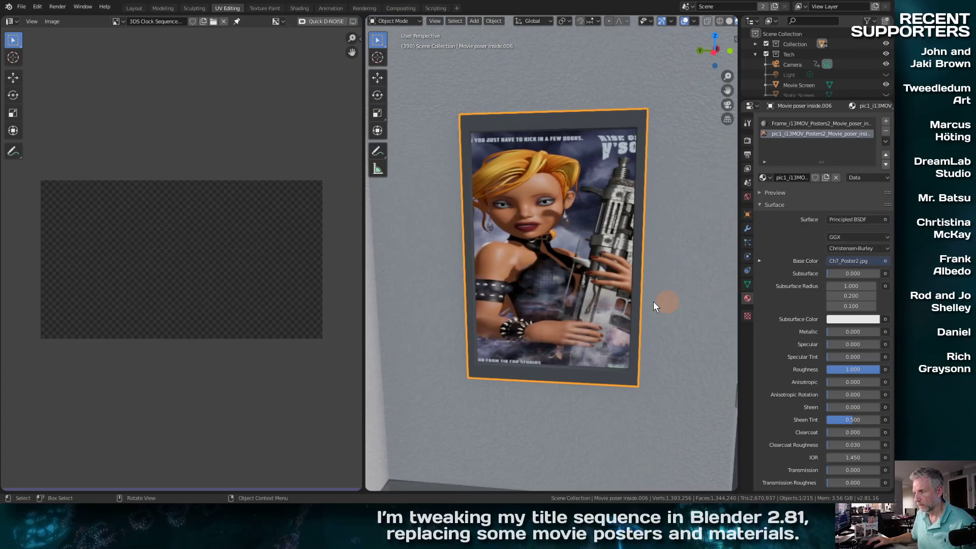
key("Tab")
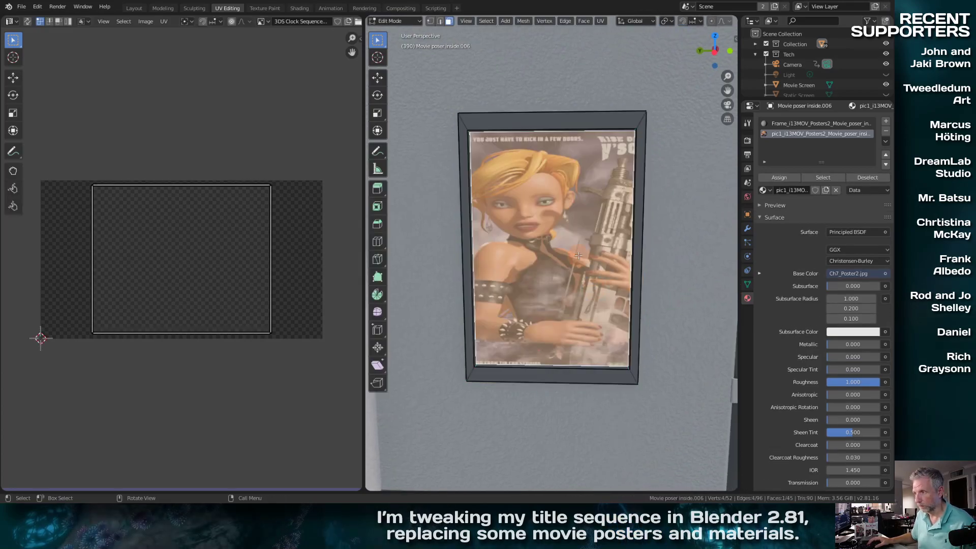
Scale the UVs of the side-wall gunwoman poster's picture face by about 1.53 along X.
left_click(227, 275)
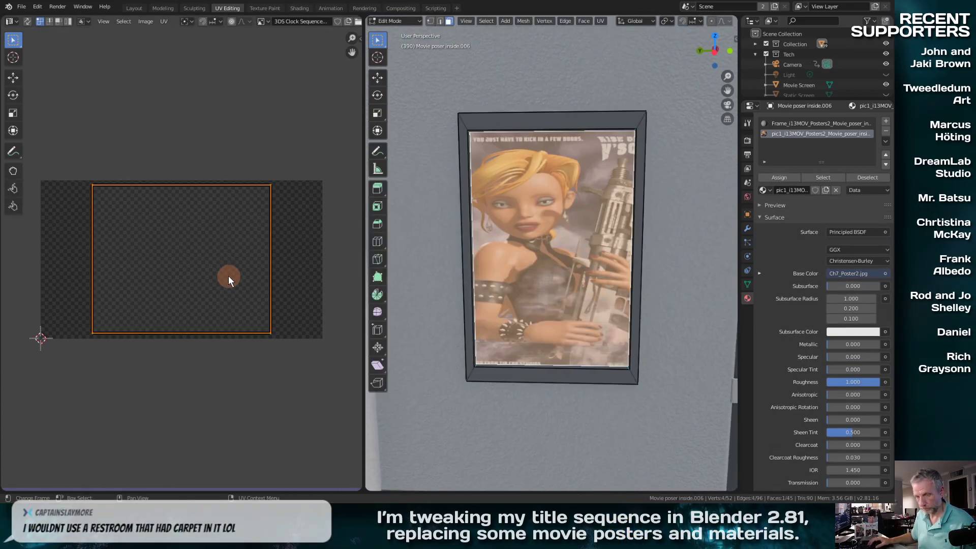
key("s")
key("x")
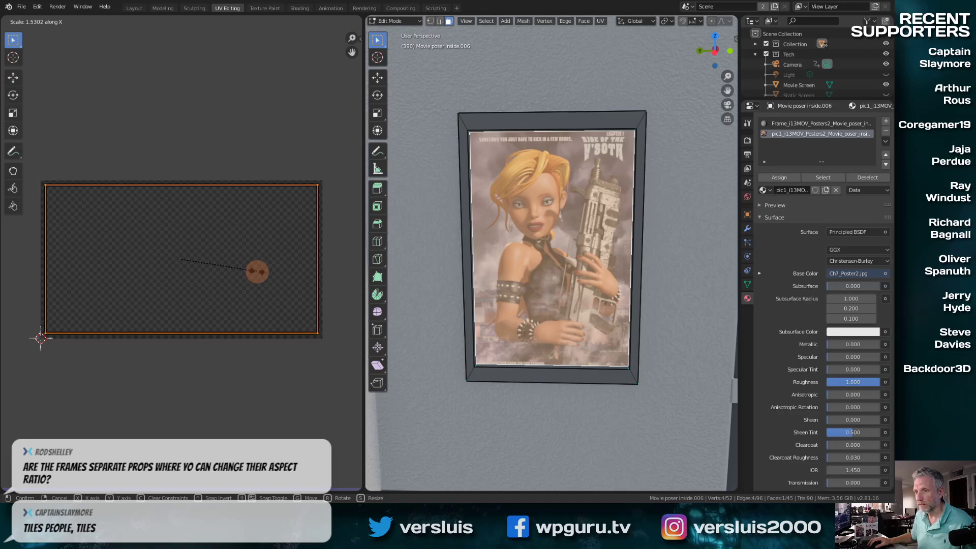
left_click(257, 271)
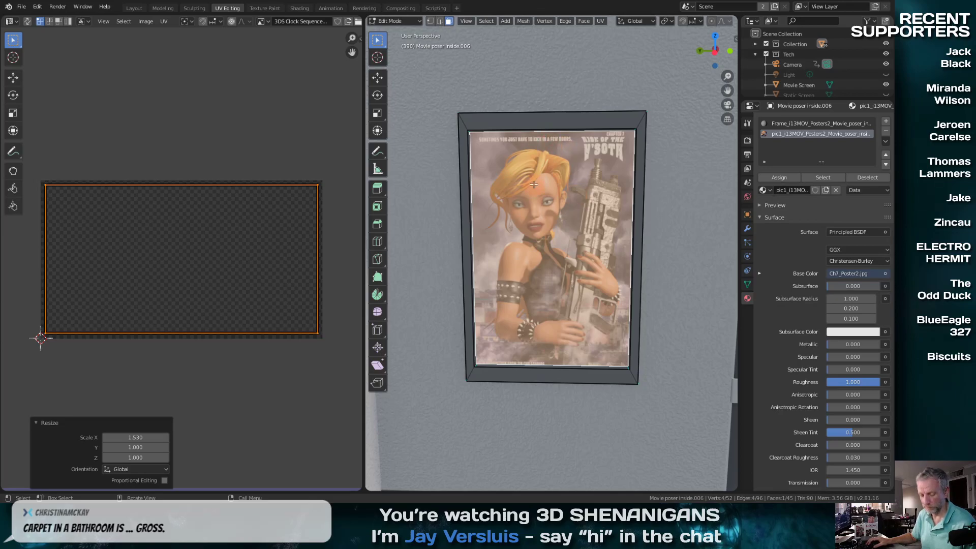
Select all linked frame faces of the side-wall poster, and switch the selection back to its picture face.
left_click(529, 122)
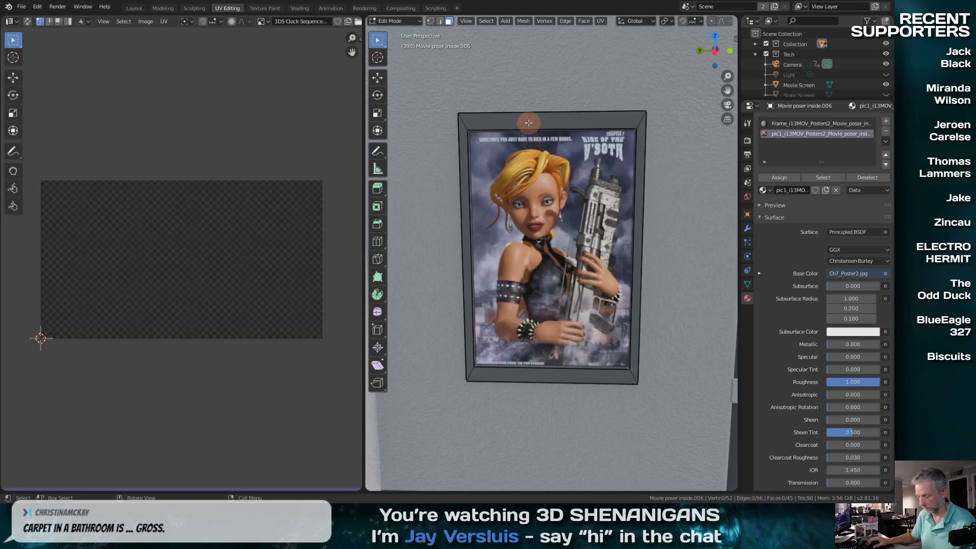
key("l")
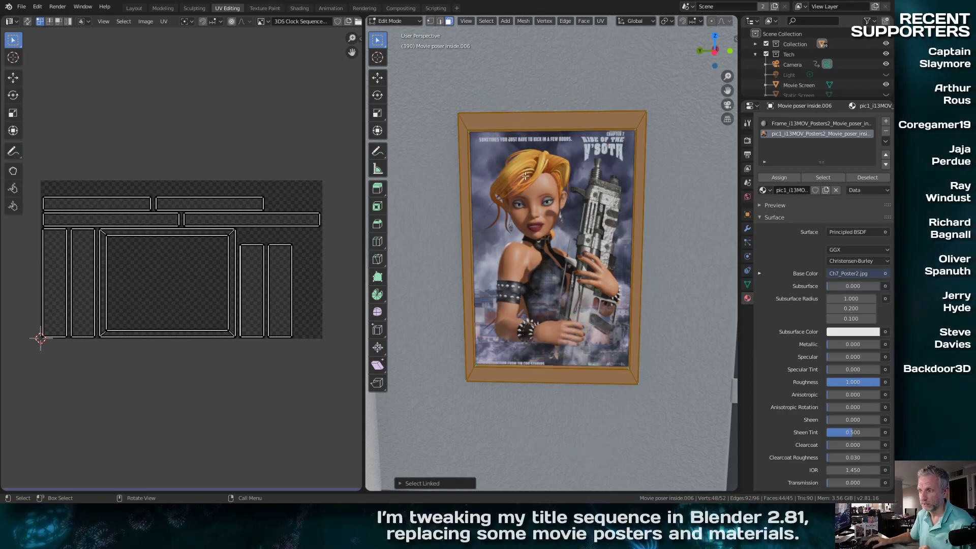
left_click(528, 227)
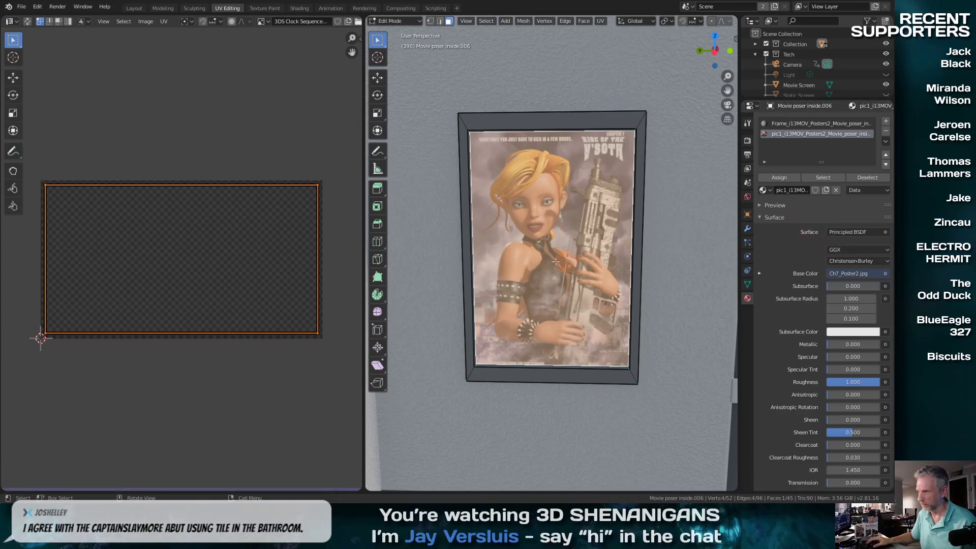
Leave mesh editing on the side-wall poster and select the grey door beside it.
key("Tab")
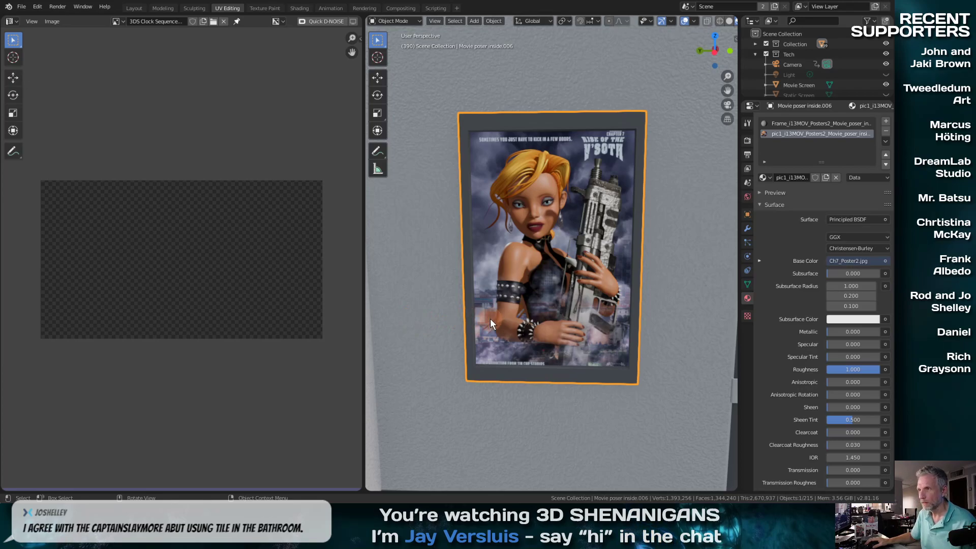
scroll(490, 318, "up", 2)
scroll(490, 318, "down", 5)
middle_click_drag(490, 318, 544, 335, "shift")
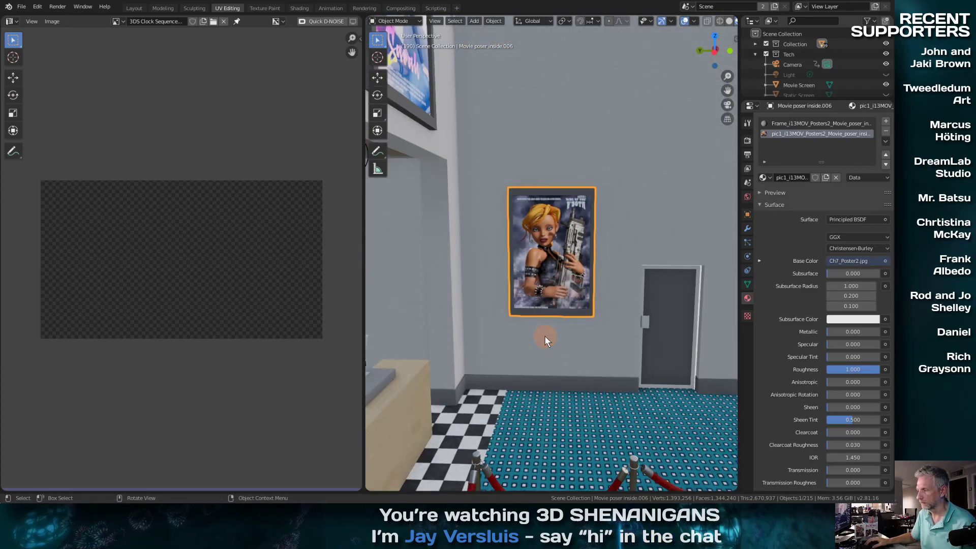
left_click(672, 334)
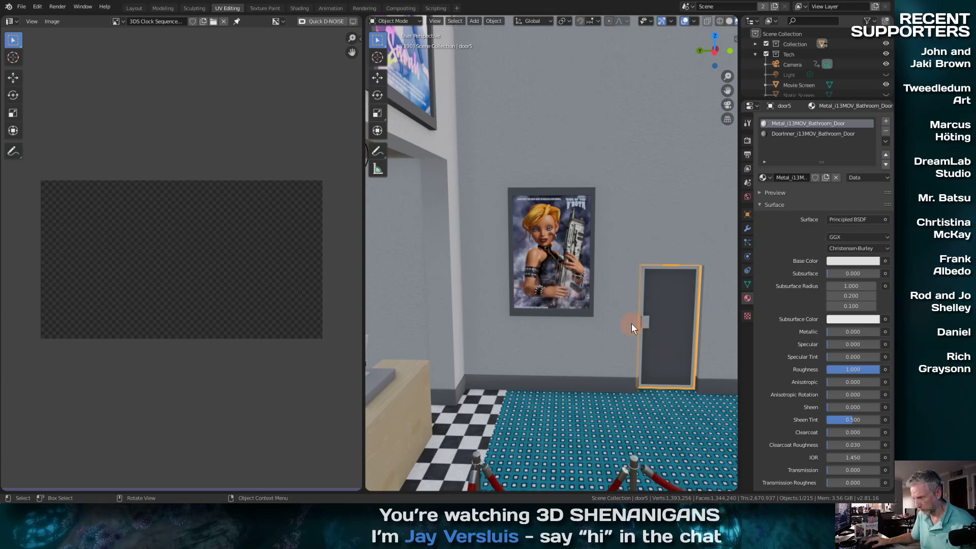
scroll(615, 336, "down", 2)
scroll(615, 335, "up", 12)
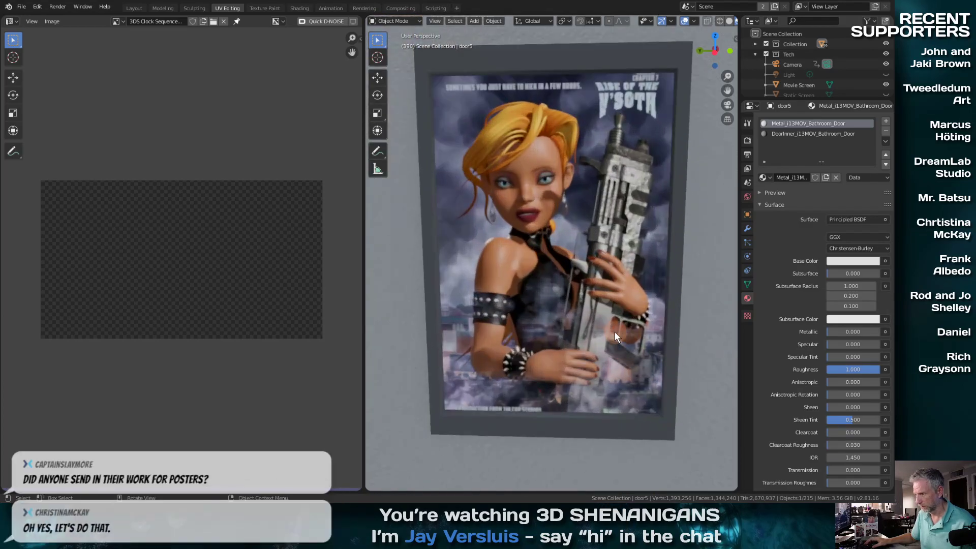
scroll(615, 331, "up", 8)
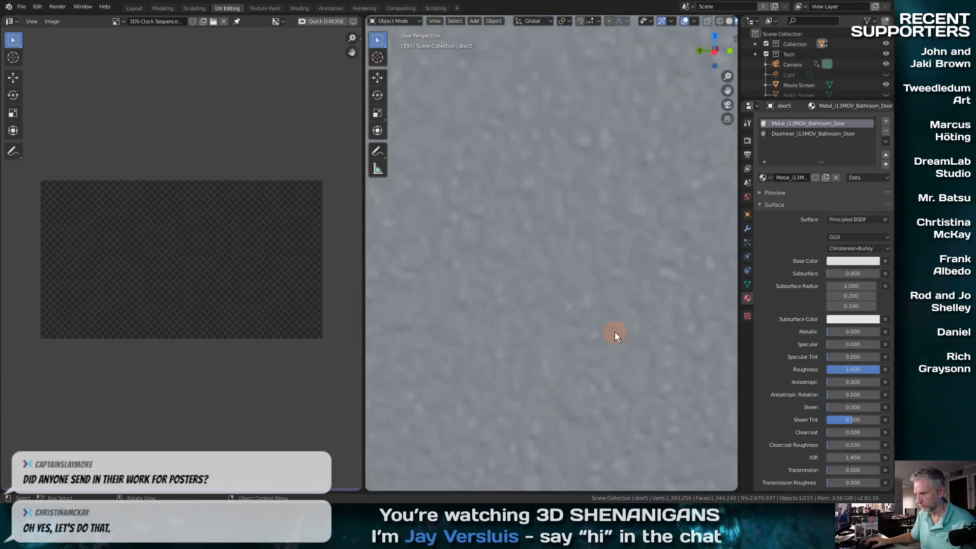
Select the blue bathroom floor beside the red stalls and inspect its tile and Tiles12 materials.
middle_click_drag(614, 333, 599, 398)
scroll(599, 397, "down", 10)
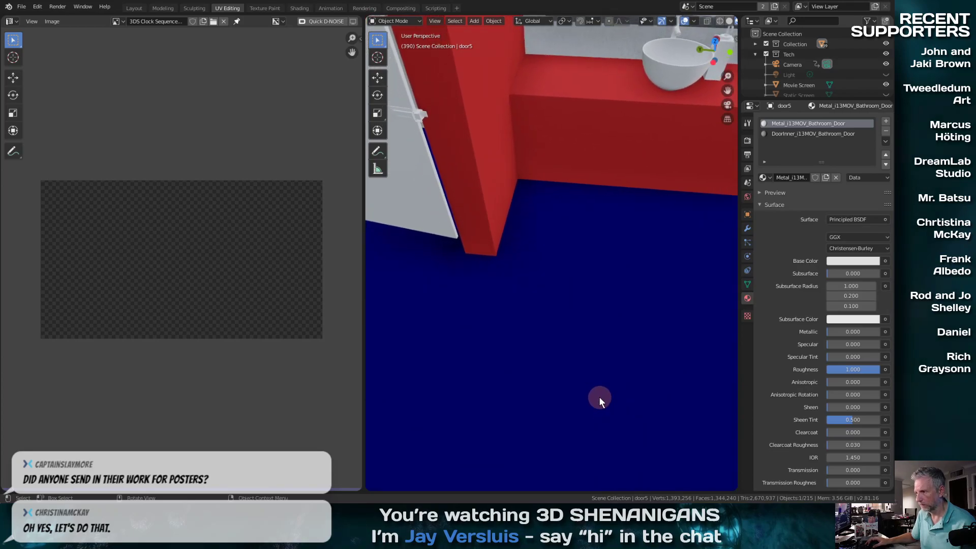
scroll(600, 397, "up", 10)
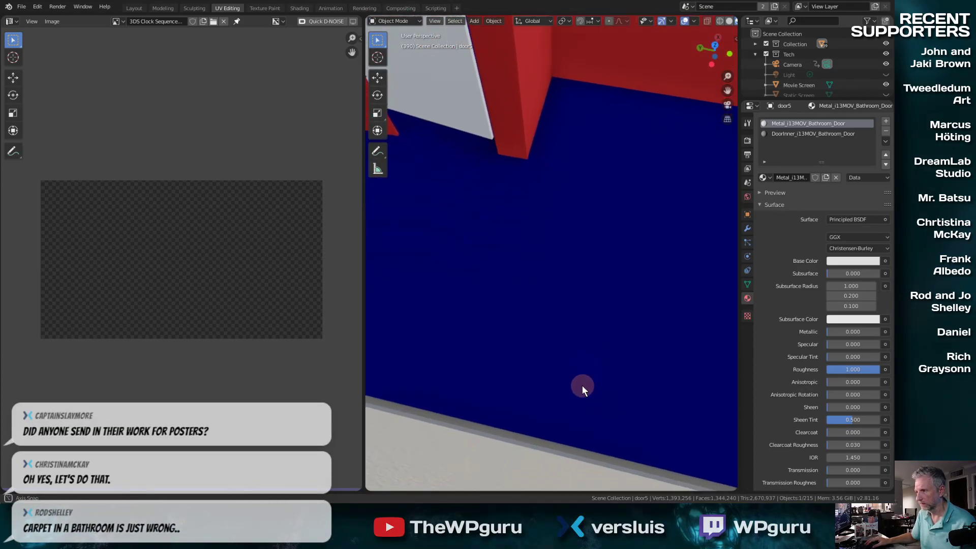
left_click(575, 307)
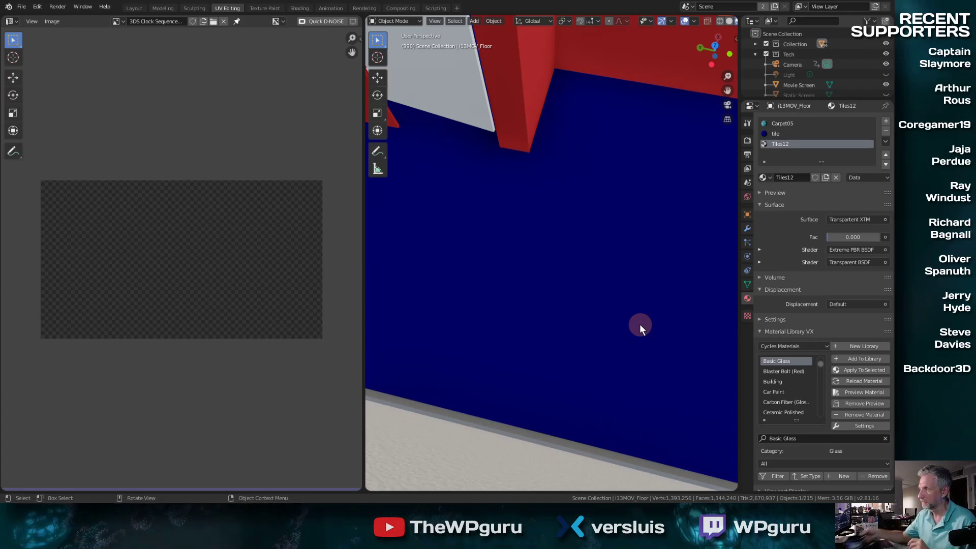
left_click(784, 134)
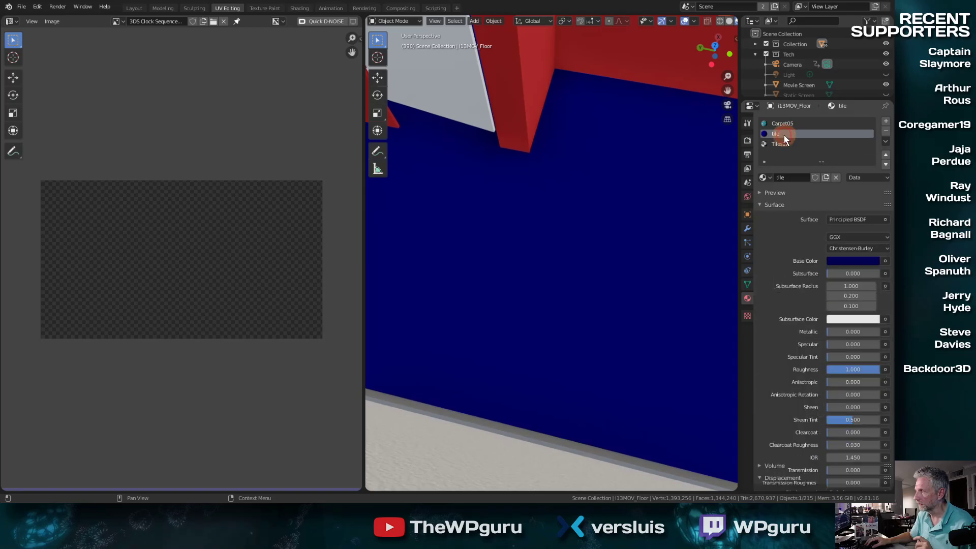
left_click(785, 143)
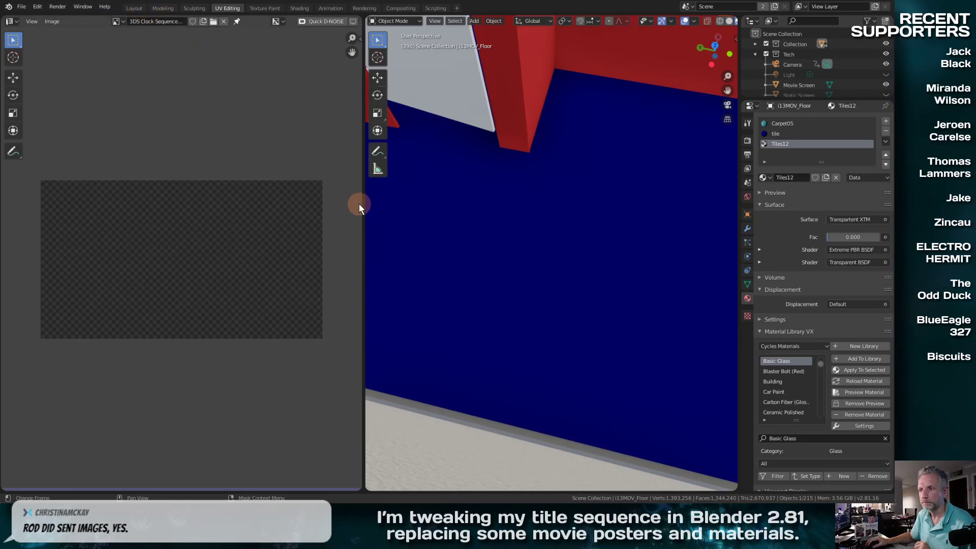
Enlarge the 3D view, open the bathroom floor for mesh editing, and check which material its large face beside the stall uses.
left_click_drag(363, 204, 89, 210)
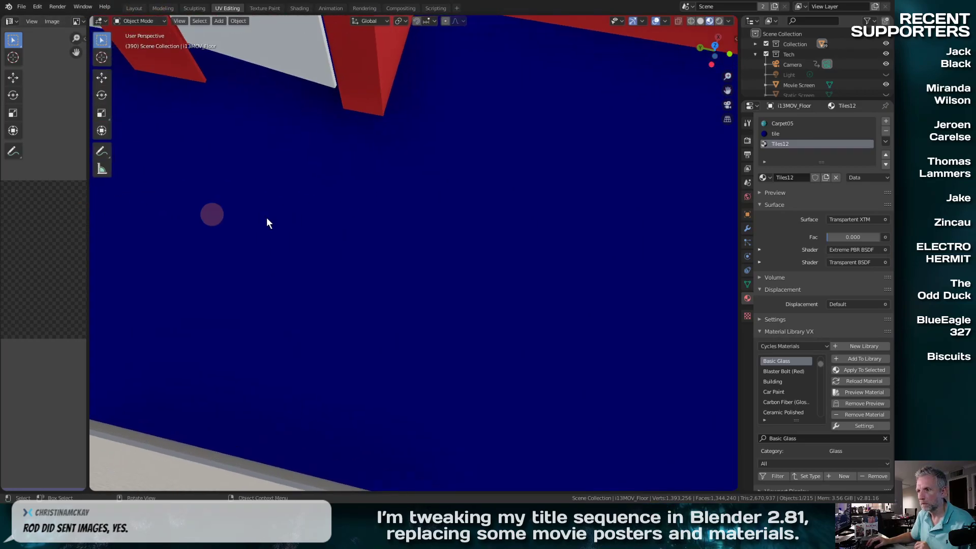
middle_click_drag(413, 219, 413, 220)
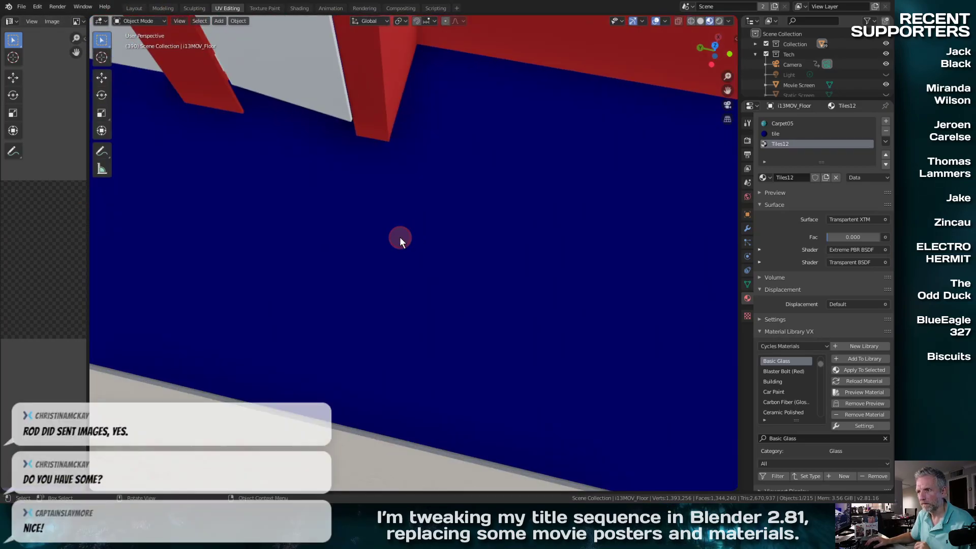
key("Tab")
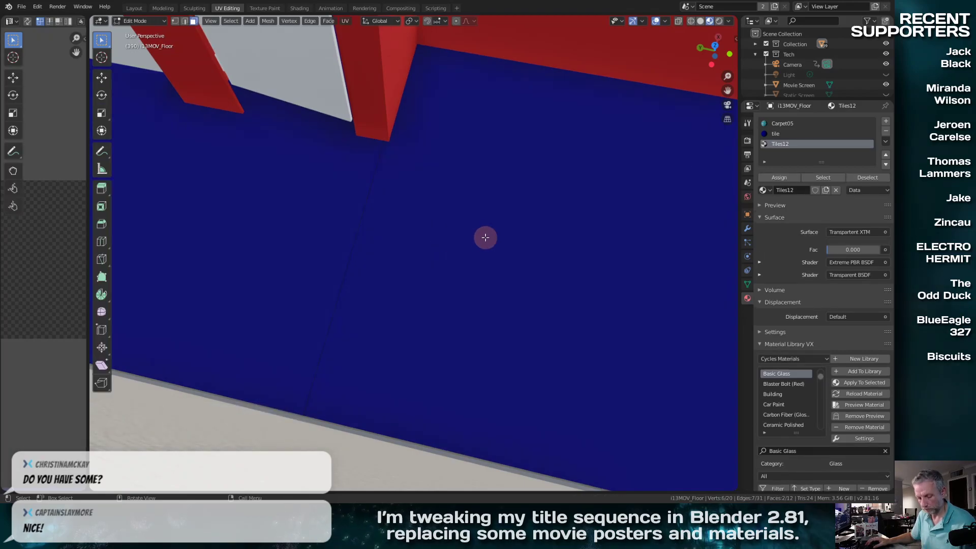
key("a")
key("alt+a")
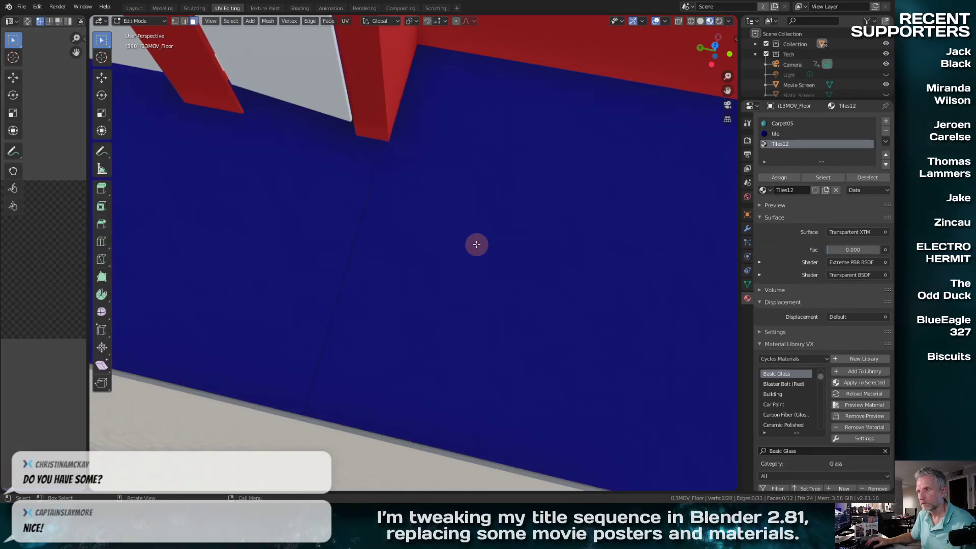
left_click(477, 245)
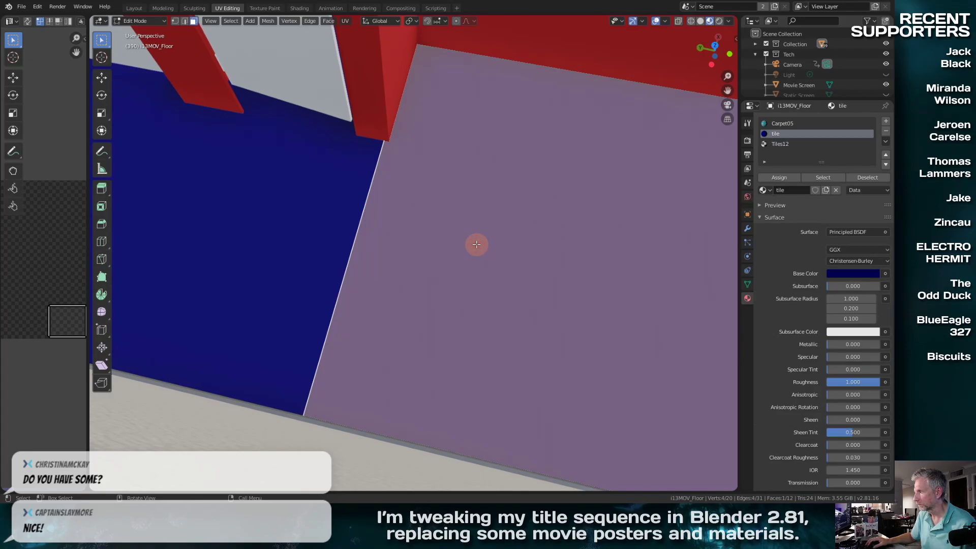
key("alt+a")
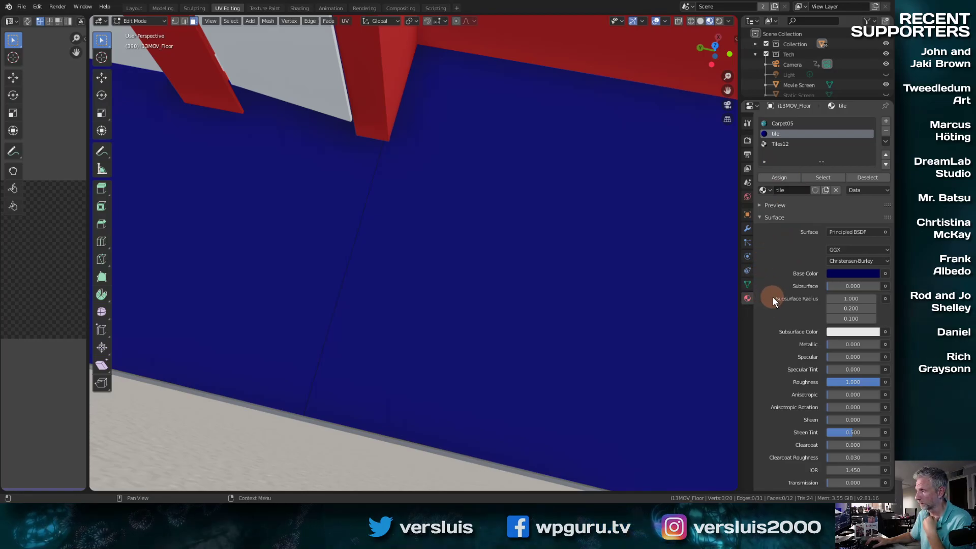
Look through the Cycles Materials in Material Library VX for a suitable bathroom floor material.
left_click(758, 217)
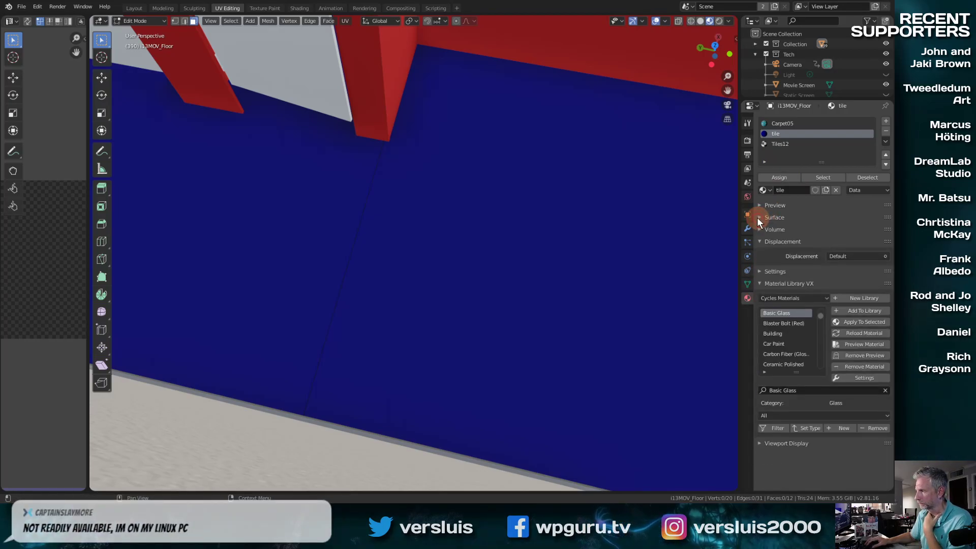
scroll(794, 339, "down", 2)
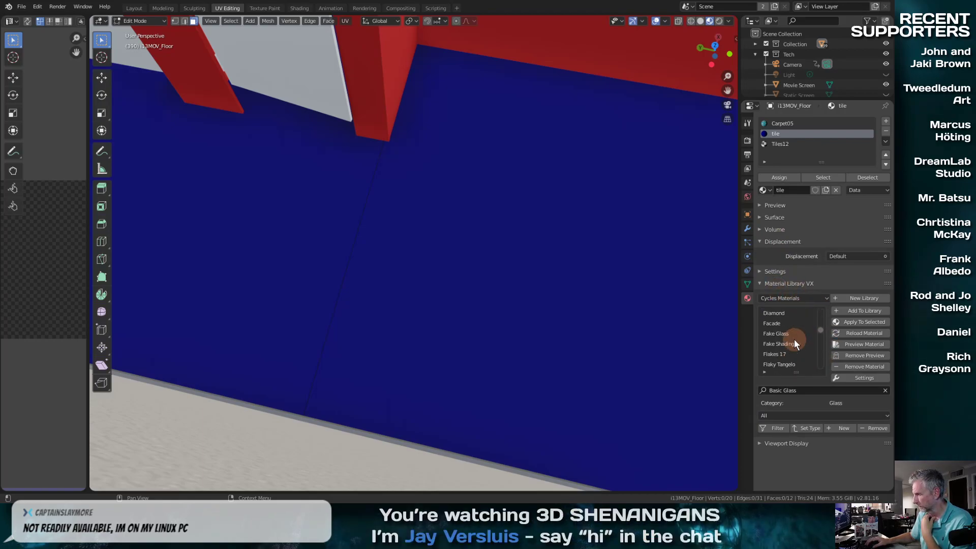
scroll(799, 337, "down", 6)
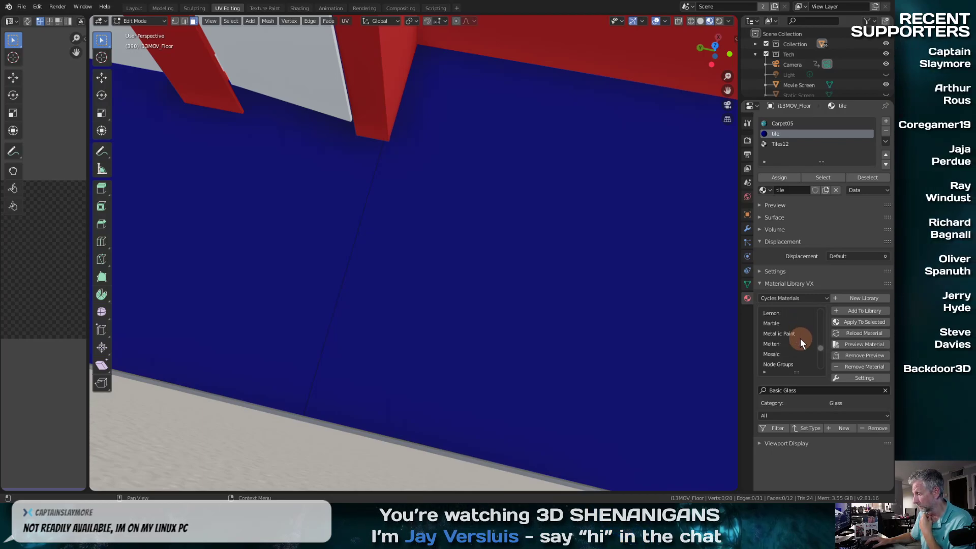
scroll(785, 317, "up", 2)
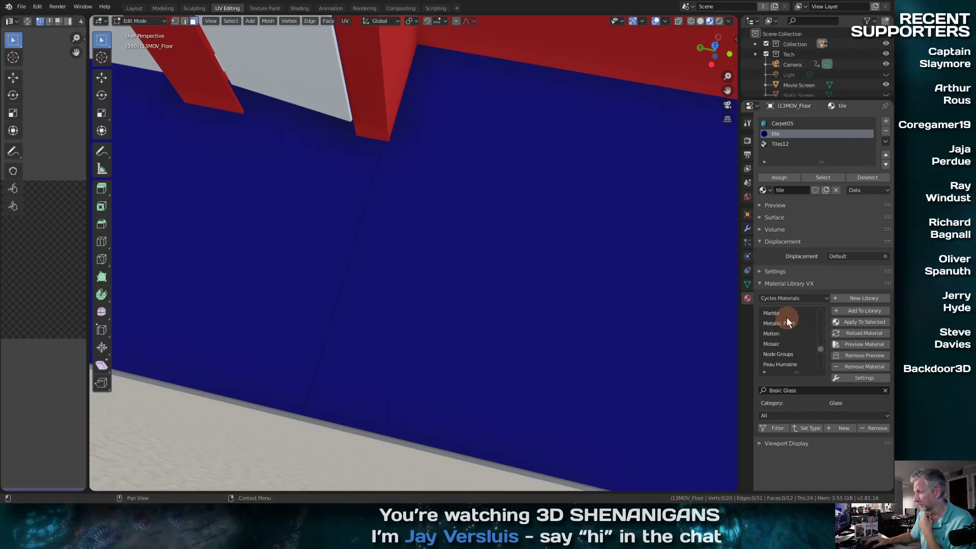
left_click(785, 315)
scroll(796, 330, "down", 8)
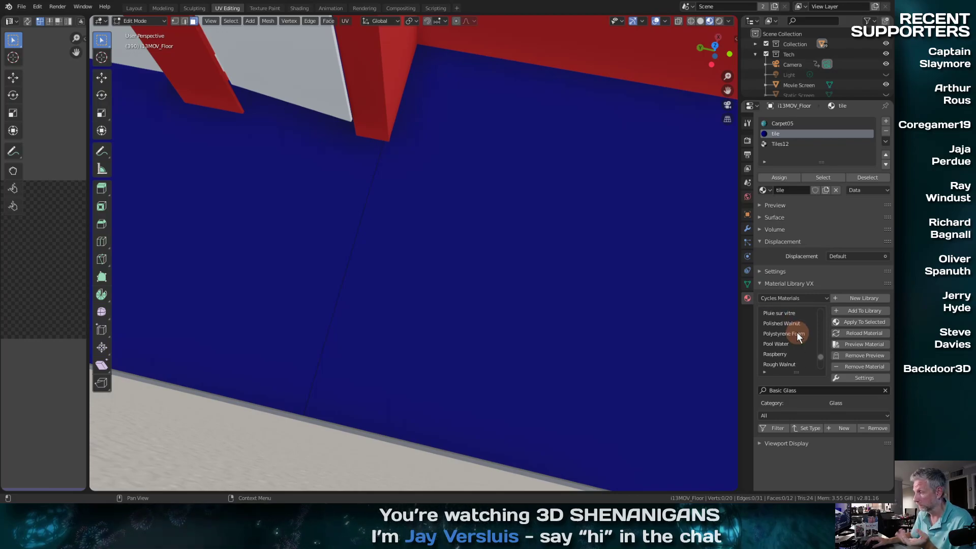
scroll(797, 332, "down", 1)
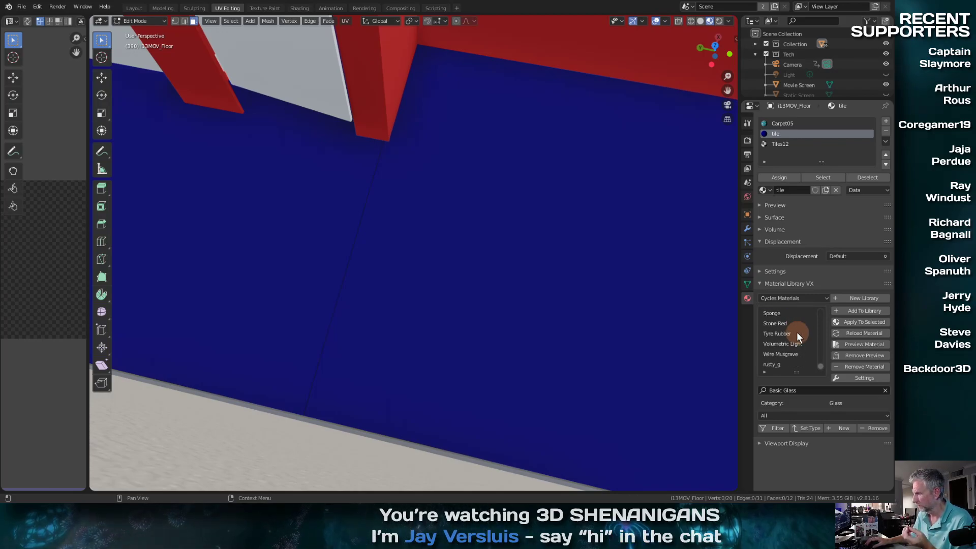
scroll(797, 331, "down", 1)
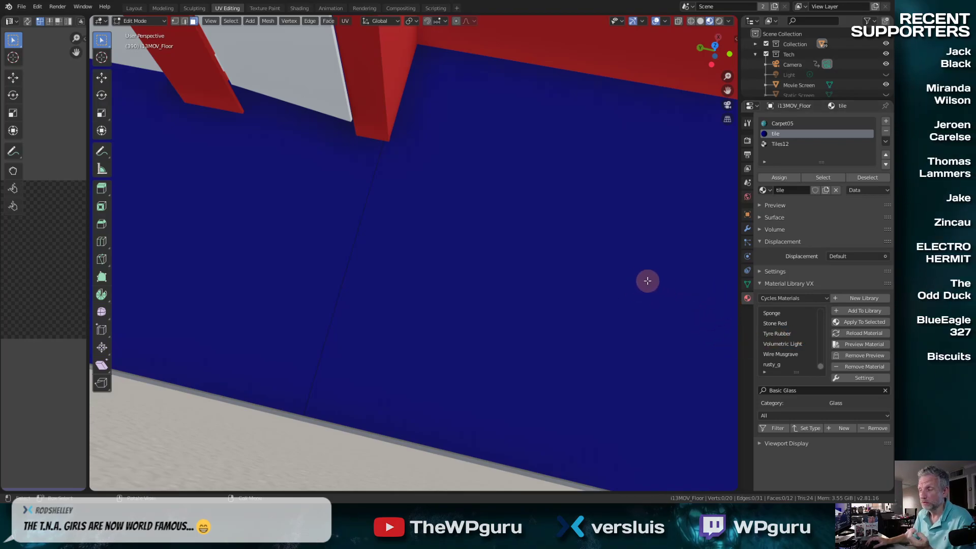
Replace the floor's blue tile material with Tiles15 from the Tiles category of the Extreme PBR library.
key("n")
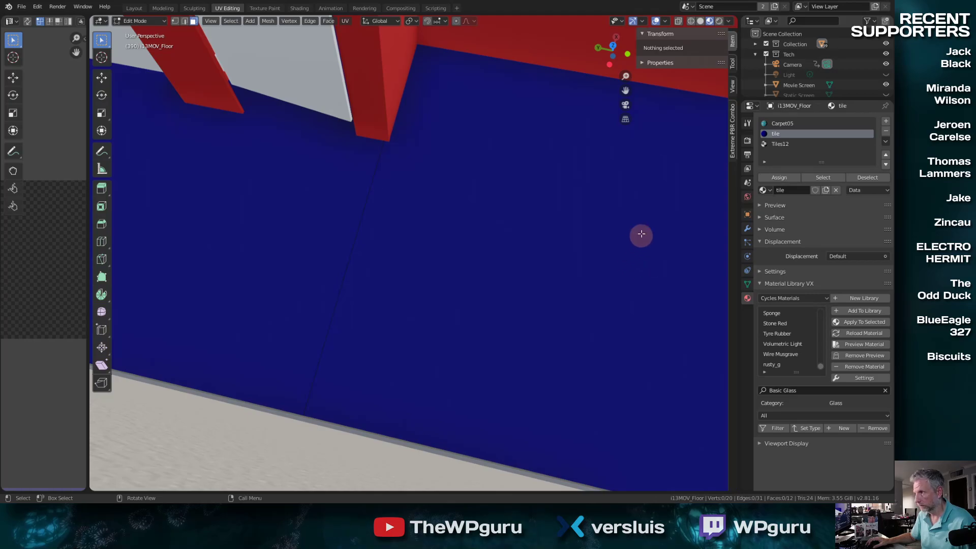
left_click(733, 143)
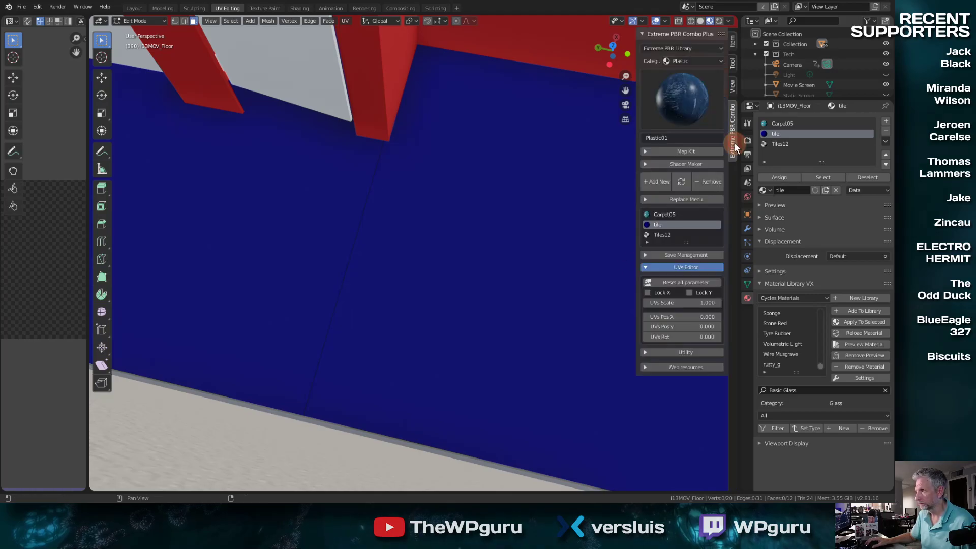
left_click(705, 59)
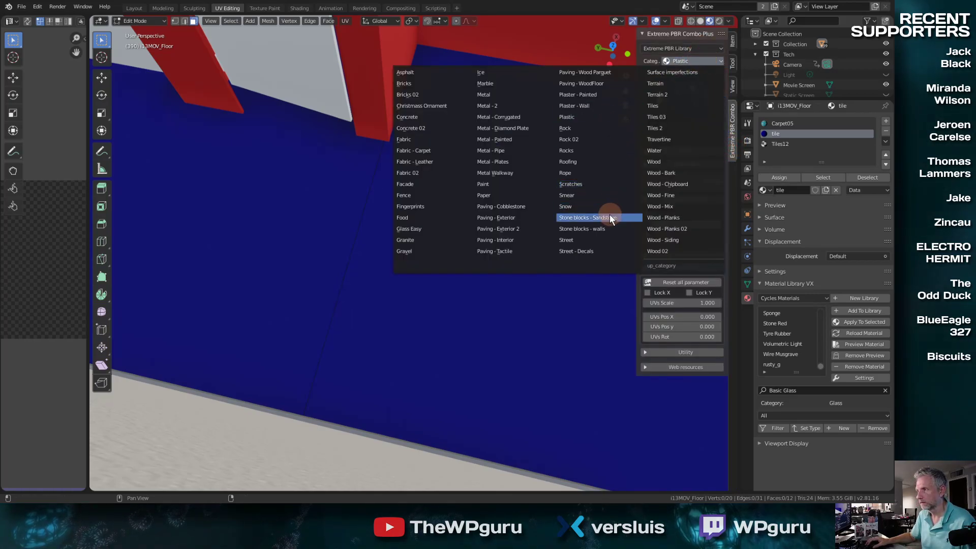
left_click(679, 105)
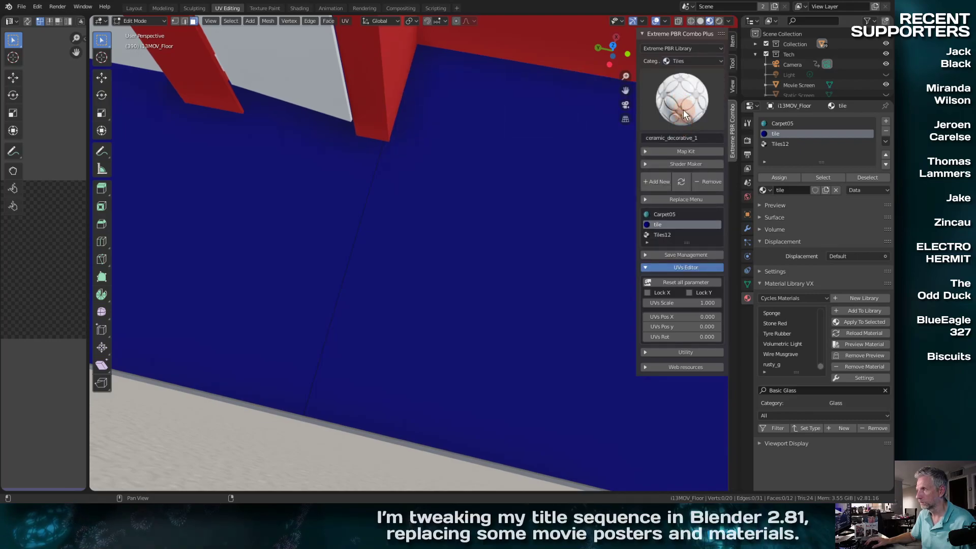
left_click(683, 109)
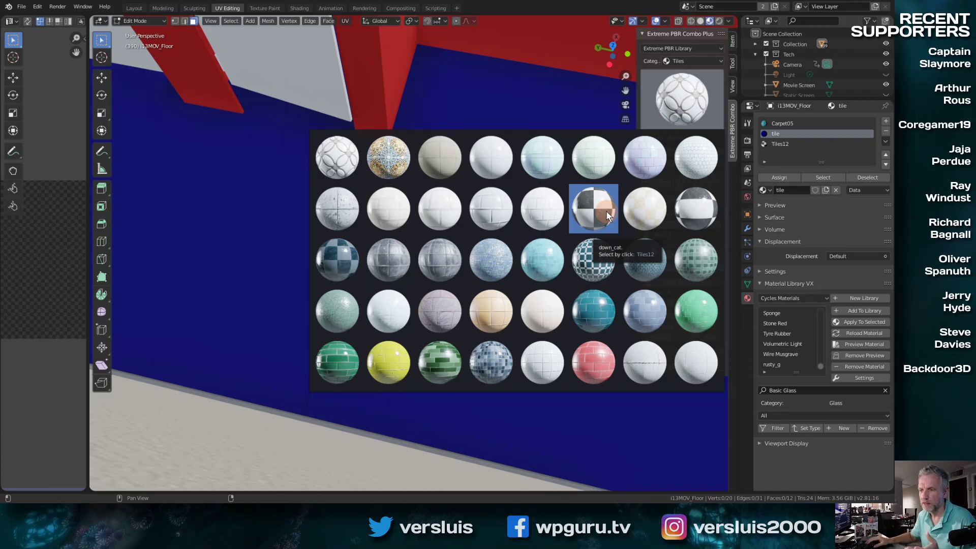
left_click(346, 255)
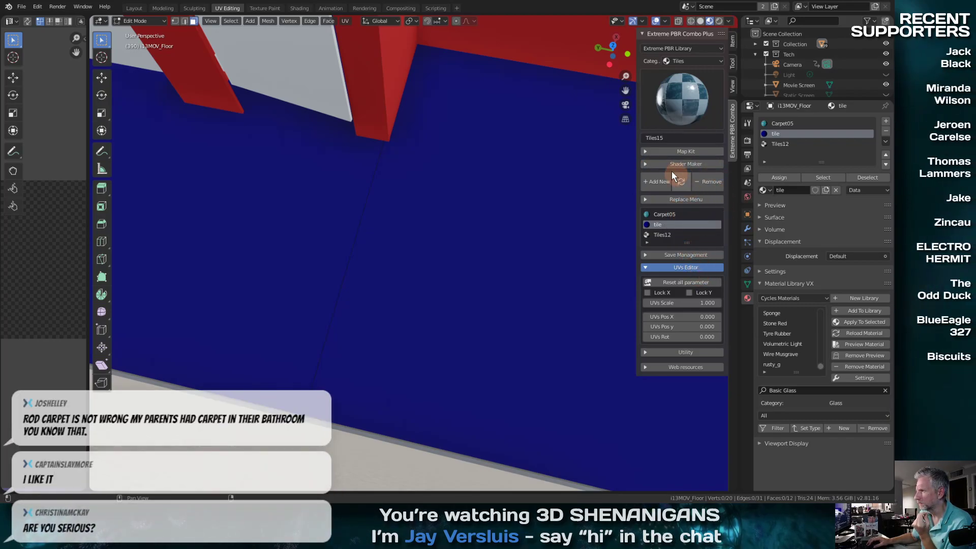
left_click(645, 152)
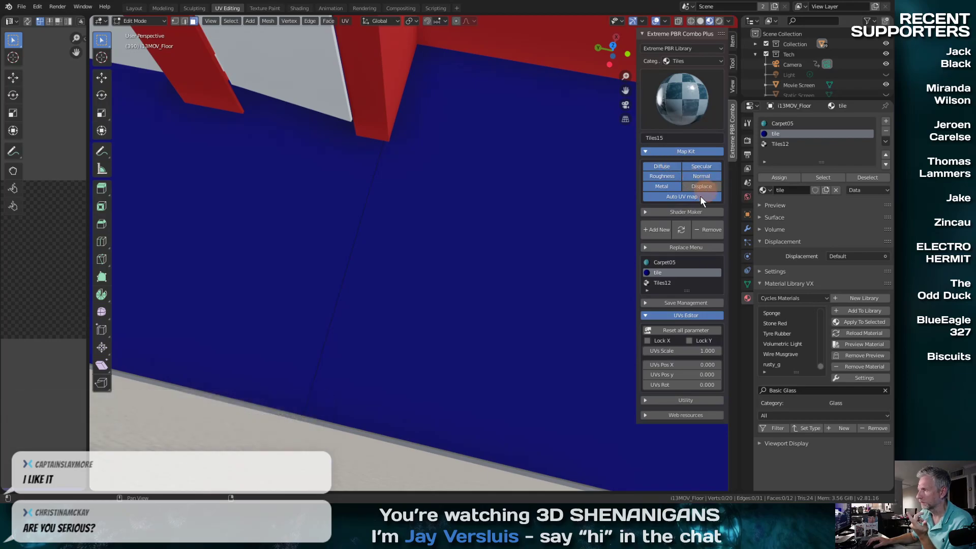
left_click(647, 151)
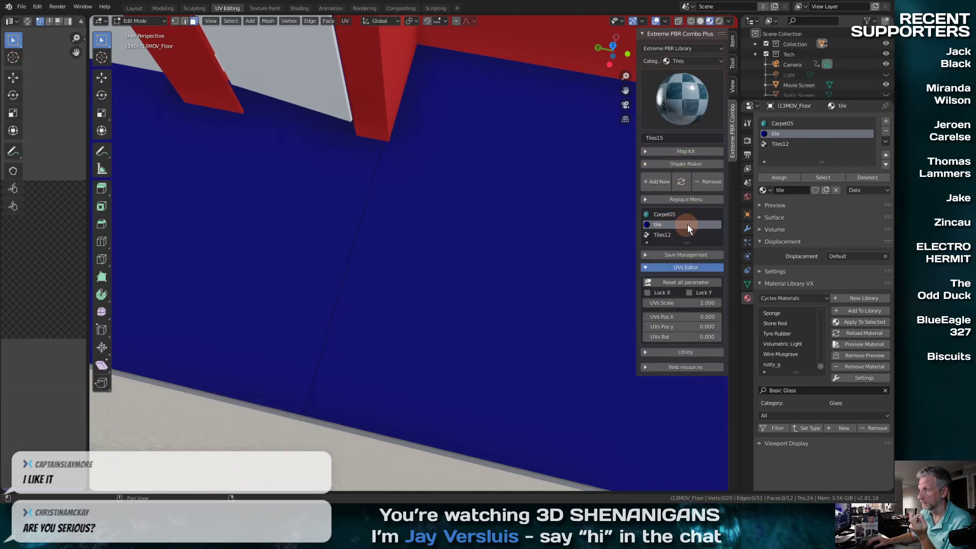
left_click(682, 184)
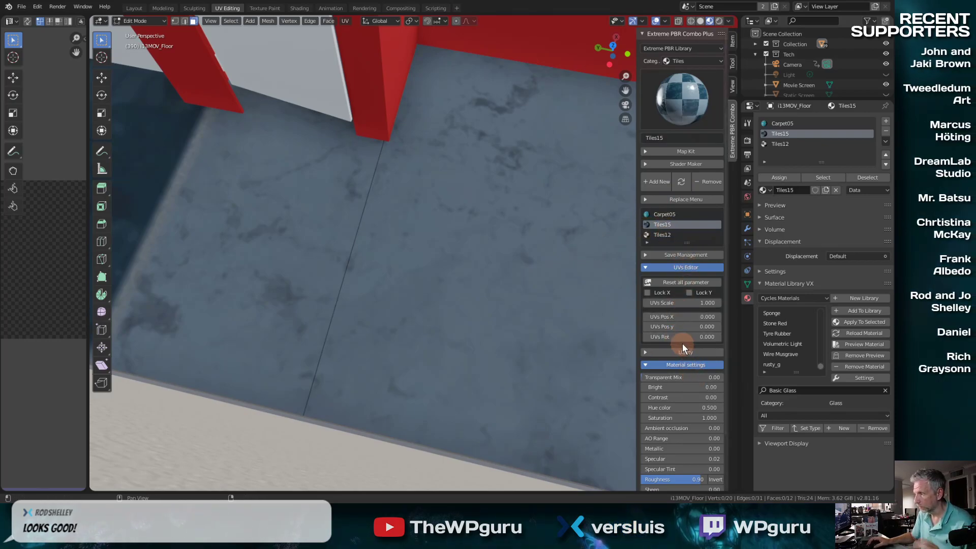
Try a UVs Scale of 0.1 on the floor's Tiles15 material, and undo the change.
left_click(676, 303)
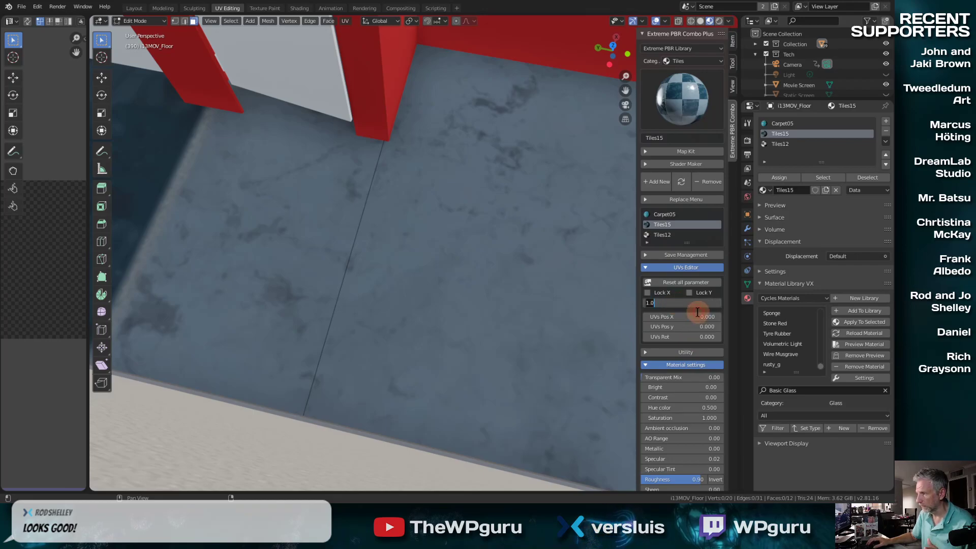
type("0.1")
key("Return")
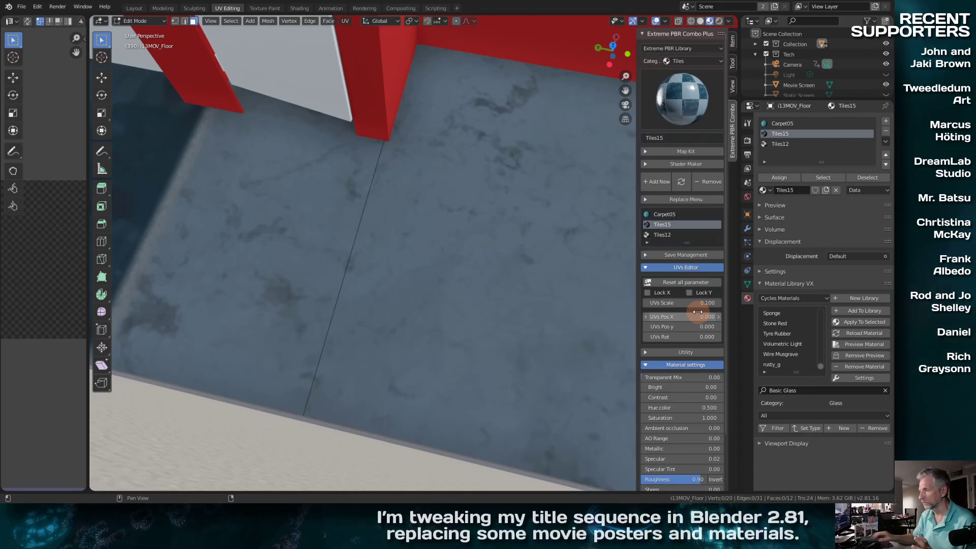
left_click(697, 303)
type("0.1")
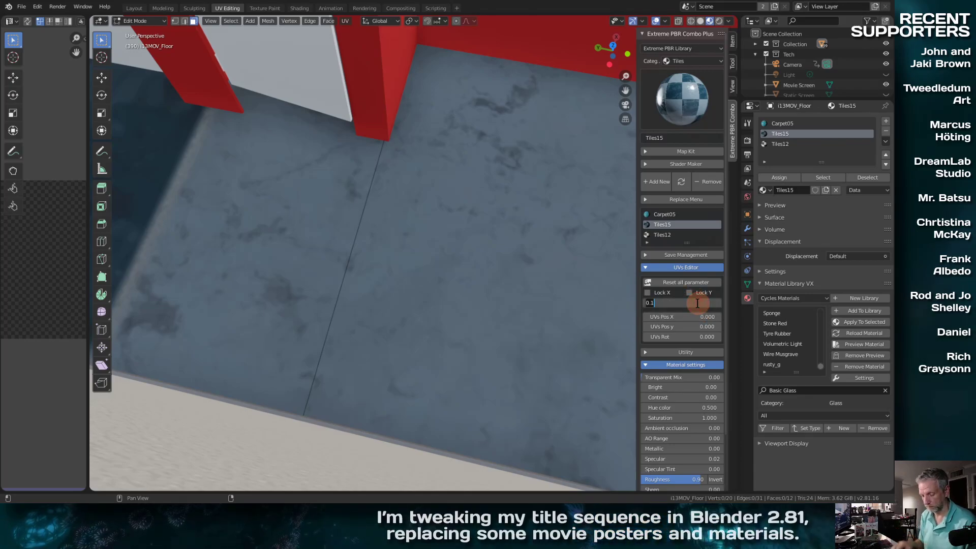
key("Return")
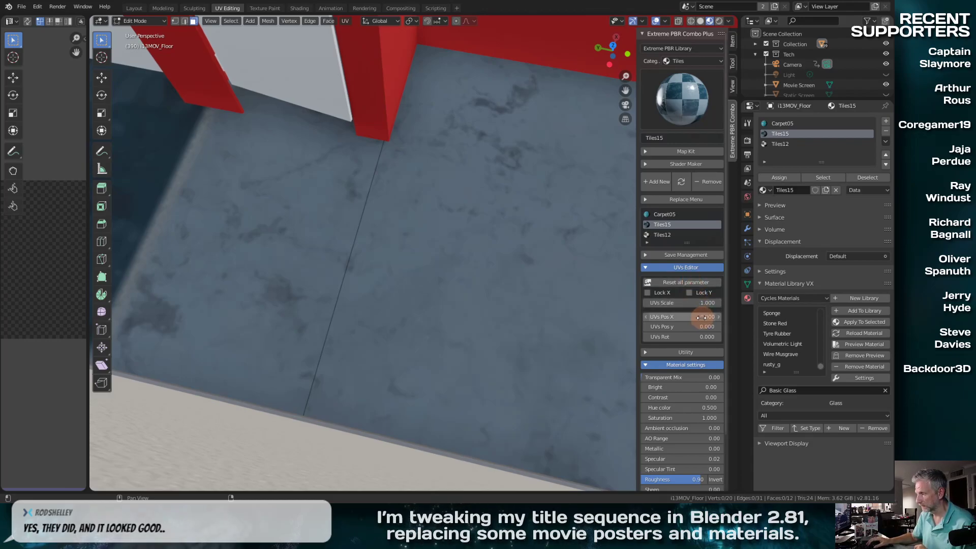
key("ctrl+z")
Collapse the Tiles15 material settings and select all faces of the bathroom floor mesh.
left_click(645, 364)
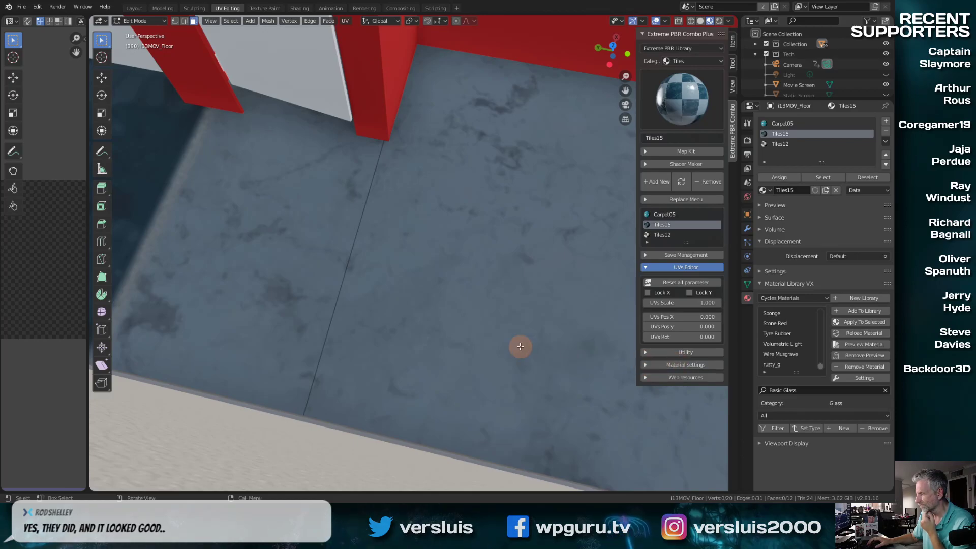
scroll(551, 351, "down", 3)
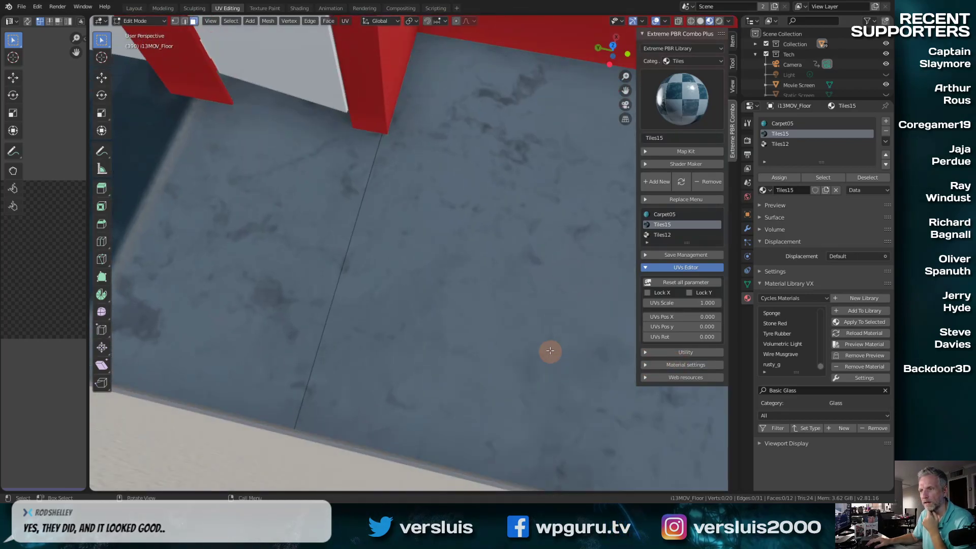
middle_click_drag(549, 349, 452, 366)
scroll(286, 383, "up", 3)
middle_click_drag(285, 383, 462, 295)
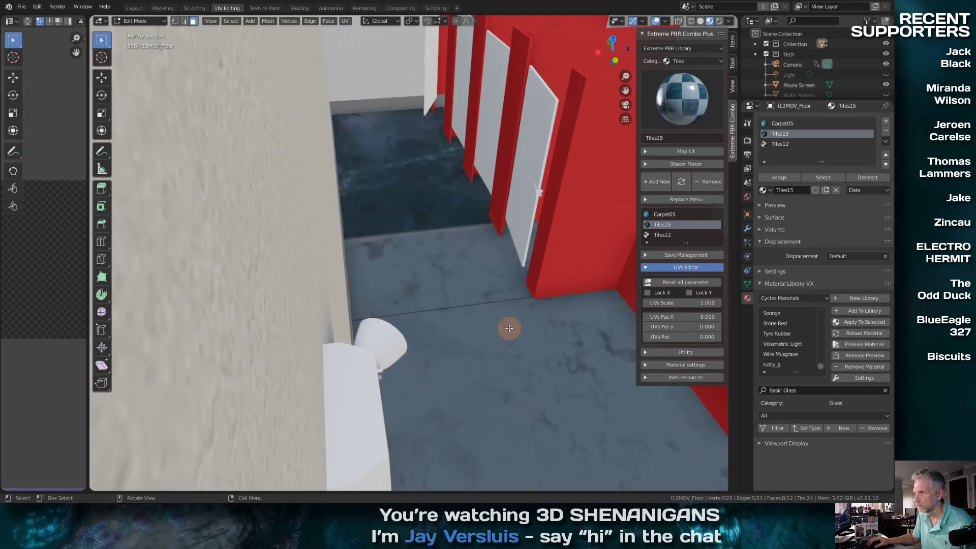
key("a")
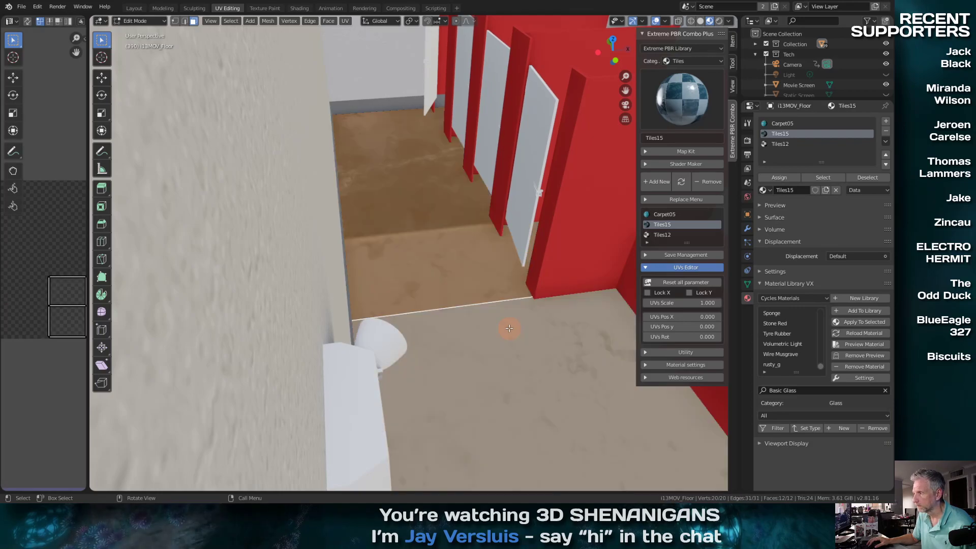
Try a UVs Scale of 10 on the bathroom floor's Tiles15 material.
left_click(703, 303)
type("10")
key("Return")
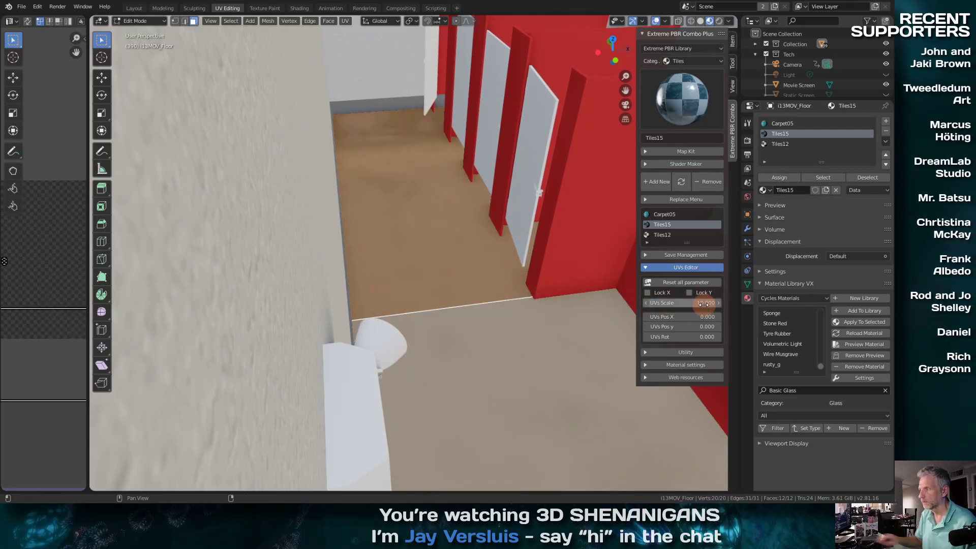
Set the UVs Scale of the bathroom floor's Tiles15 material to 0.05 and return to Object Mode.
left_click(702, 304)
key("Return")
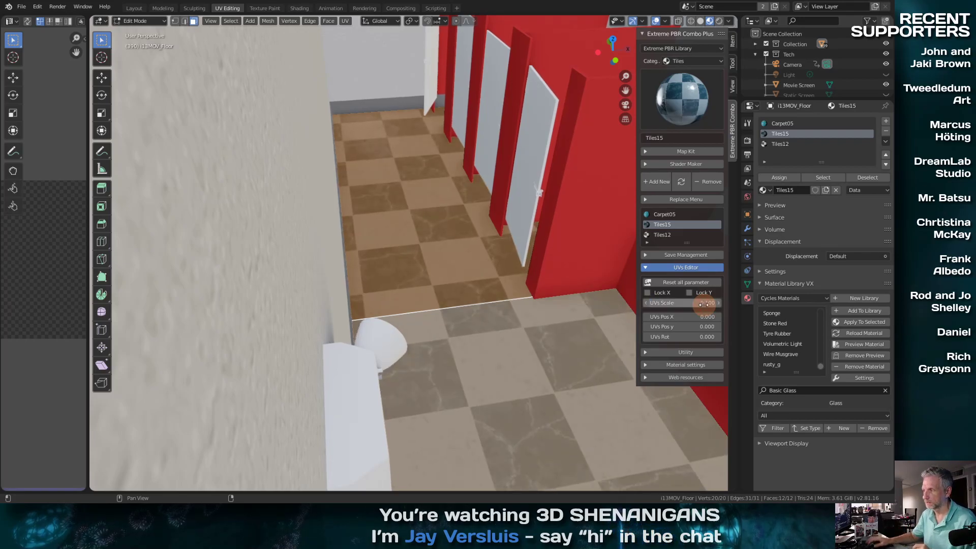
left_click_drag(703, 303, 709, 303)
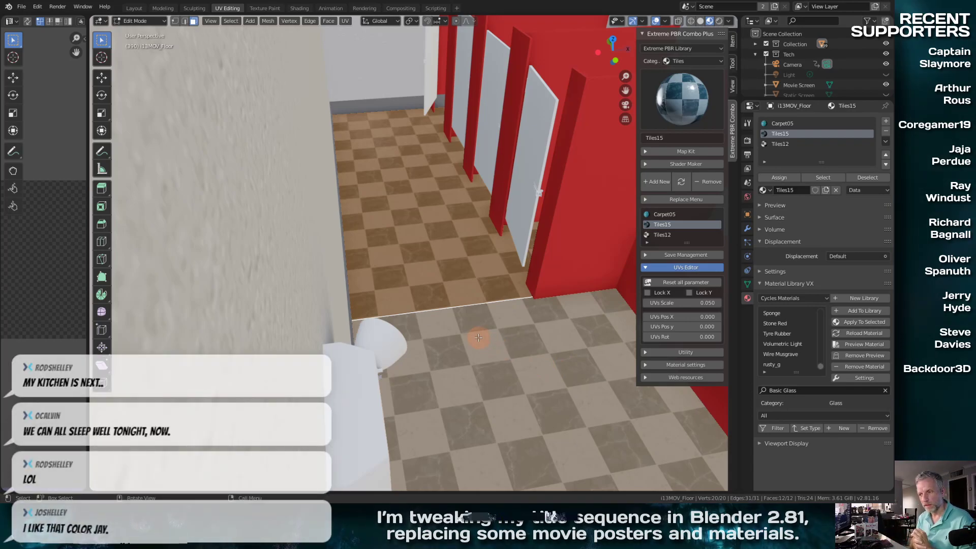
key("Tab")
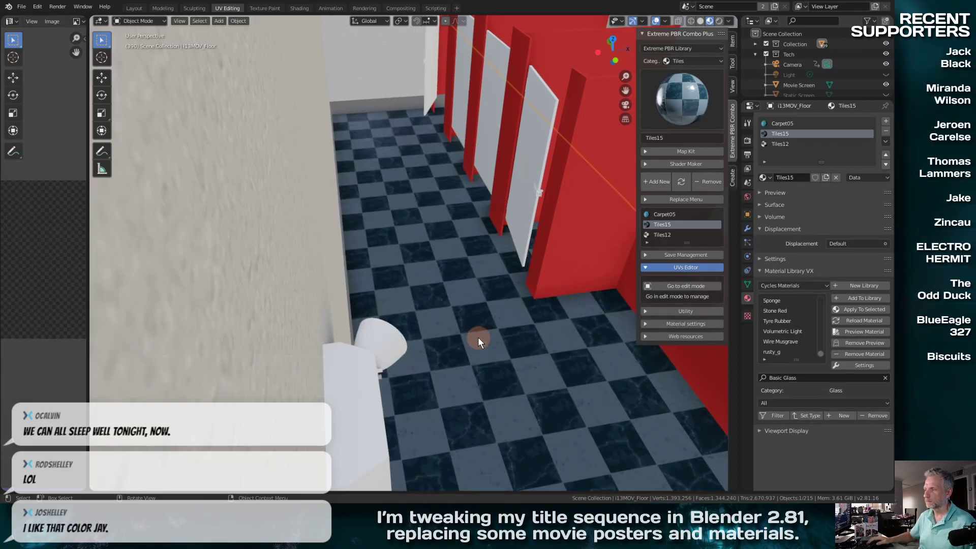
Inspect the tiled bathroom floor from several angles and select the red toilet stalls object.
middle_click_drag(478, 337, 455, 371)
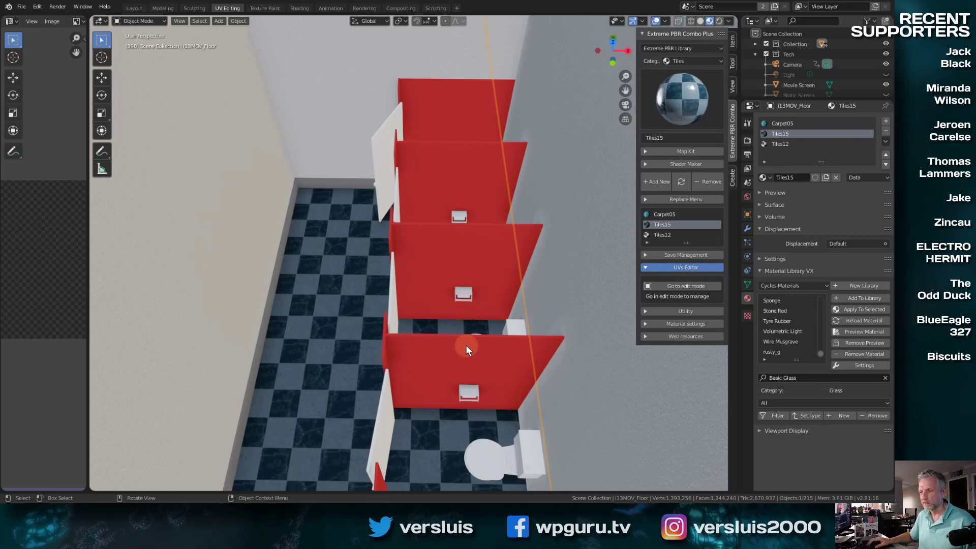
middle_click_drag(464, 359, 475, 324)
left_click(516, 234)
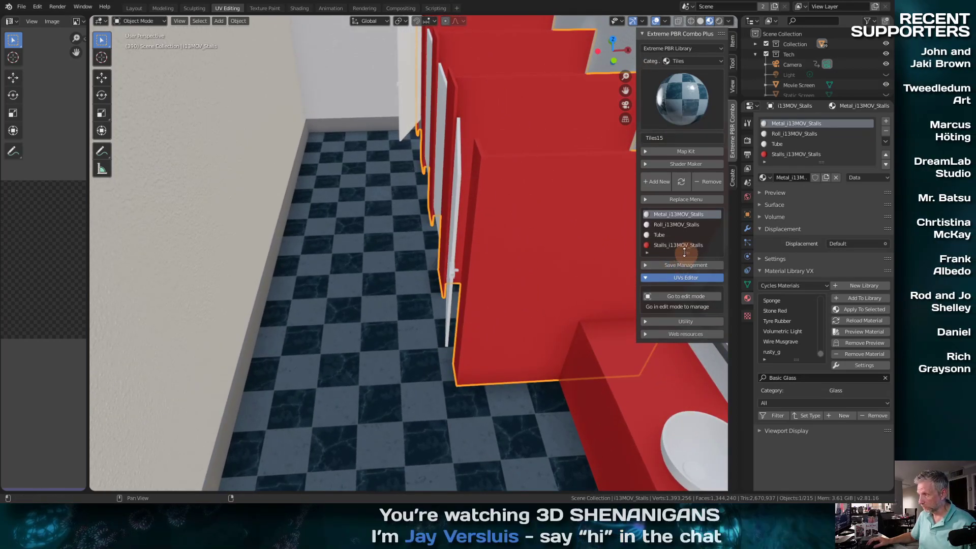
middle_click_drag(463, 300, 499, 266)
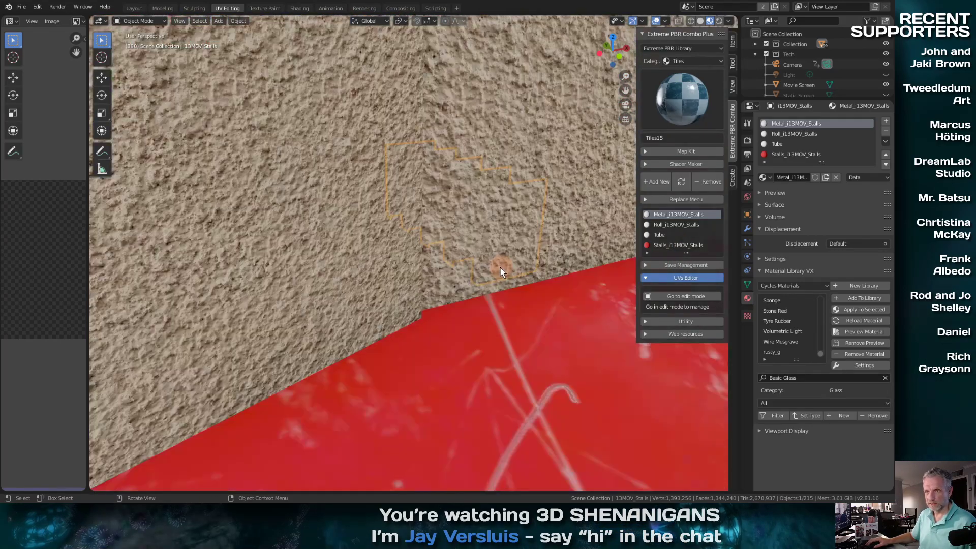
Switch to the Layout workspace and preview the lobby camera move, ending at frame 626.
left_click(134, 9)
key("space")
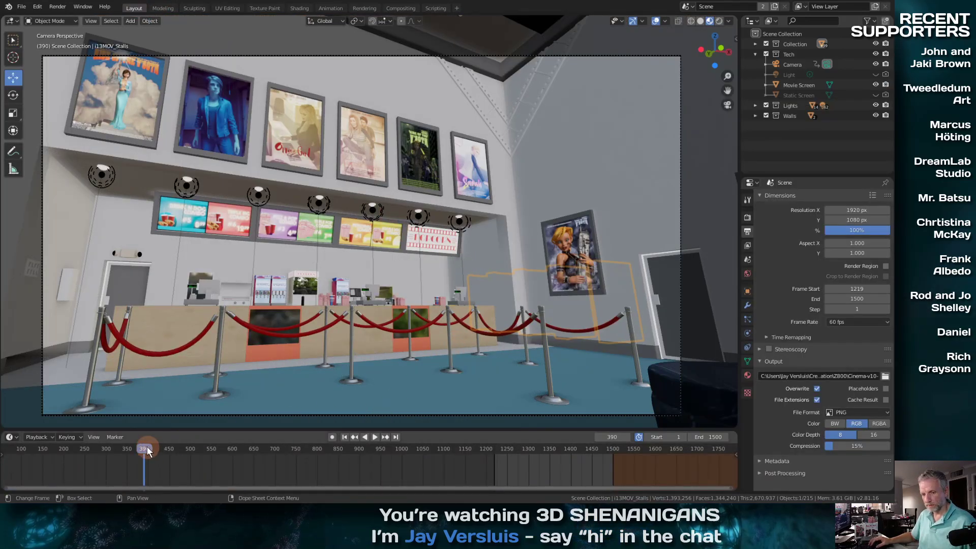
left_click_drag(146, 446, 79, 461)
key("space")
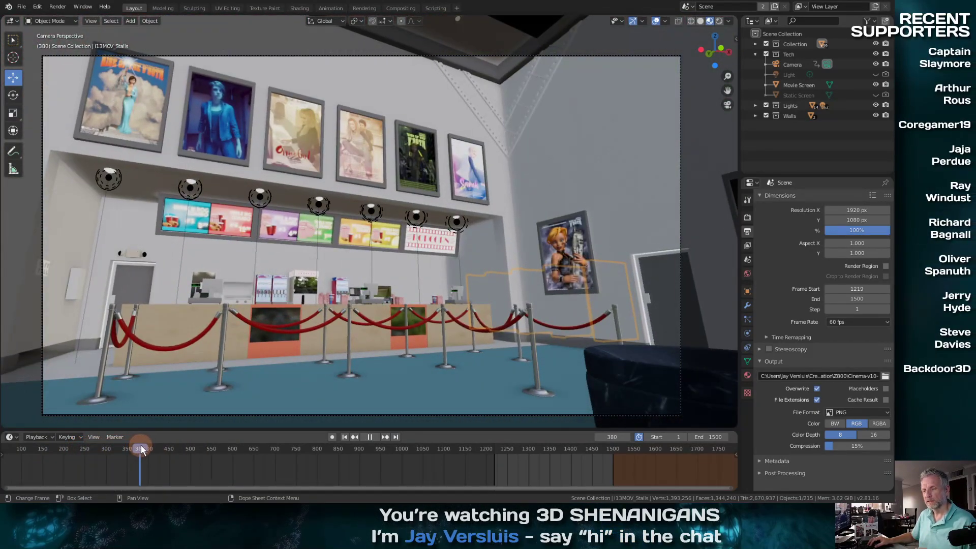
key("space")
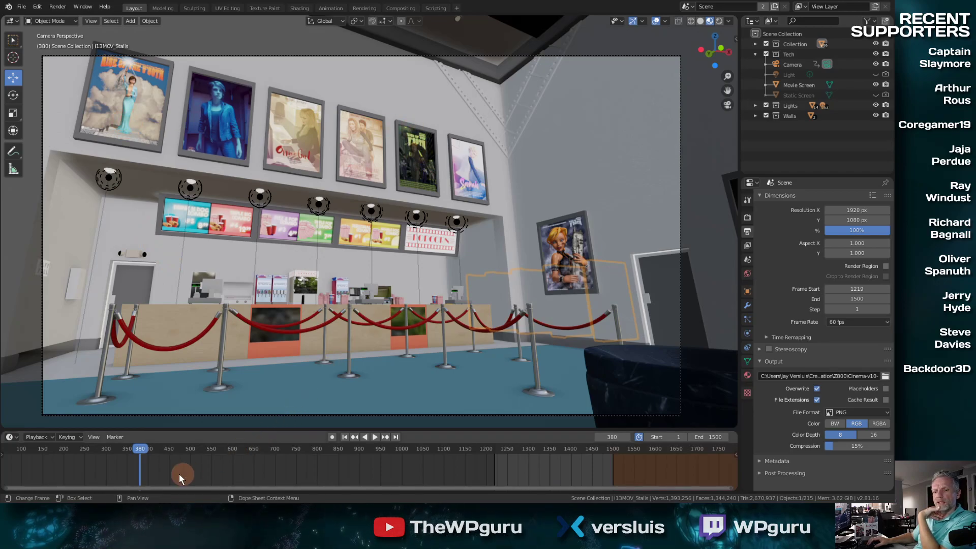
left_click_drag(145, 452, 243, 450)
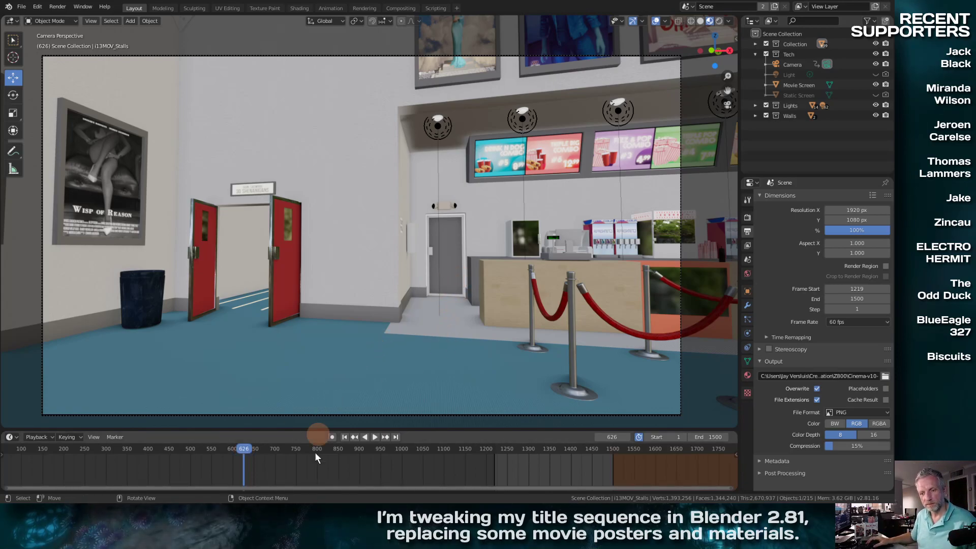
Take Blender out of fullscreen, switch to Firefox and close the enlarged image on the Renderosity gallery page.
left_click(82, 6)
left_click(109, 43)
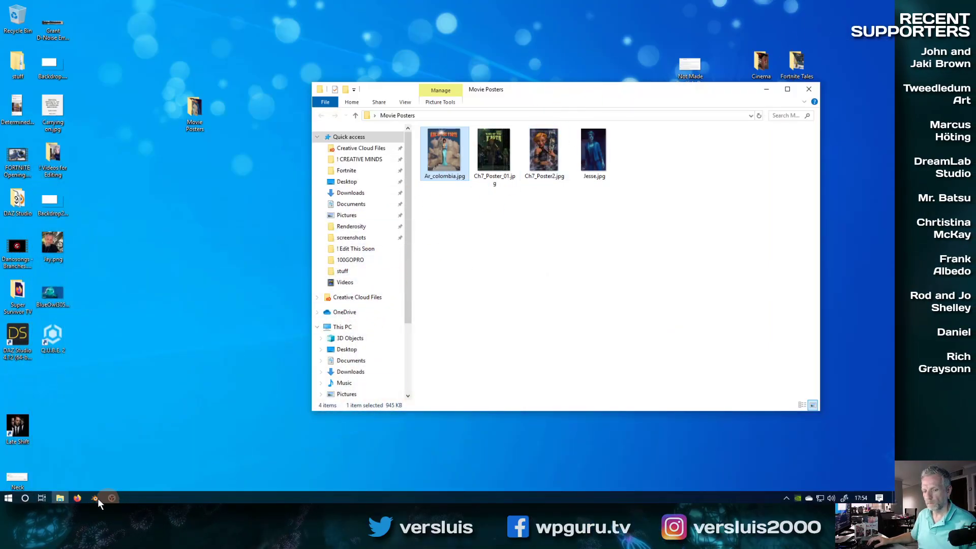
left_click(81, 497)
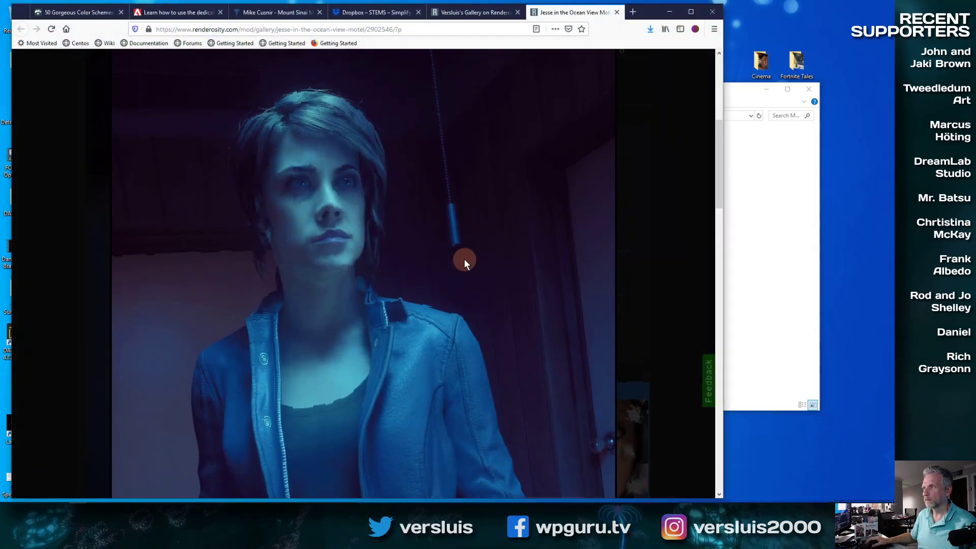
left_click(482, 282)
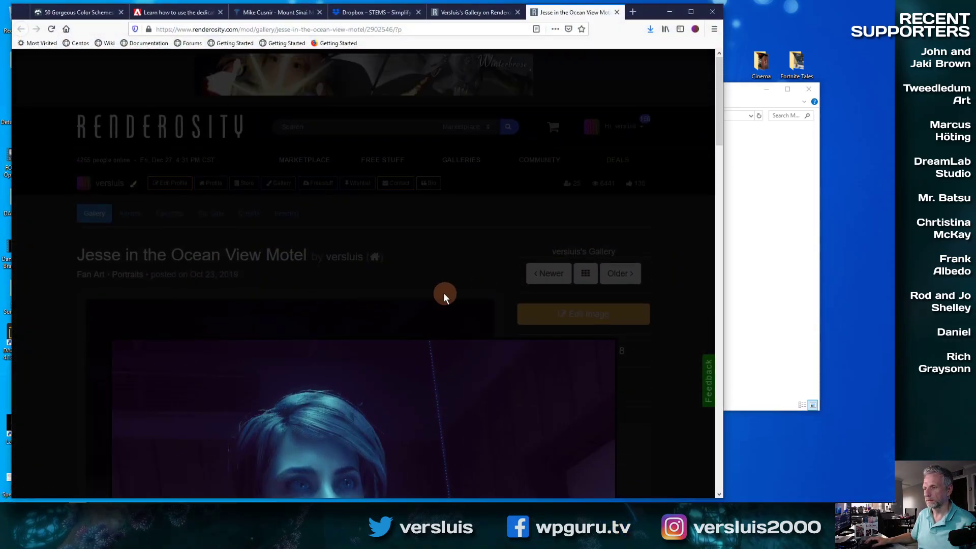
scroll(441, 364, "down", 2)
scroll(441, 364, "up", 2)
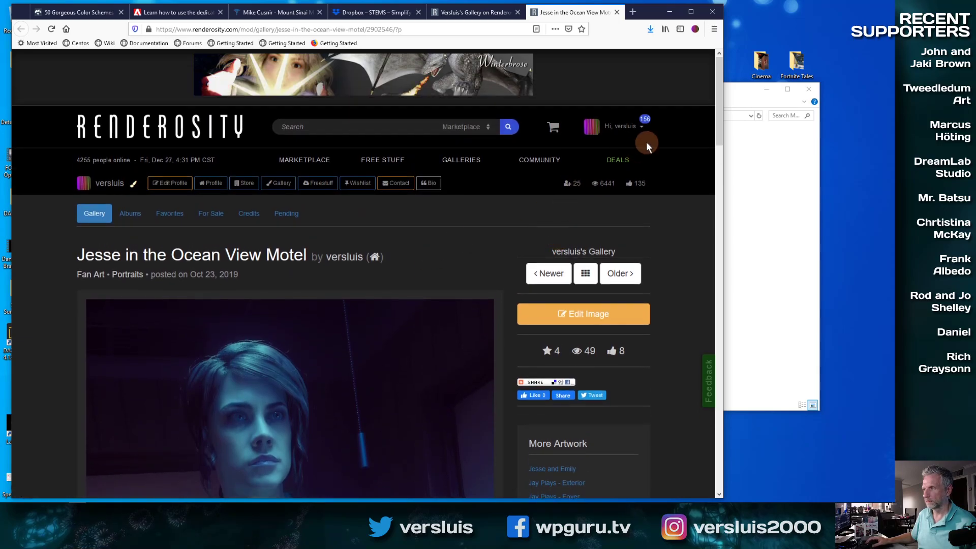
Go through the account's notifications to the followed artist's profile and view the artwork "And Now For Something Completely Different..".
left_click(634, 129)
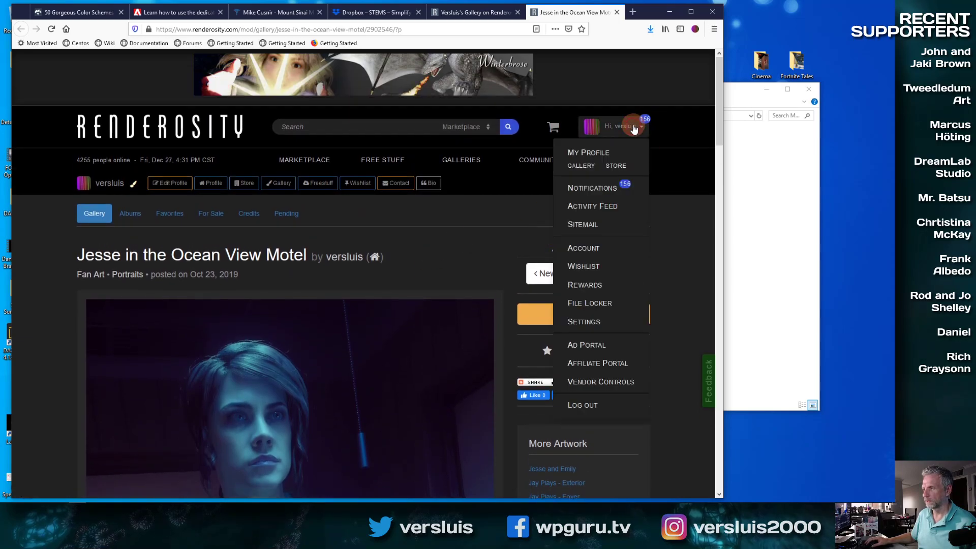
left_click(589, 187)
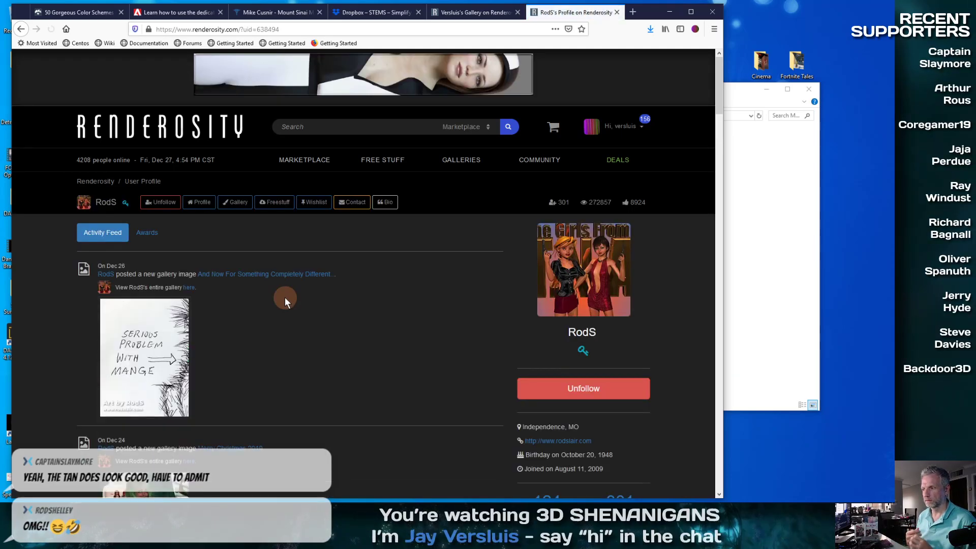
left_click(149, 356)
scroll(396, 314, "down", 3)
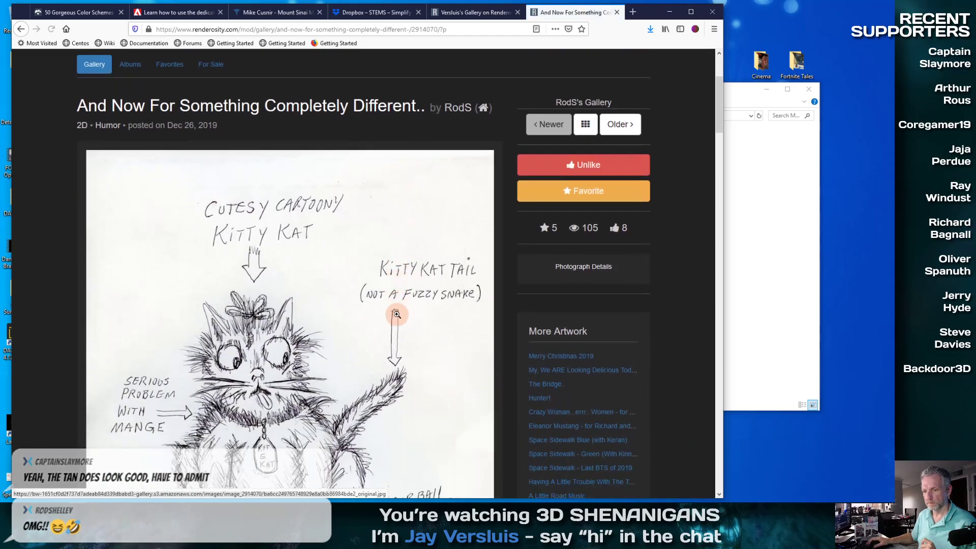
scroll(396, 314, "down", 3)
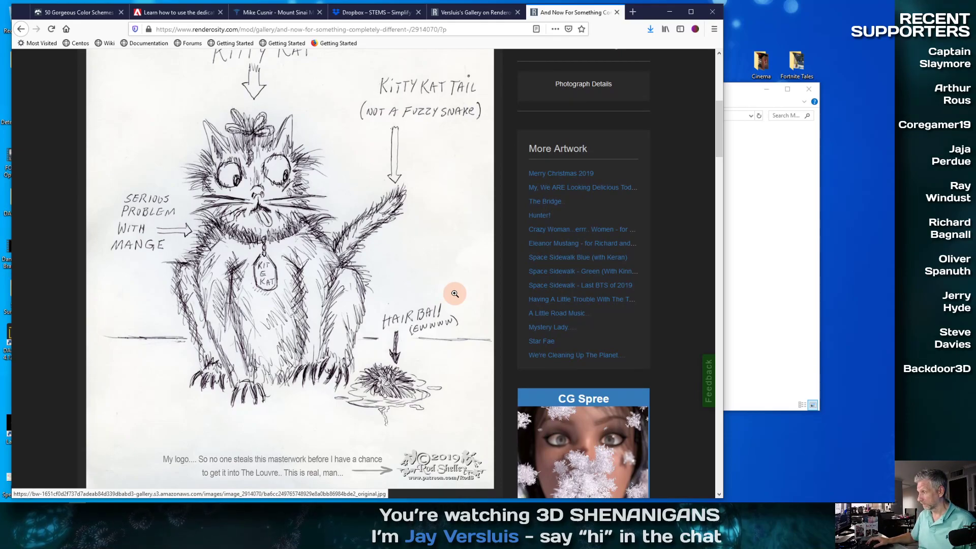
Enlarge the cat drawing and save it as Kitty in the Movie Posters folder on the Desktop.
left_click(364, 252)
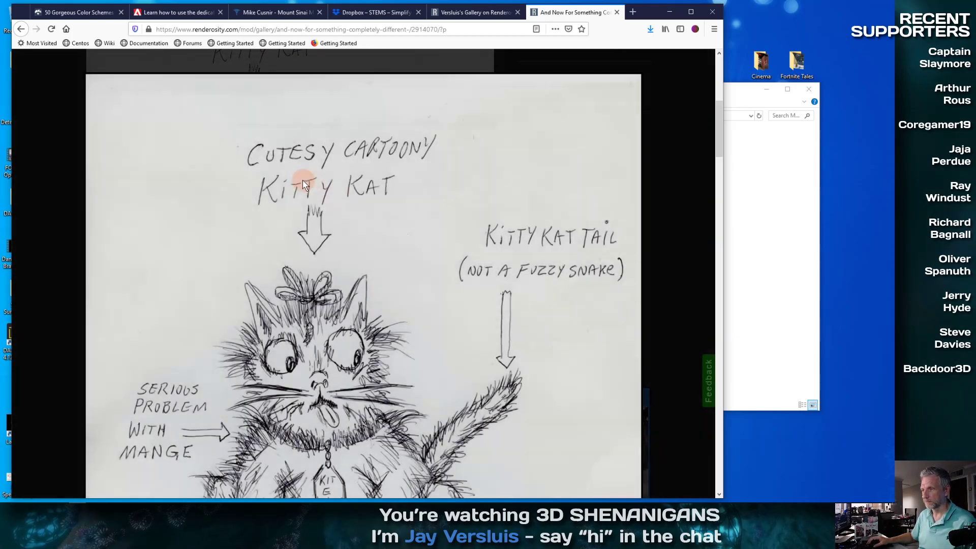
right_click(304, 181)
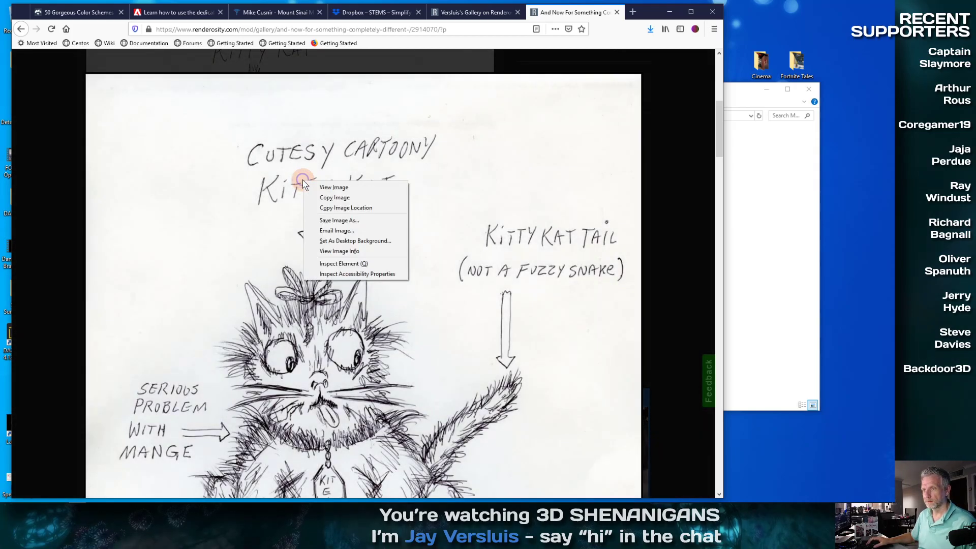
left_click(377, 223)
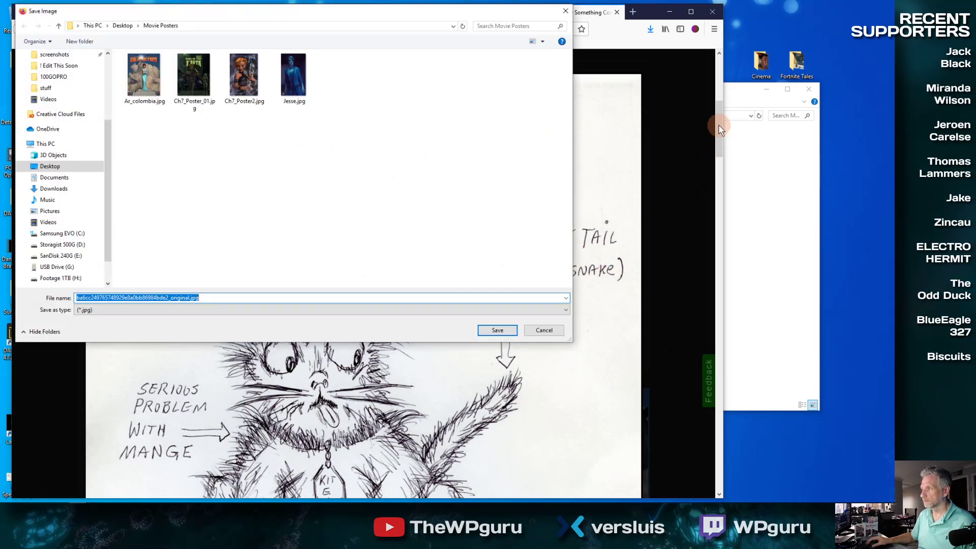
type("K")
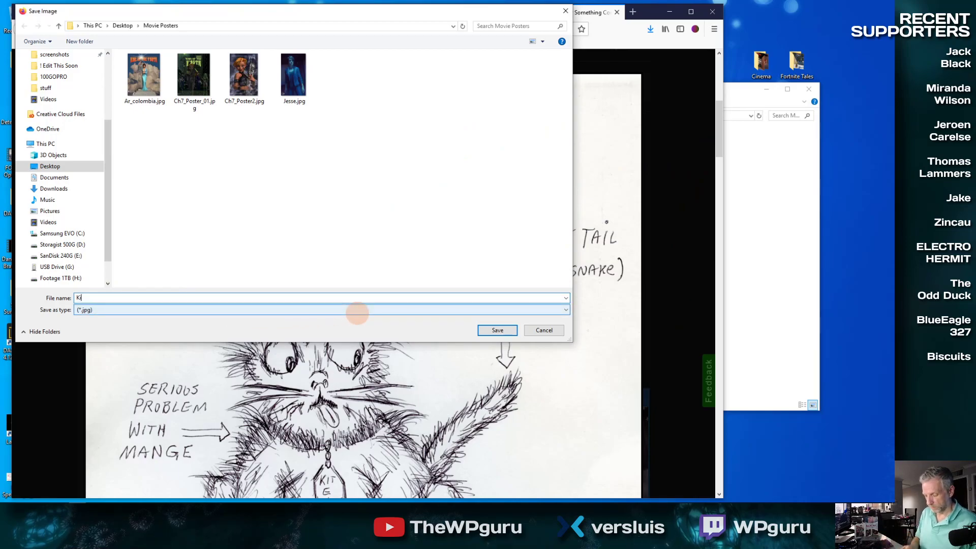
type("itty")
key("Return")
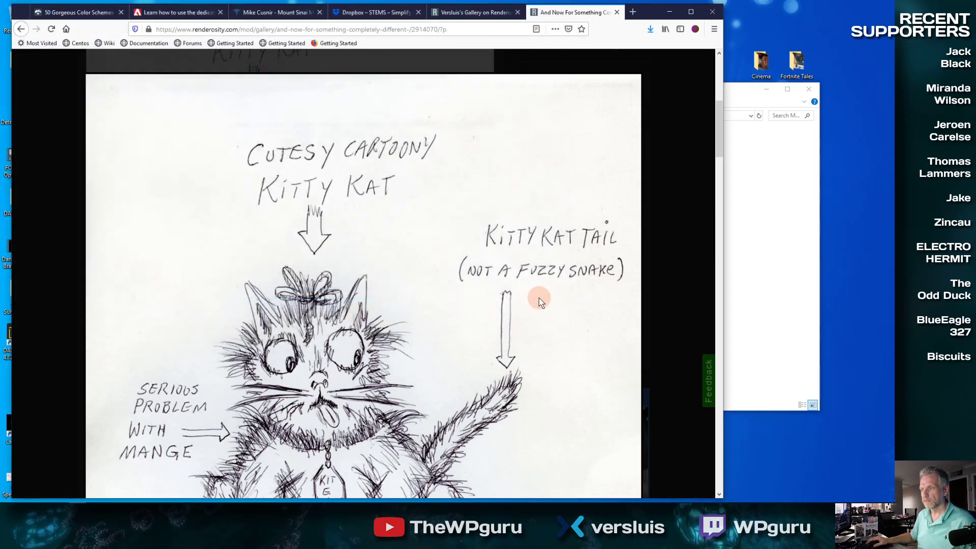
Look over the enlarged cat drawing, from its title down to the hairball and signature.
scroll(538, 299, "down", 2)
scroll(539, 299, "down", 1)
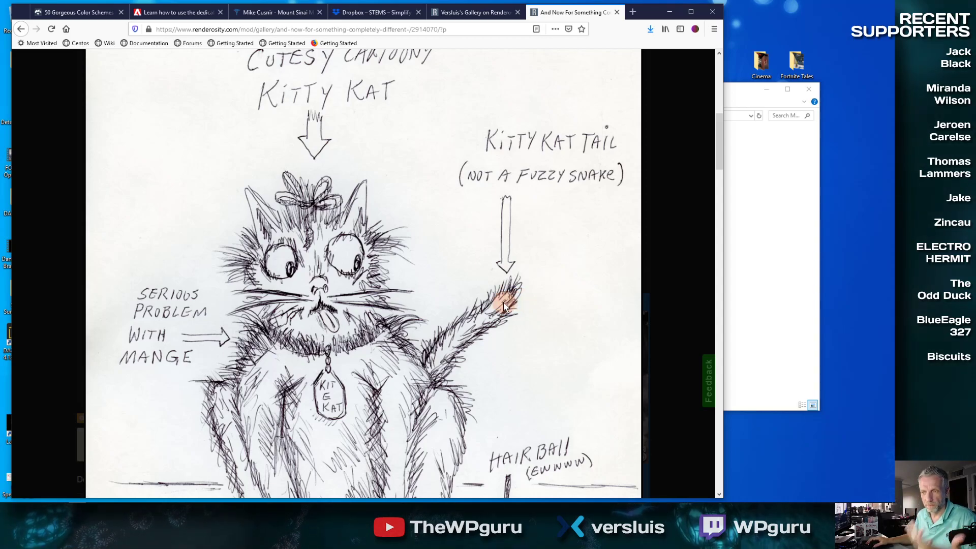
scroll(503, 302, "down", 3)
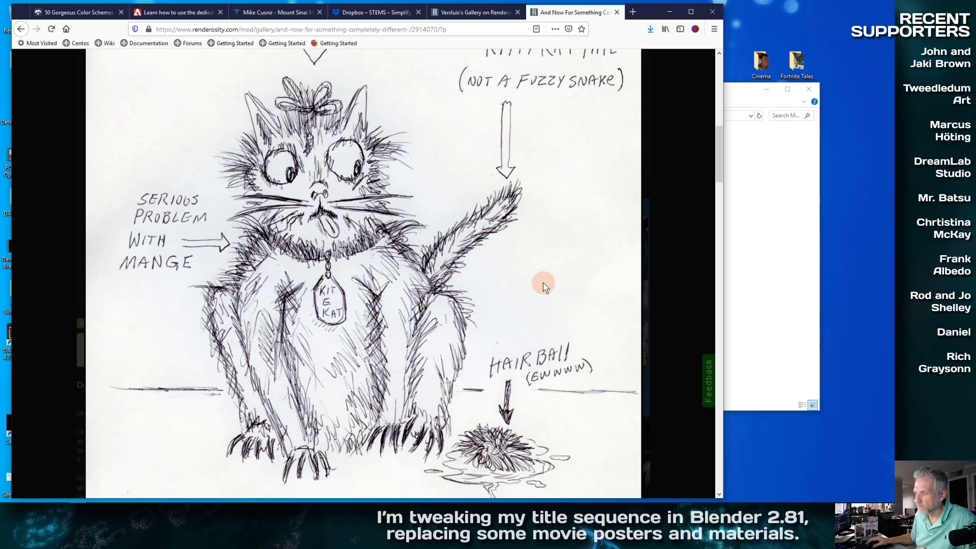
scroll(543, 287, "down", 5)
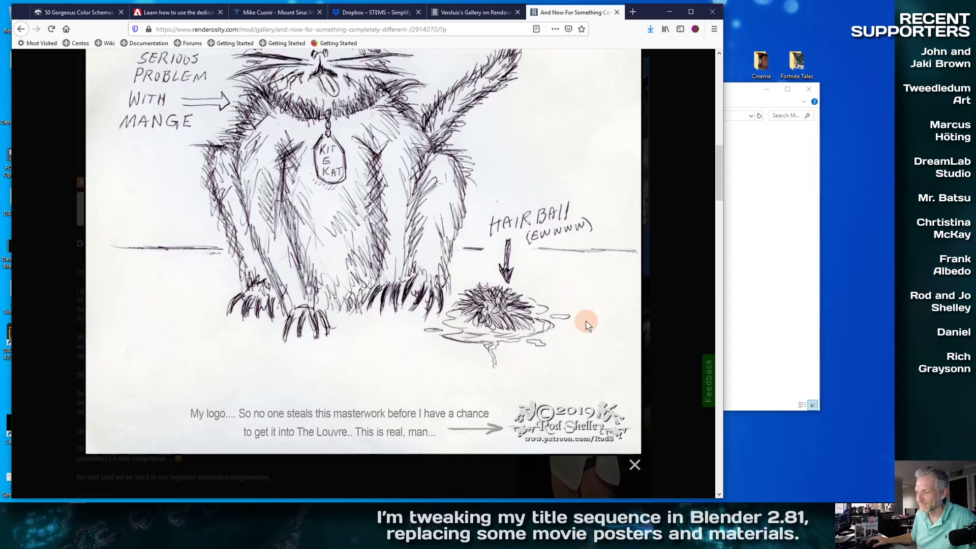
scroll(588, 326, "up", 5)
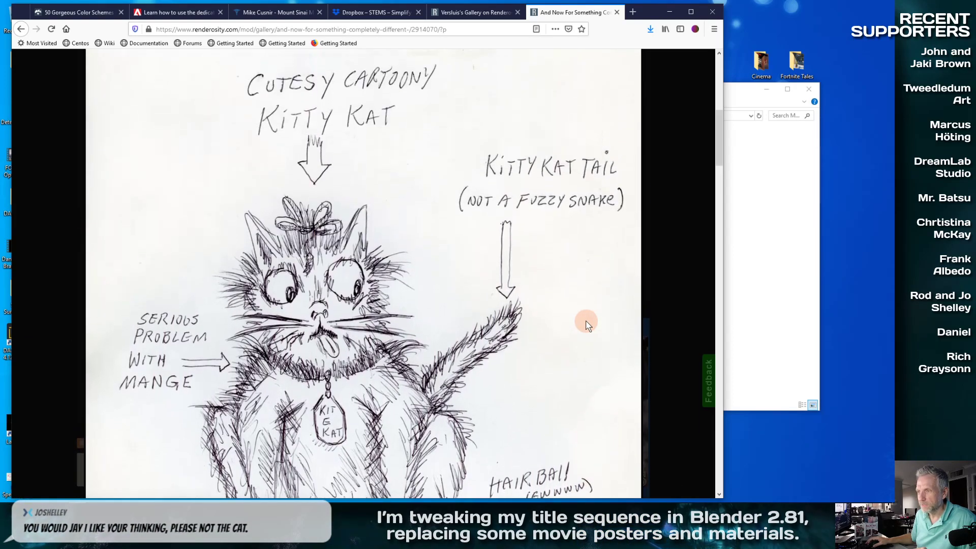
scroll(588, 326, "down", 1)
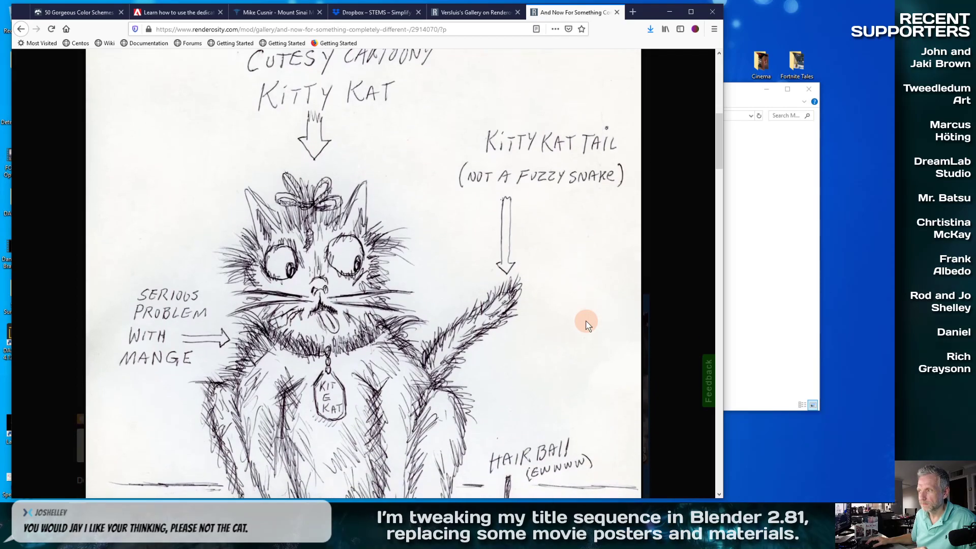